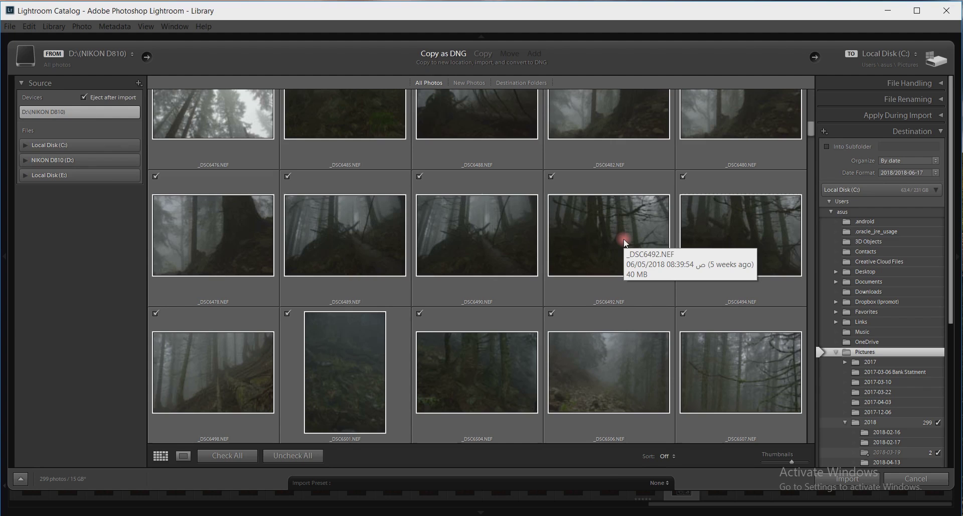
Step: Preview the forest photo _DSC6520.NEF at full size among the import candidates, and return to the thumbnail grid
scroll(585, 243, "down", 2)
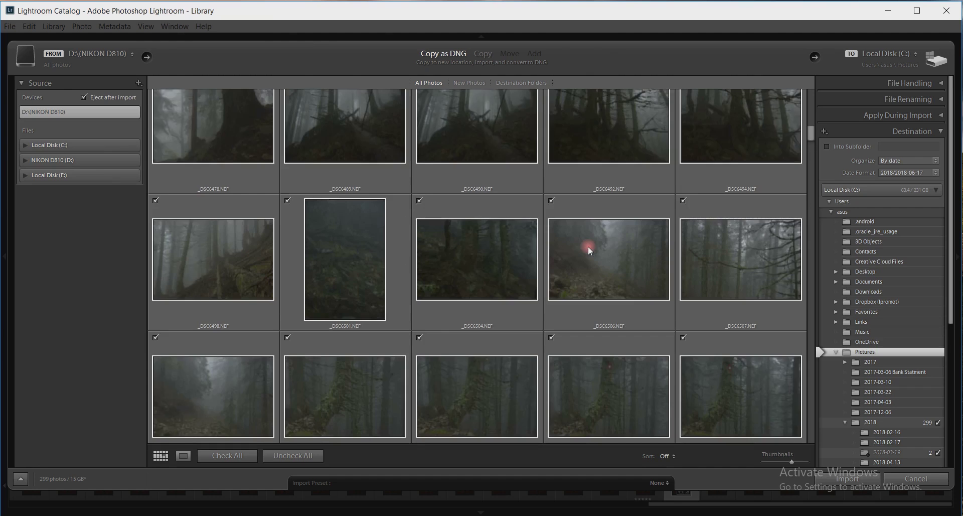
scroll(588, 245, "down", 2)
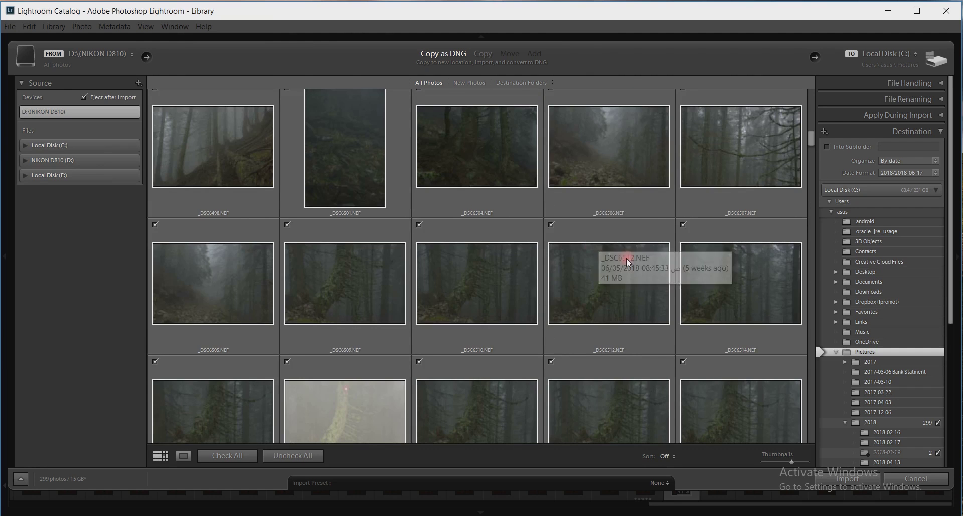
scroll(628, 258, "down", 1)
scroll(627, 258, "down", 1)
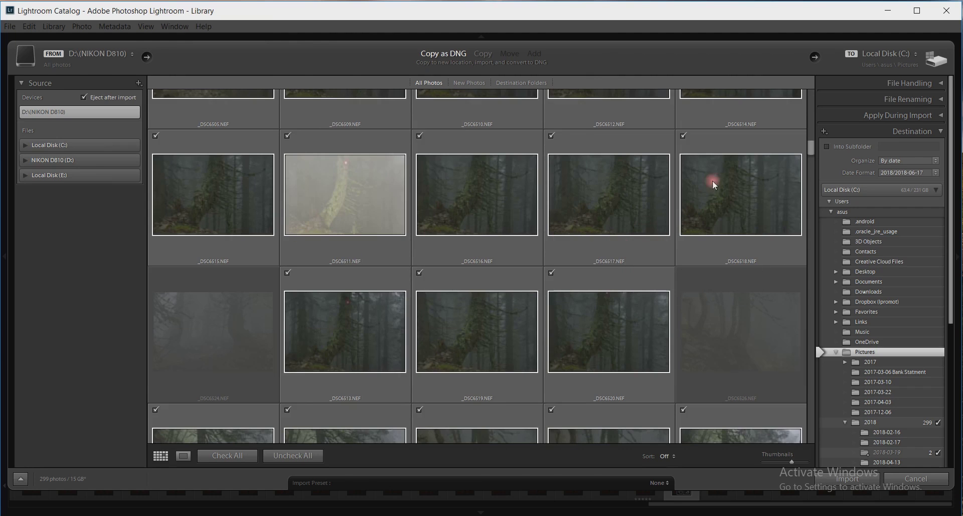
scroll(542, 245, "down", 1)
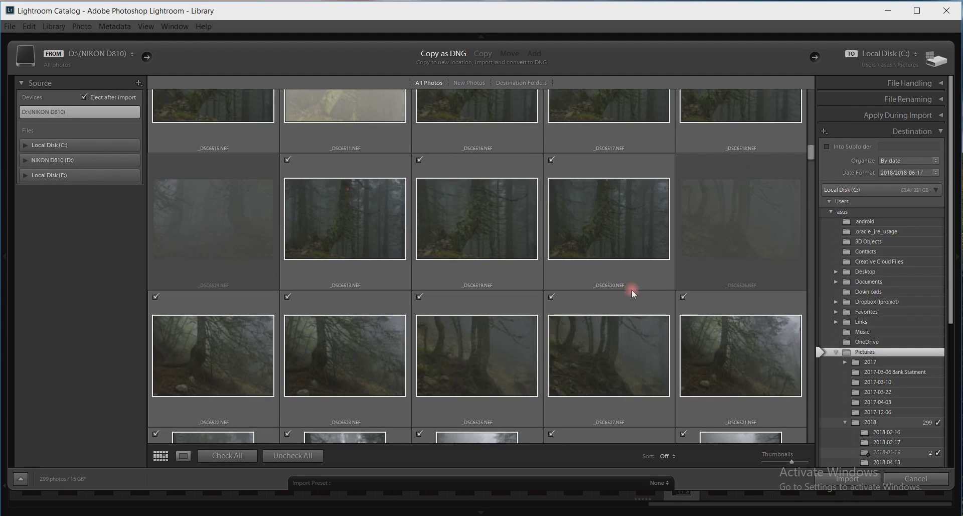
left_click(613, 216)
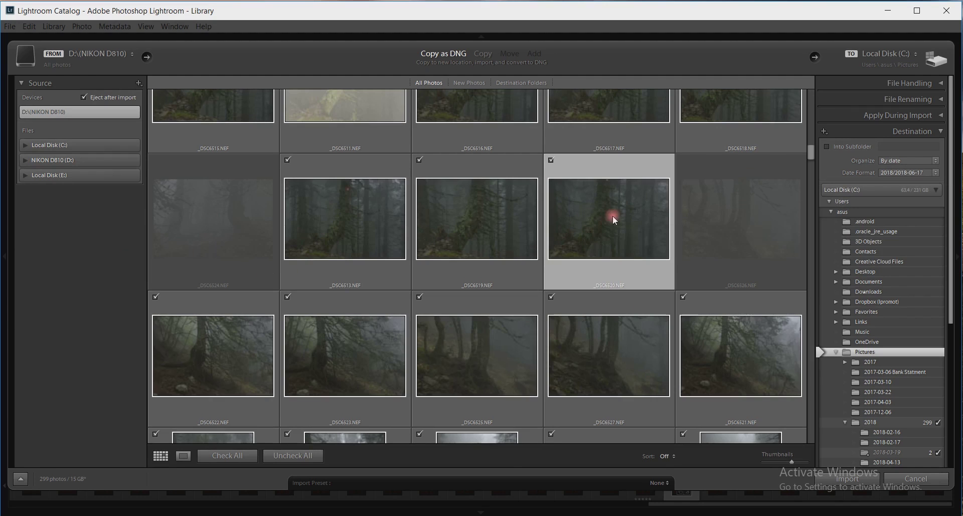
double_click(610, 214)
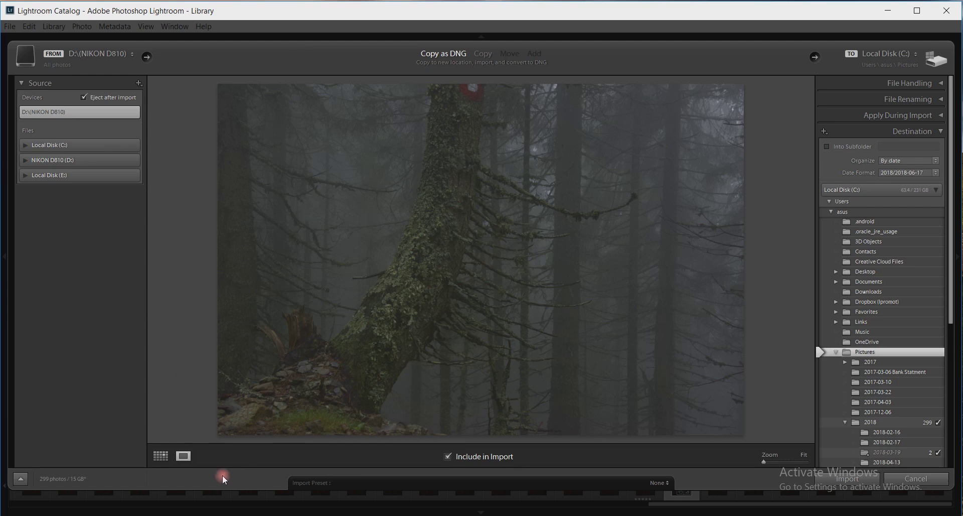
left_click(160, 455)
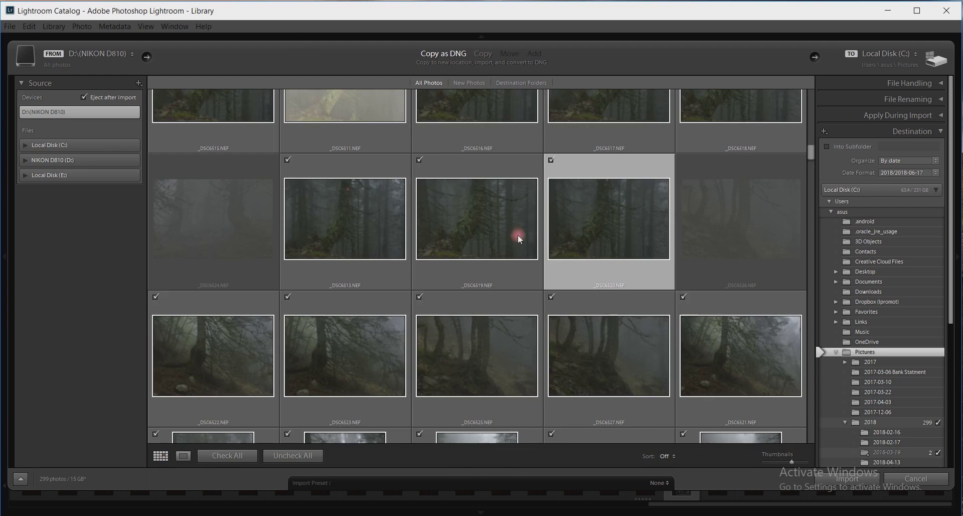
Step: Preview the similar mossy-trunk shots _DSC6513.NEF and _DSC6519.NEF one after the other at full size, returning to the grid each time
double_click(332, 215)
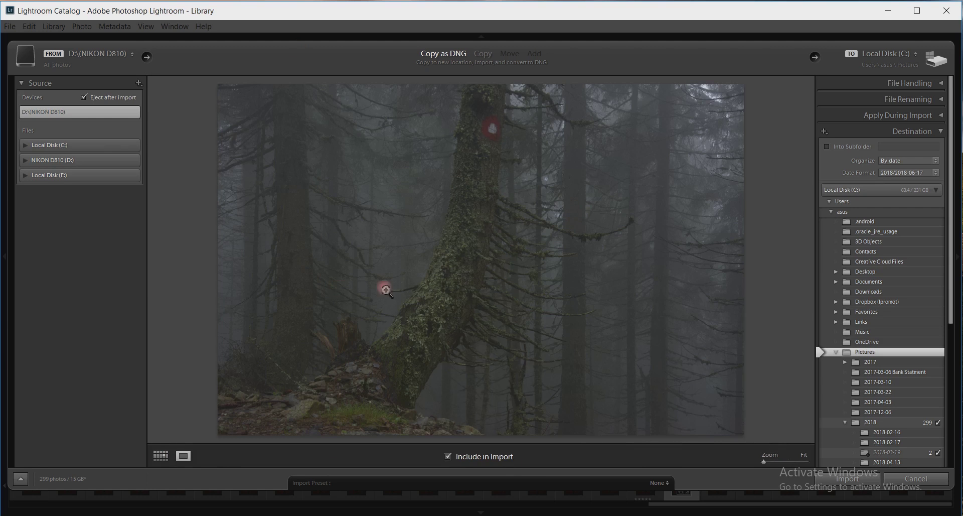
left_click(162, 459)
double_click(508, 205)
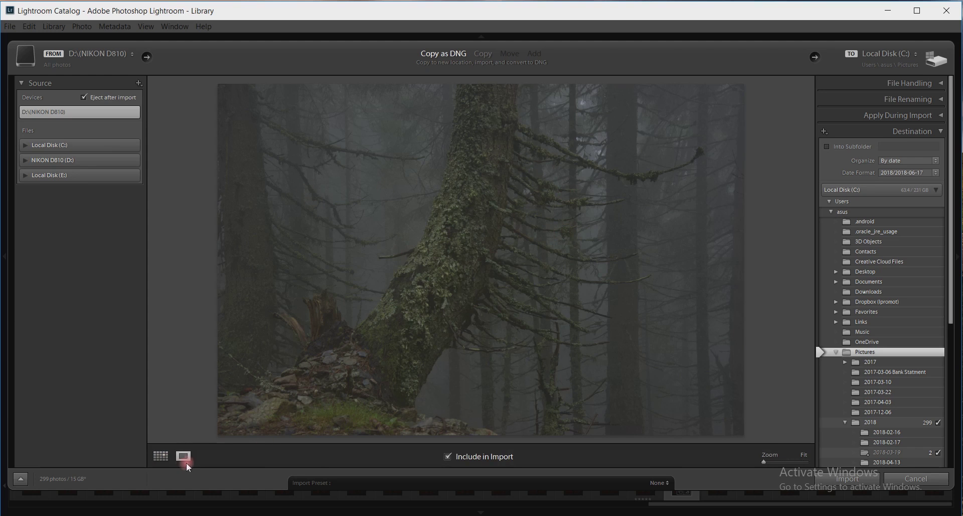
left_click(167, 452)
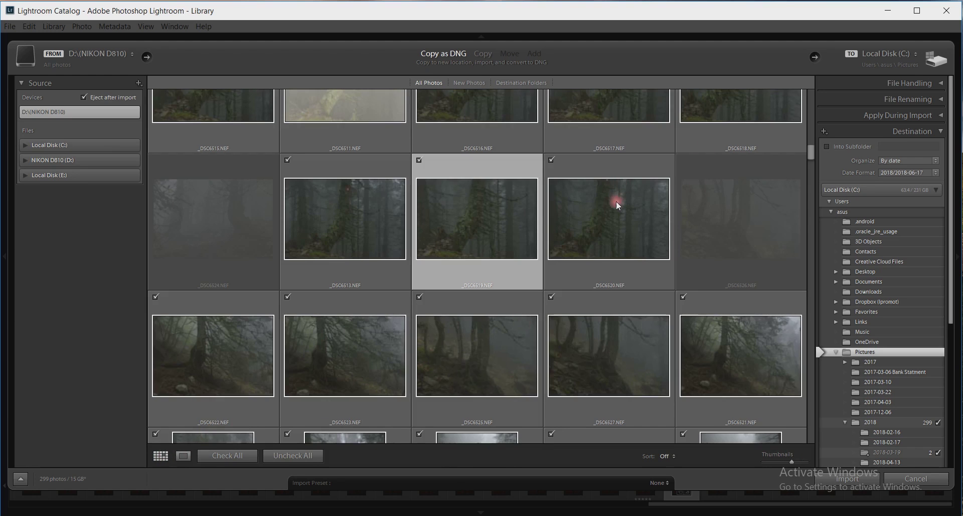
Step: View the tree-roots photo _DSC6525.NEF enlarged, and go back to the thumbnail grid
scroll(576, 257, "down", 2)
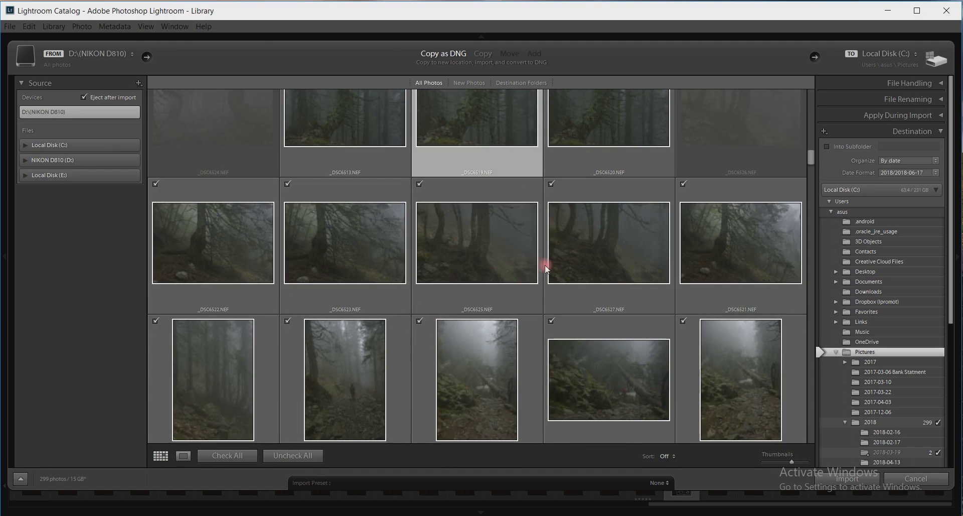
double_click(510, 247)
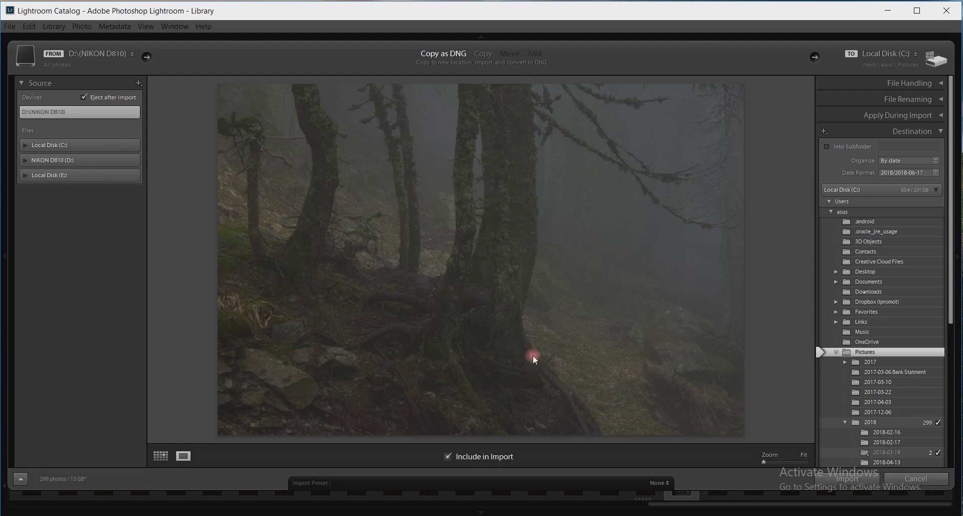
left_click(160, 456)
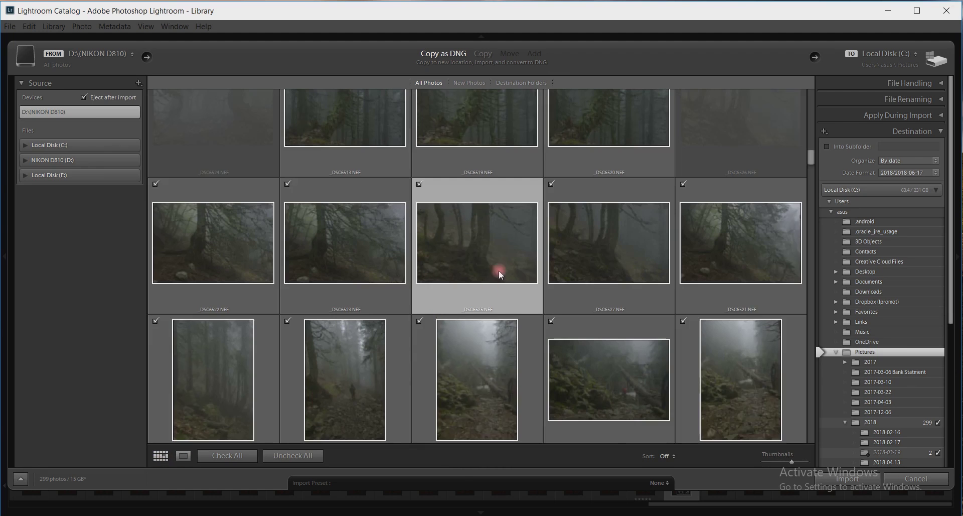
Step: Find the photo of the red-jacketed hiker under the leaning tree, _DSC6564.NEF, view it enlarged, and return to the grid
scroll(517, 258, "down", 5)
scroll(519, 263, "down", 5)
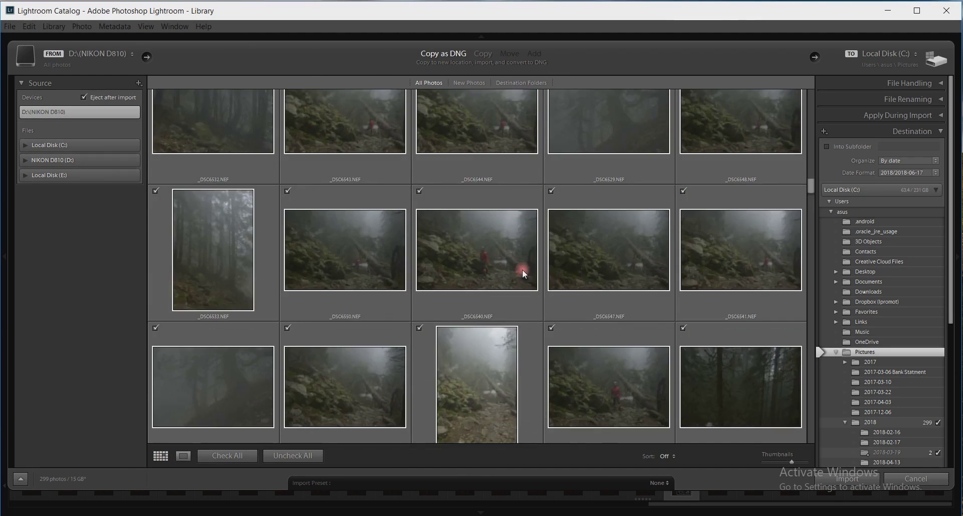
scroll(522, 269, "down", 5)
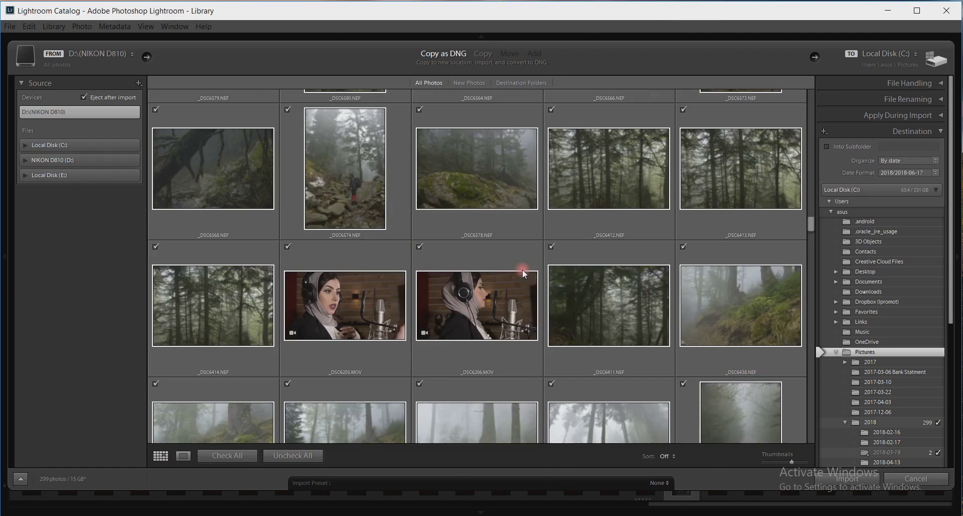
scroll(522, 269, "up", 2)
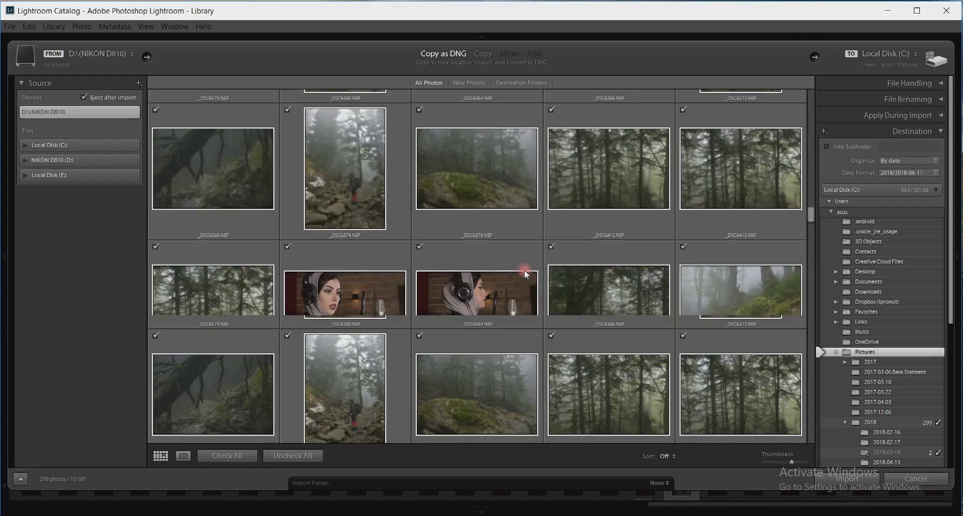
double_click(500, 280)
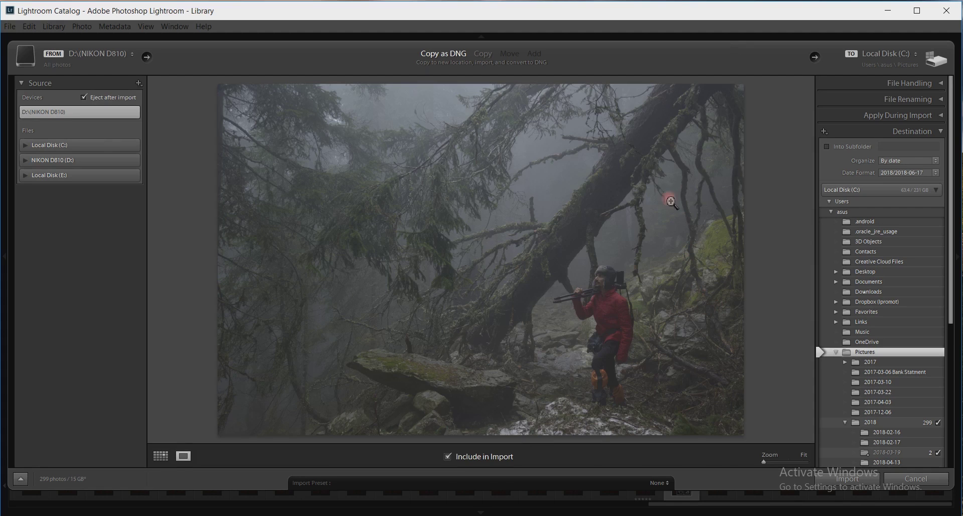
left_click(161, 456)
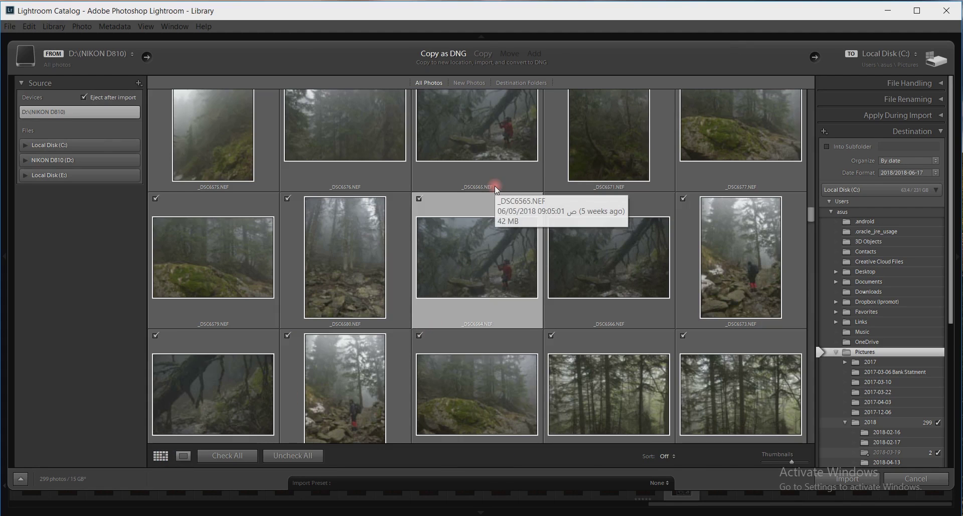
Step: Browse further through the card's photos to the dark forest shot _DSC6660.NEF, preview it at full size, and return to the grid
scroll(494, 185, "down", 2)
scroll(495, 185, "down", 8)
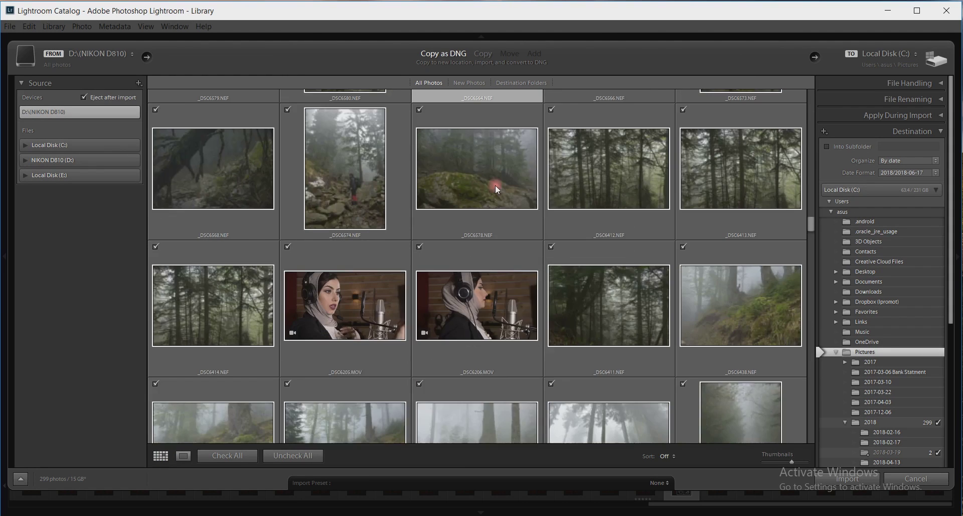
scroll(495, 186, "down", 10)
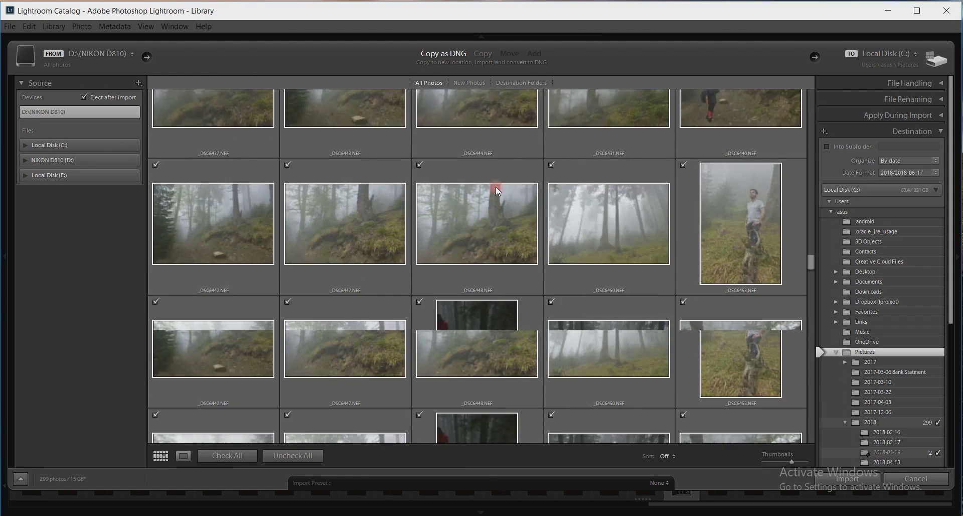
scroll(496, 186, "down", 10)
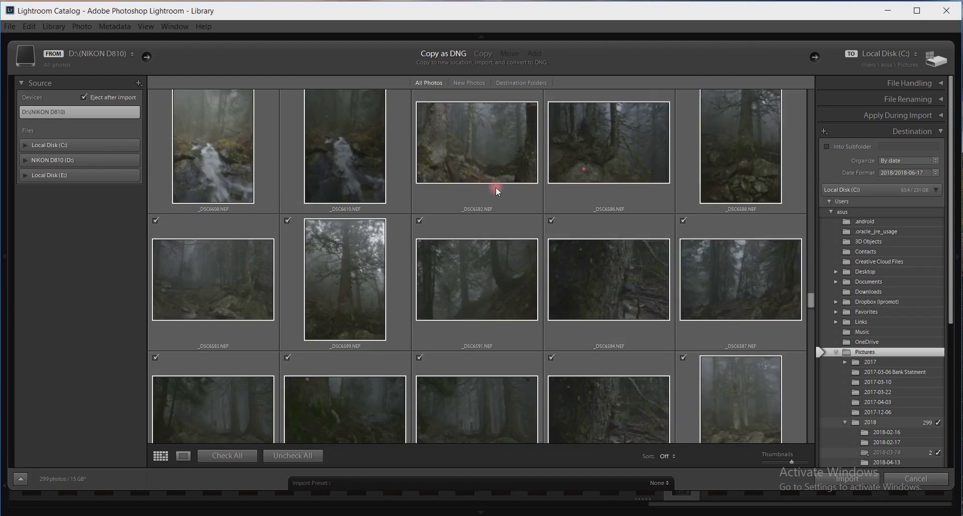
scroll(496, 187, "down", 10)
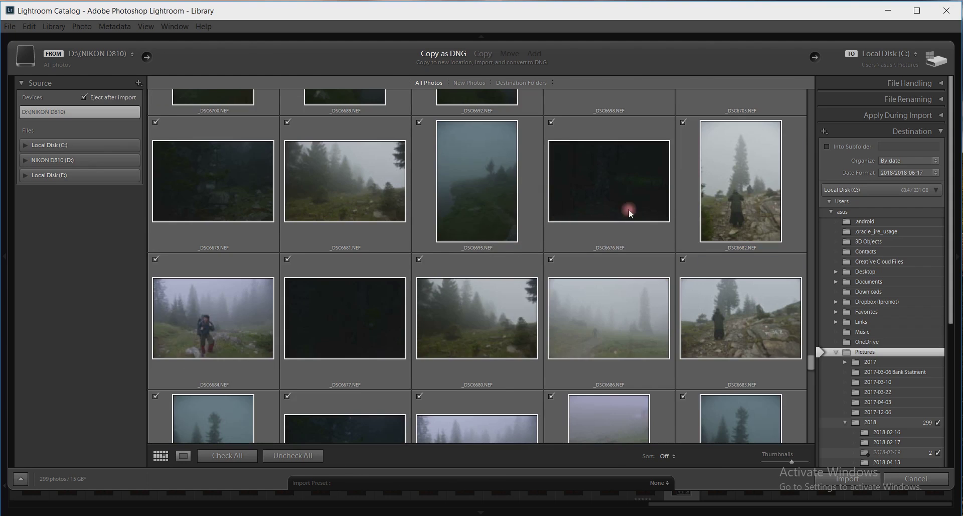
scroll(459, 266, "down", 2)
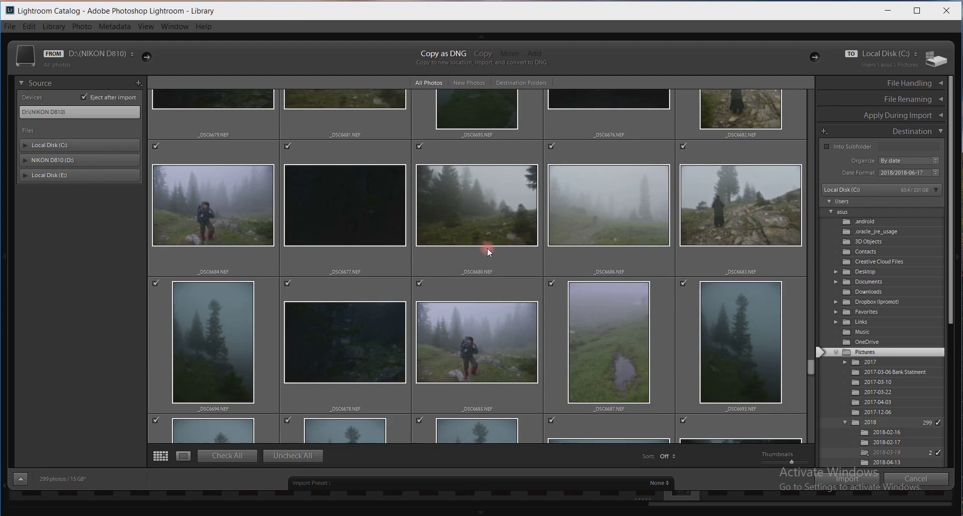
scroll(487, 248, "down", 5)
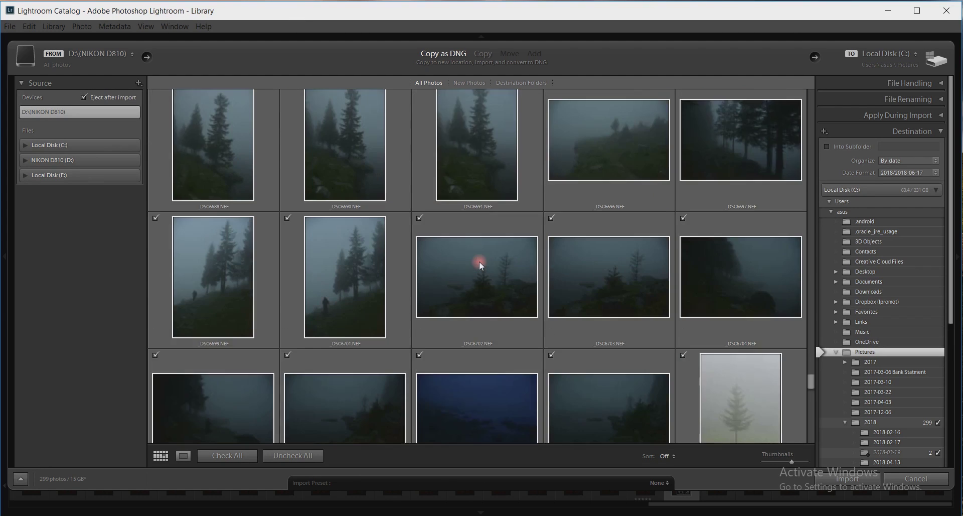
scroll(479, 261, "down", 8)
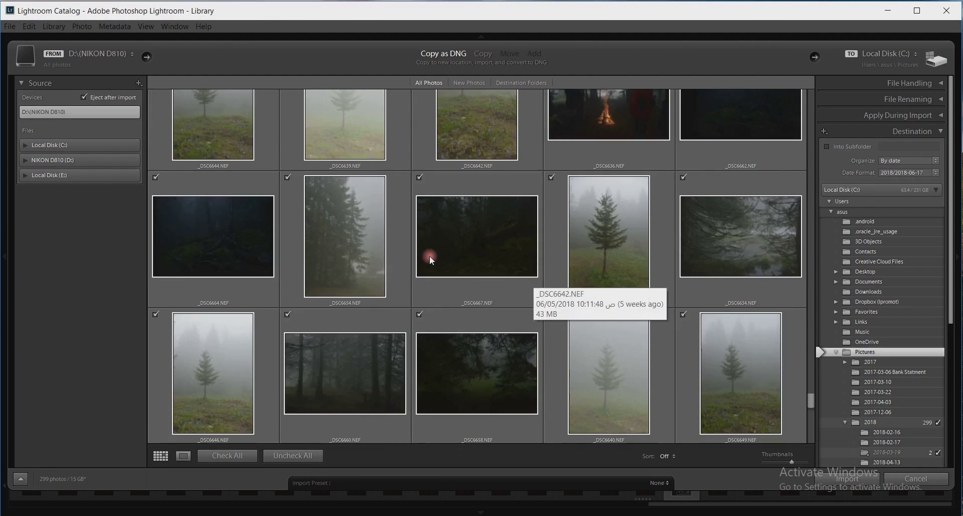
scroll(433, 255, "down", 2)
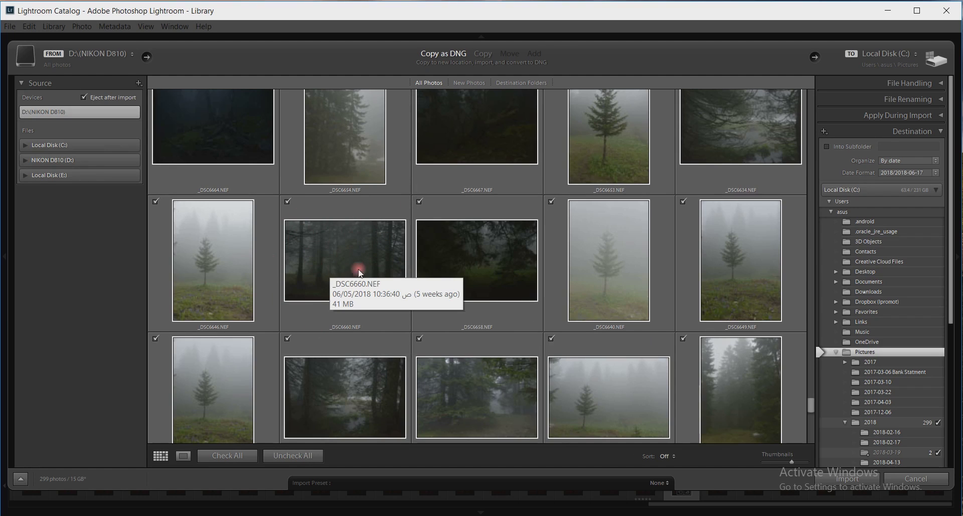
double_click(371, 259)
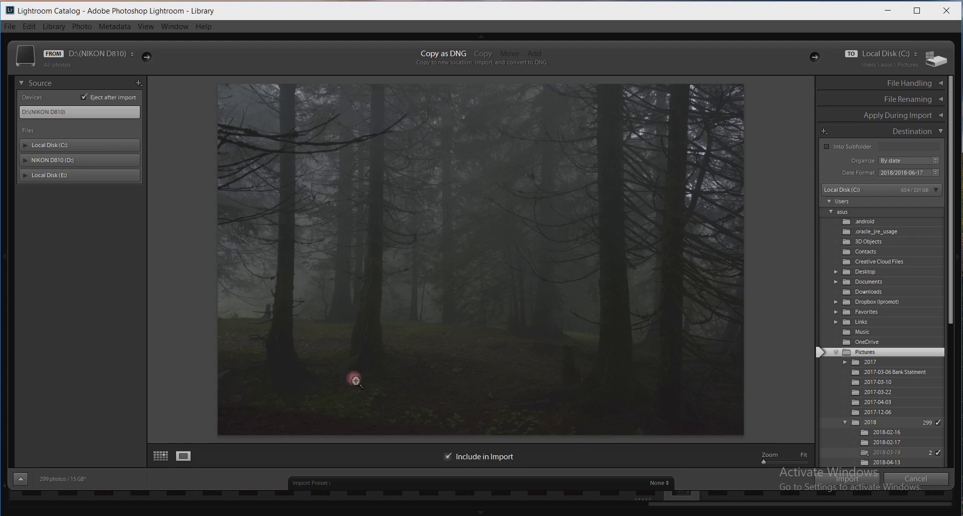
left_click(164, 458)
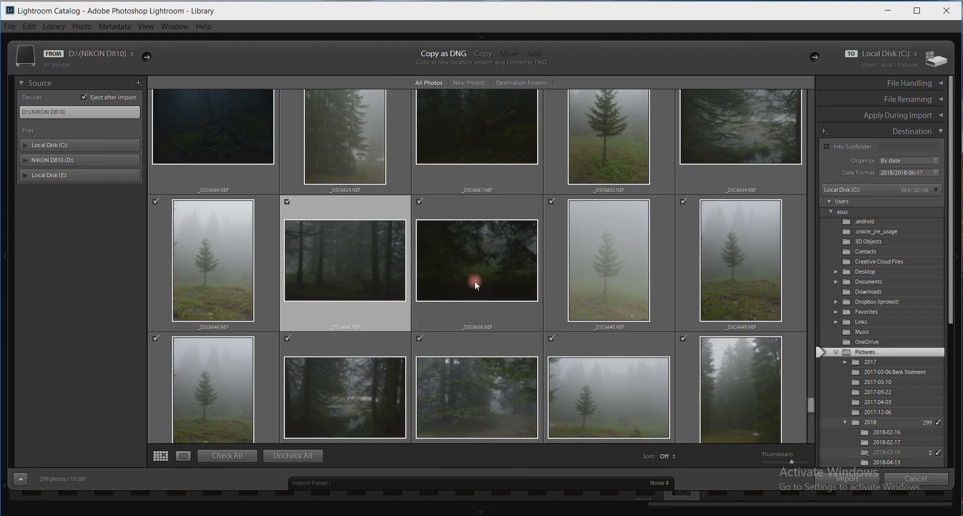
Step: Examine the remaining thumbnails down to the end of the card, and go back up to the lone-tree and campfire shots
scroll(471, 279, "down", 5)
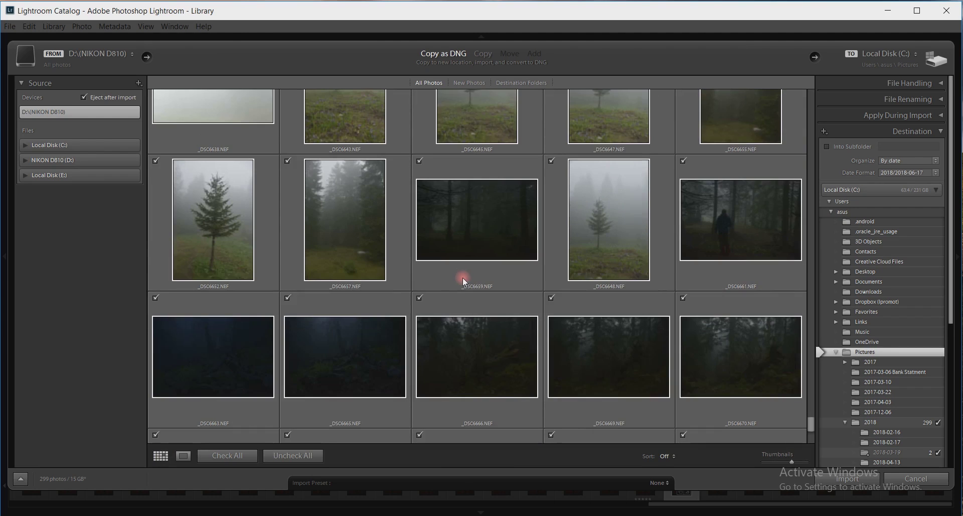
scroll(463, 277, "down", 2)
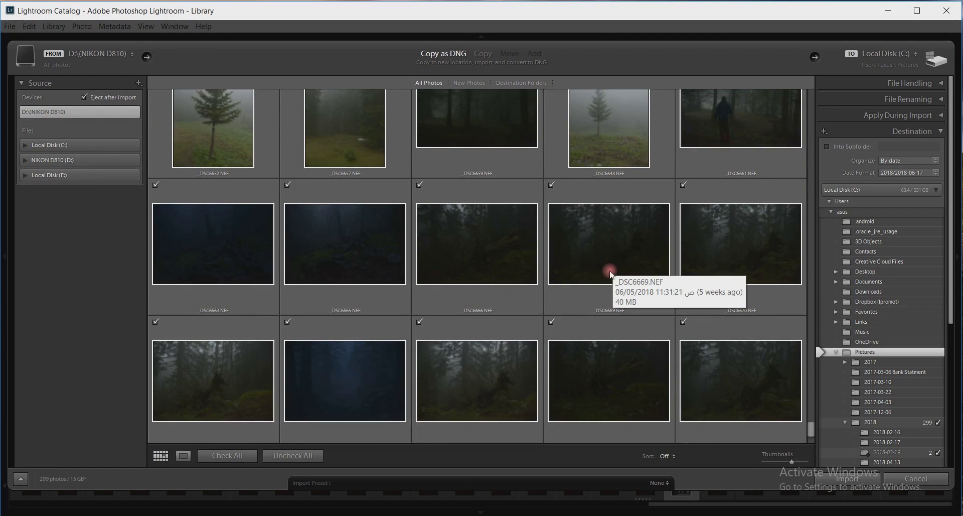
scroll(490, 274, "down", 2)
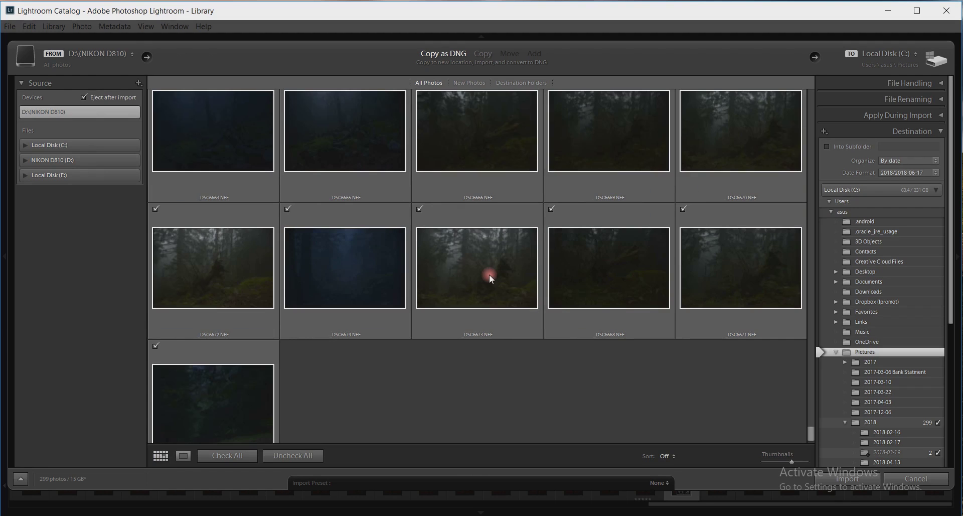
scroll(524, 267, "up", 2)
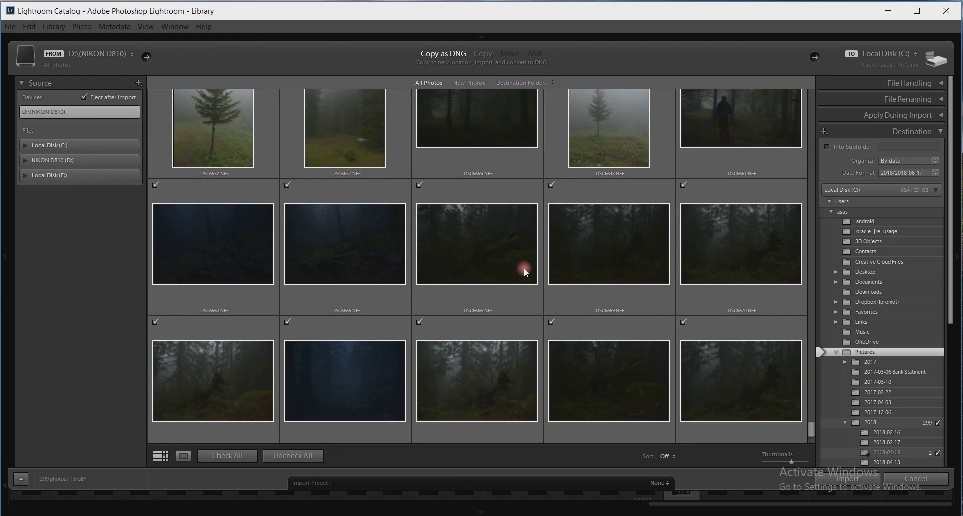
scroll(649, 287, "up", 5)
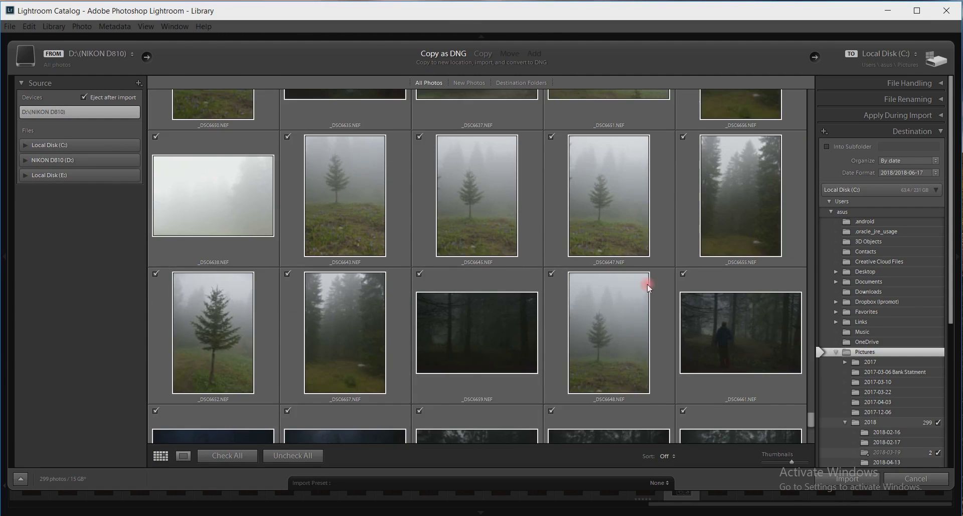
scroll(655, 292, "up", 2)
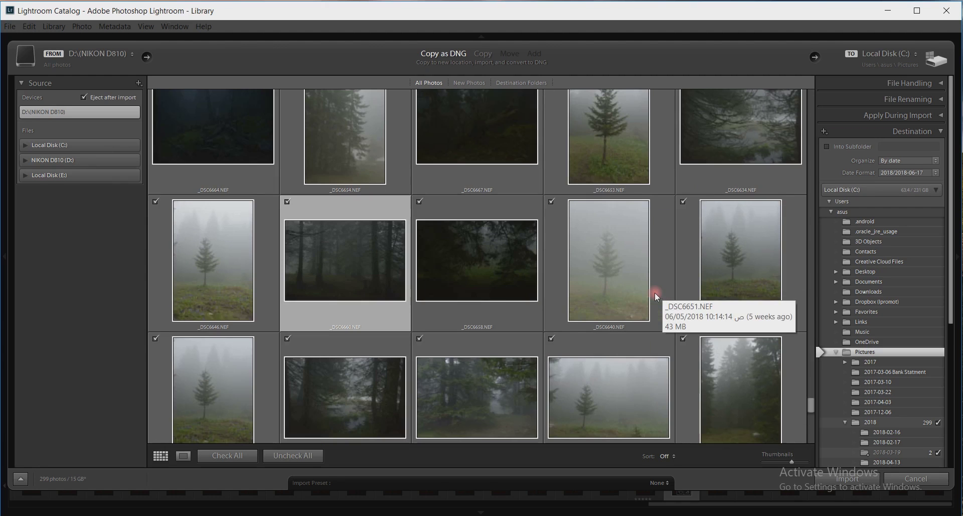
scroll(655, 292, "up", 2)
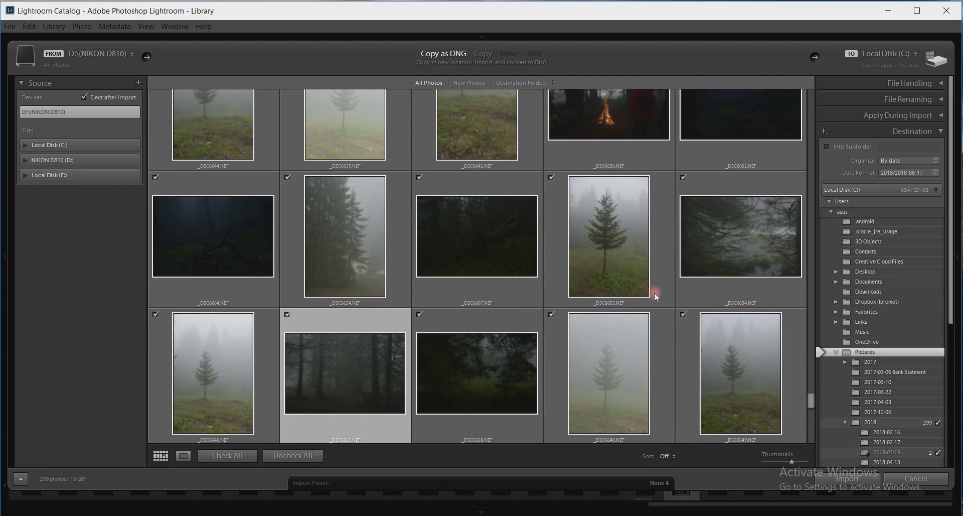
Step: Browse the remaining thumbnails to the dark blue forest shot _DSC6665.NEF, view it enlarged, and return to the grid
scroll(653, 292, "down", 5)
scroll(653, 292, "down", 5)
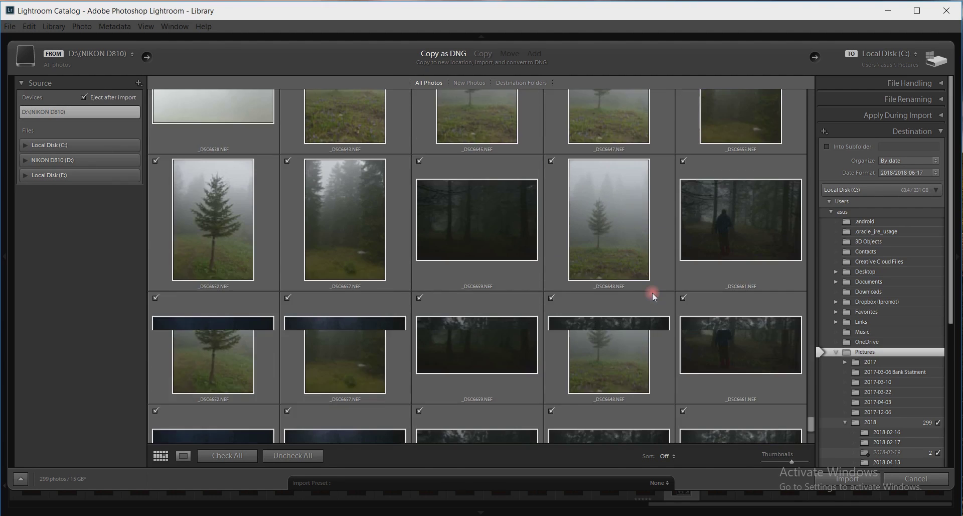
left_click(391, 257)
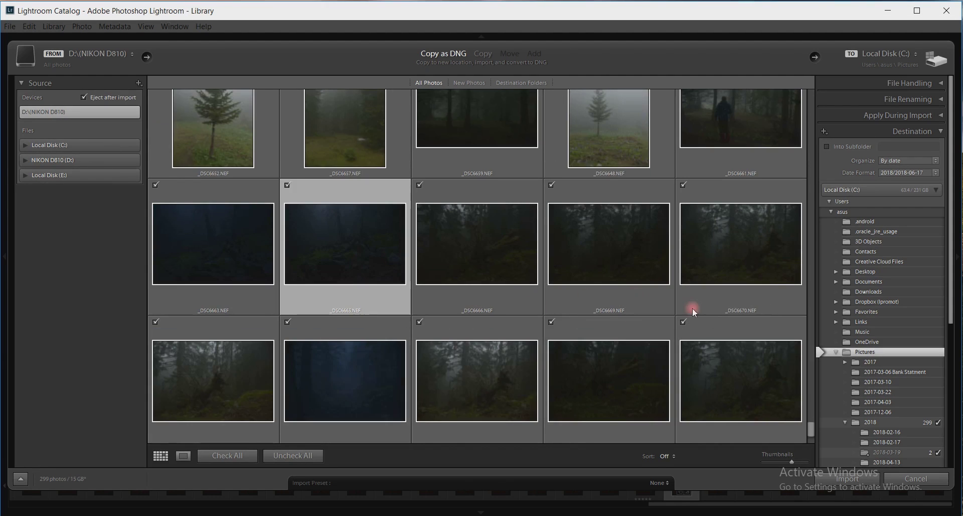
scroll(693, 246, "down", 2)
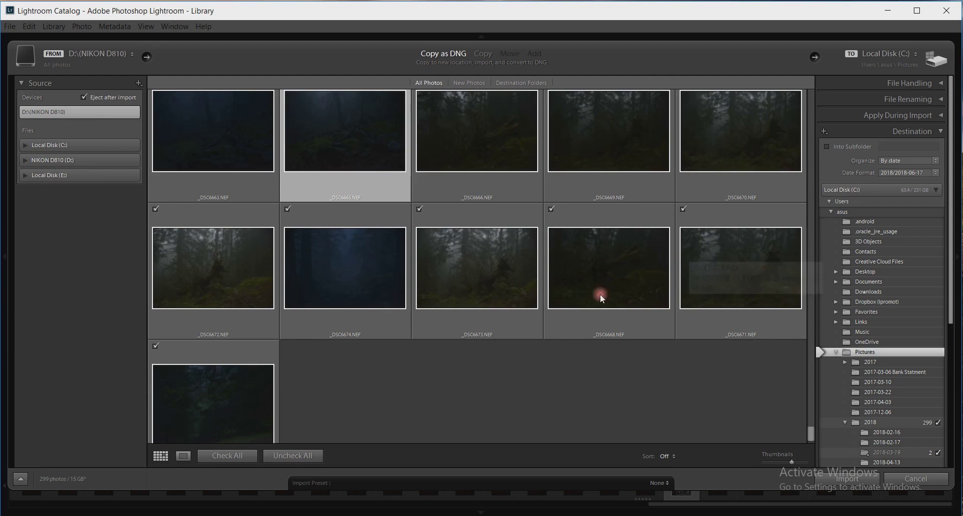
scroll(567, 301, "up", 3)
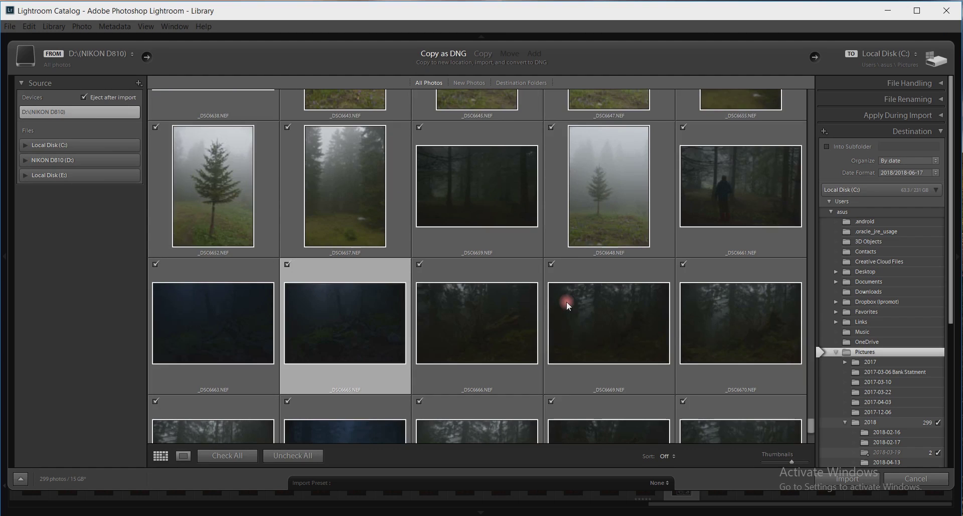
double_click(363, 316)
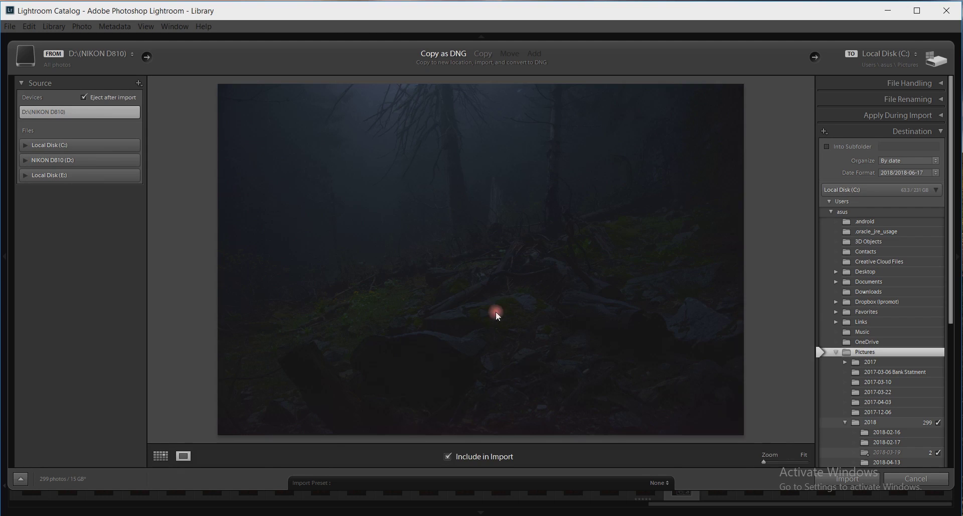
left_click(160, 456)
Step: Find the foggy lake photo with rocks and fir trees, _DSC6707.NEF, view it enlarged, and return to the grid
scroll(522, 261, "down", 5)
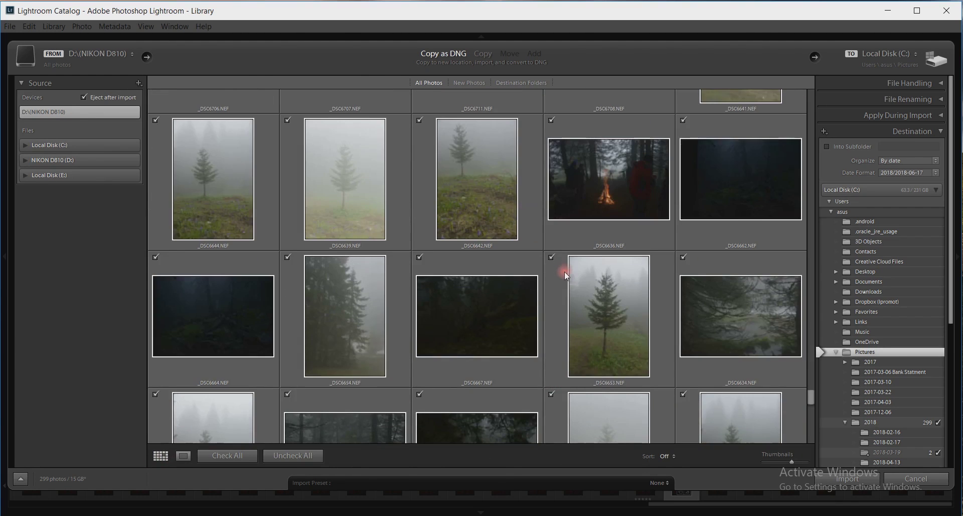
scroll(565, 272, "up", 3)
double_click(351, 273)
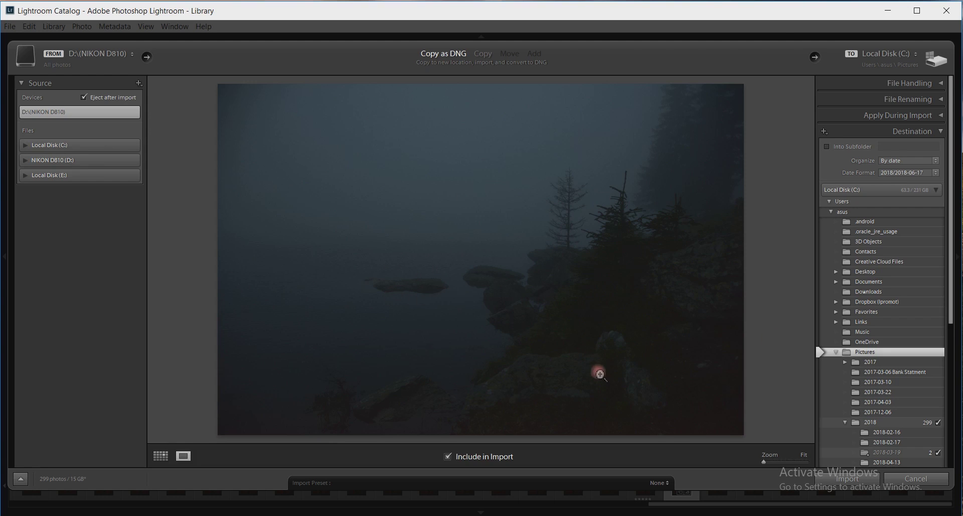
left_click(842, 479)
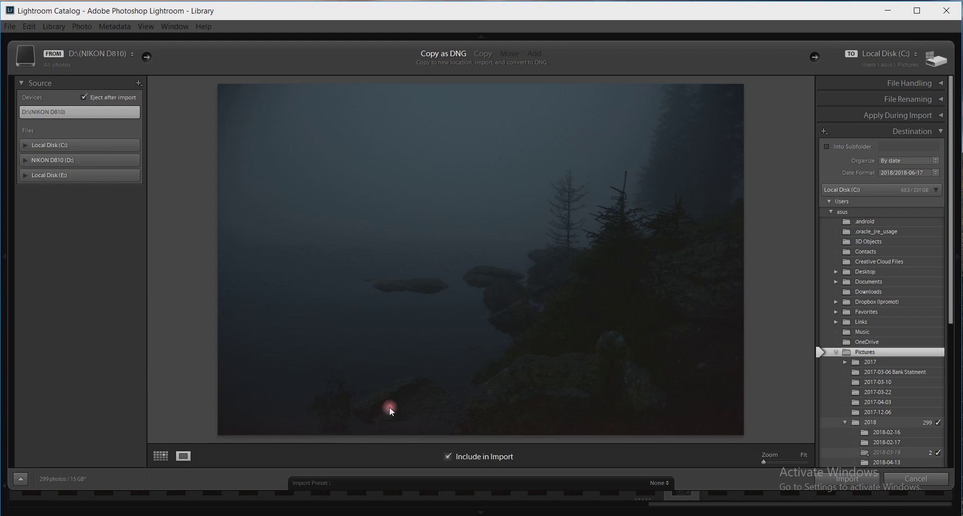
left_click(166, 459)
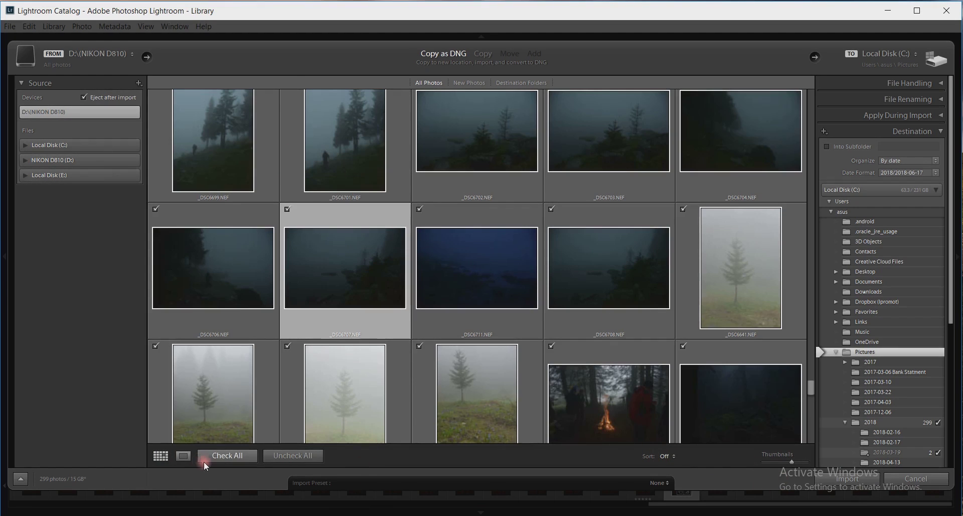
Step: Exclude all photos from the import except _DSC6707.NEF, and import that one as DNG
left_click(281, 456)
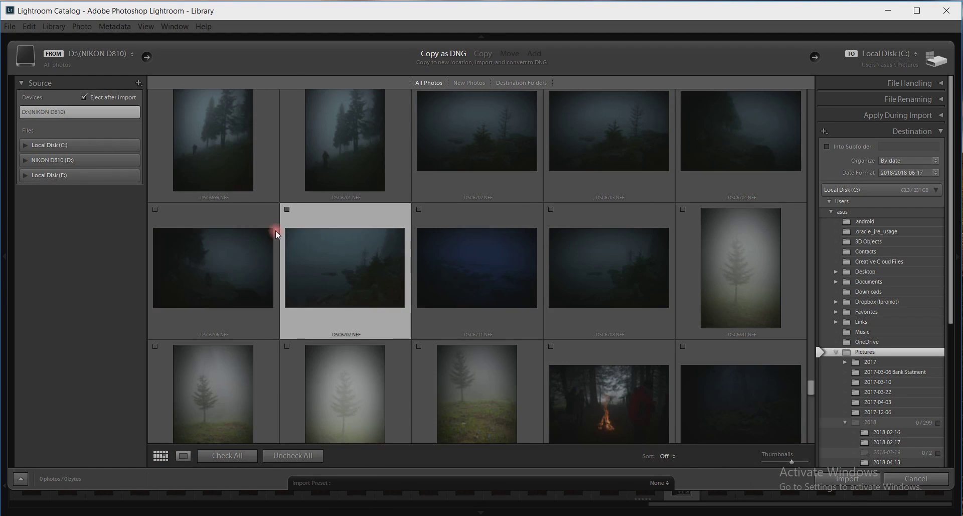
left_click(287, 209)
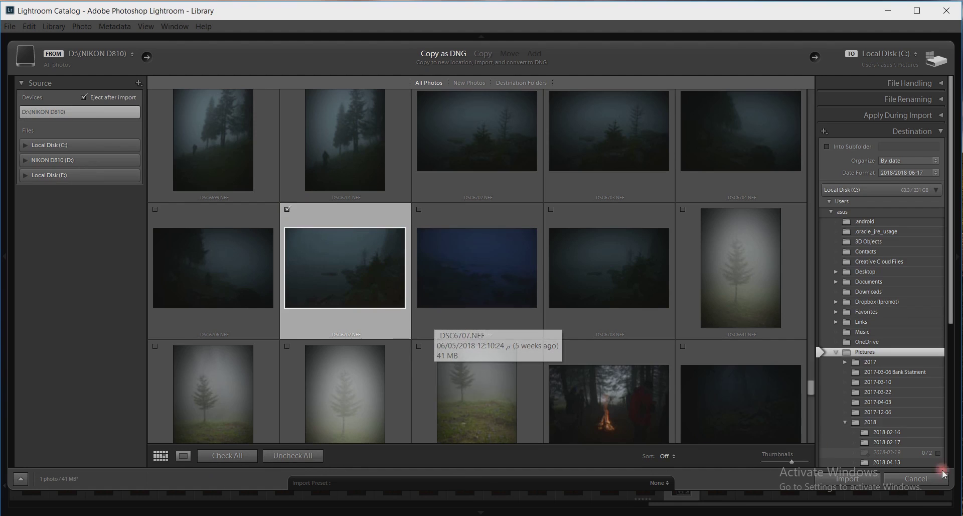
left_click(847, 479)
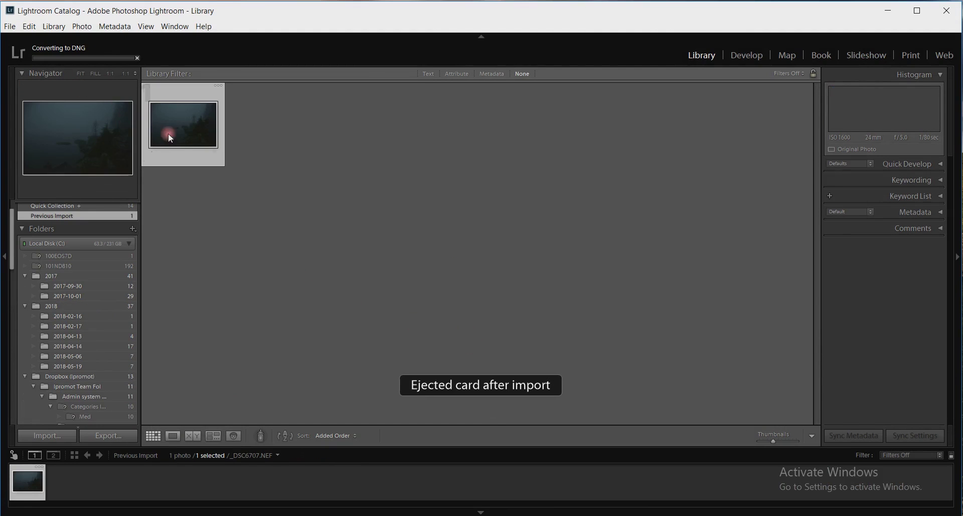
Step: Open the imported lake photo in the Develop module and set Shadows to +100, Blacks to +100 and Highlights to -57
left_click(747, 56)
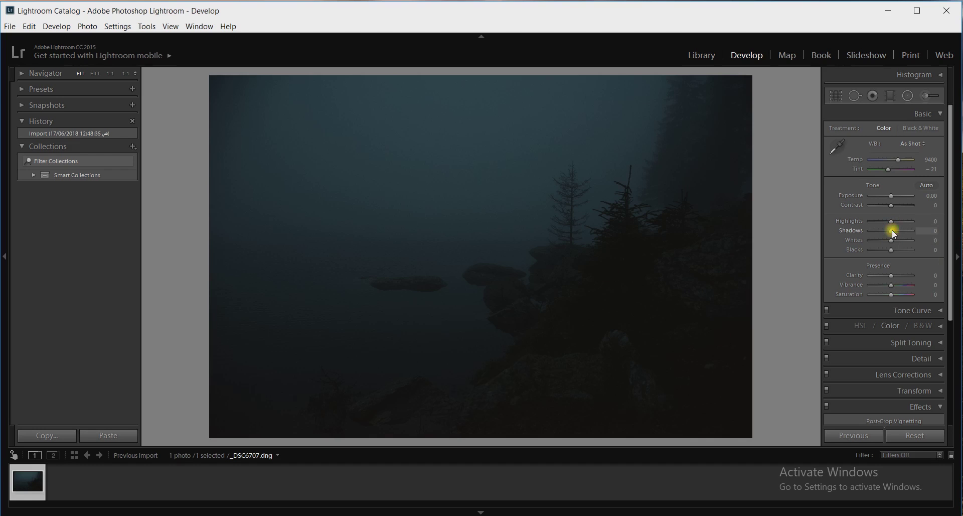
left_click_drag(931, 234, 928, 236)
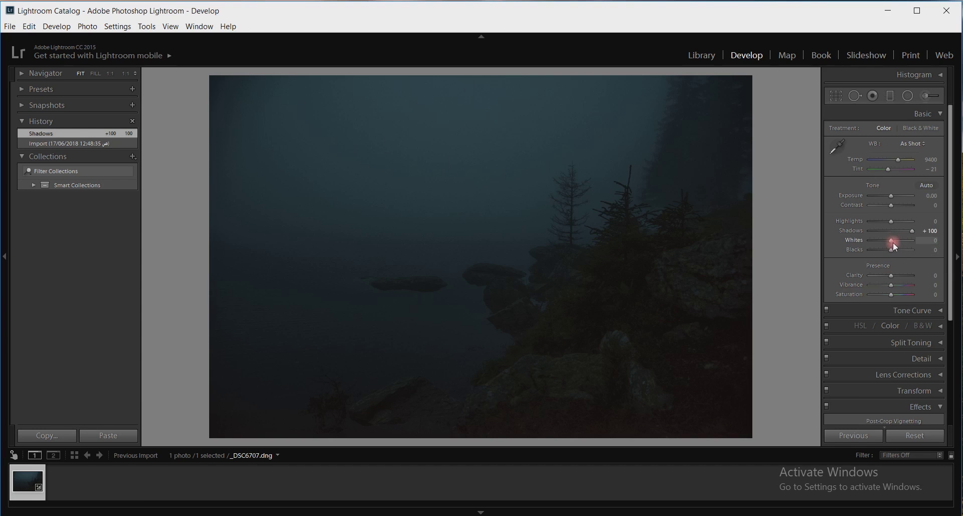
left_click_drag(896, 249, 912, 253)
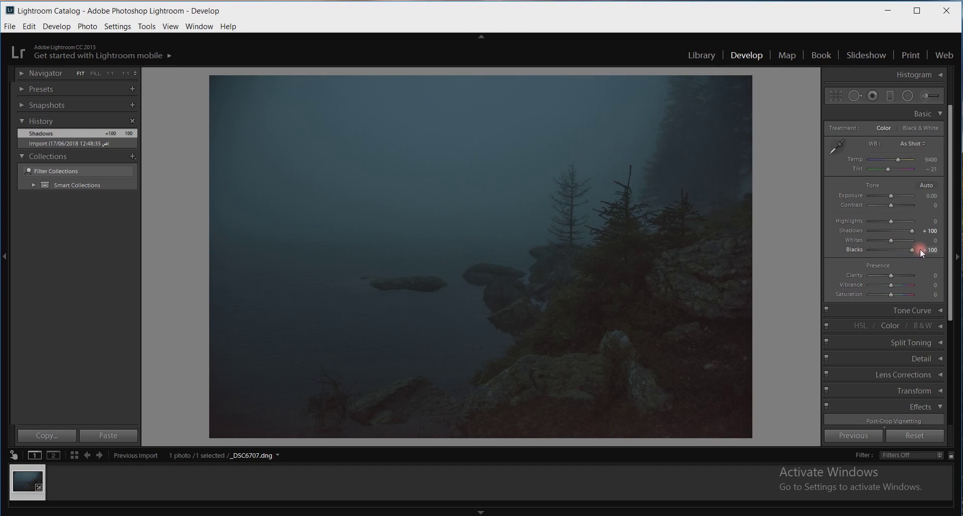
left_click_drag(904, 252, 924, 249)
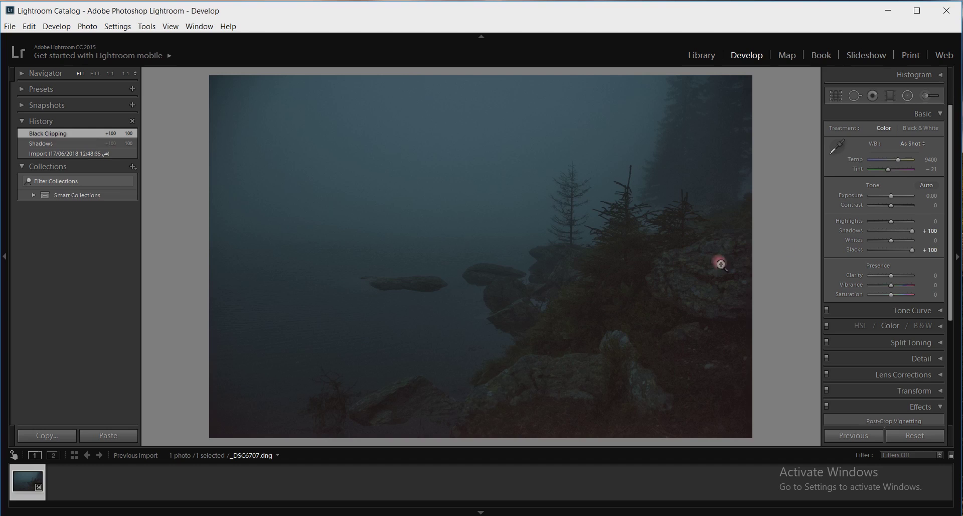
left_click_drag(889, 222, 911, 221)
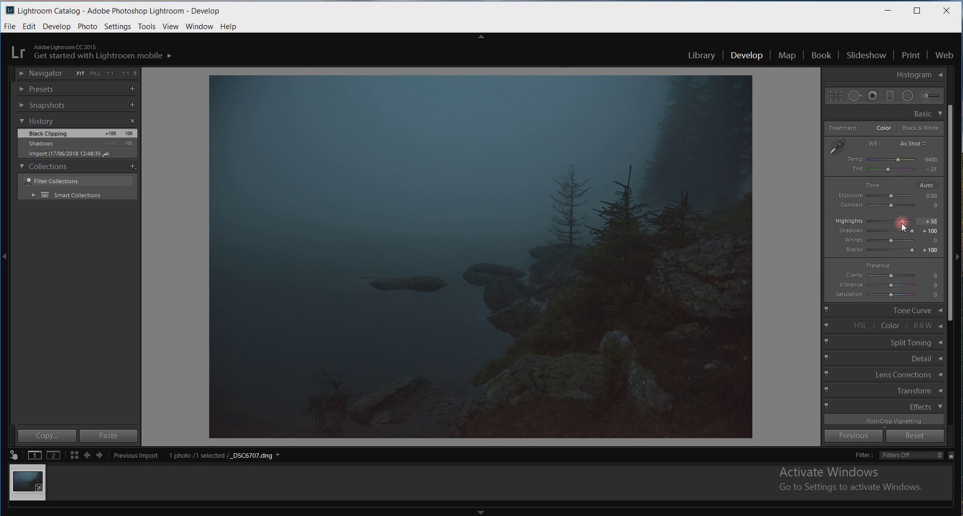
left_click_drag(902, 221, 875, 224)
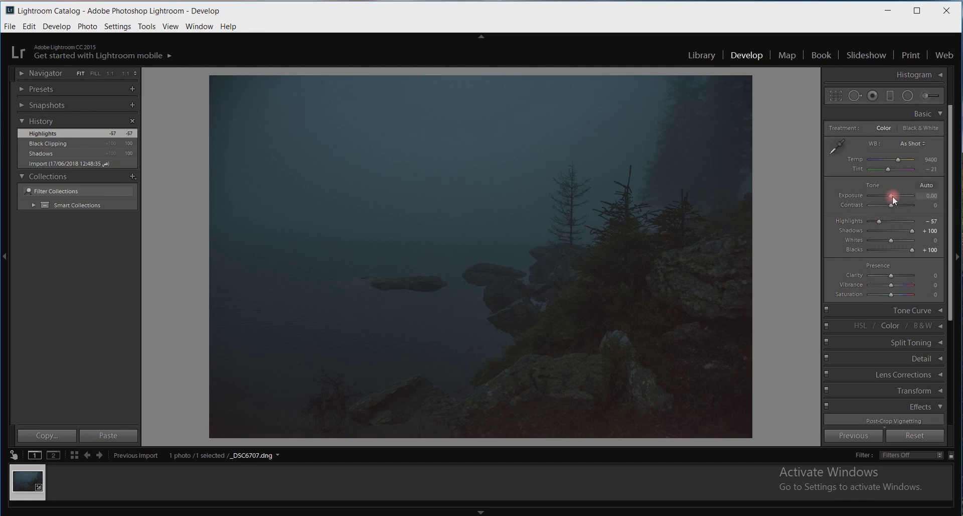
Step: Try Exposure at +0.83 and +1.43, inspecting the rocks and trees up close, and reset Exposure to its default
left_click_drag(893, 194, 895, 192)
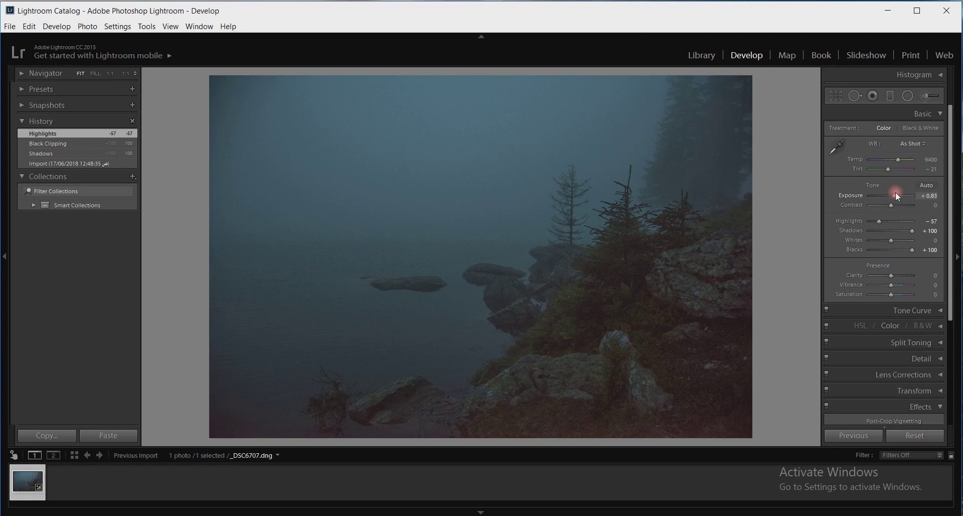
left_click_drag(896, 192, 895, 195)
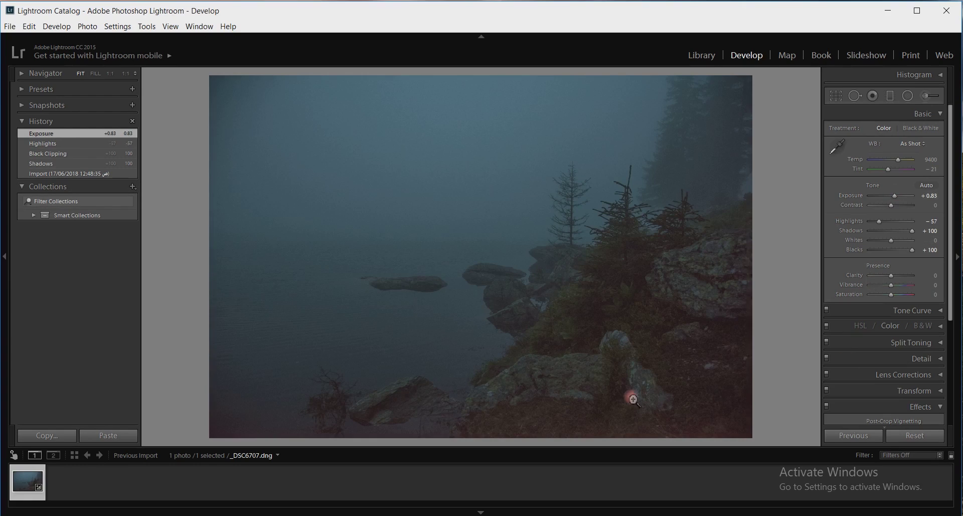
left_click(630, 391)
left_click_drag(600, 224, 712, 256)
left_click(710, 253)
left_click_drag(895, 194, 898, 195)
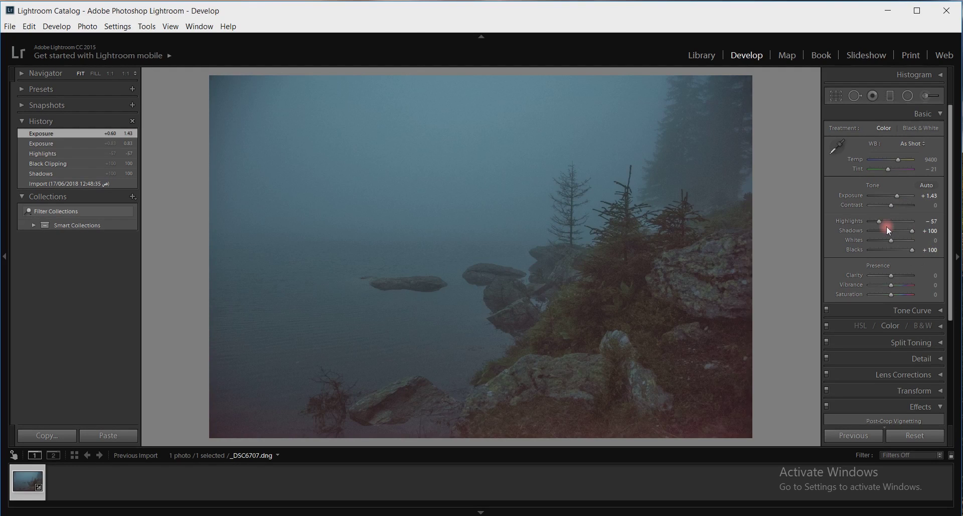
double_click(893, 196)
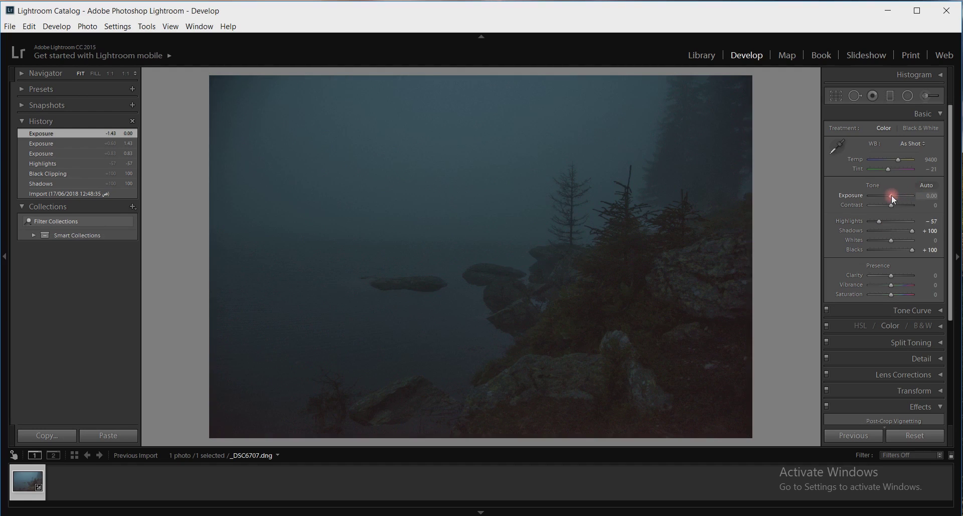
Step: Set the photo's Exposure to +1.07
left_click_drag(892, 194, 895, 193)
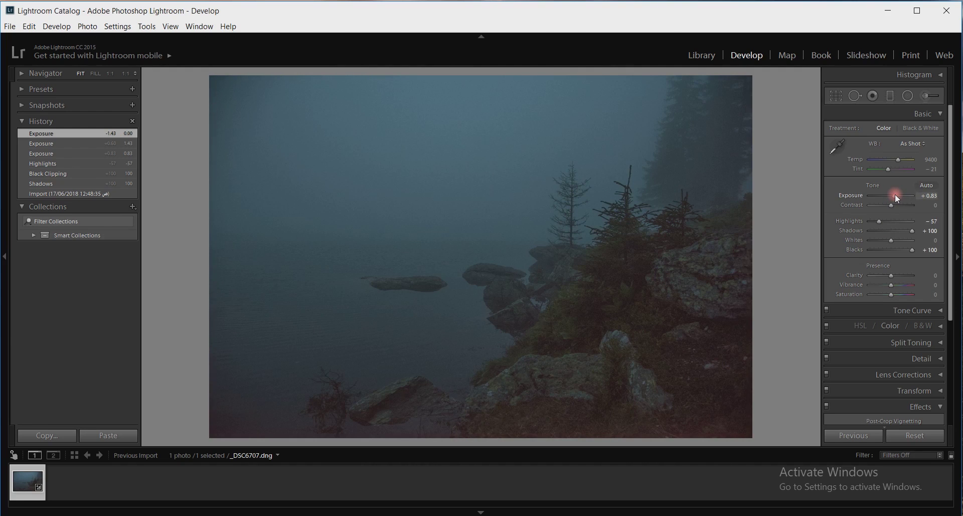
left_click_drag(895, 195, 896, 195)
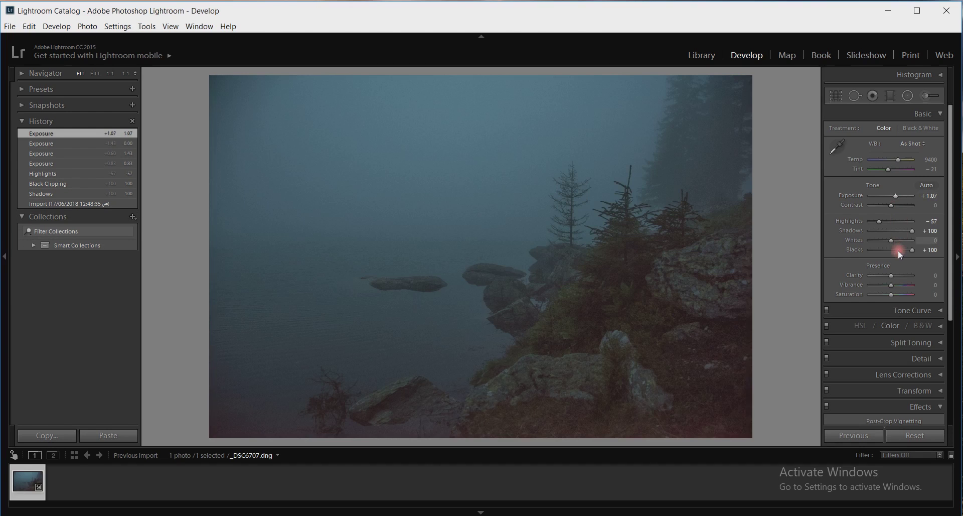
Step: Try the Auto white balance on the photo and go back to As Shot
left_click(914, 144)
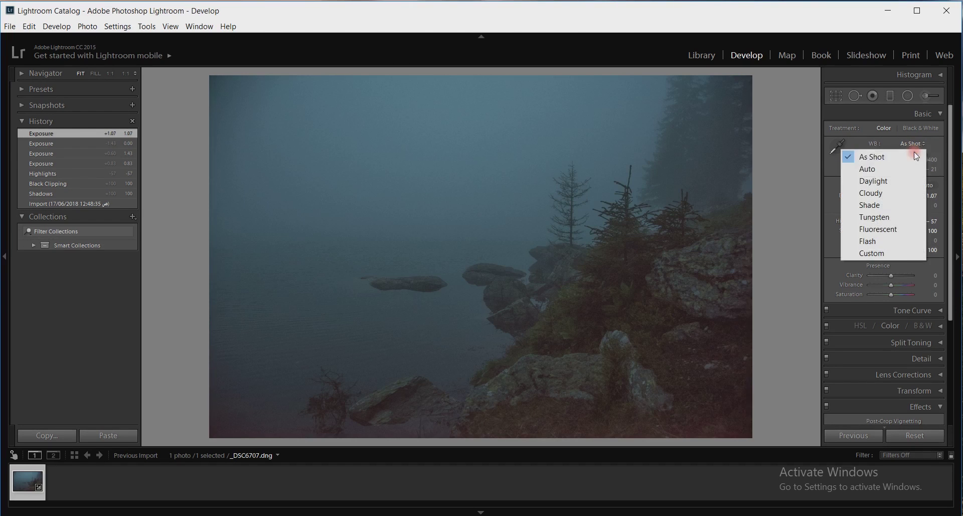
left_click(901, 170)
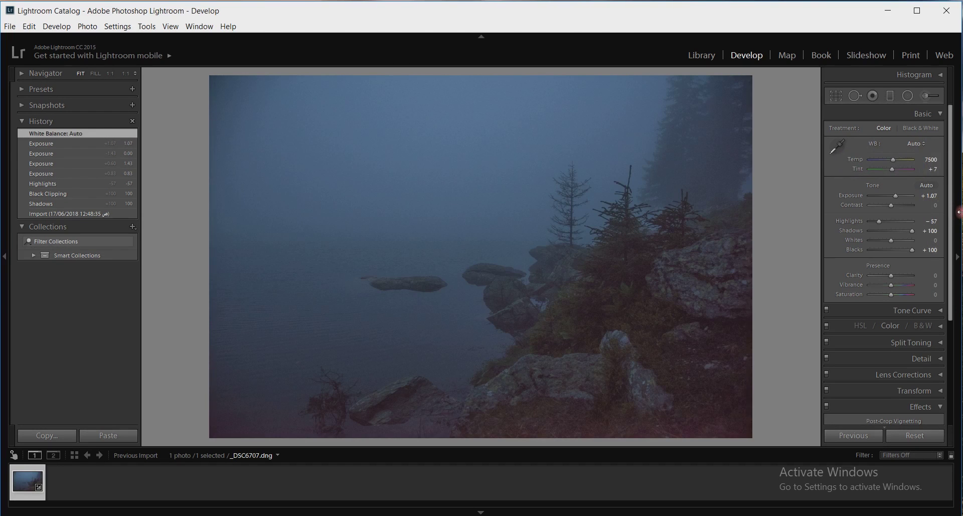
left_click(916, 143)
left_click(901, 157)
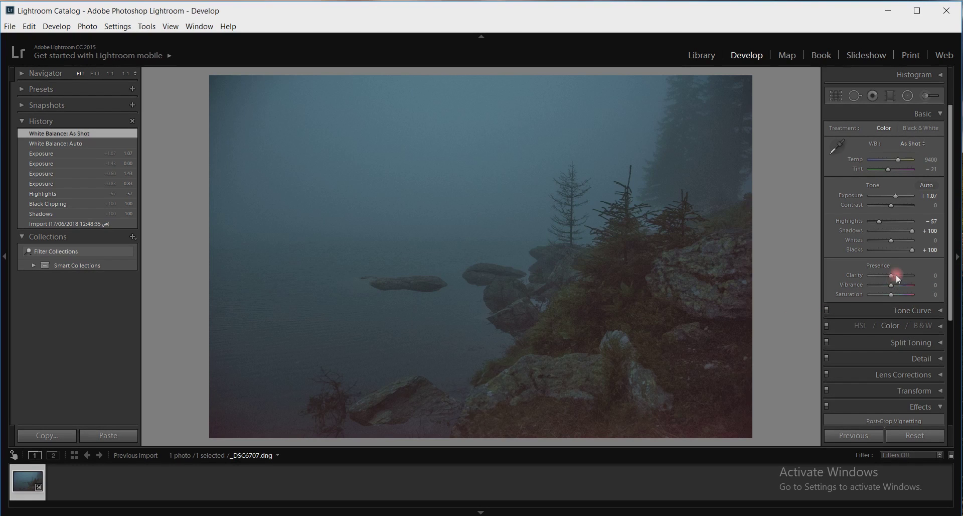
Step: Collapse the Basic and Effects settings, and set the Luminance noise reduction in the Detail settings to 42
left_click(919, 115)
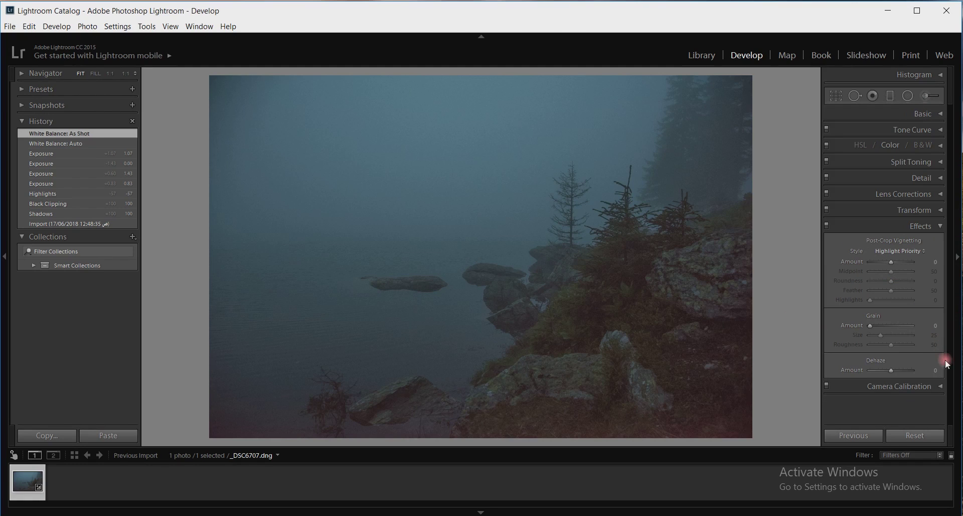
left_click(913, 227)
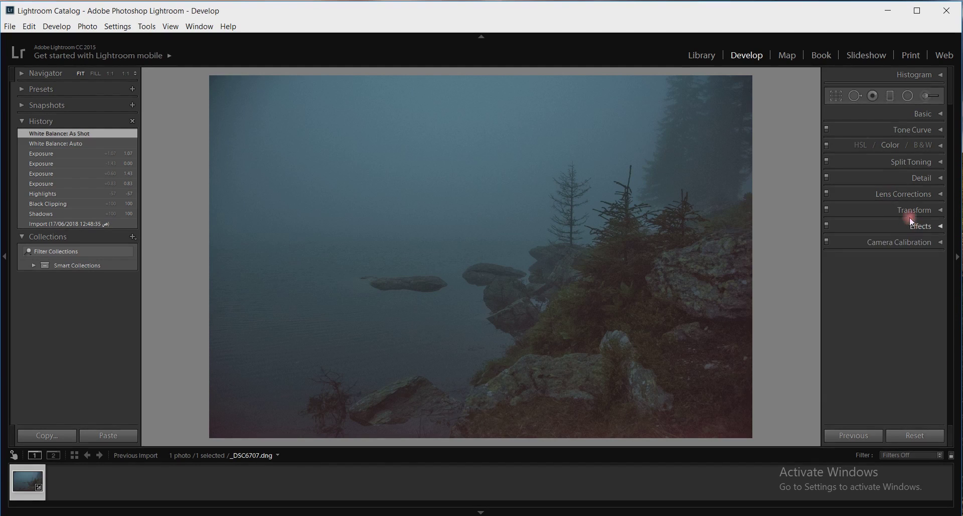
left_click(923, 179)
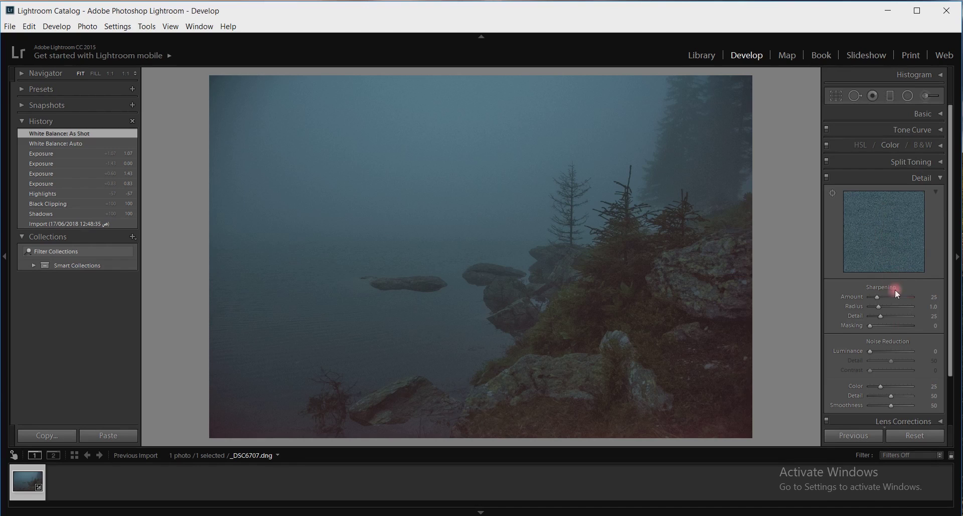
left_click_drag(870, 351, 898, 351)
left_click_drag(887, 353, 887, 353)
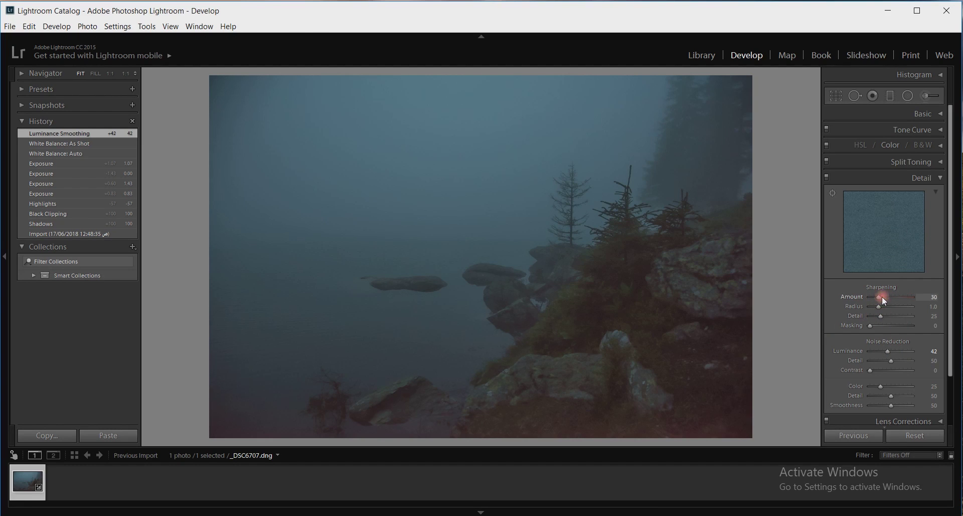
Step: Set the Sharpening Amount to 80 and its Masking to 37
left_click_drag(882, 297, 937, 299)
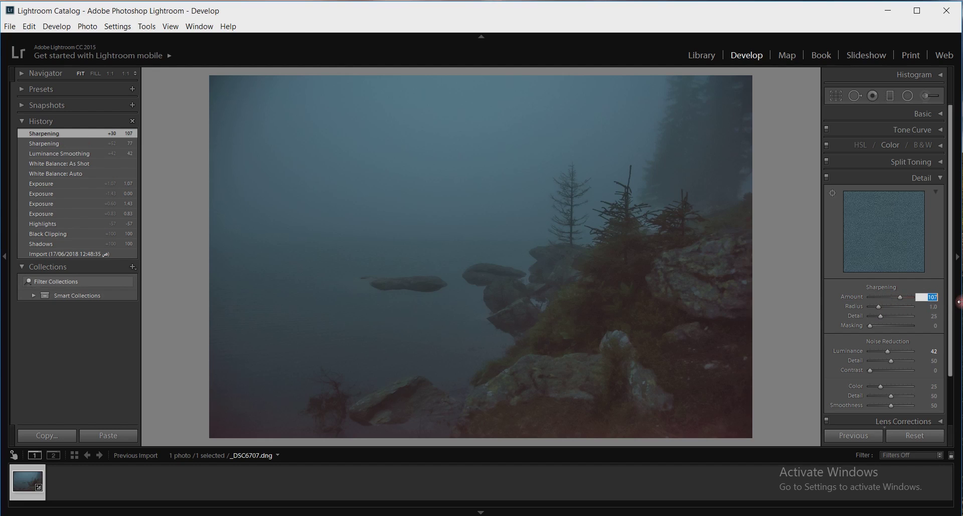
type("80")
key("Return")
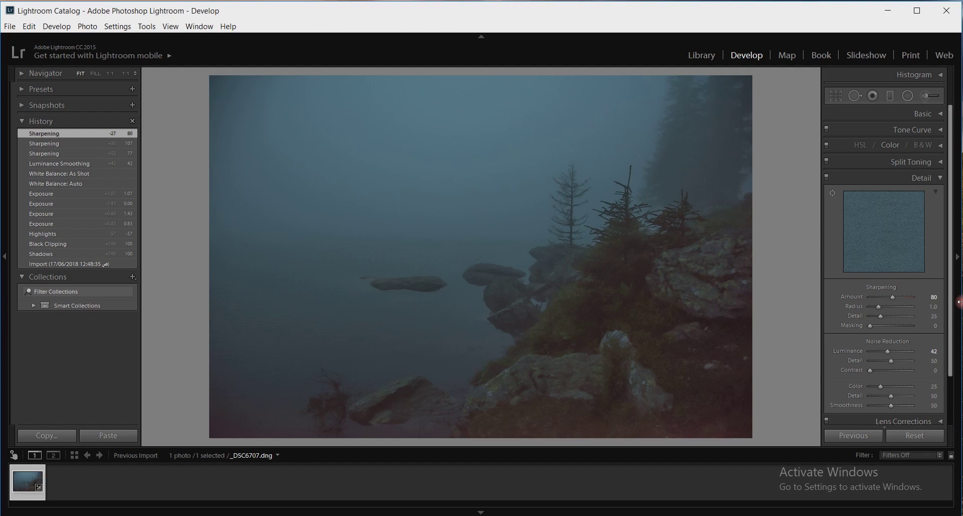
left_click(873, 325, "alt")
mouse_move(873, 325)
left_mouse_down()
mouse_move(902, 325)
mouse_move(887, 330)
left_mouse_up()
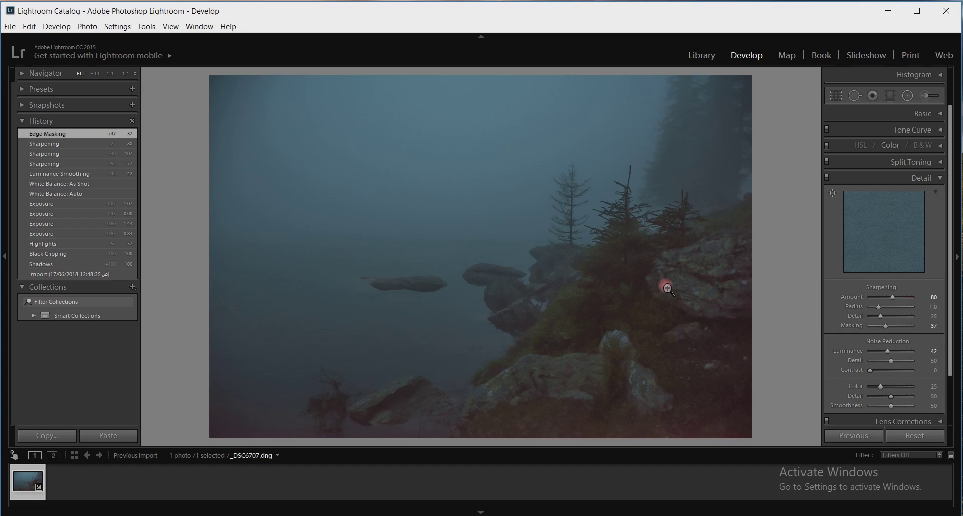
Step: Set the Color noise reduction to 63 while checking the water at 1:1
left_click(416, 333)
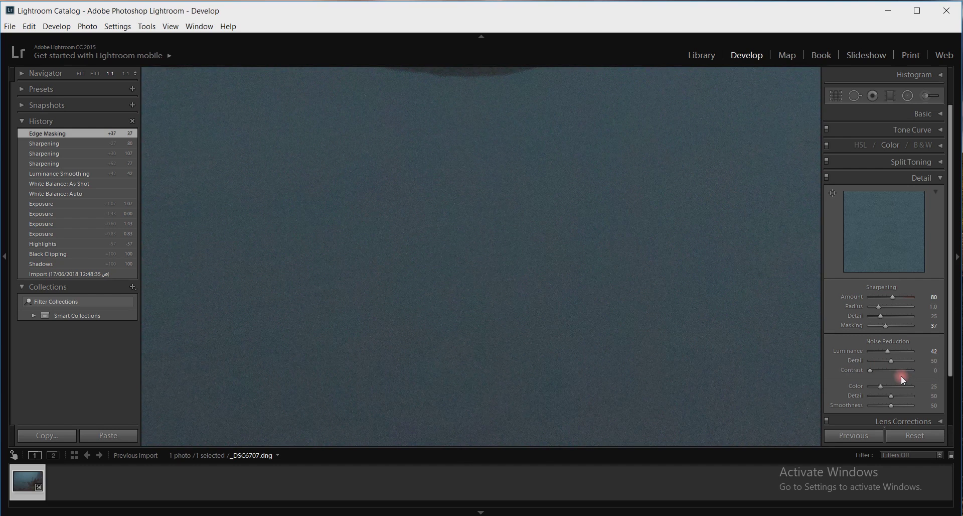
left_click_drag(951, 309, 952, 357)
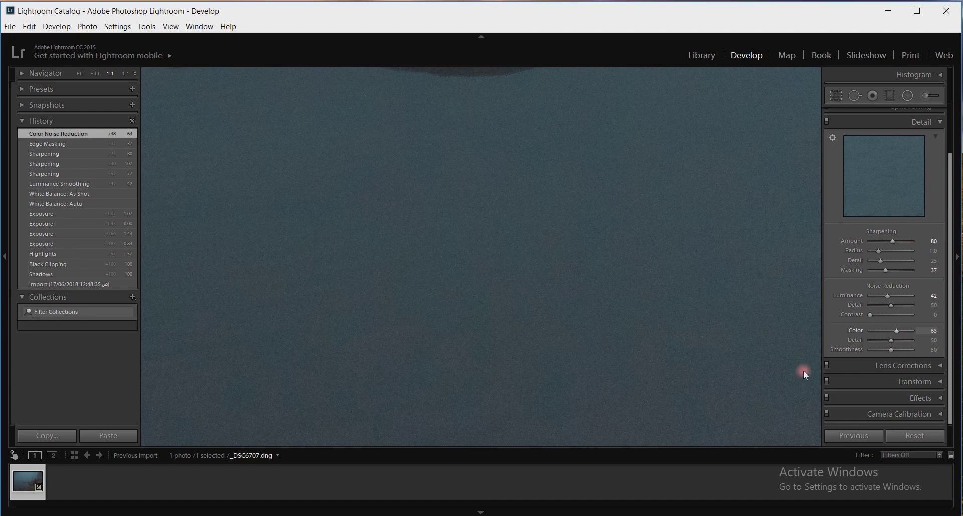
left_click(628, 290)
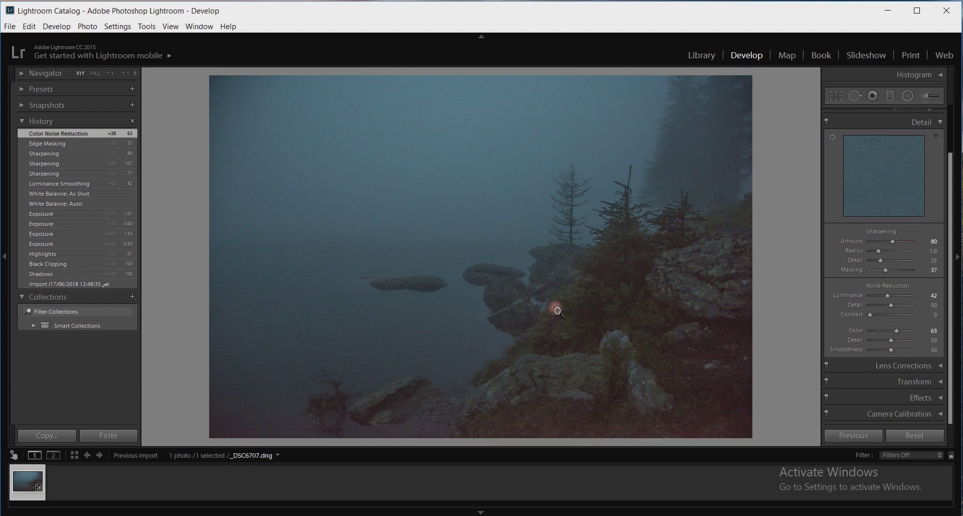
Step: Inspect the noise around the lake rocks at 1:1, set the Luminance noise reduction to 46 and collapse the Detail settings
left_click(326, 266)
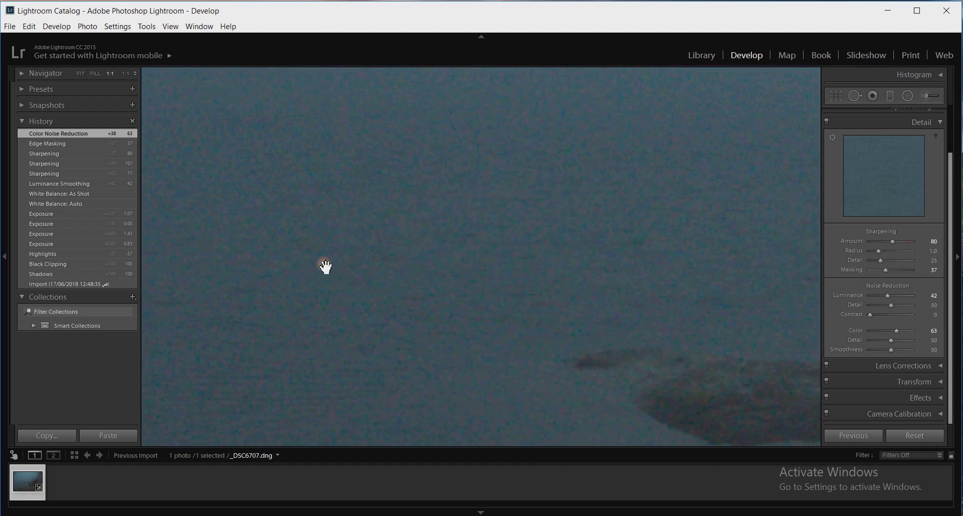
left_click_drag(558, 227, 570, 445)
left_click(555, 309)
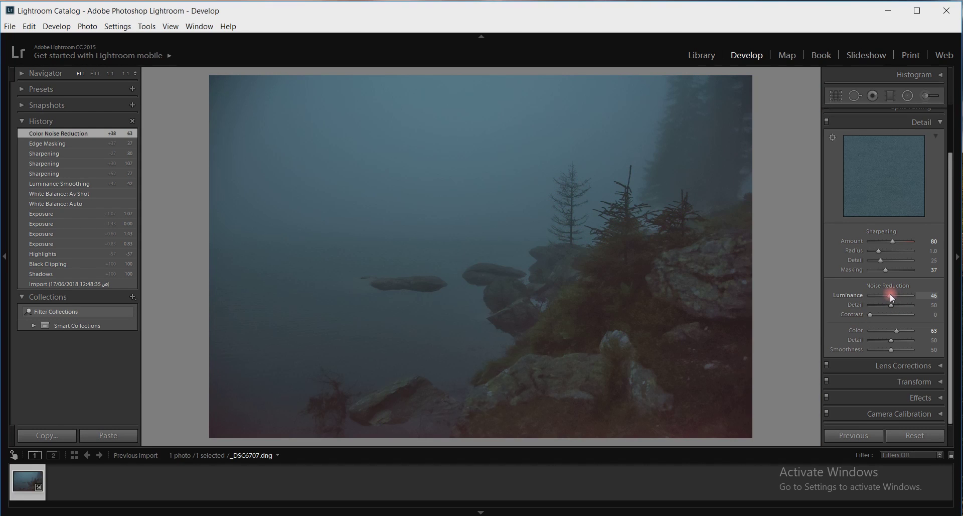
left_click_drag(890, 294, 891, 295)
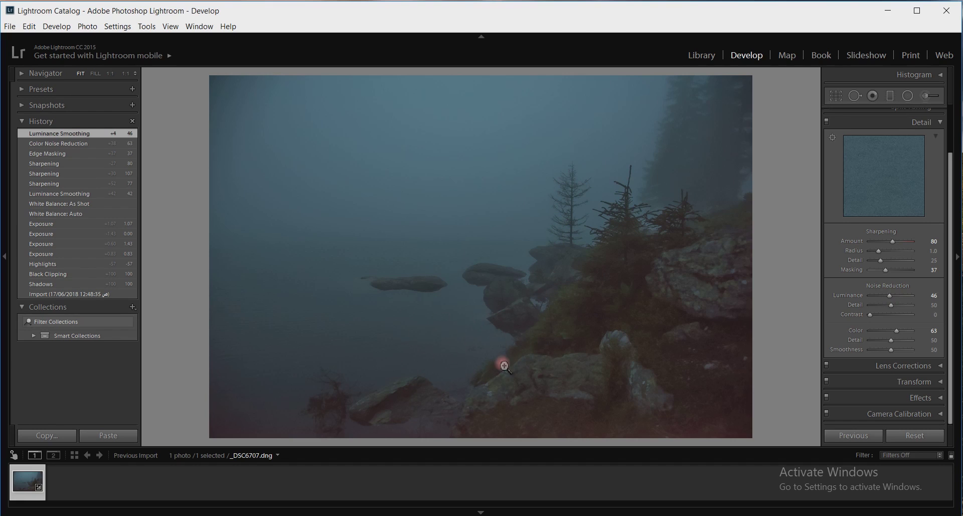
left_click(899, 123)
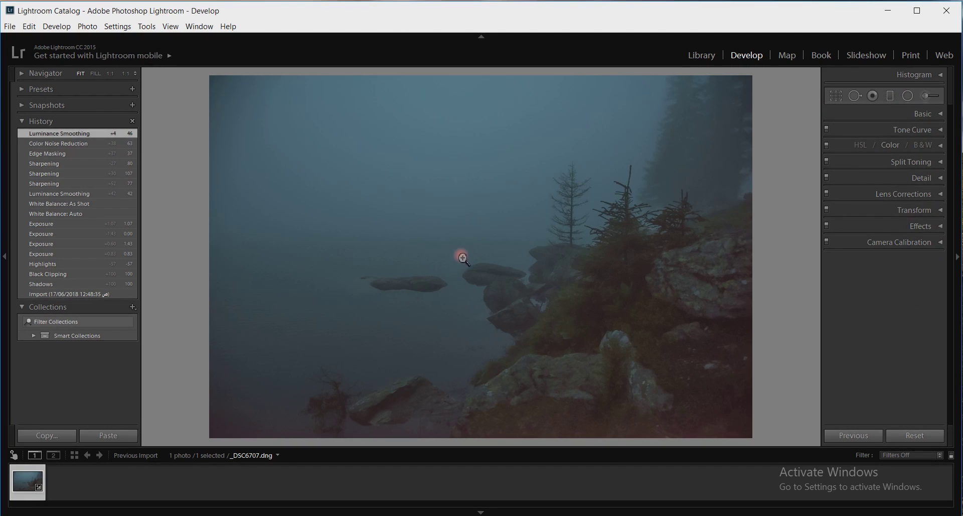
Step: Turn on Remove Chromatic Aberration in the Lens Corrections, and try Enable Profile Corrections but leave it off
left_click(923, 224)
left_click(922, 194)
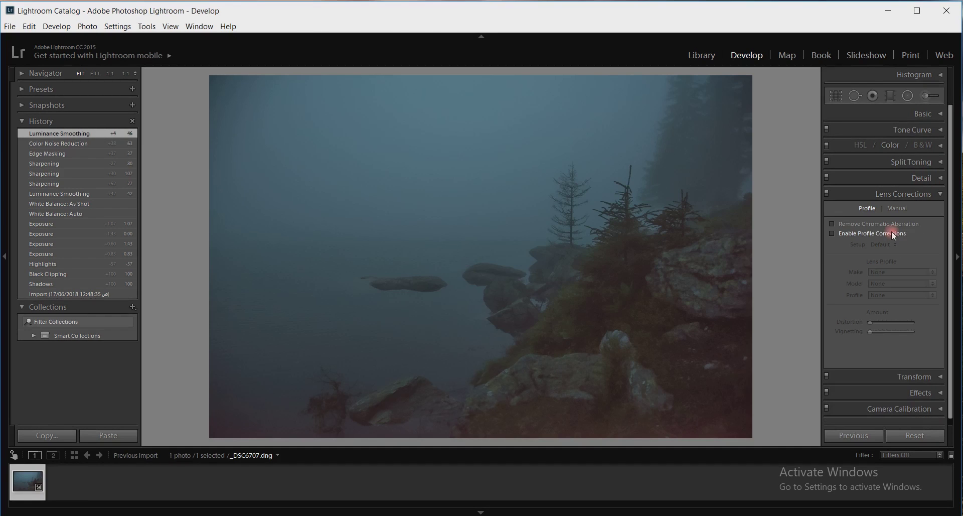
left_click(844, 233)
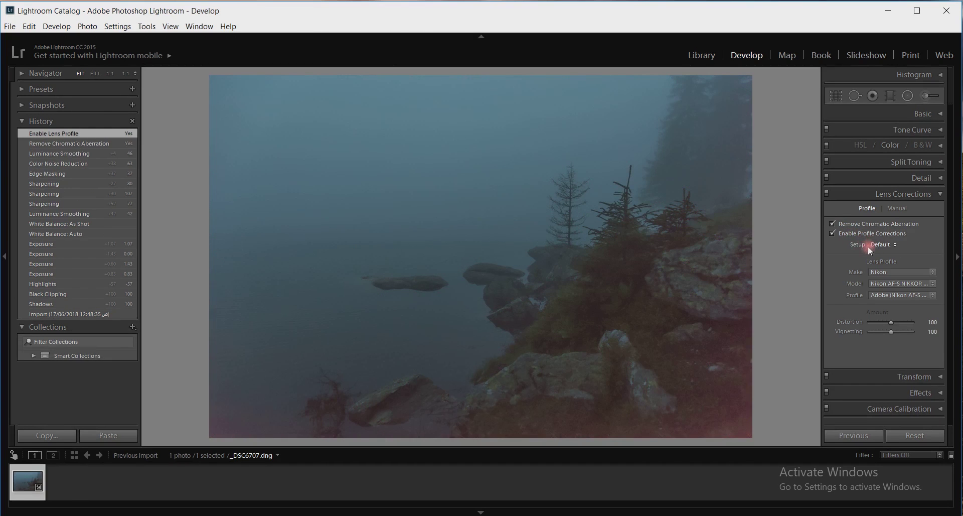
left_click(832, 234)
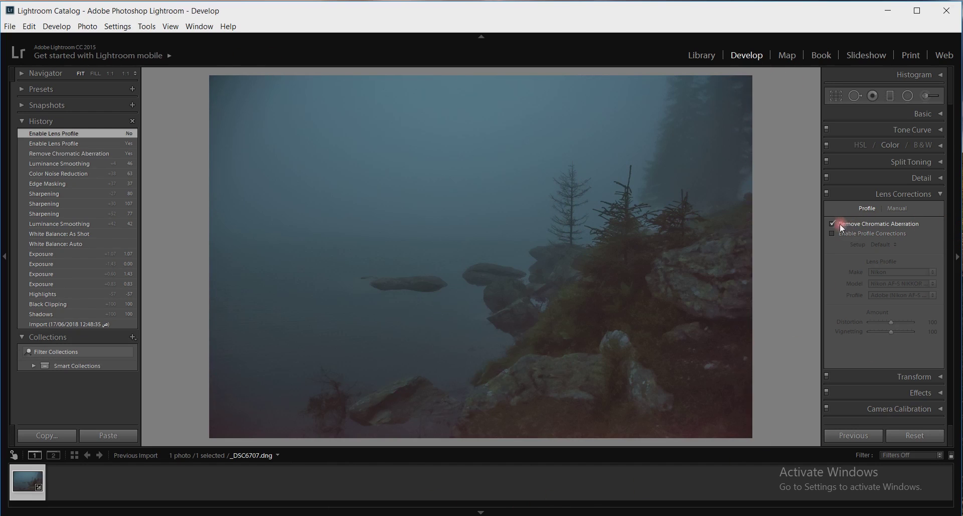
left_click(862, 196)
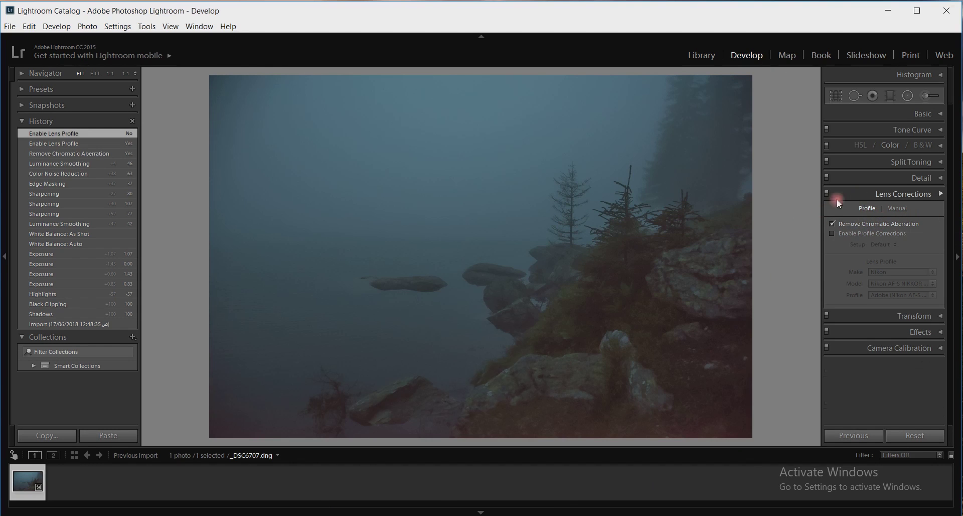
Step: Open the adjusted photo for editing in Adobe Photoshop CC 2017
right_click(556, 213)
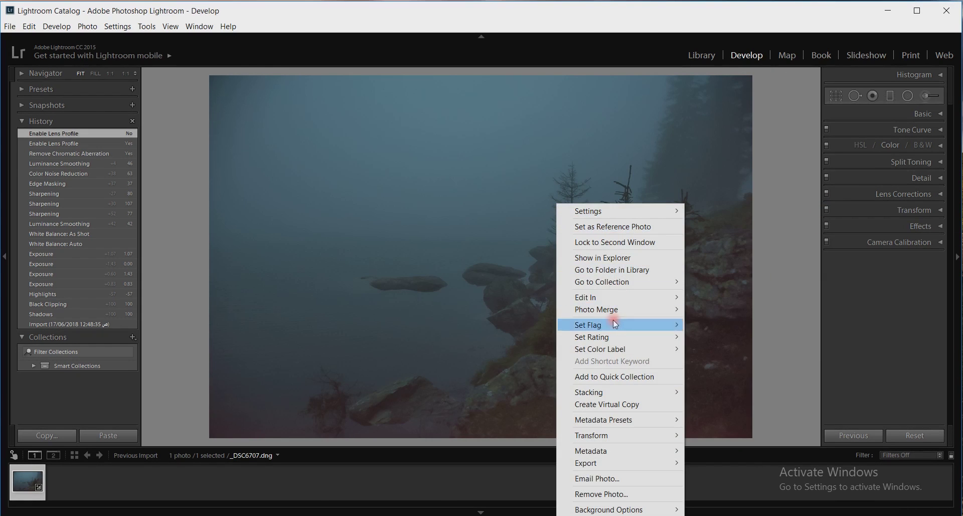
mouse_move(621, 299)
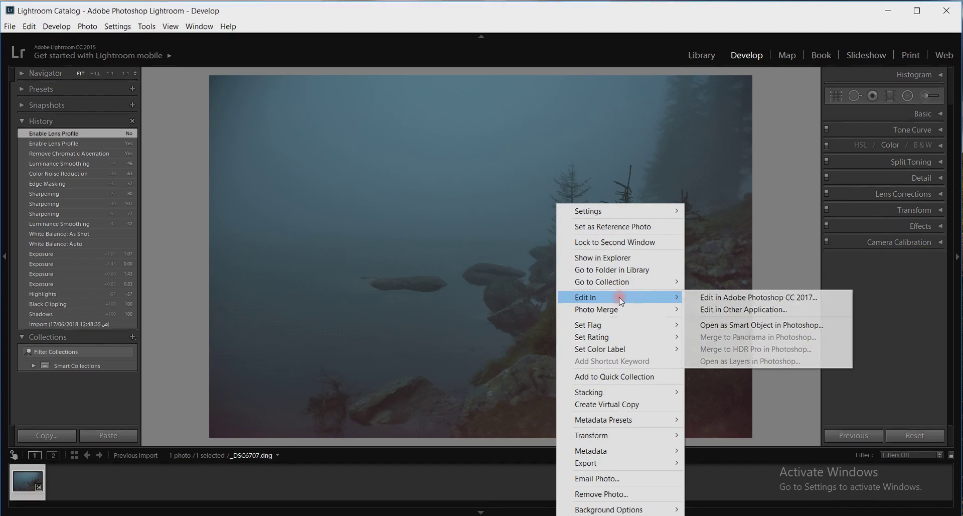
left_click(790, 299)
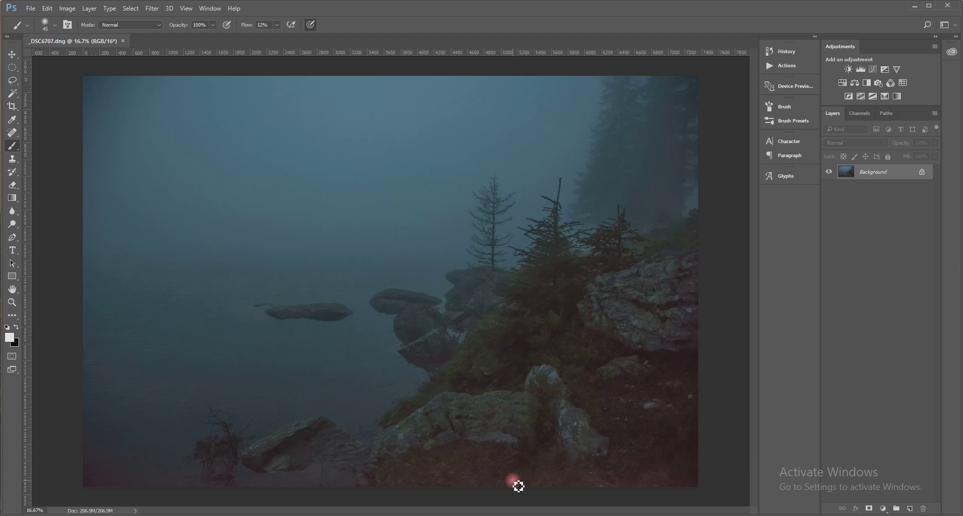
Step: Examine the rocks, grass and lower edge of the photo up close for noise and detail
key("ctrl+plus")
key("ctrl+plus")
key("ctrl+plus")
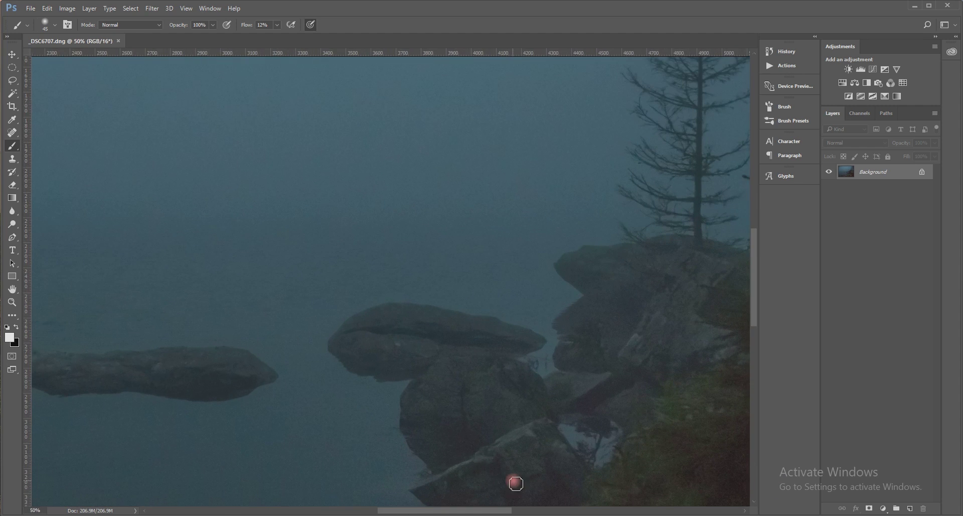
left_click_drag(502, 436, 510, 101)
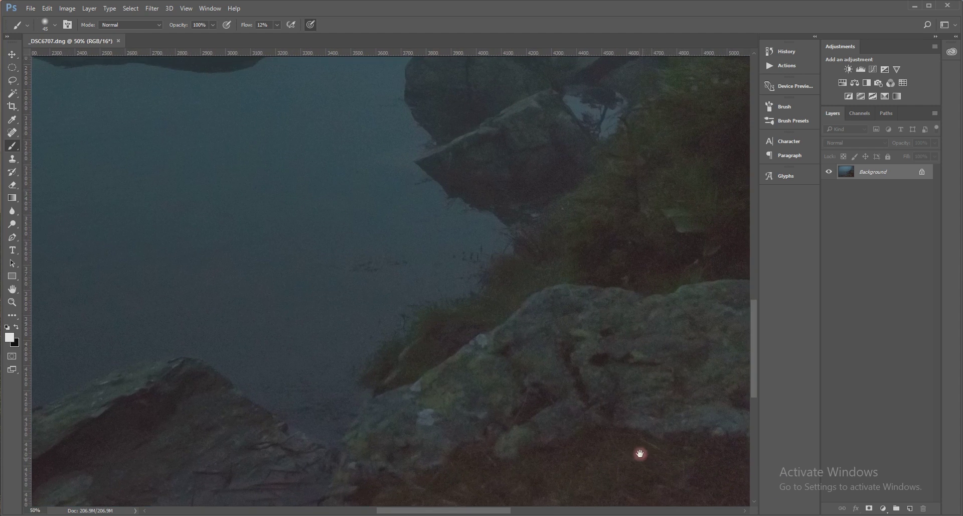
left_click_drag(578, 285, 278, 305)
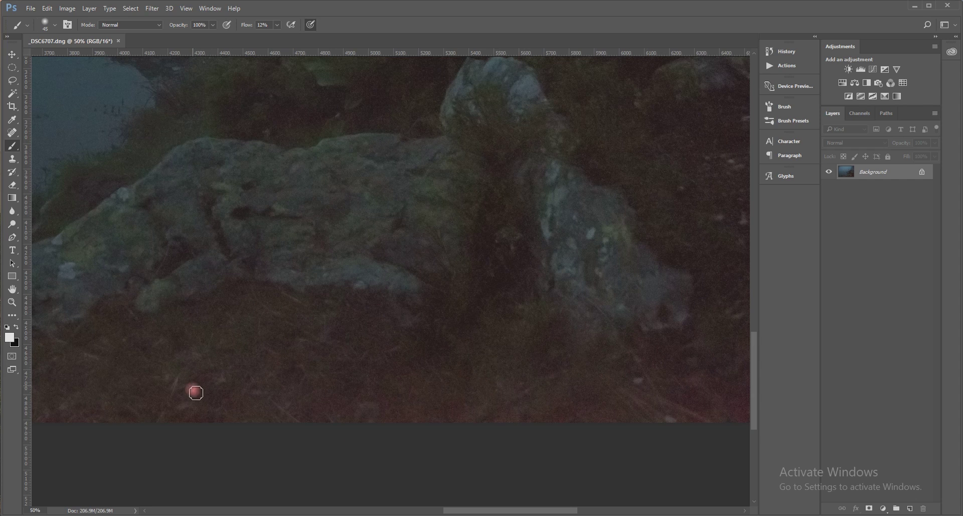
key("ctrl+minus")
key("ctrl+minus")
key("ctrl+minus")
key("ctrl+minus")
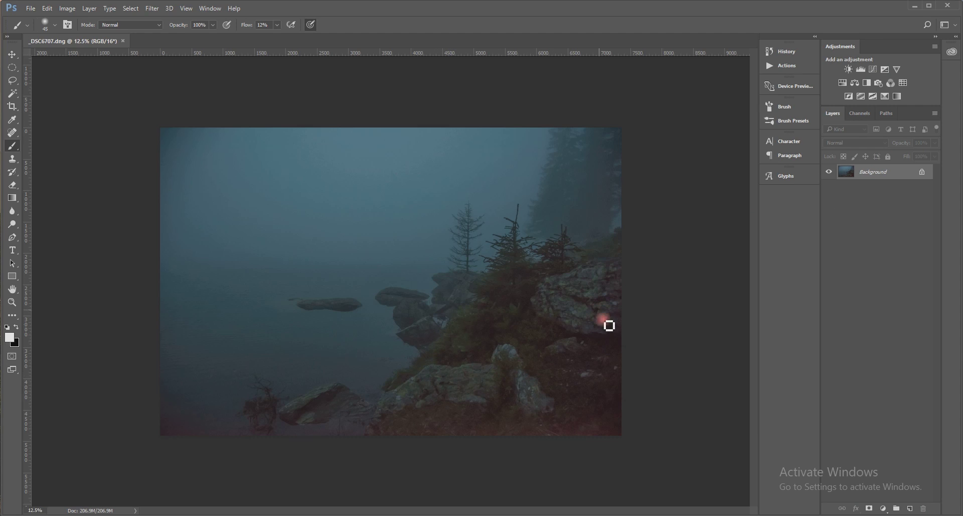
Step: Add a new layer with a layer mask and apply the Merged RGB image to the mask with Multiply blending at 100% opacity
left_click(910, 508)
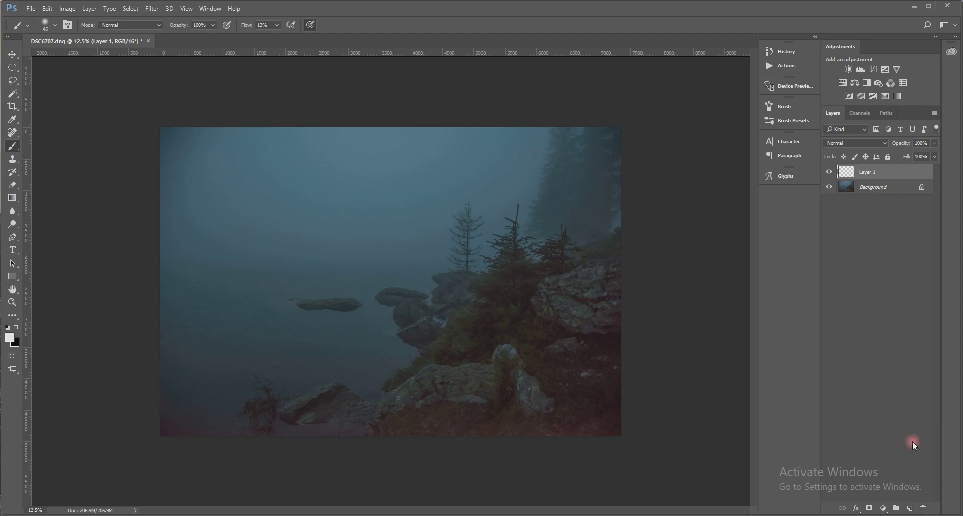
left_click(870, 508)
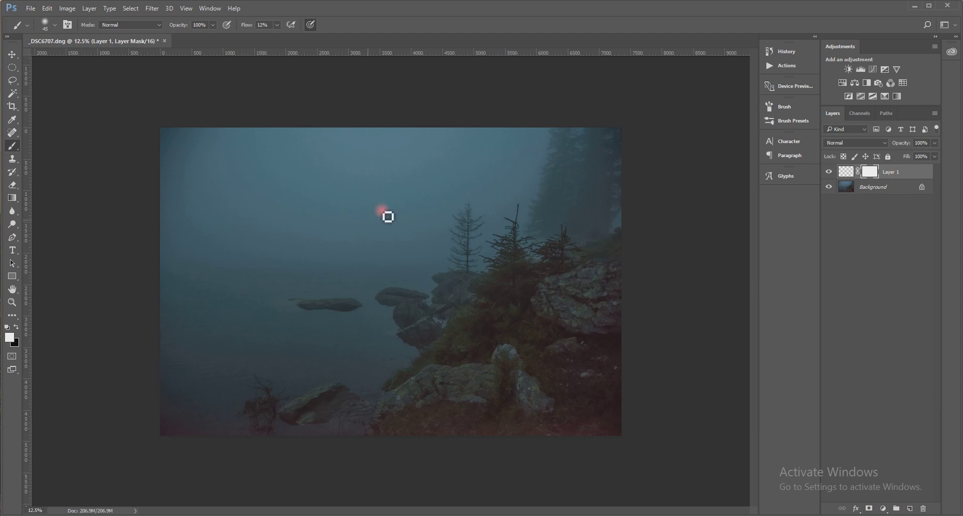
left_click(71, 8)
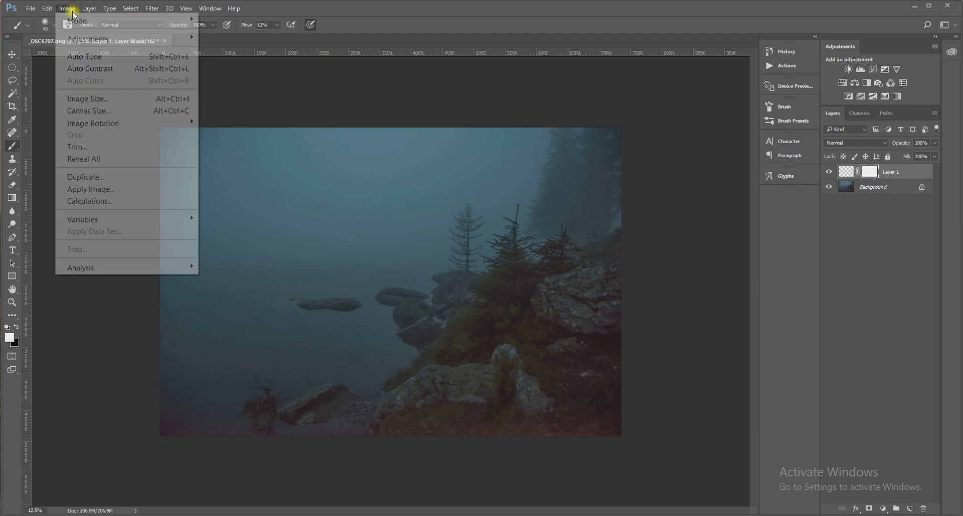
left_click(108, 190)
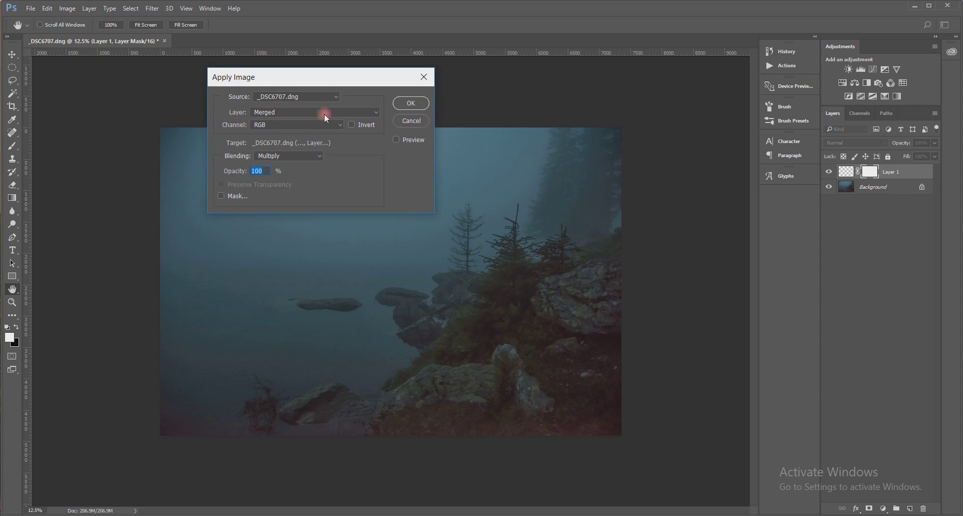
left_click(282, 112)
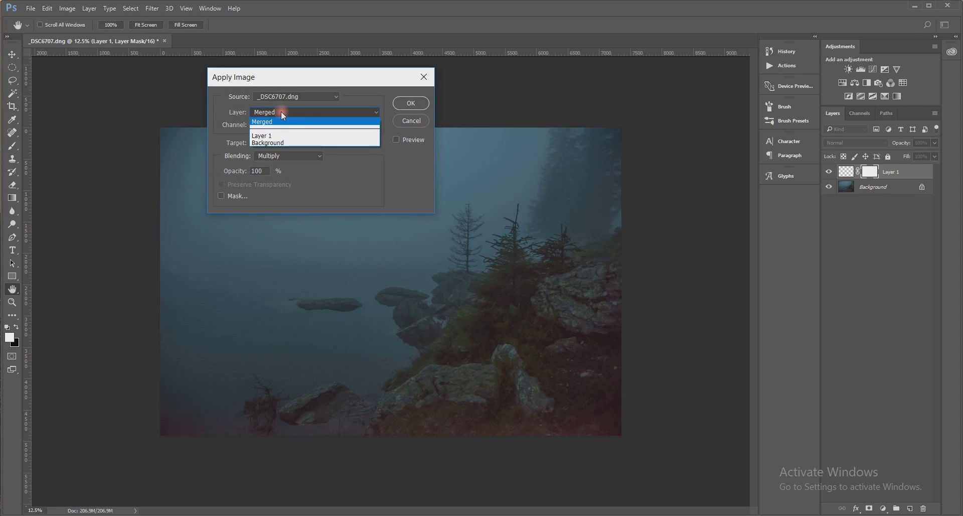
left_click(433, 92)
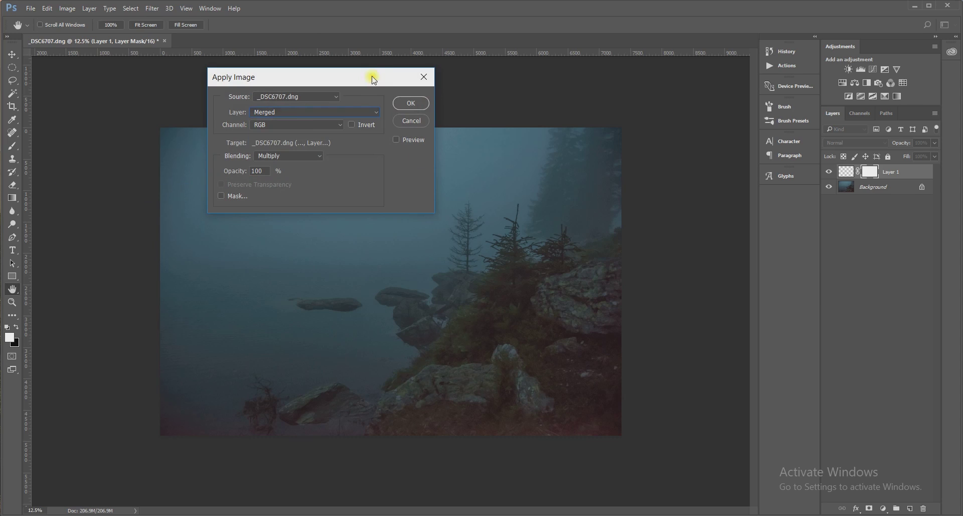
left_click(291, 112)
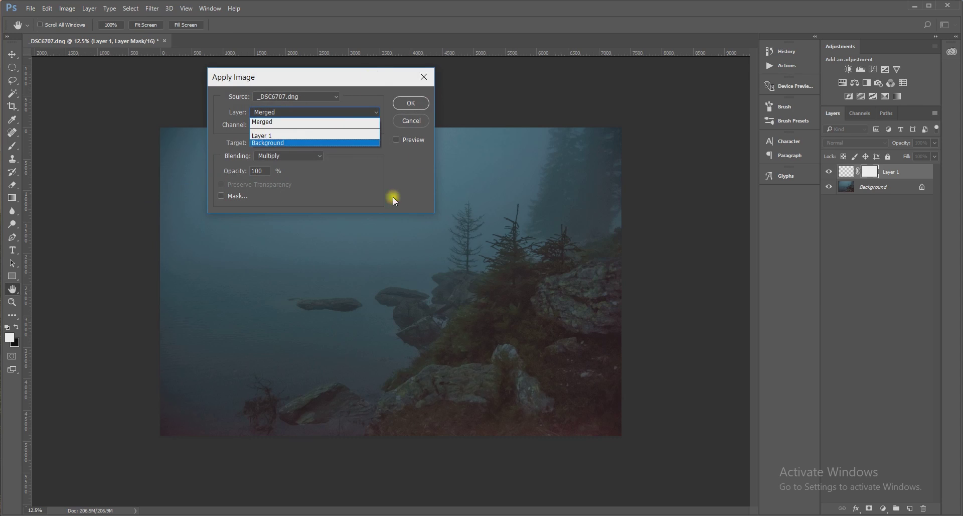
left_click(271, 110)
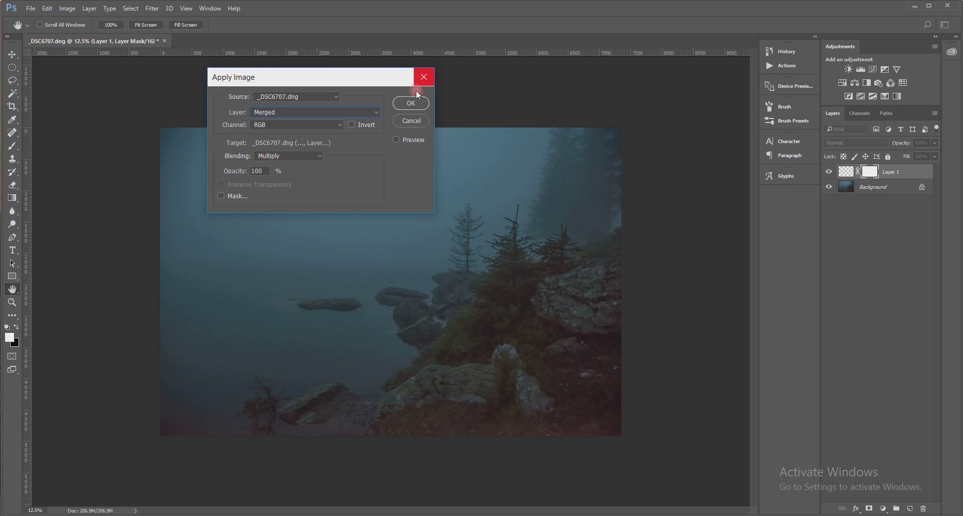
left_click(410, 103)
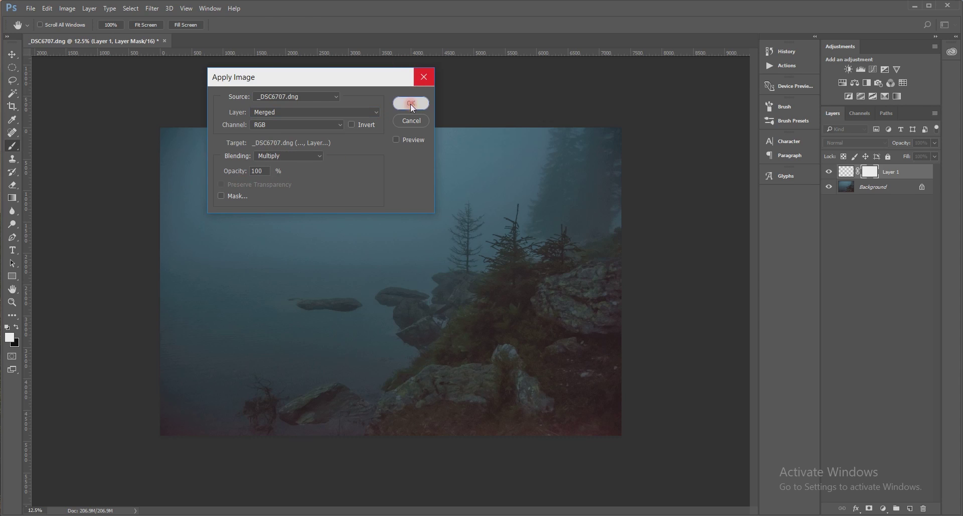
Step: Display Layer 1's mask on its own and apply Levels to it with input values 24, 1.19 and 143
left_click(872, 174, "alt")
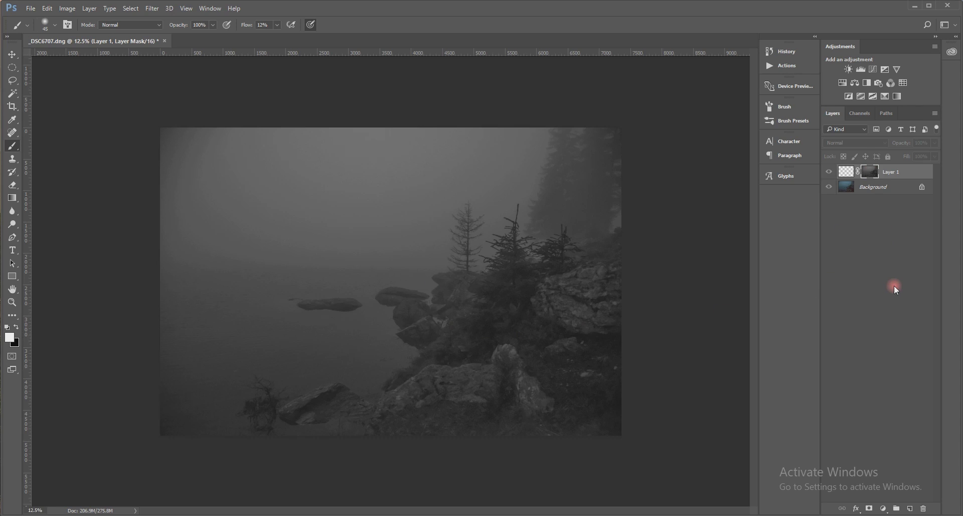
key("ctrl+l")
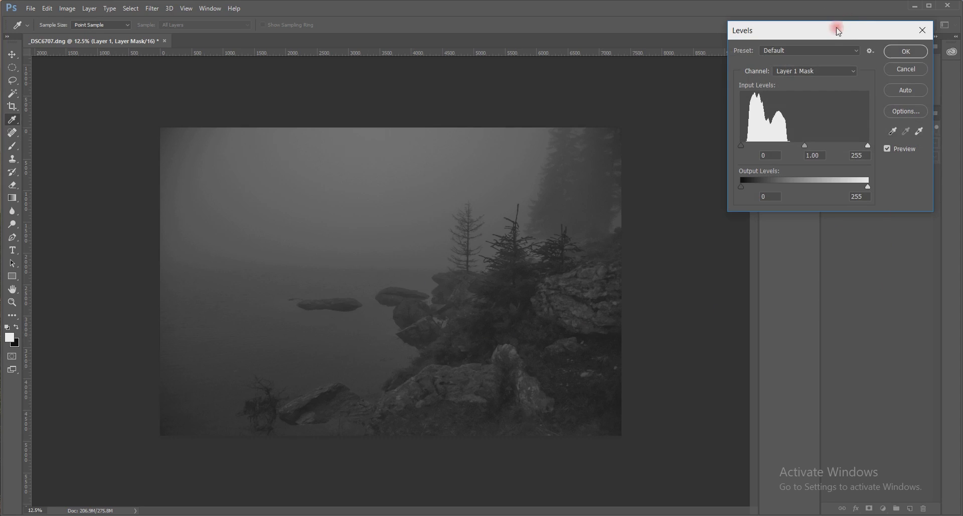
left_click_drag(838, 31, 613, 151)
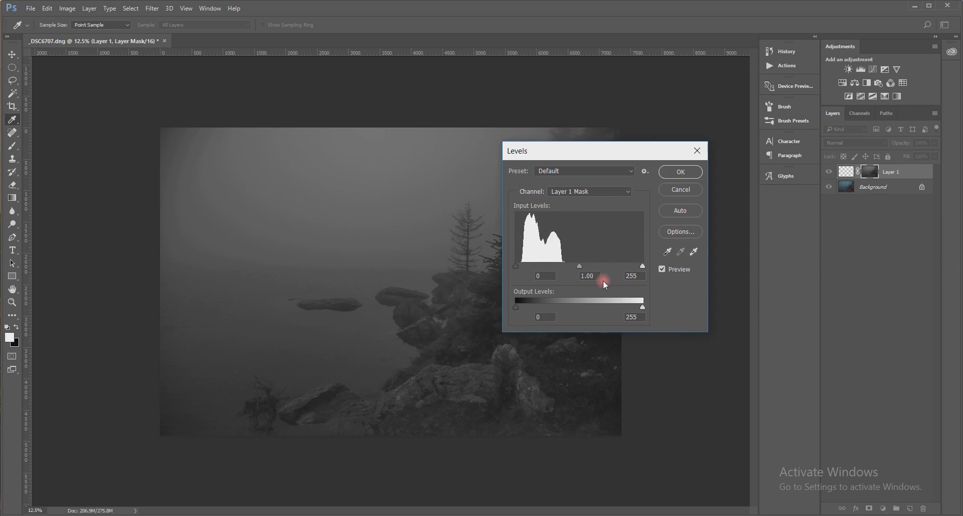
left_click_drag(587, 151, 770, 99)
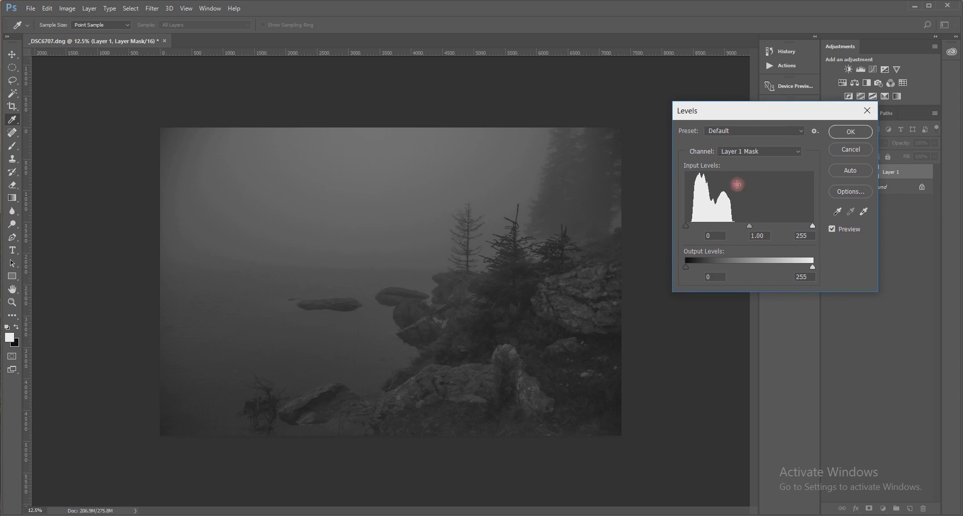
mouse_move(750, 224)
left_mouse_down()
mouse_move(757, 221)
mouse_move(692, 225)
mouse_move(742, 224)
left_mouse_up()
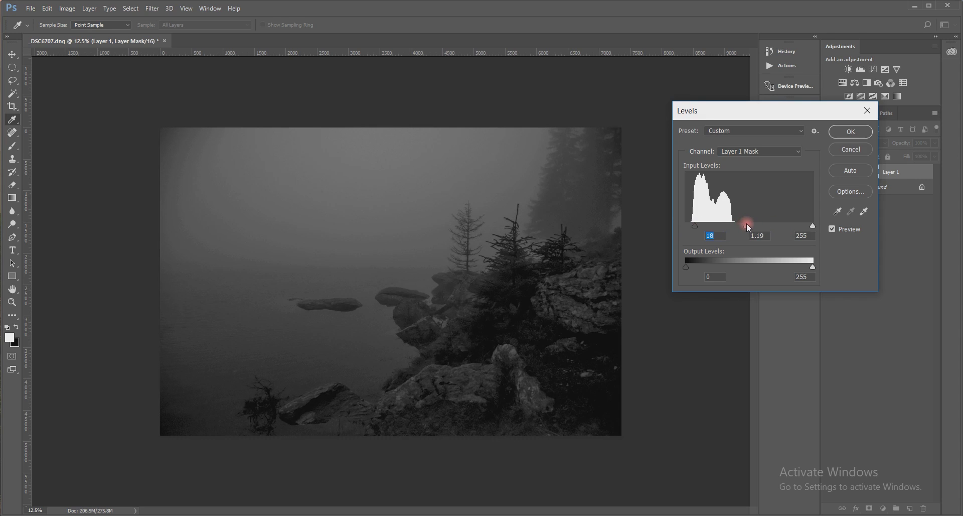
left_click(747, 224)
left_click_drag(813, 227, 777, 226)
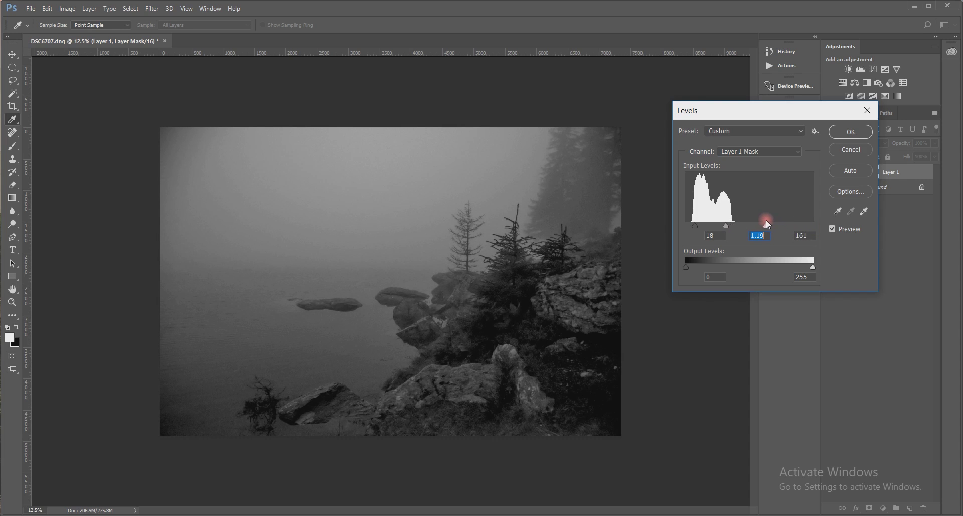
left_click(766, 221)
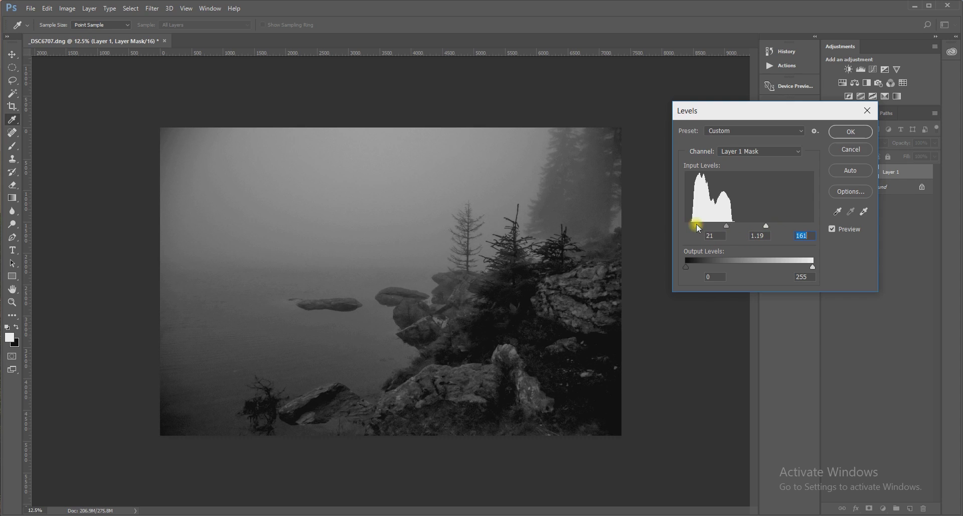
left_click_drag(696, 225, 698, 224)
left_click(730, 225)
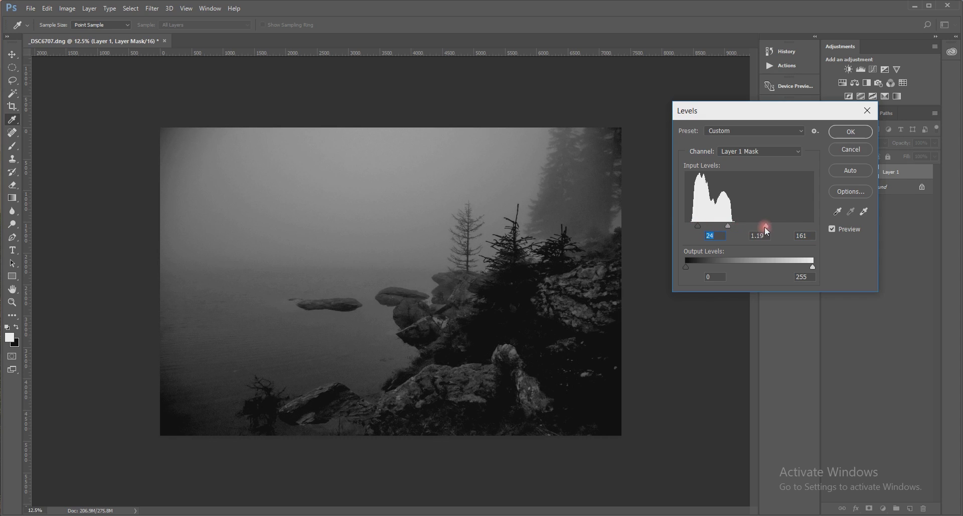
left_click_drag(758, 226, 757, 223)
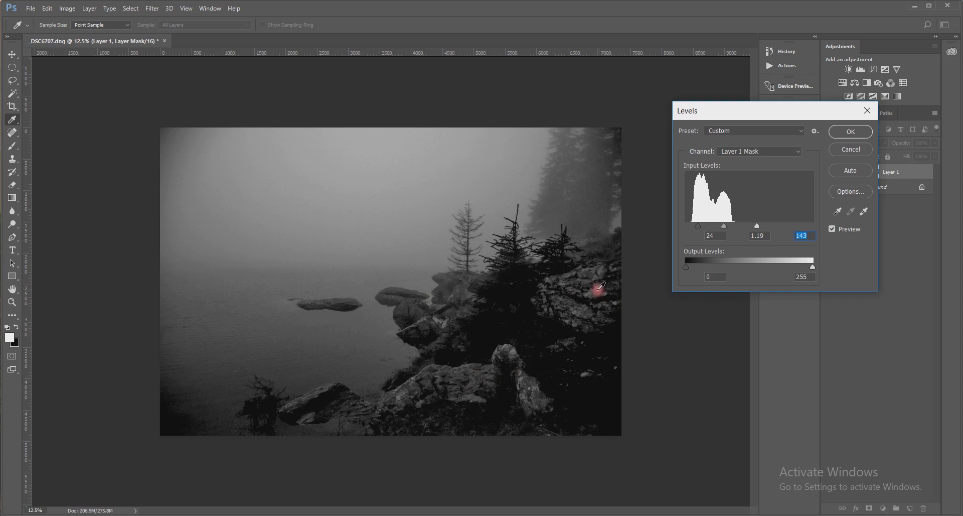
key("b")
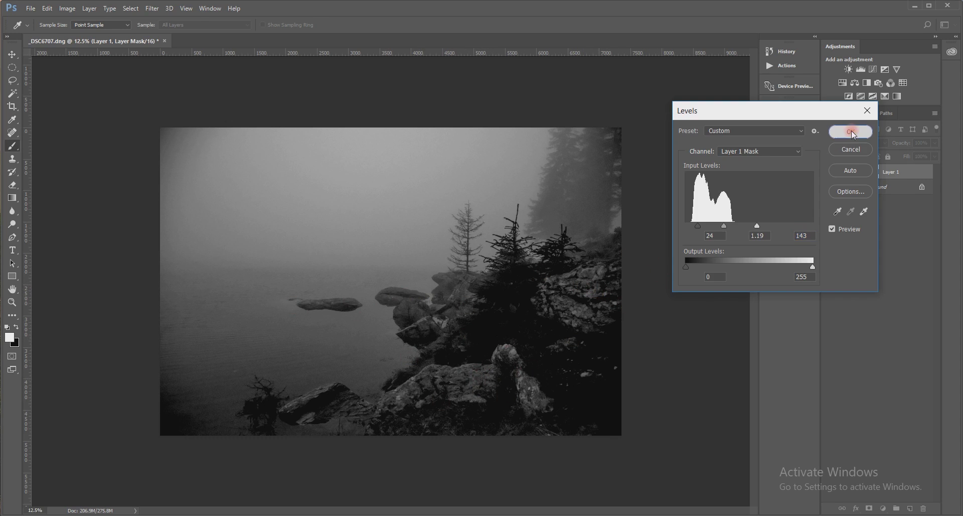
left_click(851, 131)
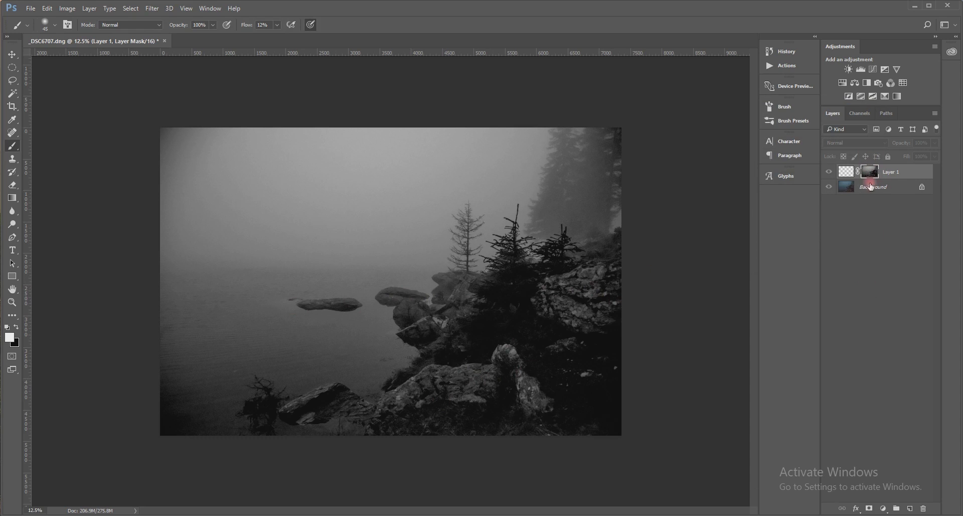
Step: Target Layer 1's contents instead of its mask, set its blending mode to Soft Light, and set the brush flow to 2%
left_click(846, 173)
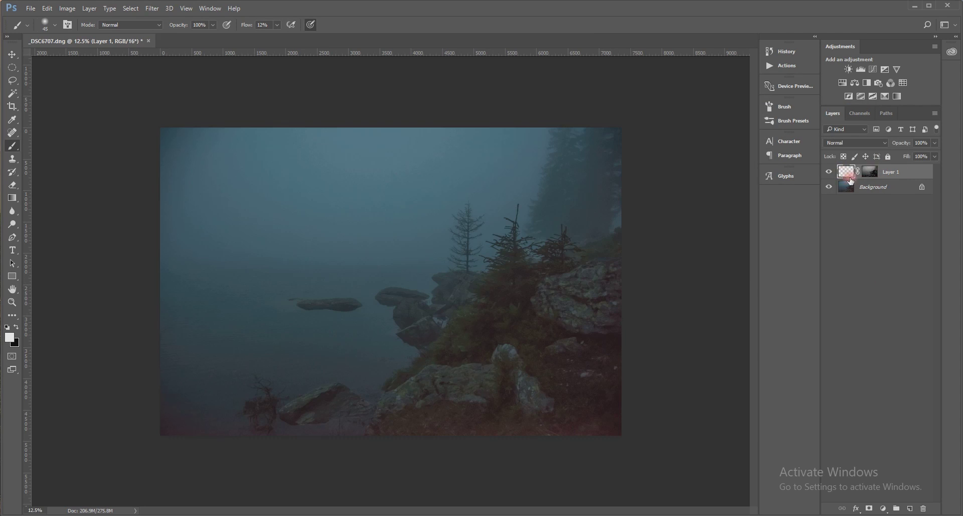
left_click(857, 142)
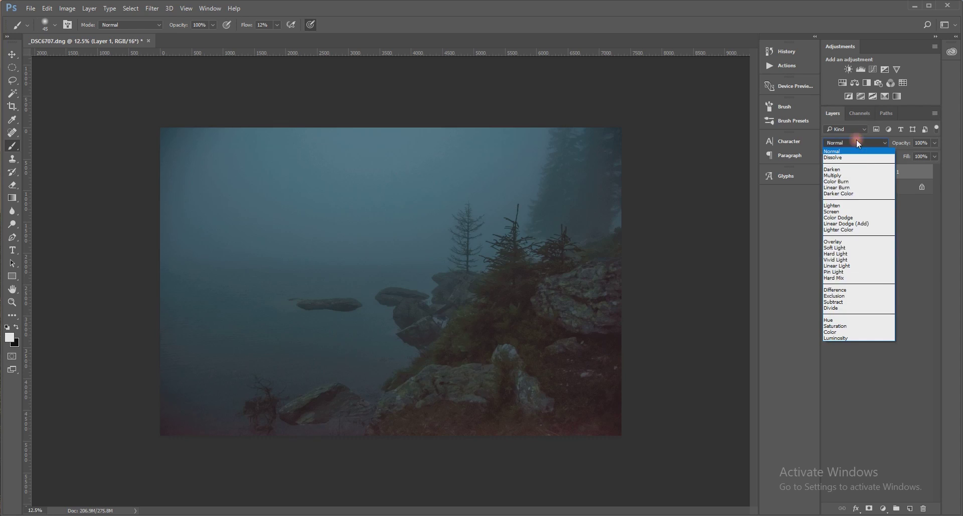
left_click(870, 247)
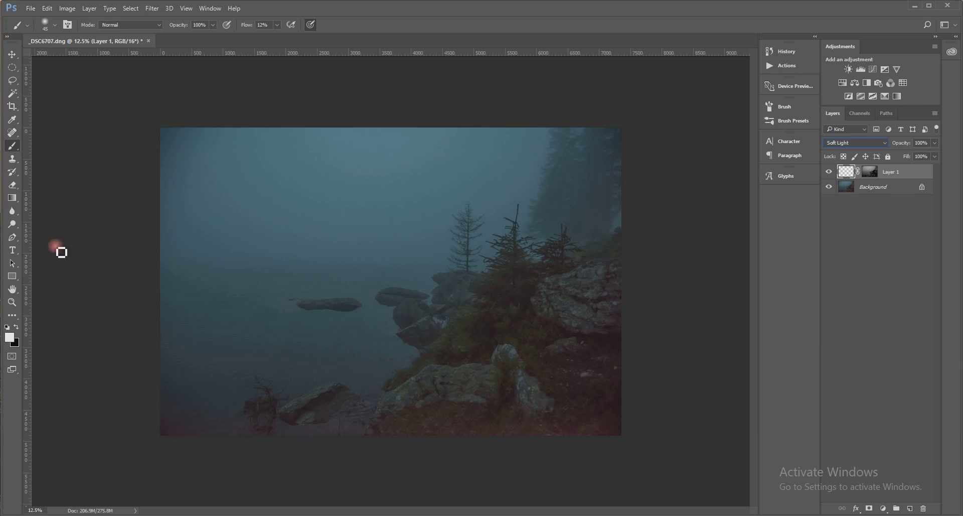
left_click(246, 26)
type("2")
Step: Size the brush to 300 px and paint the dark foreground colour over the dark rocks at the water's edge
key("bracketright")
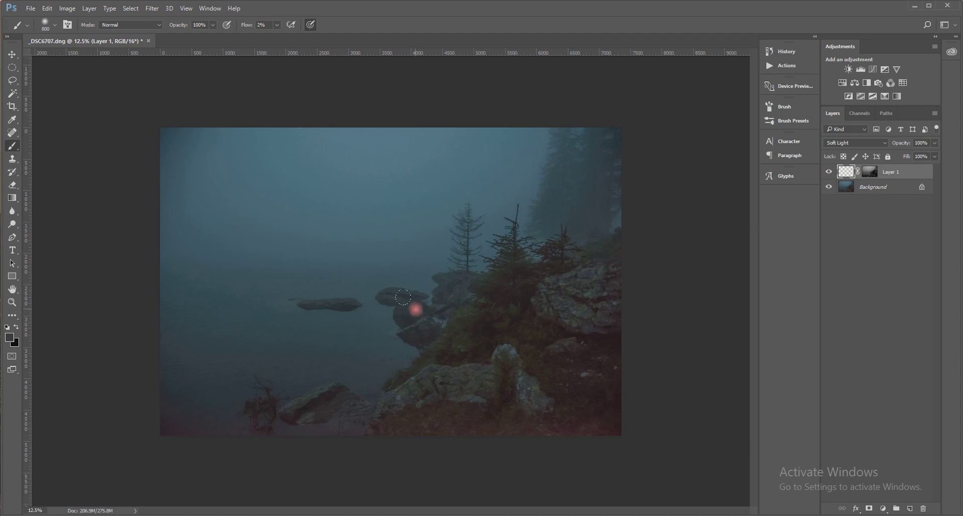
key("ctrl+plus")
key("ctrl+plus")
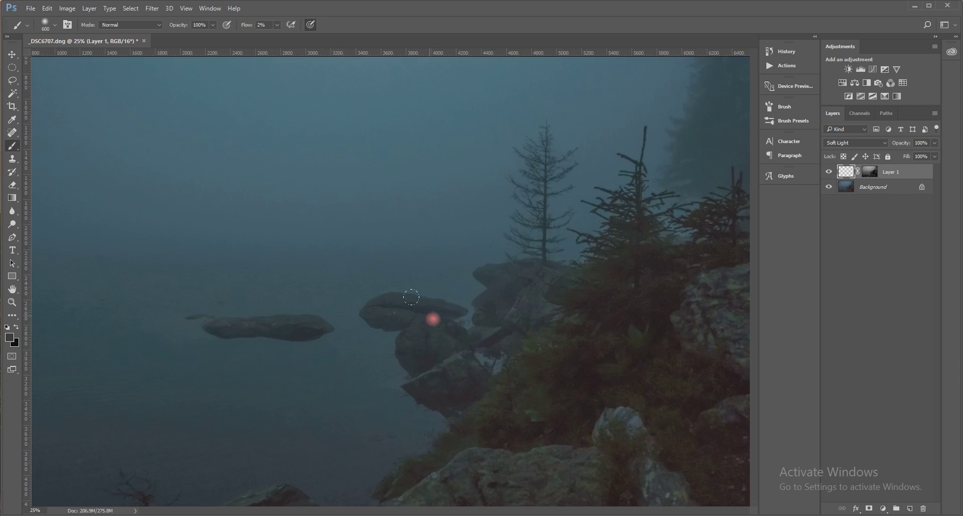
scroll(476, 250, "down", 3)
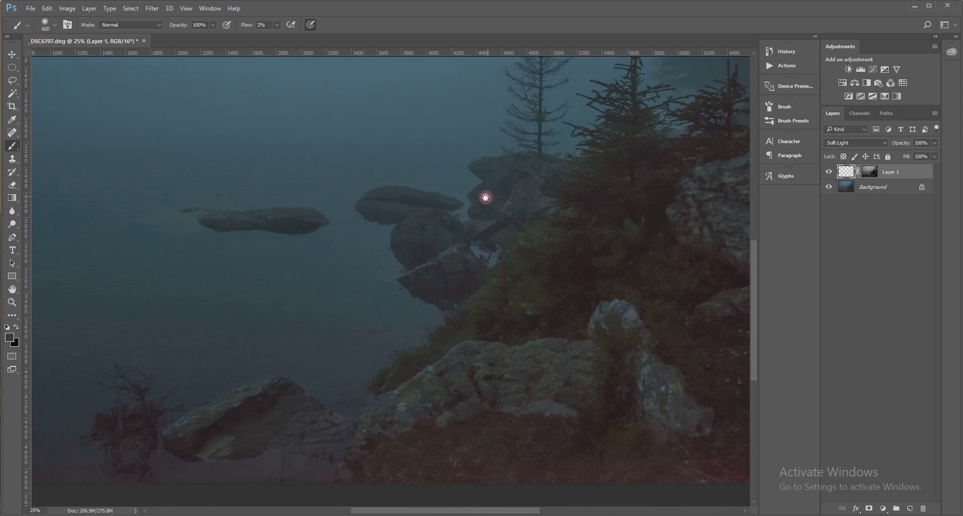
key("bracketleft")
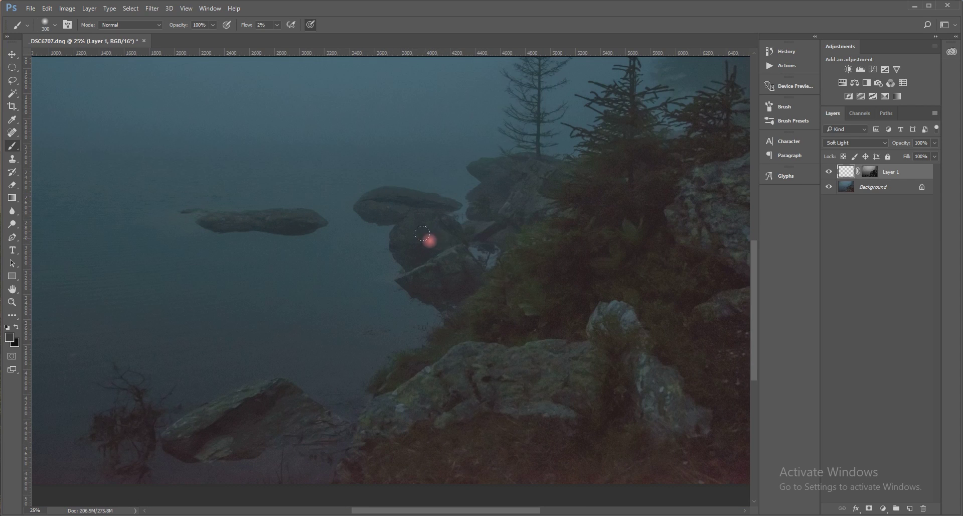
mouse_move(422, 233)
left_mouse_down()
mouse_move(414, 211)
mouse_move(508, 200)
mouse_move(393, 216)
left_mouse_up()
Step: Make white the foreground colour and brush it over the shoreline rocks, the grassy slope and the large foreground rock
key("x")
left_click_drag(62, 341, 55, 335)
mouse_move(376, 201)
left_mouse_down()
mouse_move(425, 168)
mouse_move(431, 199)
mouse_move(419, 210)
mouse_move(418, 196)
mouse_move(392, 190)
mouse_move(419, 194)
mouse_move(373, 192)
mouse_move(378, 175)
mouse_move(479, 208)
mouse_move(419, 239)
mouse_move(427, 256)
mouse_move(405, 198)
mouse_move(376, 192)
mouse_move(436, 189)
mouse_move(377, 195)
mouse_move(401, 192)
mouse_move(402, 207)
mouse_move(444, 239)
mouse_move(433, 229)
mouse_move(417, 232)
mouse_move(408, 242)
mouse_move(417, 249)
mouse_move(442, 243)
mouse_move(428, 265)
mouse_move(417, 264)
mouse_move(431, 251)
mouse_move(403, 264)
mouse_move(422, 258)
left_mouse_up()
mouse_move(525, 279)
left_mouse_down()
mouse_move(554, 343)
mouse_move(522, 351)
left_mouse_up()
left_click_drag(460, 348, 384, 400)
left_click_drag(590, 352, 589, 360)
Step: Brush more white across the rocky bank, from the shoreline rocks to the upright stone and the outcrop beside the spruces
key("ctrl+minus")
mouse_move(527, 398)
left_mouse_down()
mouse_move(489, 429)
mouse_move(526, 397)
mouse_move(487, 419)
mouse_move(448, 409)
mouse_move(399, 438)
mouse_move(286, 428)
mouse_move(315, 414)
mouse_move(254, 451)
mouse_move(303, 425)
mouse_move(258, 448)
mouse_move(290, 437)
mouse_move(256, 451)
mouse_move(301, 411)
mouse_move(305, 417)
mouse_move(427, 332)
mouse_move(414, 341)
left_mouse_up()
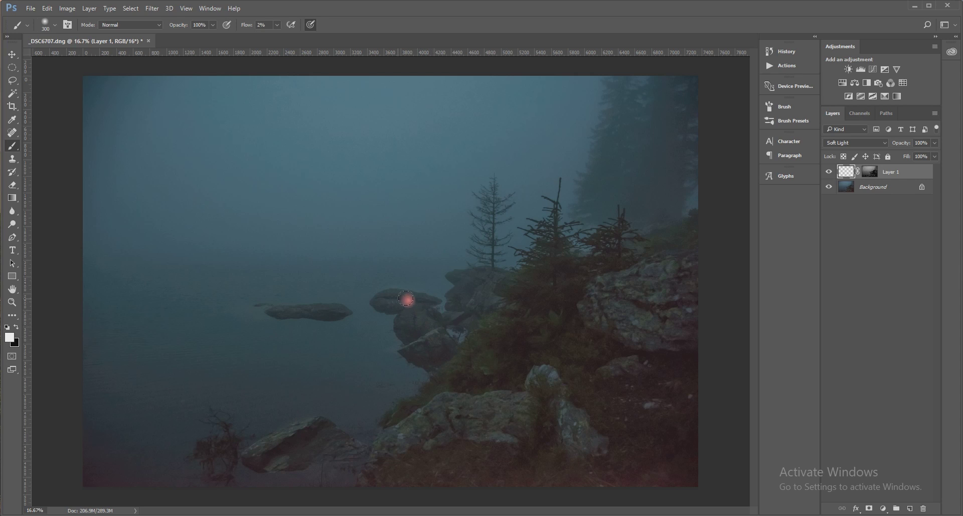
mouse_move(392, 300)
left_mouse_down()
mouse_move(416, 303)
mouse_move(356, 353)
mouse_move(330, 355)
mouse_move(342, 350)
mouse_move(335, 341)
mouse_move(338, 368)
mouse_move(329, 348)
mouse_move(343, 382)
mouse_move(349, 352)
mouse_move(316, 304)
mouse_move(345, 307)
mouse_move(286, 314)
mouse_move(431, 295)
mouse_move(411, 306)
mouse_move(426, 307)
mouse_move(391, 303)
mouse_move(424, 300)
mouse_move(393, 295)
mouse_move(384, 301)
mouse_move(411, 309)
mouse_move(507, 294)
mouse_move(467, 277)
mouse_move(501, 273)
mouse_move(486, 281)
mouse_move(496, 303)
mouse_move(476, 300)
mouse_move(453, 318)
mouse_move(490, 286)
mouse_move(672, 384)
mouse_move(605, 353)
left_mouse_up()
mouse_move(548, 398)
left_mouse_down()
mouse_move(527, 393)
mouse_move(549, 423)
mouse_move(524, 359)
left_mouse_up()
mouse_move(460, 398)
left_mouse_down()
mouse_move(399, 418)
mouse_move(510, 386)
mouse_move(401, 421)
mouse_move(470, 396)
mouse_move(513, 409)
mouse_move(503, 413)
mouse_move(535, 402)
mouse_move(476, 375)
mouse_move(462, 394)
mouse_move(503, 348)
mouse_move(492, 357)
mouse_move(505, 314)
mouse_move(466, 326)
mouse_move(482, 328)
mouse_move(452, 362)
mouse_move(492, 317)
mouse_move(462, 294)
mouse_move(496, 342)
mouse_move(470, 363)
mouse_move(489, 363)
mouse_move(454, 377)
mouse_move(523, 310)
mouse_move(537, 263)
mouse_move(524, 268)
mouse_move(541, 249)
mouse_move(570, 273)
mouse_move(633, 260)
mouse_move(706, 211)
mouse_move(638, 274)
mouse_move(680, 272)
mouse_move(683, 260)
mouse_move(674, 282)
mouse_move(653, 282)
mouse_move(678, 298)
mouse_move(671, 322)
mouse_move(679, 321)
mouse_move(615, 299)
mouse_move(622, 372)
mouse_move(691, 391)
mouse_move(677, 383)
mouse_move(653, 398)
mouse_move(657, 407)
mouse_move(626, 419)
mouse_move(625, 436)
mouse_move(648, 387)
mouse_move(597, 365)
mouse_move(596, 341)
mouse_move(613, 372)
mouse_move(638, 361)
mouse_move(660, 389)
mouse_move(655, 361)
mouse_move(600, 376)
mouse_move(667, 392)
left_mouse_up()
mouse_move(624, 354)
left_mouse_down()
mouse_move(604, 354)
mouse_move(594, 372)
mouse_move(630, 354)
mouse_move(612, 356)
mouse_move(603, 362)
mouse_move(667, 365)
mouse_move(648, 387)
mouse_move(659, 396)
mouse_move(608, 362)
mouse_move(586, 434)
mouse_move(560, 395)
mouse_move(454, 396)
mouse_move(392, 427)
mouse_move(468, 397)
mouse_move(530, 410)
mouse_move(488, 426)
mouse_move(419, 427)
mouse_move(396, 443)
mouse_move(338, 439)
mouse_move(405, 436)
mouse_move(338, 441)
mouse_move(391, 441)
mouse_move(364, 452)
mouse_move(316, 448)
mouse_move(280, 427)
mouse_move(463, 384)
mouse_move(527, 334)
mouse_move(450, 359)
mouse_move(423, 398)
left_mouse_up()
Step: Paint white highlights on the slanted boulder beside the submerged bush with a 175 px brush
key("bracketleft")
key("ctrl+plus")
key("ctrl+plus")
key("ctrl+plus")
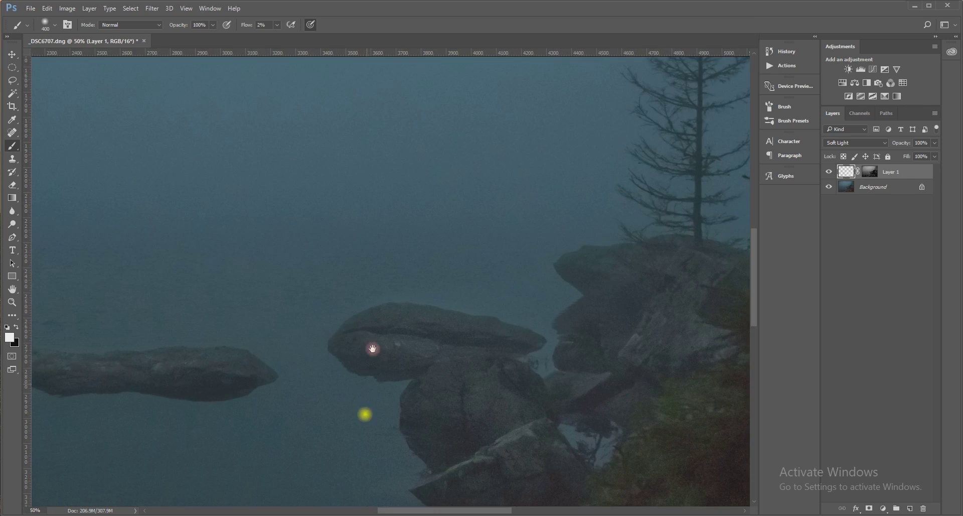
left_click_drag(373, 348, 498, 146)
mouse_move(419, 371)
left_mouse_down()
mouse_move(490, 258)
mouse_move(605, 159)
mouse_move(570, 215)
mouse_move(504, 264)
mouse_move(514, 280)
mouse_move(552, 286)
mouse_move(474, 290)
left_mouse_up()
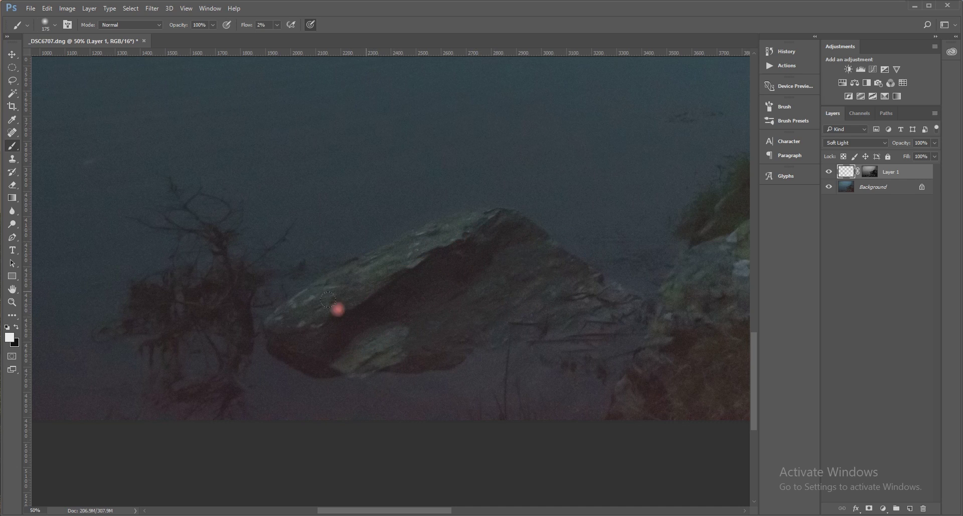
mouse_move(435, 241)
left_mouse_down()
mouse_move(524, 269)
mouse_move(494, 227)
mouse_move(467, 219)
mouse_move(474, 216)
mouse_move(347, 271)
mouse_move(354, 296)
mouse_move(501, 277)
mouse_move(631, 313)
mouse_move(618, 330)
mouse_move(376, 356)
mouse_move(336, 393)
mouse_move(597, 205)
mouse_move(583, 196)
mouse_move(457, 294)
mouse_move(587, 224)
mouse_move(728, 211)
mouse_move(612, 189)
mouse_move(677, 173)
mouse_move(660, 177)
mouse_move(664, 169)
mouse_move(539, 339)
mouse_move(523, 399)
mouse_move(533, 412)
mouse_move(493, 407)
mouse_move(515, 402)
mouse_move(445, 412)
mouse_move(389, 454)
mouse_move(447, 406)
mouse_move(537, 407)
mouse_move(453, 406)
mouse_move(391, 459)
mouse_move(444, 425)
mouse_move(510, 433)
mouse_move(520, 407)
left_mouse_up()
key("ctrl+0")
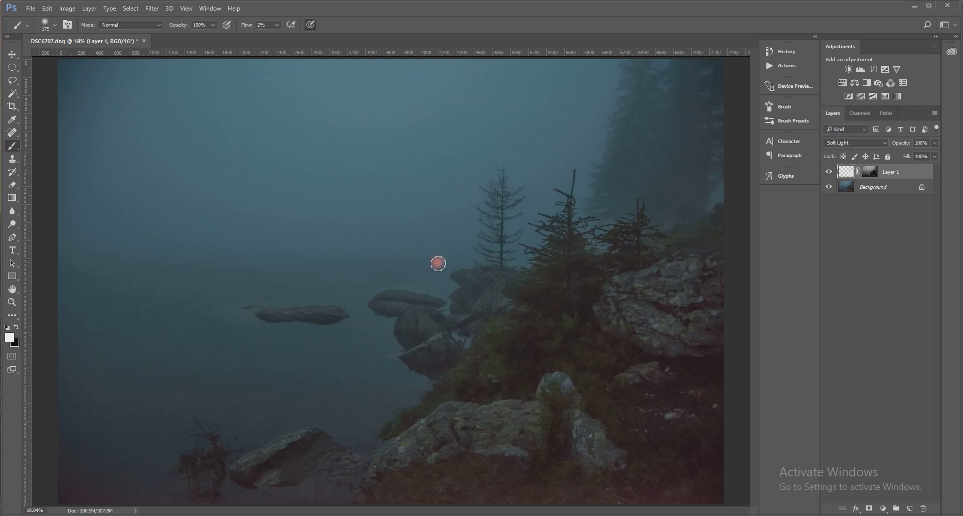
Step: Brighten the upper surfaces of the low flat rocks in the lake with a small white brush of about 50 px
scroll(439, 287, "up", 3)
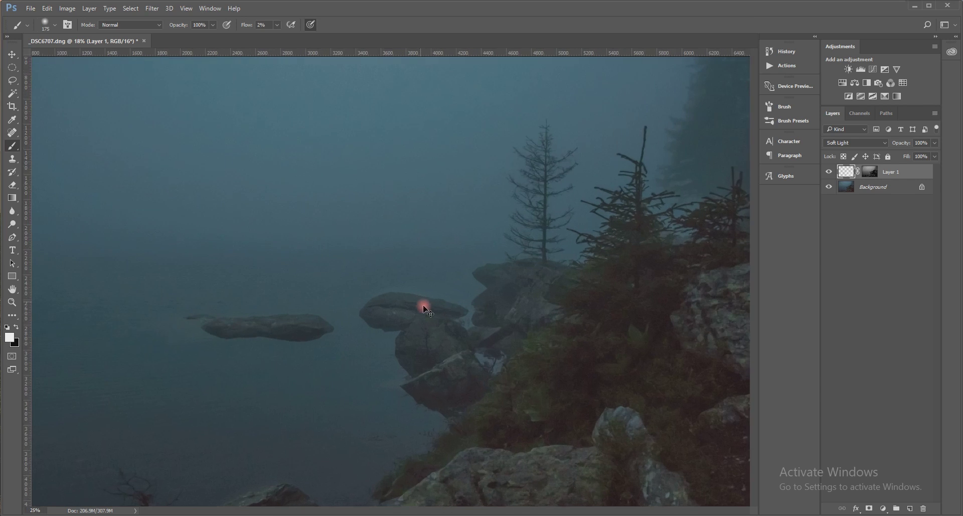
scroll(468, 319, "up", 1)
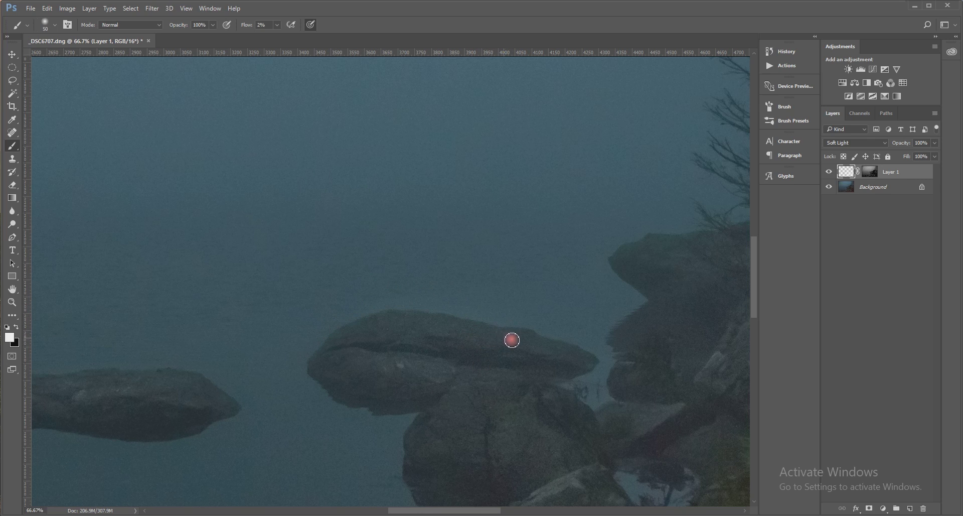
mouse_move(490, 334)
left_mouse_down()
mouse_move(392, 318)
mouse_move(348, 340)
mouse_move(438, 324)
mouse_move(377, 323)
mouse_move(378, 272)
mouse_move(269, 159)
mouse_move(438, 324)
mouse_move(378, 269)
mouse_move(481, 338)
mouse_move(396, 317)
mouse_move(384, 319)
mouse_move(429, 317)
mouse_move(384, 319)
mouse_move(339, 343)
mouse_move(405, 326)
mouse_move(579, 356)
mouse_move(508, 340)
left_mouse_up()
mouse_move(442, 327)
left_mouse_down()
mouse_move(365, 328)
mouse_move(425, 324)
mouse_move(417, 328)
mouse_move(438, 335)
mouse_move(411, 335)
mouse_move(411, 317)
mouse_move(392, 317)
mouse_move(487, 333)
mouse_move(451, 342)
mouse_move(480, 346)
mouse_move(475, 381)
mouse_move(355, 358)
mouse_move(475, 381)
mouse_move(459, 378)
mouse_move(508, 371)
mouse_move(410, 377)
mouse_move(520, 371)
mouse_move(413, 372)
mouse_move(441, 363)
mouse_move(410, 376)
mouse_move(421, 373)
mouse_move(372, 356)
mouse_move(366, 373)
mouse_move(364, 364)
mouse_move(394, 367)
mouse_move(124, 396)
mouse_move(132, 396)
mouse_move(93, 380)
mouse_move(161, 383)
mouse_move(208, 406)
mouse_move(152, 393)
mouse_move(169, 407)
mouse_move(160, 406)
mouse_move(263, 423)
mouse_move(371, 417)
left_mouse_up()
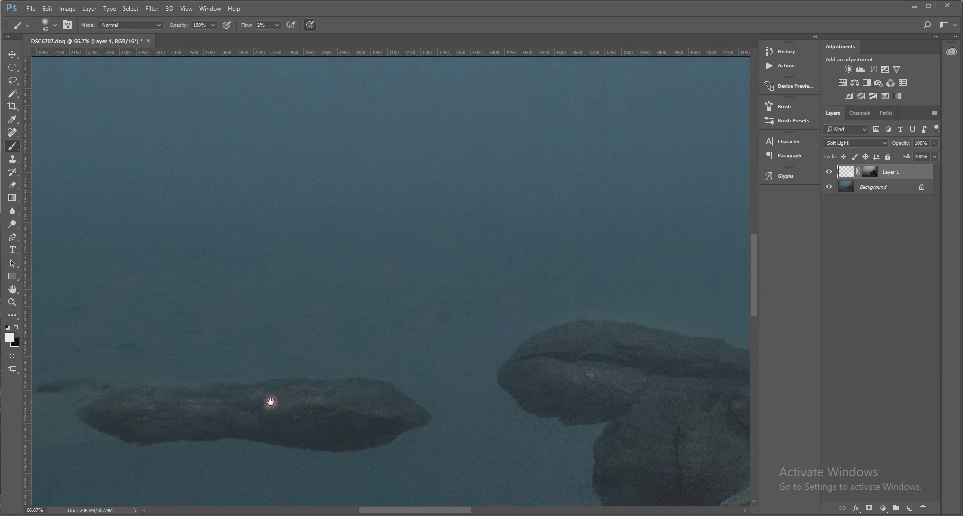
mouse_move(271, 402)
left_mouse_down()
mouse_move(304, 408)
mouse_move(199, 399)
mouse_move(231, 396)
mouse_move(216, 406)
mouse_move(134, 403)
mouse_move(389, 399)
mouse_move(160, 403)
mouse_move(322, 407)
mouse_move(355, 393)
mouse_move(306, 397)
mouse_move(549, 392)
mouse_move(728, 300)
left_mouse_up()
Step: Brush white over the rocks below the bare tree and along the shoreline with a 45 px brush
scroll(662, 301, "down", 5)
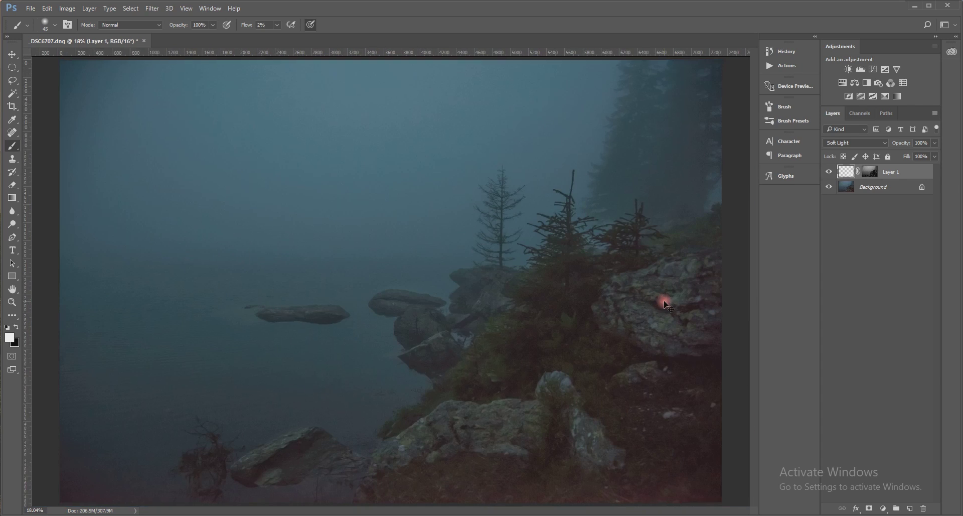
scroll(664, 305, "up", 1)
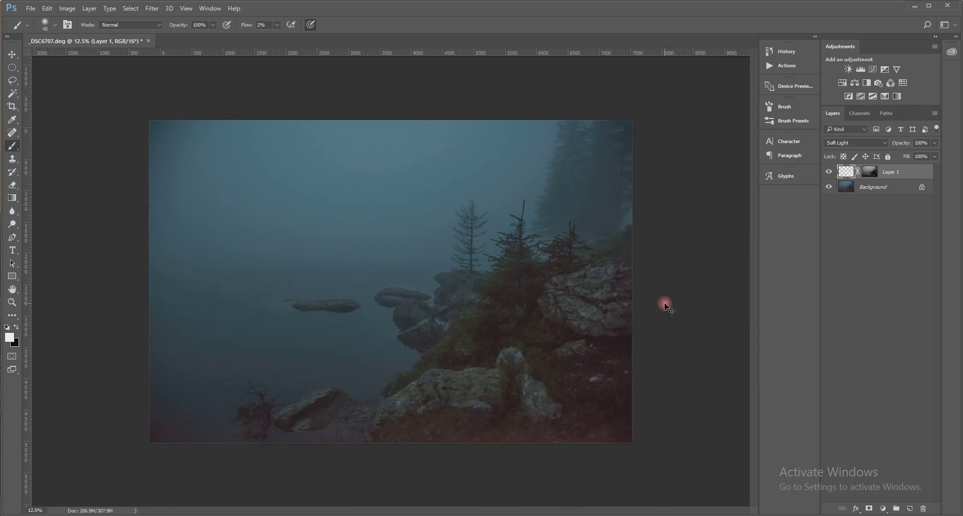
scroll(665, 305, "up", 3)
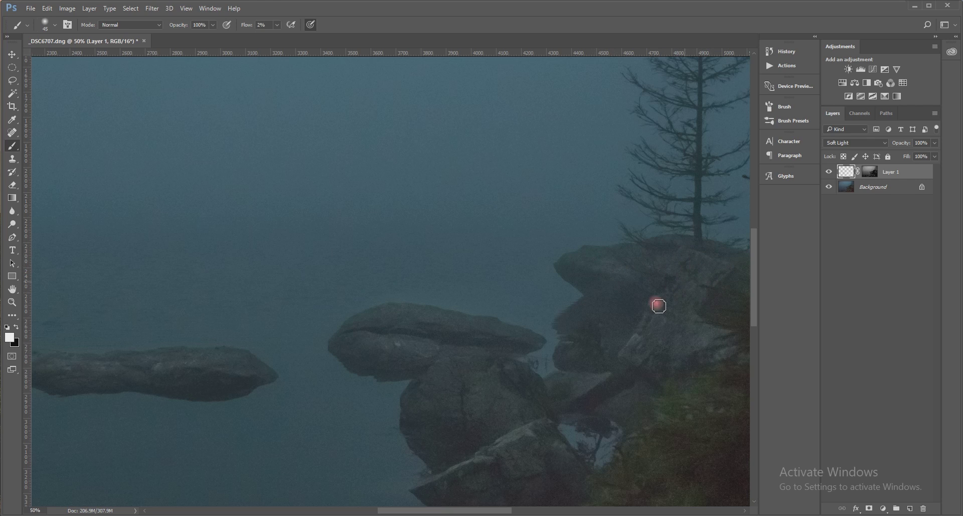
mouse_move(655, 323)
left_mouse_down()
mouse_move(631, 348)
mouse_move(721, 330)
mouse_move(681, 357)
mouse_move(710, 354)
mouse_move(695, 361)
mouse_move(686, 358)
mouse_move(746, 343)
mouse_move(710, 316)
mouse_move(715, 340)
mouse_move(673, 361)
mouse_move(677, 378)
mouse_move(611, 327)
mouse_move(587, 331)
mouse_move(606, 356)
mouse_move(576, 356)
mouse_move(594, 314)
mouse_move(580, 322)
mouse_move(653, 325)
mouse_move(625, 329)
mouse_move(603, 305)
mouse_move(585, 310)
mouse_move(589, 286)
mouse_move(629, 285)
mouse_move(585, 263)
mouse_move(631, 275)
mouse_move(577, 260)
mouse_move(642, 255)
mouse_move(585, 251)
mouse_move(705, 244)
mouse_move(732, 260)
mouse_move(686, 248)
mouse_move(565, 268)
mouse_move(676, 340)
mouse_move(522, 425)
mouse_move(527, 436)
mouse_move(453, 480)
mouse_move(478, 457)
mouse_move(507, 359)
mouse_move(542, 303)
mouse_move(501, 367)
mouse_move(467, 386)
left_mouse_up()
Step: Enlarge the brush and paint broad white strokes over the shoreline rocks up to the base of the bare tree
key("bracketright")
key("bracketright")
key("bracketright")
key("bracketright")
key("bracketright")
key("bracketright")
key("bracketright")
key("bracketright")
key("bracketright")
key("bracketright")
mouse_move(465, 360)
left_mouse_down()
mouse_move(436, 360)
mouse_move(509, 401)
mouse_move(471, 384)
mouse_move(463, 359)
mouse_move(478, 350)
mouse_move(465, 360)
mouse_move(467, 345)
mouse_move(450, 340)
mouse_move(429, 387)
mouse_move(407, 390)
mouse_move(489, 407)
mouse_move(485, 360)
mouse_move(620, 387)
mouse_move(656, 356)
mouse_move(639, 320)
mouse_move(603, 363)
mouse_move(647, 300)
mouse_move(657, 311)
mouse_move(688, 294)
mouse_move(704, 329)
mouse_move(688, 333)
mouse_move(711, 308)
mouse_move(683, 272)
mouse_move(707, 254)
mouse_move(661, 246)
mouse_move(689, 236)
mouse_move(701, 267)
mouse_move(733, 266)
mouse_move(723, 249)
mouse_move(680, 239)
mouse_move(627, 255)
mouse_move(577, 253)
mouse_move(615, 270)
left_mouse_up()
Step: Reduce the brush size and brighten the rock faces and vegetation beside the bare tree
key("bracketleft")
key("bracketleft")
key("bracketleft")
mouse_move(680, 291)
left_mouse_down()
mouse_move(757, 258)
mouse_move(696, 335)
mouse_move(716, 346)
mouse_move(681, 428)
left_mouse_up()
mouse_move(620, 387)
left_mouse_down()
mouse_move(503, 267)
mouse_move(469, 245)
mouse_move(426, 299)
mouse_move(367, 333)
mouse_move(400, 330)
mouse_move(392, 317)
mouse_move(405, 328)
mouse_move(379, 333)
mouse_move(409, 327)
mouse_move(371, 334)
mouse_move(444, 312)
mouse_move(475, 250)
mouse_move(474, 215)
mouse_move(454, 190)
mouse_move(517, 159)
mouse_move(558, 155)
mouse_move(525, 153)
mouse_move(532, 136)
mouse_move(518, 110)
mouse_move(484, 112)
mouse_move(546, 138)
mouse_move(459, 199)
mouse_move(426, 333)
mouse_move(583, 300)
mouse_move(563, 297)
mouse_move(608, 321)
mouse_move(562, 355)
mouse_move(506, 377)
mouse_move(579, 380)
mouse_move(621, 339)
mouse_move(626, 360)
mouse_move(646, 348)
mouse_move(622, 345)
left_mouse_up()
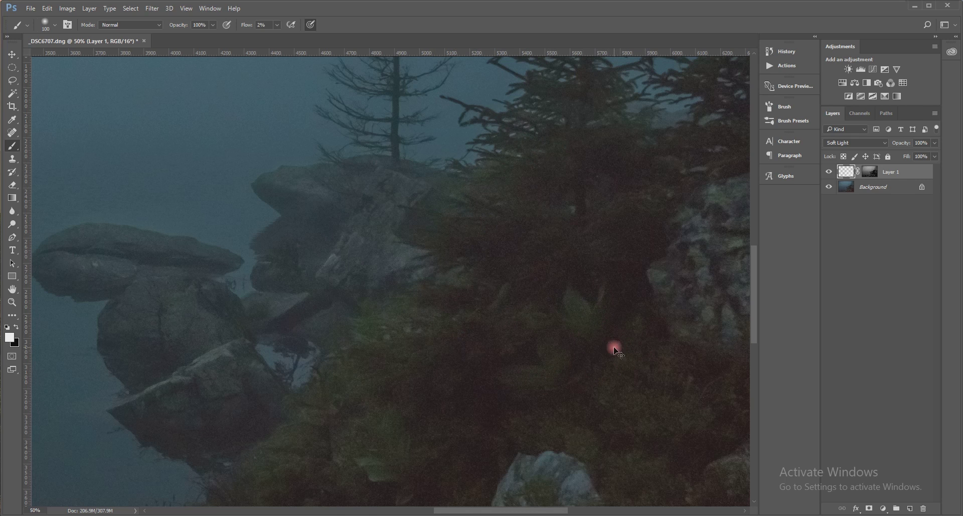
Step: Paint white over the grassy slope, the spruce branches and the edge of the large rock outcrop
scroll(615, 349, "down", 2)
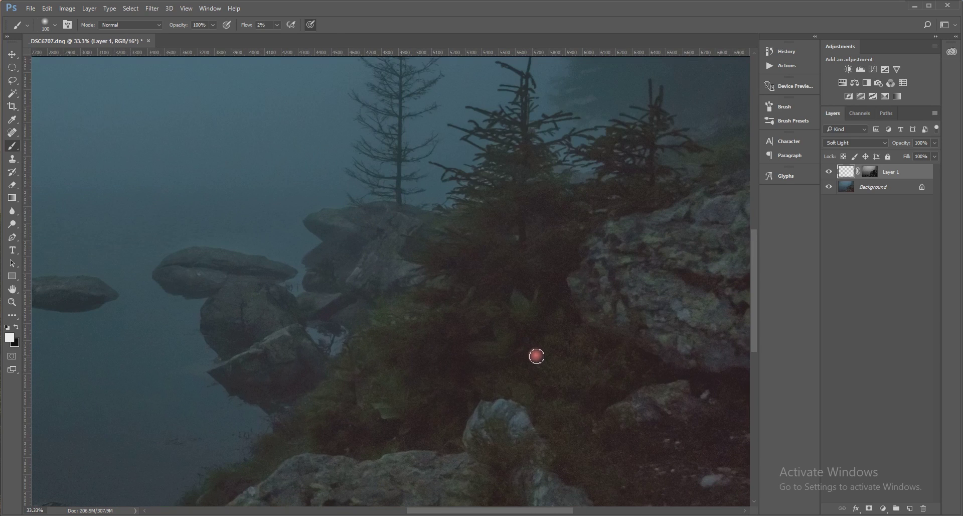
mouse_move(541, 355)
left_mouse_down()
mouse_move(594, 387)
mouse_move(544, 340)
mouse_move(492, 328)
mouse_move(524, 329)
mouse_move(511, 342)
mouse_move(473, 331)
mouse_move(537, 323)
mouse_move(487, 353)
mouse_move(544, 356)
mouse_move(497, 318)
mouse_move(507, 261)
mouse_move(474, 306)
mouse_move(406, 311)
left_mouse_up()
mouse_move(350, 354)
left_mouse_down()
mouse_move(331, 389)
mouse_move(416, 361)
mouse_move(453, 305)
mouse_move(504, 317)
left_mouse_up()
mouse_move(498, 211)
left_mouse_down()
mouse_move(447, 234)
mouse_move(449, 223)
left_mouse_up()
mouse_move(378, 366)
left_mouse_down()
mouse_move(276, 431)
mouse_move(402, 340)
left_mouse_up()
mouse_move(445, 243)
left_mouse_down()
mouse_move(562, 210)
mouse_move(536, 228)
mouse_move(626, 188)
mouse_move(650, 210)
left_mouse_up()
left_click_drag(662, 258, 561, 369)
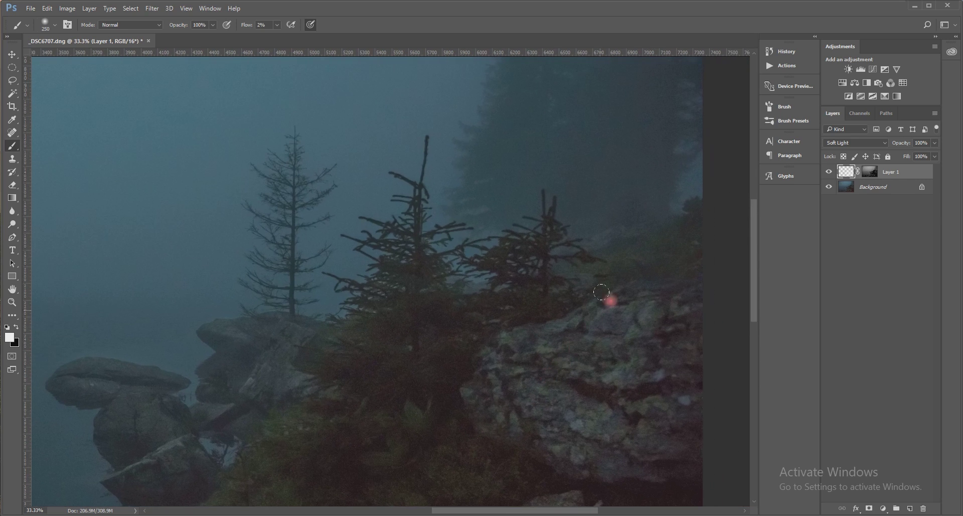
Step: Brush soft white light with a 250 px brush over the outcrop's top, the spruces and the undergrowth down to the foreground rock
mouse_move(601, 292)
left_mouse_down()
mouse_move(636, 251)
mouse_move(613, 256)
mouse_move(641, 248)
mouse_move(615, 248)
mouse_move(680, 227)
mouse_move(563, 256)
left_mouse_up()
mouse_move(401, 384)
left_mouse_down()
mouse_move(585, 279)
mouse_move(531, 251)
left_mouse_up()
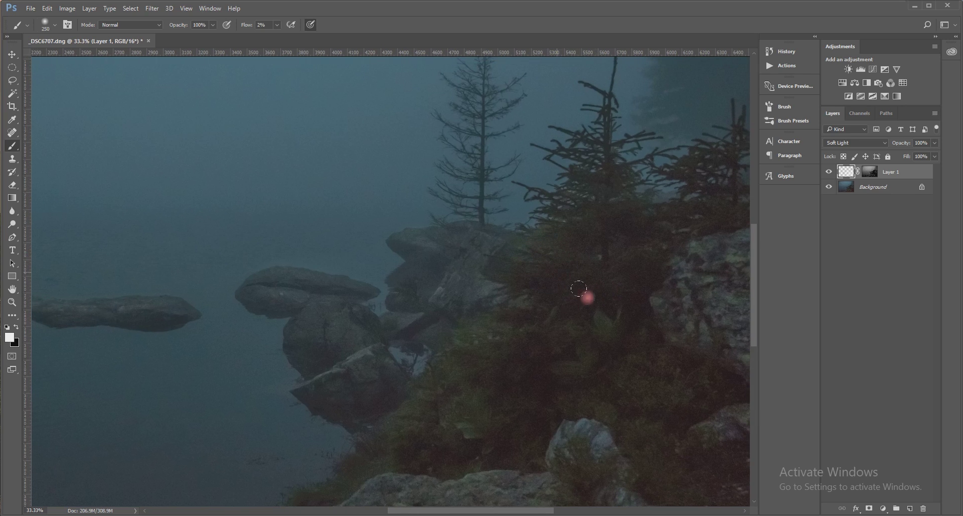
left_click_drag(578, 289, 564, 356)
mouse_move(669, 470)
left_mouse_down()
mouse_move(636, 401)
mouse_move(543, 367)
mouse_move(471, 419)
mouse_move(386, 423)
left_mouse_up()
mouse_move(441, 397)
left_mouse_down()
mouse_move(459, 344)
mouse_move(537, 232)
left_mouse_up()
left_click_drag(295, 120, 498, 379)
mouse_move(530, 414)
left_mouse_down()
mouse_move(477, 409)
mouse_move(468, 333)
mouse_move(515, 310)
mouse_move(523, 239)
mouse_move(506, 273)
left_mouse_up()
mouse_move(511, 440)
left_mouse_down()
mouse_move(537, 453)
mouse_move(525, 466)
left_mouse_up()
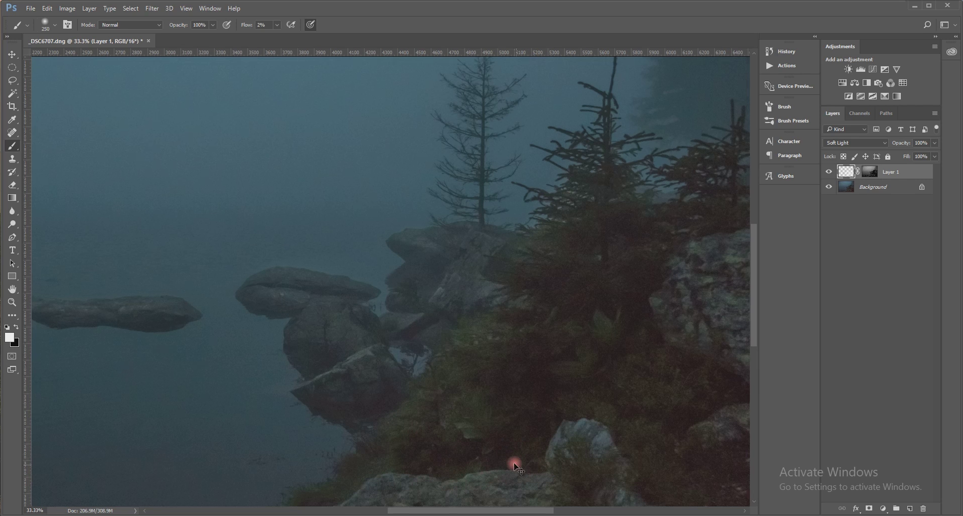
Step: Paint soft white over the foreground rock at the water's edge, the rocks in the lake and the shoreline boulders
scroll(516, 467, "down", 2)
mouse_move(484, 400)
left_mouse_down()
mouse_move(458, 398)
mouse_move(509, 399)
left_mouse_up()
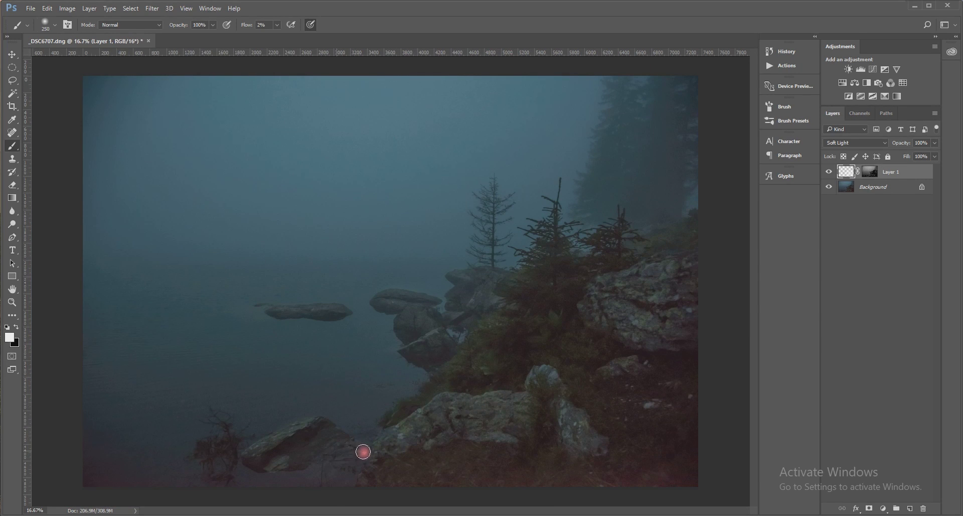
left_click_drag(306, 427, 271, 445)
mouse_move(344, 319)
left_mouse_down()
mouse_move(340, 301)
mouse_move(299, 312)
mouse_move(426, 304)
mouse_move(402, 298)
left_mouse_up()
key("bracketleft")
mouse_move(427, 303)
left_mouse_down()
mouse_move(400, 296)
mouse_move(437, 301)
mouse_move(389, 294)
mouse_move(400, 298)
mouse_move(394, 308)
mouse_move(451, 318)
mouse_move(467, 290)
mouse_move(407, 299)
mouse_move(450, 293)
left_mouse_up()
Step: Brighten the faces of the shoreline rocks below the bare tree with a fine brush of 100 px, reduced to 80 px
scroll(447, 287, "up", 2)
scroll(466, 320, "up", 1)
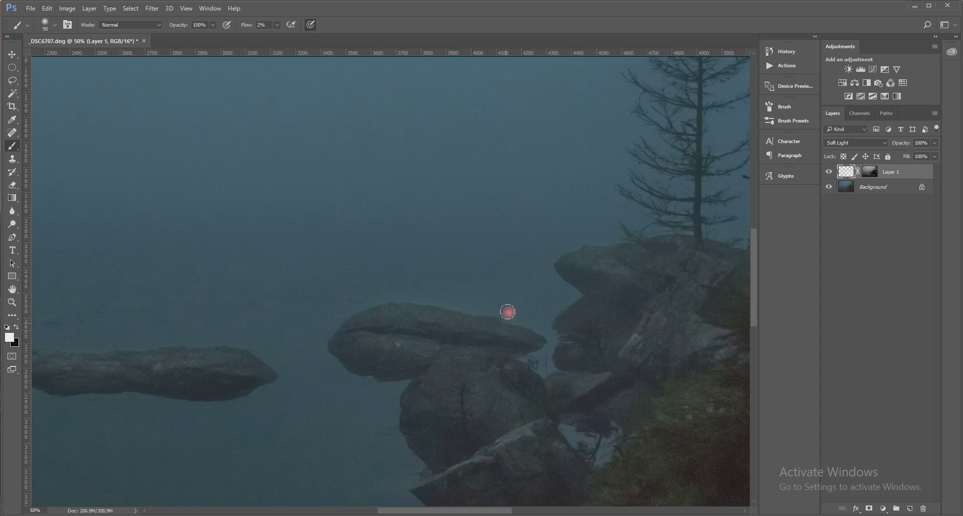
mouse_move(508, 314)
left_mouse_down()
mouse_move(467, 335)
mouse_move(497, 330)
mouse_move(490, 326)
mouse_move(481, 329)
mouse_move(522, 339)
mouse_move(439, 315)
mouse_move(512, 337)
mouse_move(449, 320)
mouse_move(406, 324)
mouse_move(416, 332)
mouse_move(406, 316)
mouse_move(376, 319)
mouse_move(418, 315)
mouse_move(521, 335)
mouse_move(512, 339)
mouse_move(610, 366)
mouse_move(647, 430)
mouse_move(601, 395)
mouse_move(611, 378)
mouse_move(558, 390)
mouse_move(601, 391)
mouse_move(591, 325)
mouse_move(649, 362)
mouse_move(671, 359)
mouse_move(660, 344)
mouse_move(635, 354)
left_mouse_up()
key("bracketleft")
key("bracketleft")
key("bracketleft")
key("bracketleft")
left_click(669, 311)
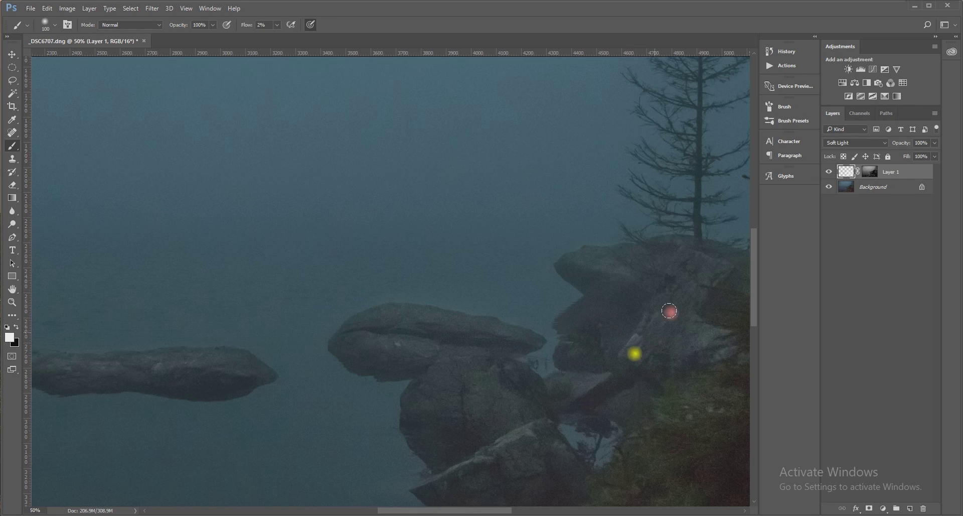
mouse_move(669, 311)
left_mouse_down()
mouse_move(636, 334)
mouse_move(657, 333)
mouse_move(685, 296)
mouse_move(641, 323)
mouse_move(673, 285)
mouse_move(635, 264)
mouse_move(627, 273)
mouse_move(702, 253)
mouse_move(697, 240)
mouse_move(674, 238)
mouse_move(705, 253)
mouse_move(586, 270)
mouse_move(601, 297)
mouse_move(536, 386)
mouse_move(533, 427)
mouse_move(480, 402)
mouse_move(474, 410)
mouse_move(492, 421)
mouse_move(513, 419)
mouse_move(475, 404)
mouse_move(466, 388)
mouse_move(444, 408)
mouse_move(431, 395)
mouse_move(433, 410)
mouse_move(436, 373)
mouse_move(473, 365)
mouse_move(455, 379)
mouse_move(485, 391)
mouse_move(460, 391)
mouse_move(495, 421)
mouse_move(525, 481)
mouse_move(558, 472)
mouse_move(519, 455)
mouse_move(488, 363)
mouse_move(486, 333)
mouse_move(508, 304)
mouse_move(510, 312)
mouse_move(423, 352)
mouse_move(455, 337)
mouse_move(473, 243)
mouse_move(372, 204)
mouse_move(371, 190)
mouse_move(502, 212)
mouse_move(375, 195)
mouse_move(341, 203)
mouse_move(411, 161)
mouse_move(376, 172)
left_mouse_up()
key("bracketleft")
key("bracketleft")
Step: Switch to the Eraser and shrink it to clean up paint around the edges of the shoreline rocks
scroll(505, 331, "down", 3)
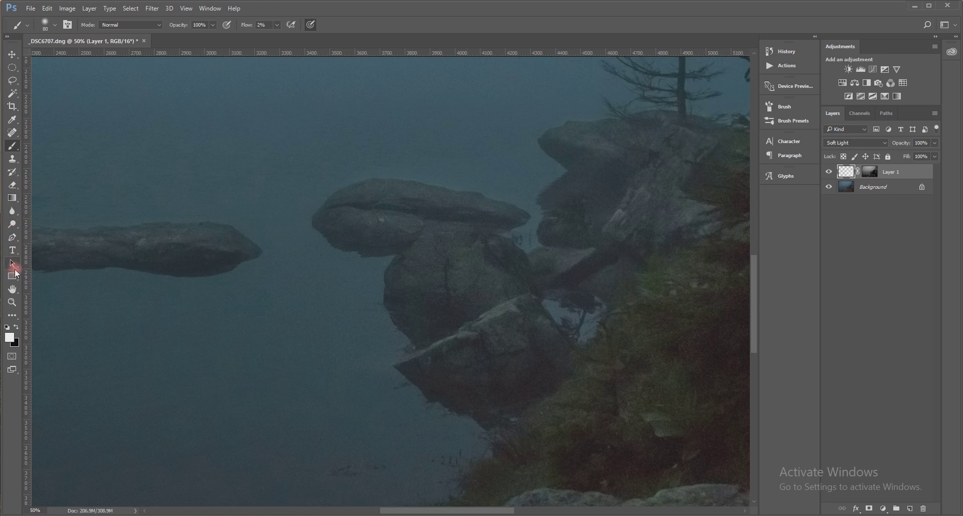
left_click(13, 186)
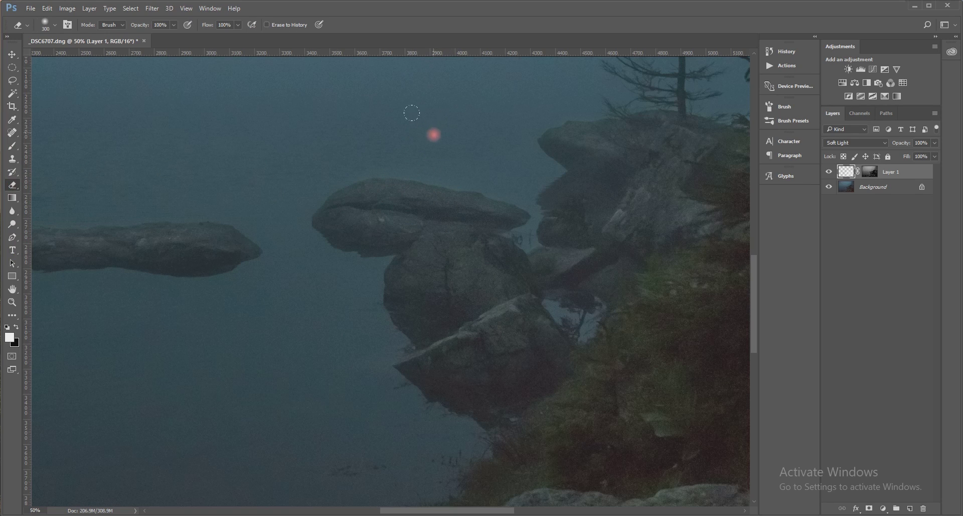
key("bracketleft")
key("bracketleft")
key("bracketleft")
key("bracketleft")
key("bracketleft")
key("bracketleft")
Step: Compare the whole photo with and without the light painted on Layer 1
key("ctrl+minus")
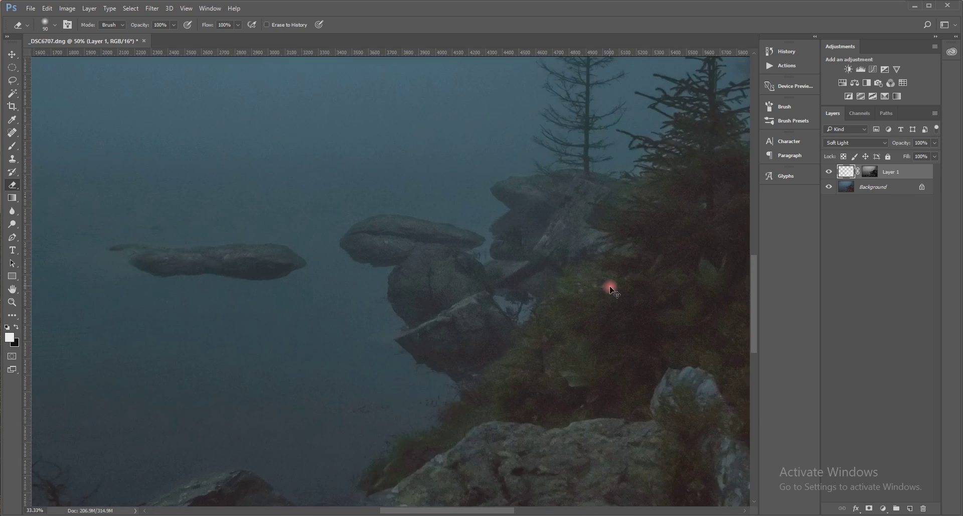
key("ctrl+0")
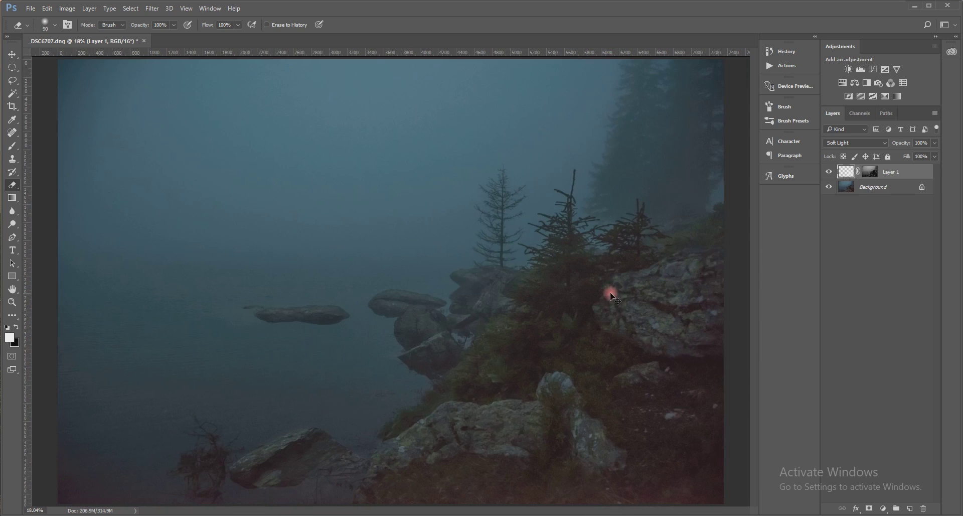
key("ctrl+minus")
key("ctrl+minus")
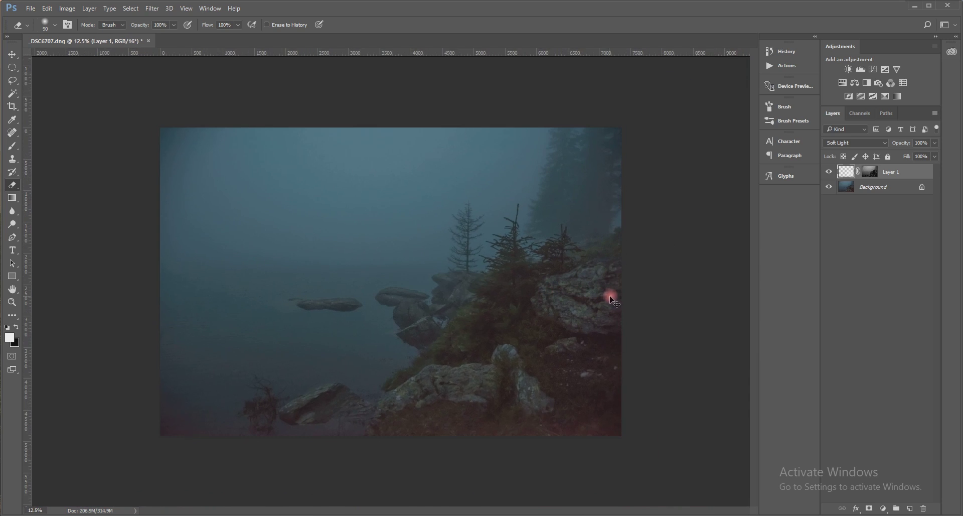
key("ctrl+0")
key("ctrl+minus")
key("ctrl+minus")
left_click(828, 174)
left_click(829, 173)
left_click(830, 174)
left_click(831, 175)
left_click(831, 176)
left_click(832, 176)
left_click(833, 176)
left_click(832, 177)
Step: Enlarge the Eraser to 2200 px over the lake
left_click(309, 350)
key("bracketright")
key("bracketright")
key("bracketright")
key("bracketright")
key("bracketright")
key("bracketright")
key("bracketright")
key("bracketright")
key("bracketright")
key("bracketright")
key("bracketright")
key("bracketright")
key("bracketright")
key("bracketright")
key("bracketright")
key("bracketright")
key("bracketright")
key("bracketright")
key("bracketright")
key("bracketright")
key("bracketright")
key("bracketright")
key("bracketright")
key("bracketright")
key("bracketright")
Step: Duplicate Layer 1 with its luminosity mask and clear the painted content from the copy
left_click(846, 173)
key("ctrl+j")
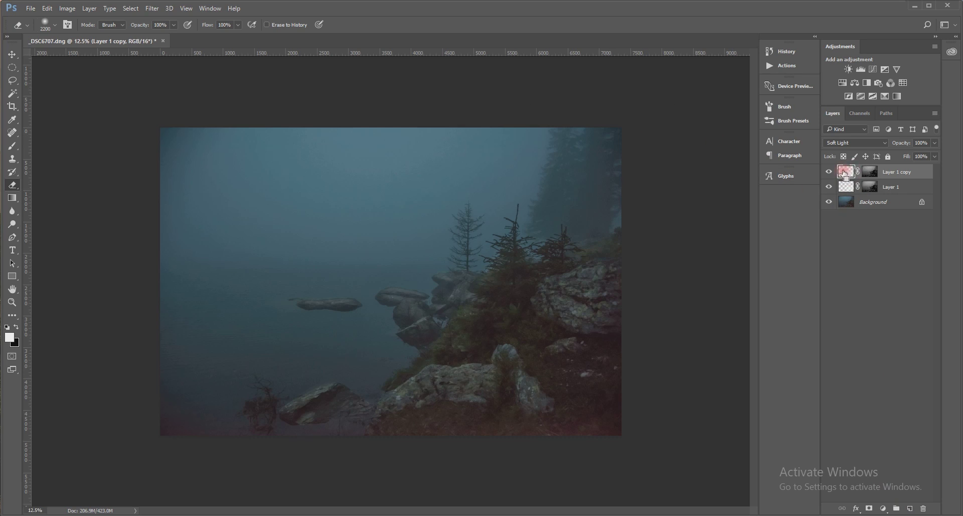
left_click(842, 174, "ctrl")
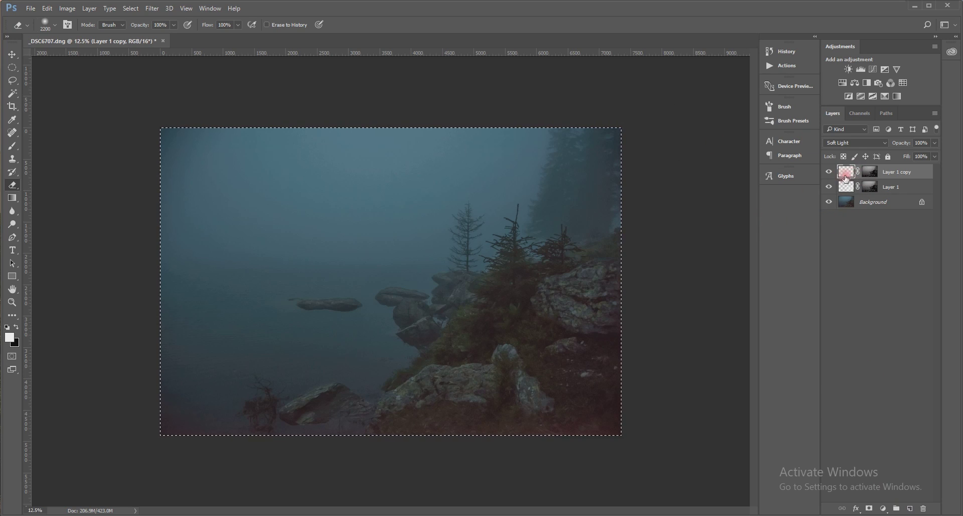
key("ctrl+d")
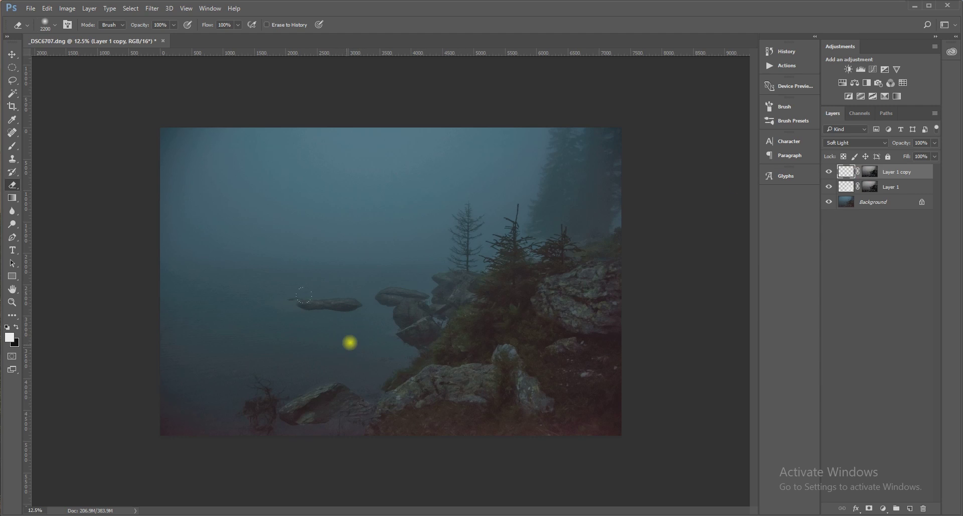
mouse_move(350, 342)
left_mouse_down()
mouse_move(344, 355)
mouse_move(374, 335)
mouse_move(364, 340)
mouse_move(453, 333)
left_mouse_up()
mouse_move(367, 226)
left_mouse_down()
mouse_move(155, 101)
mouse_move(15, 187)
mouse_move(92, 104)
mouse_move(140, 91)
mouse_move(106, 133)
mouse_move(31, 145)
left_mouse_up()
Step: Paint white over the lake on Layer 1 copy with a 2900 px brush at 2% flow and compare with the layer hidden
left_click(13, 146)
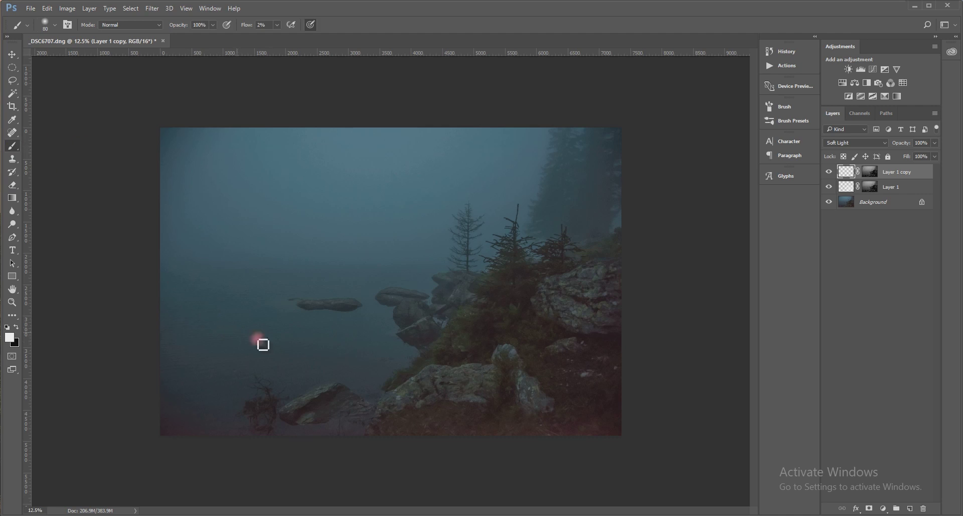
left_click_drag(354, 350, 357, 316)
key("bracketright")
key("bracketright")
key("bracketright")
key("bracketright")
key("bracketright")
key("bracketright")
key("bracketright")
key("bracketright")
key("bracketright")
key("bracketright")
key("bracketright")
mouse_move(357, 342)
left_mouse_down()
mouse_move(370, 322)
mouse_move(329, 338)
mouse_move(354, 346)
mouse_move(333, 337)
mouse_move(356, 337)
mouse_move(301, 369)
mouse_move(394, 338)
left_mouse_up()
key("bracketright")
mouse_move(328, 345)
left_mouse_down()
mouse_move(379, 343)
mouse_move(374, 352)
mouse_move(328, 346)
mouse_move(336, 357)
mouse_move(348, 352)
mouse_move(349, 333)
mouse_move(359, 356)
left_mouse_up()
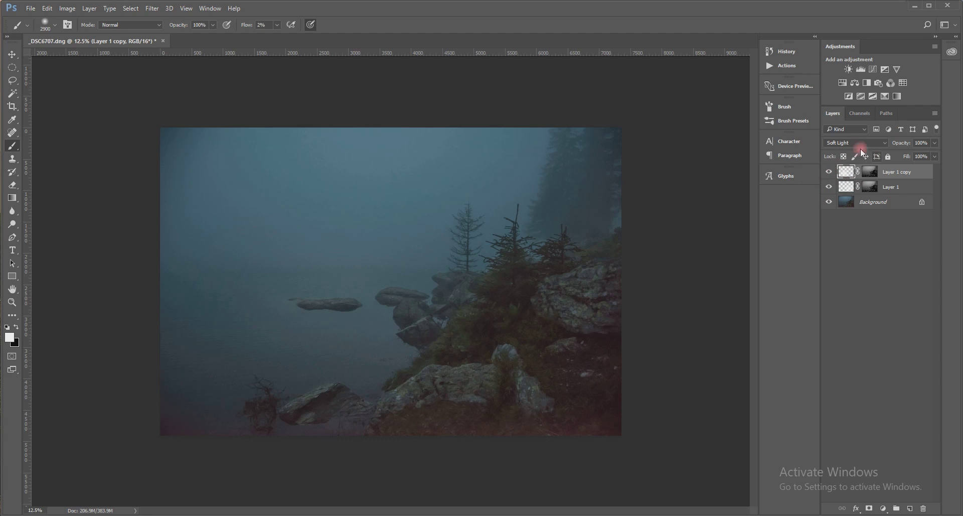
left_click(830, 173)
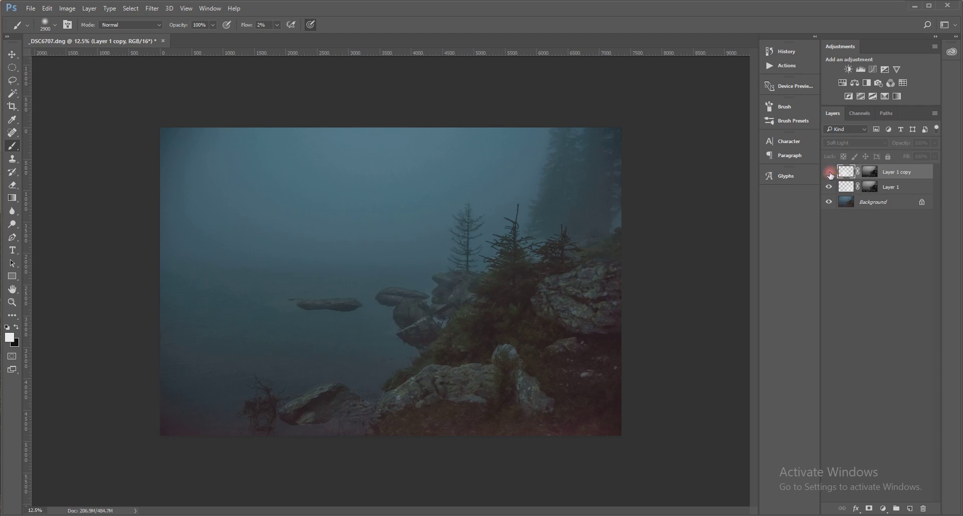
left_click(831, 173)
left_click(831, 173)
left_click(831, 174)
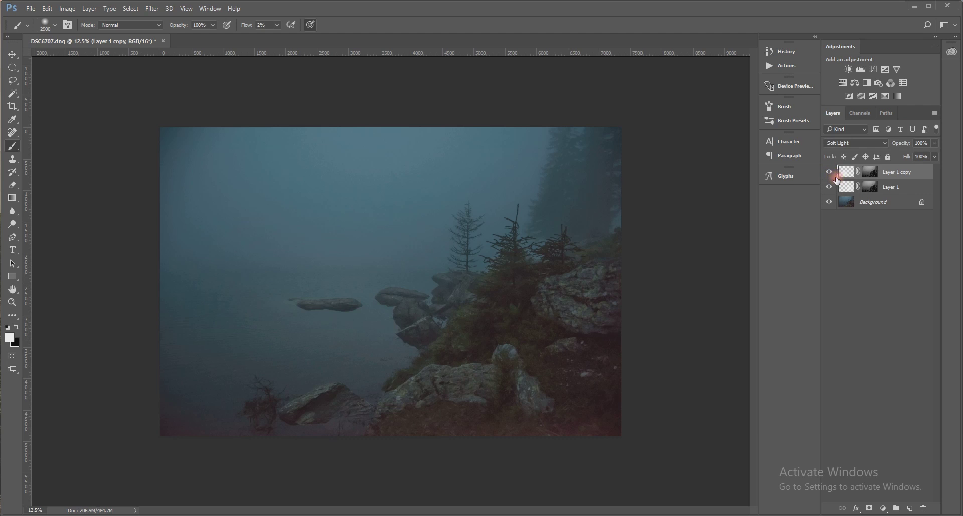
left_click(831, 174)
left_click(830, 174)
Step: Erase excess light from Layer 1 copy with a large soft Eraser of 2100 px
left_click(14, 185)
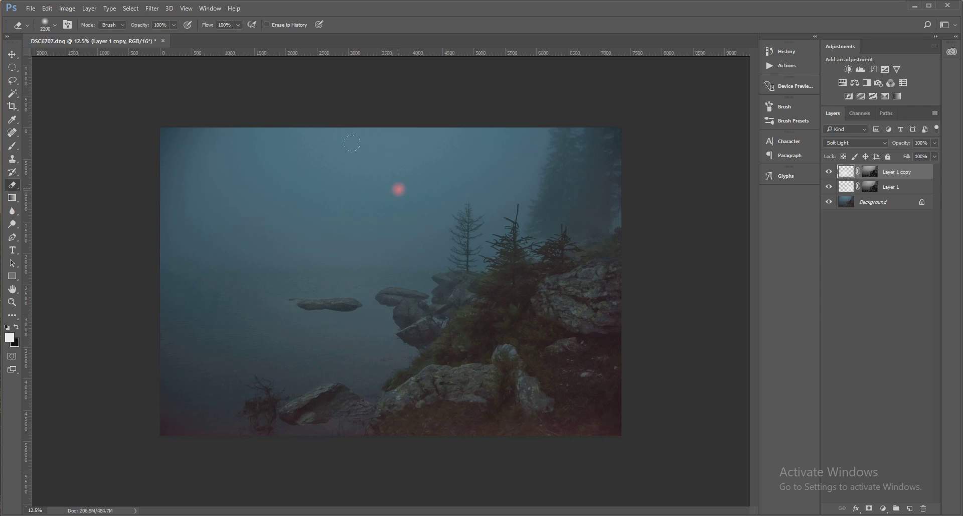
key("bracketleft")
key("bracketright")
key("bracketright")
key("bracketright")
key("bracketright")
key("bracketright")
key("bracketright")
Step: Add a Vibrance adjustment layer above Layer 1 copy and strongly reduce its saturation
scroll(632, 467, "up", 2)
left_click_drag(519, 368, 507, 131)
left_click_drag(572, 361, 551, 230)
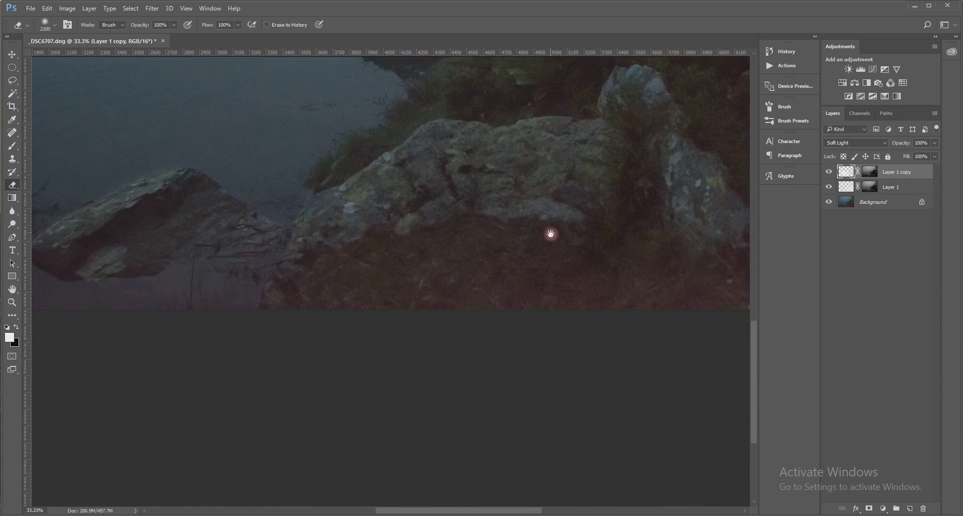
left_click_drag(584, 328, 431, 307)
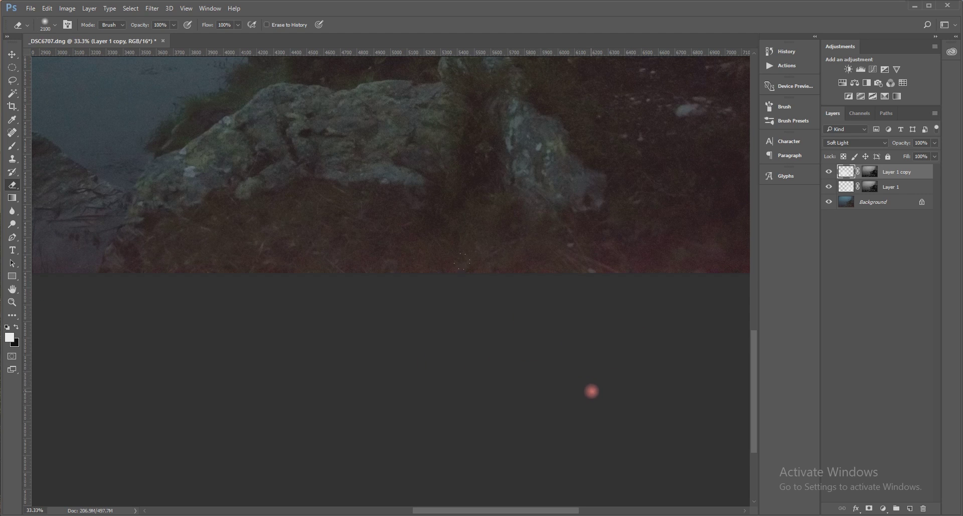
key("ctrl+minus")
key("ctrl+minus")
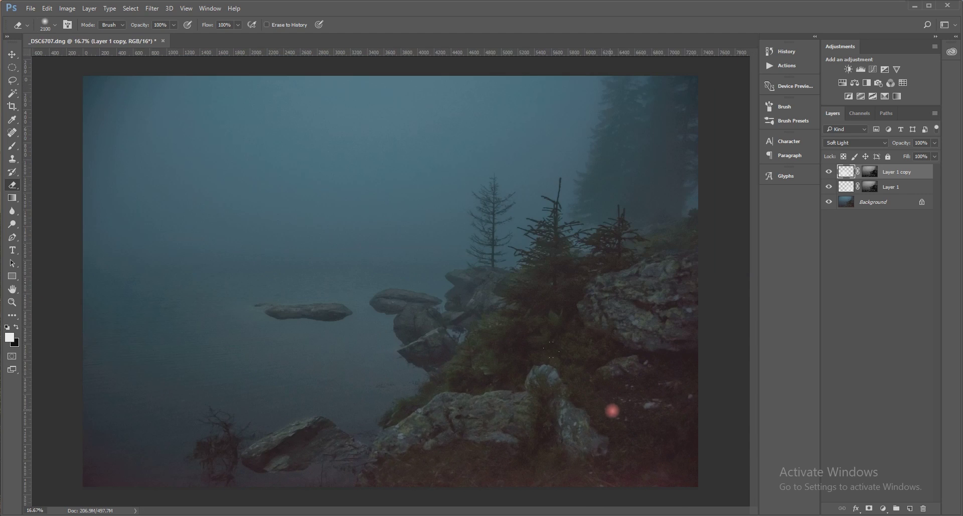
key("ctrl+minus")
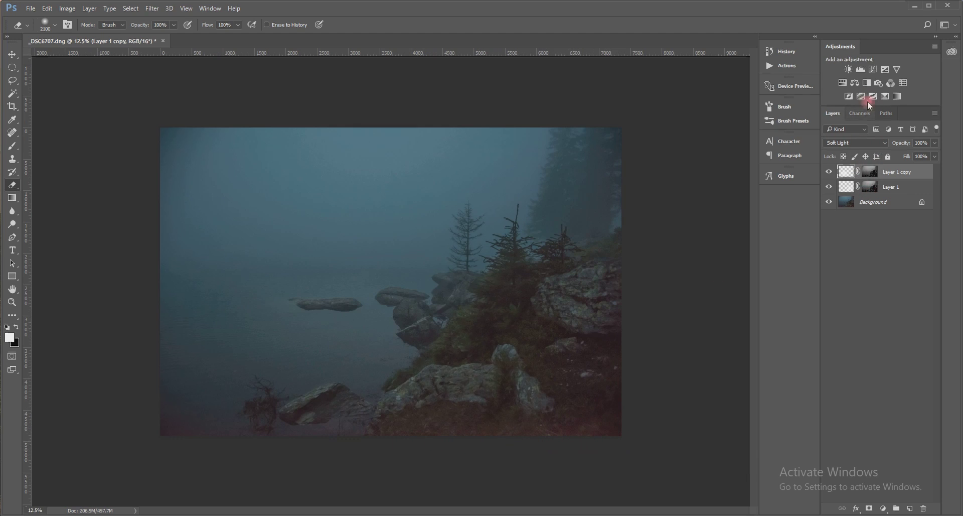
left_click(897, 70)
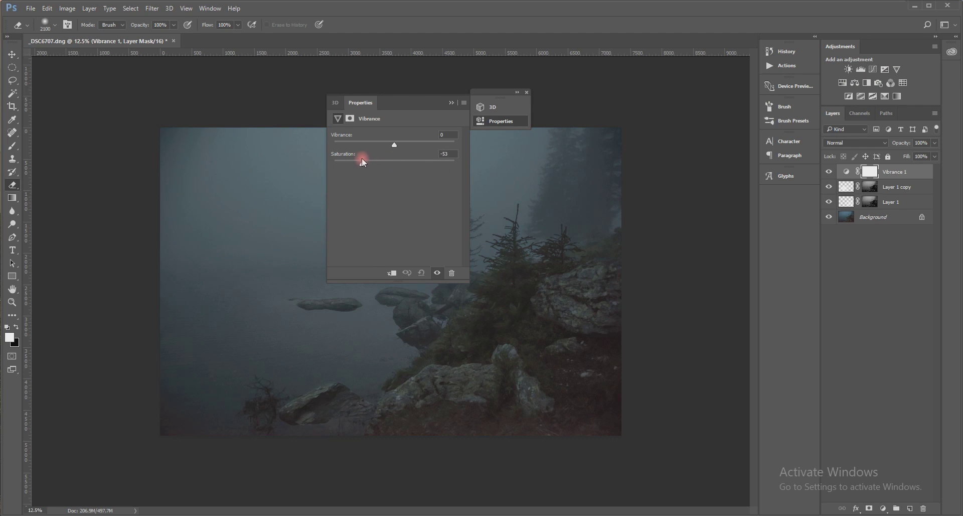
left_click_drag(351, 160, 349, 160)
left_click(451, 103)
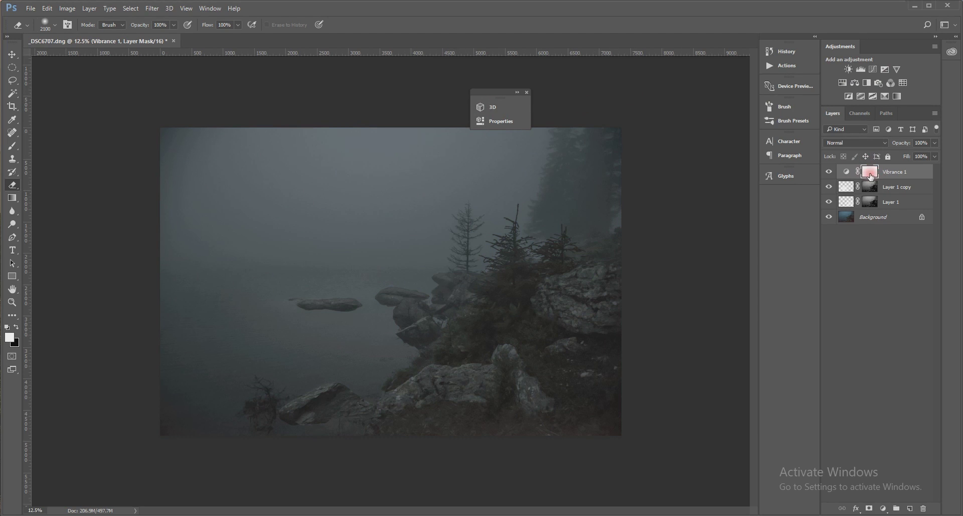
Step: Invert the Vibrance layer's mask to black and choose the Brush, reduced to 1800 px
key("ctrl+i")
key("bracketleft")
key("bracketleft")
key("bracketleft")
key("bracketleft")
key("bracketleft")
key("bracketleft")
key("bracketleft")
key("bracketleft")
key("bracketleft")
key("bracketleft")
left_click(12, 146)
key("bracketleft")
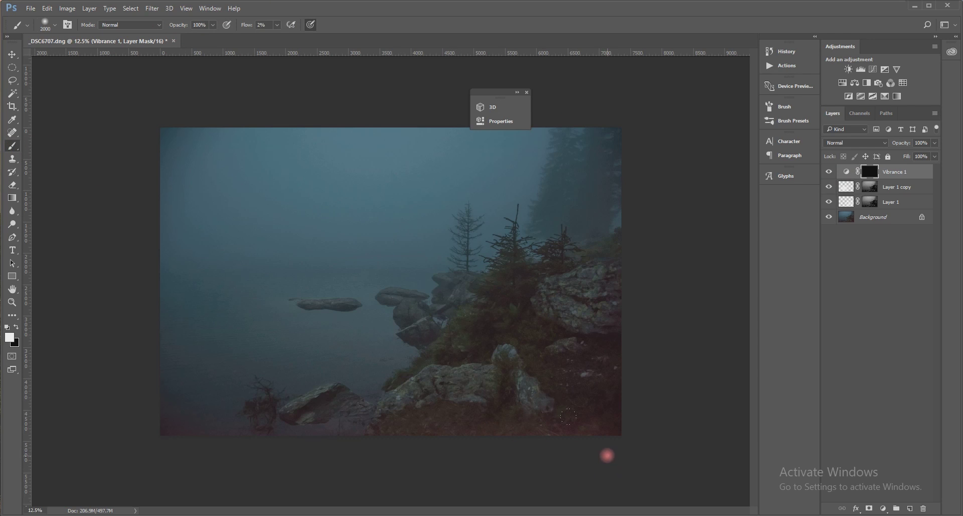
key("bracketleft")
key("bracketleft")
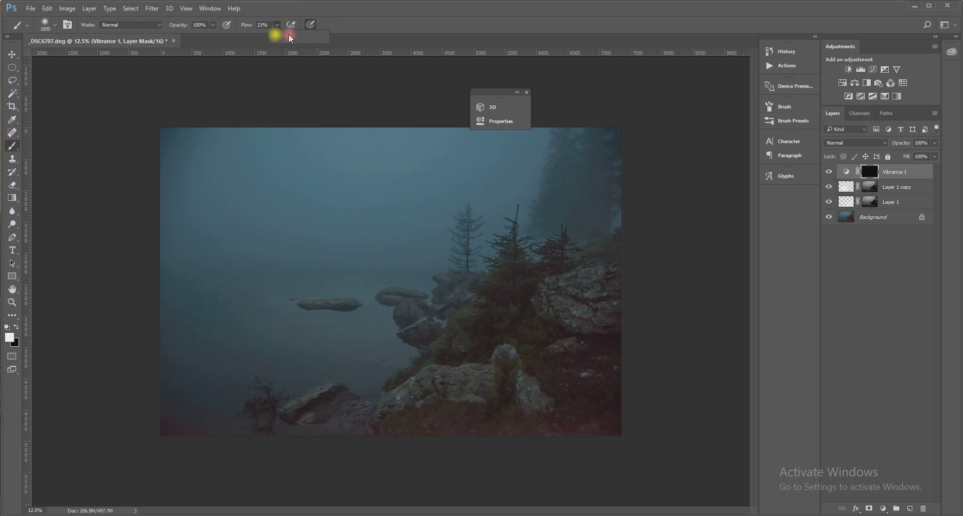
Step: Paint white on the Vibrance mask along the foreground's reddish bottom edge with a 1200 px brush at 100% flow
key("bracketleft")
key("bracketleft")
key("bracketleft")
key("bracketleft")
key("bracketleft")
key("bracketleft")
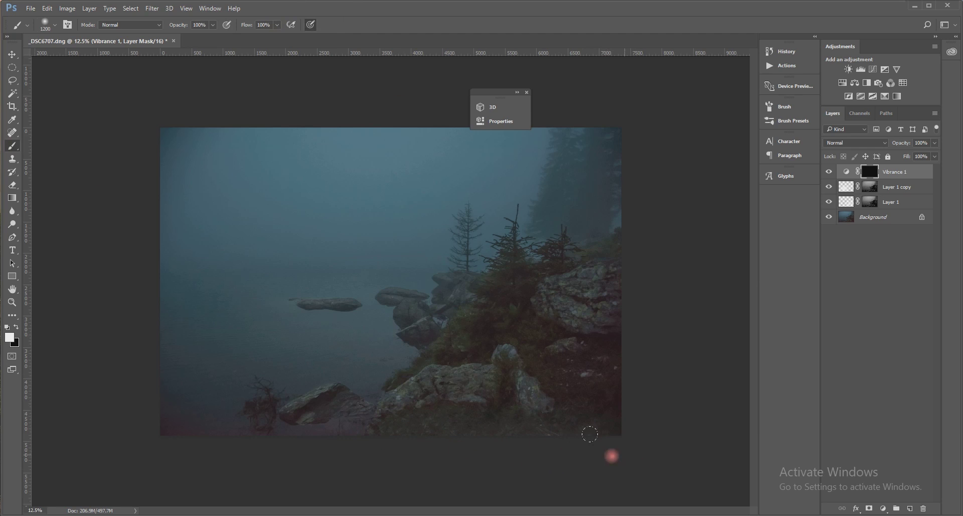
left_click_drag(490, 429, 432, 439)
Step: Set the brush flow to 33% and inspect the rocks and ground along the photo's bottom edge
left_click_drag(253, 40, 246, 37)
key("ctrl+plus")
key("ctrl+plus")
left_click_drag(598, 366, 537, 161)
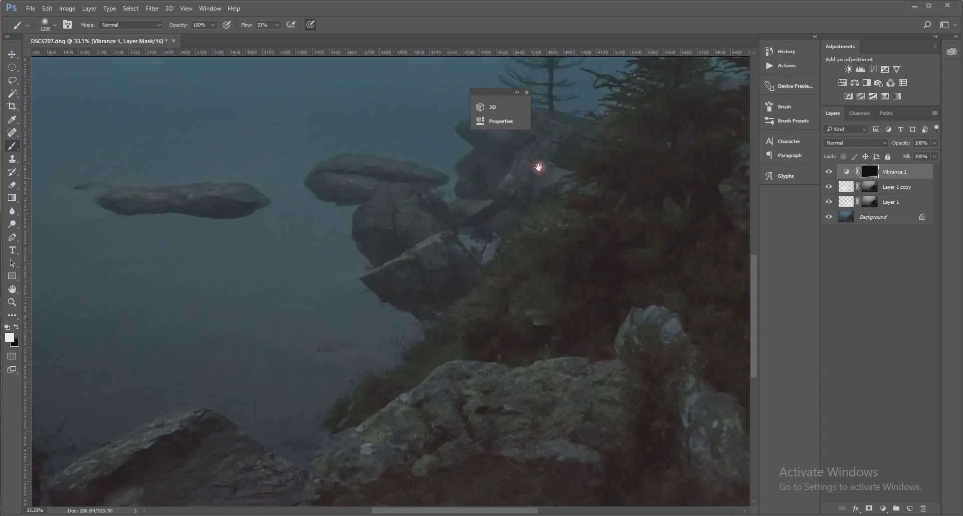
key("ctrl+plus")
scroll(559, 264, "down", 3)
scroll(560, 265, "down", 3)
left_click_drag(565, 335, 425, 400)
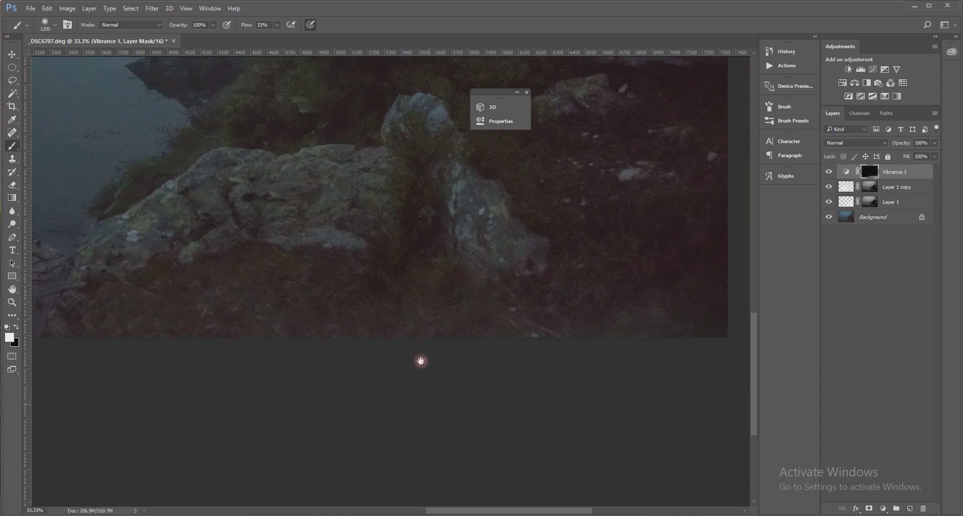
key("ctrl+minus")
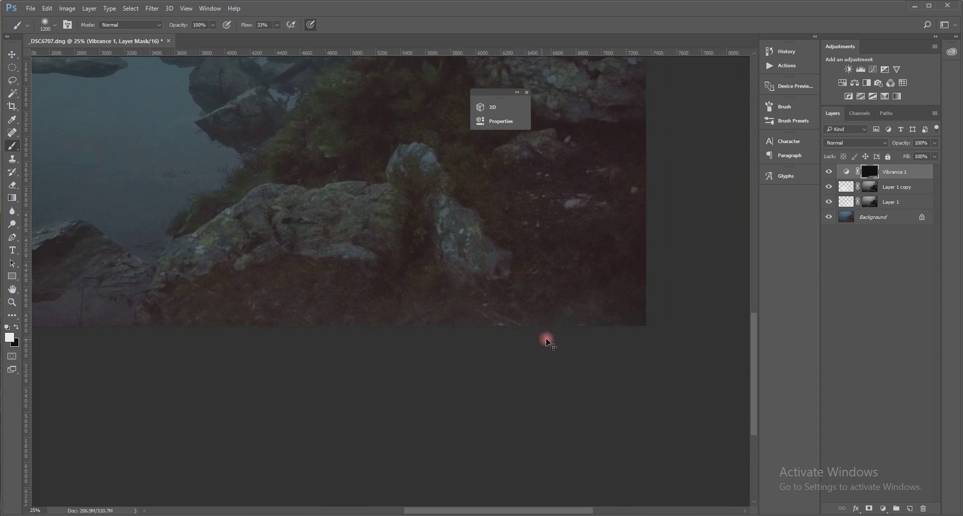
Step: Add a Curves adjustment layer and pull the curve down to darken the image
left_click(873, 70)
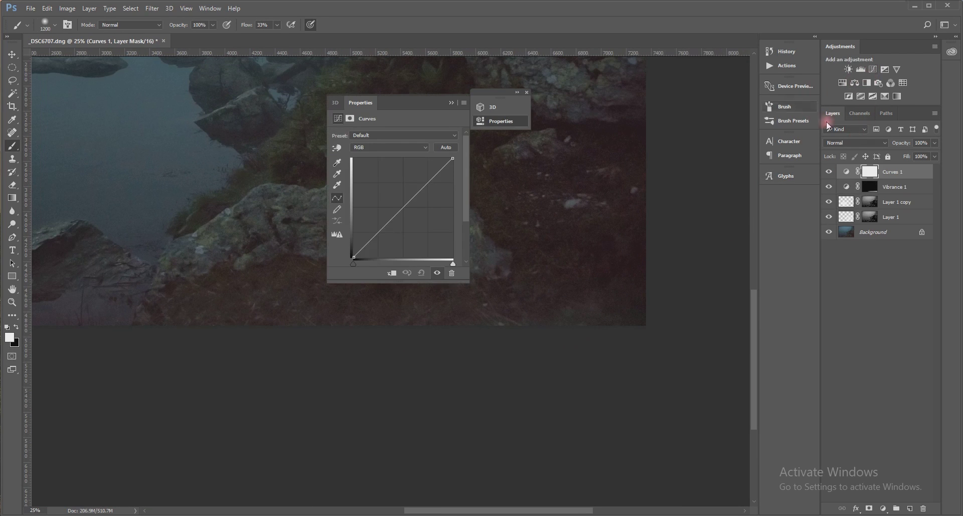
left_click_drag(406, 206, 454, 104)
left_click(452, 103)
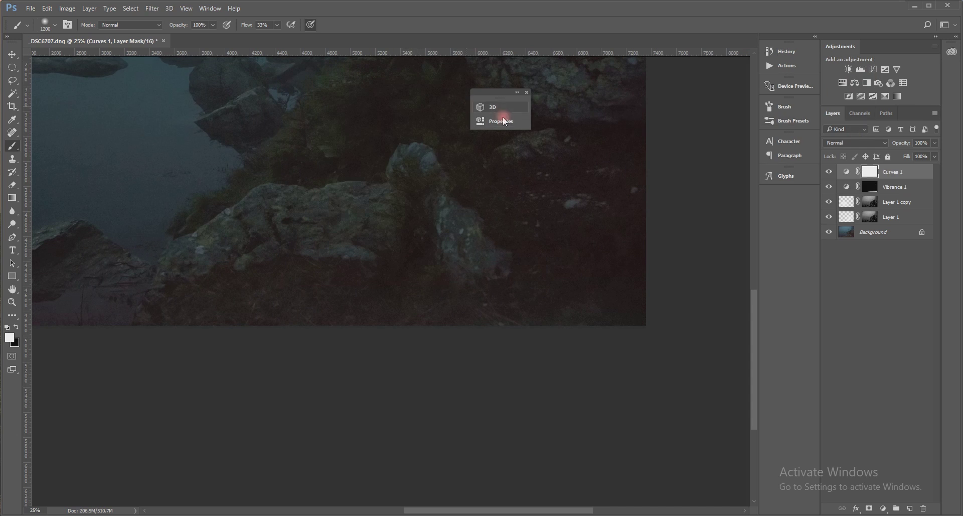
Step: Invert the Curves mask to black, paint the darkening into the foreground's bottom edge, and close the floating Properties group
left_click(878, 176)
left_click(870, 173)
key("ctrl+i")
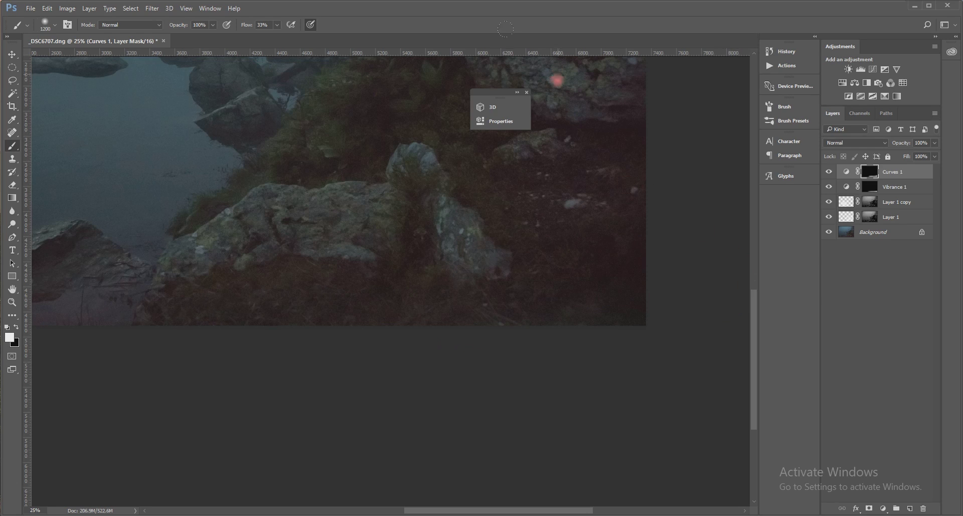
left_click_drag(503, 90, 713, 133)
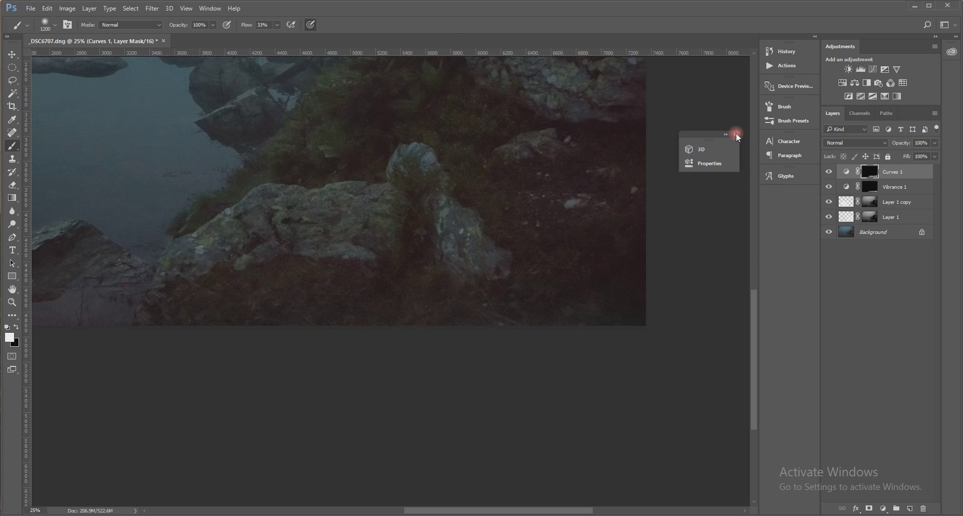
left_click(736, 133)
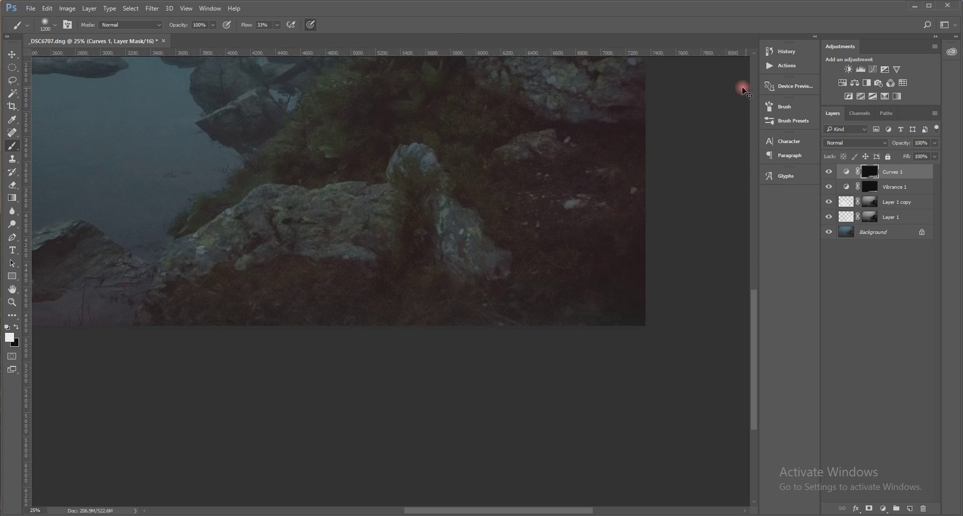
Step: Target Layer 1 with the Eraser tool and reduce the eraser's brush size to 250 px
key("ctrl+0")
key("ctrl+minus")
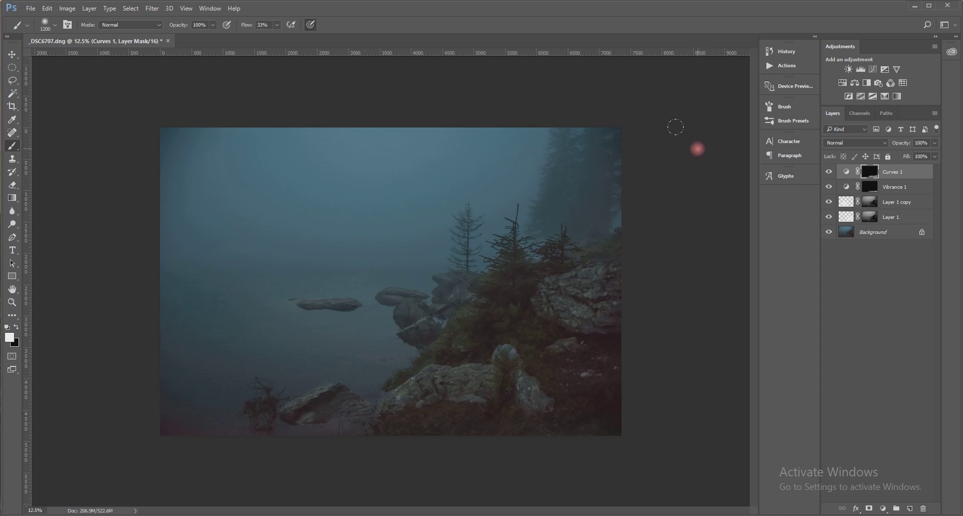
left_click(845, 218)
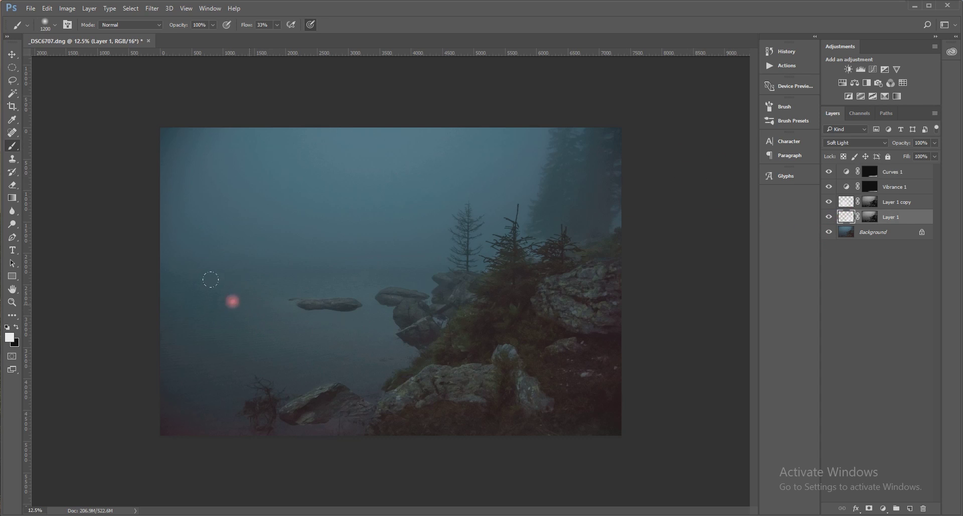
left_click(13, 185)
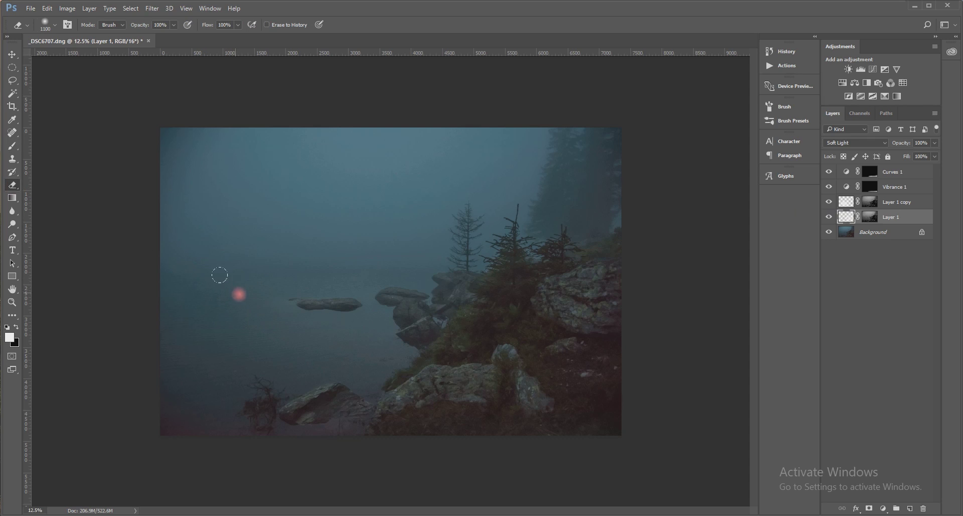
key("bracketleft")
key("bracketleft")
key("bracketleft")
key("bracketleft")
key("bracketleft")
key("bracketleft")
key("bracketleft")
key("bracketleft")
key("bracketleft")
Step: Load Layer 1's painted areas as a selection and add a Curves adjustment layer above Curves 1 that lifts the midtones
left_click(848, 220, "ctrl")
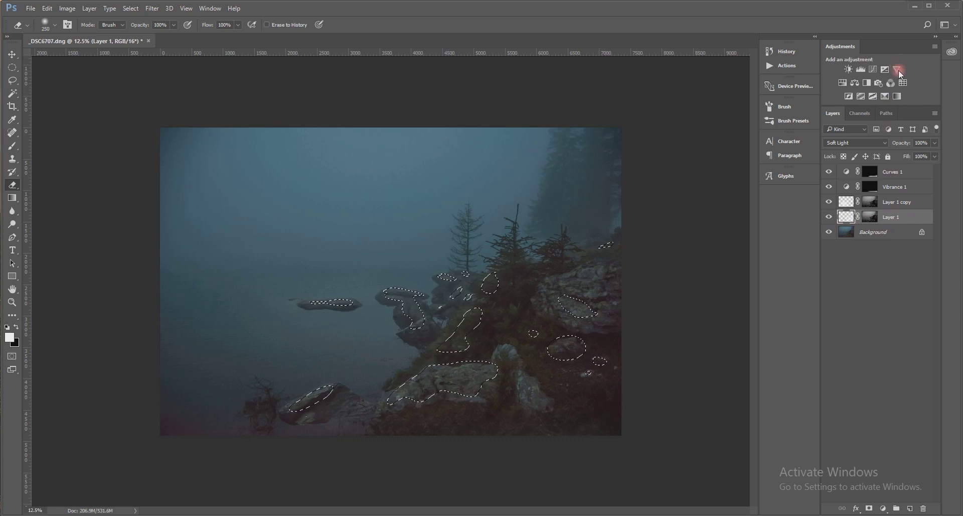
left_click(853, 202)
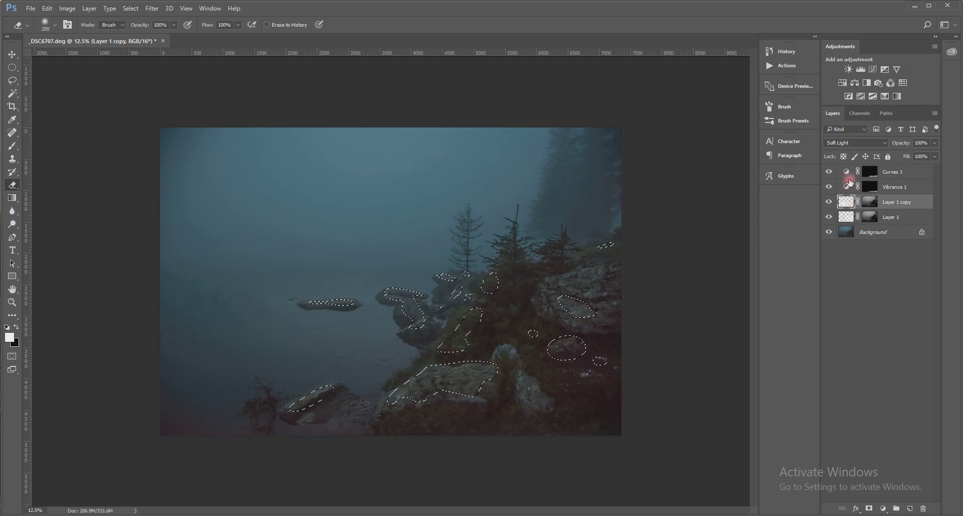
left_click(849, 171)
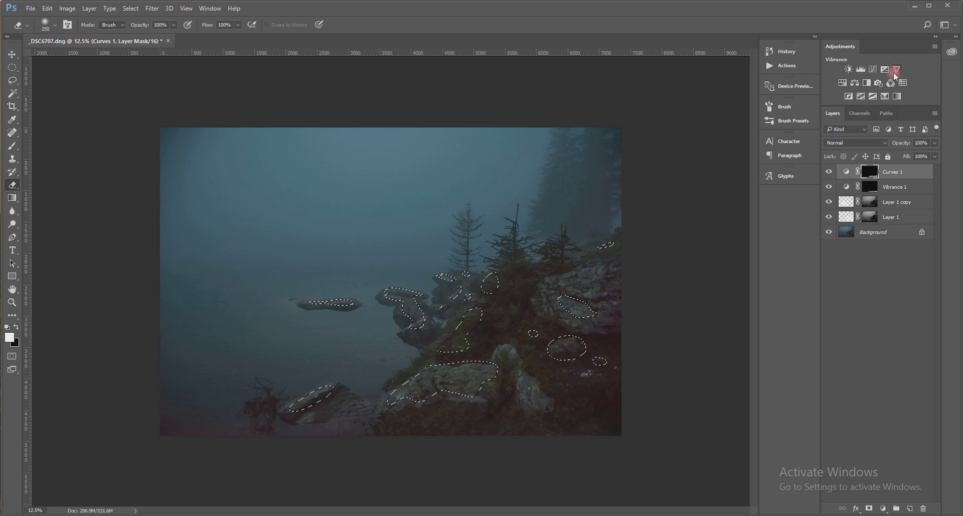
left_click(873, 70)
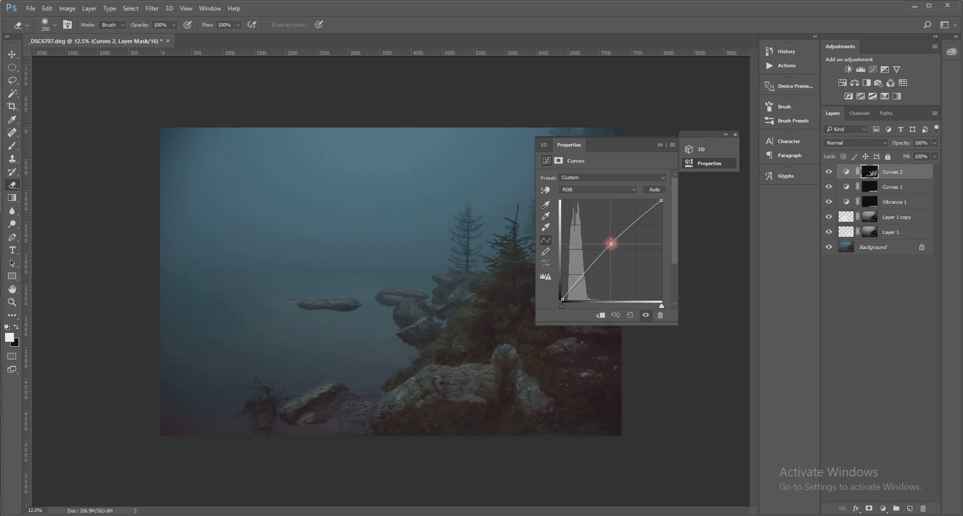
mouse_move(611, 243)
left_mouse_down()
mouse_move(619, 222)
mouse_move(608, 240)
left_mouse_up()
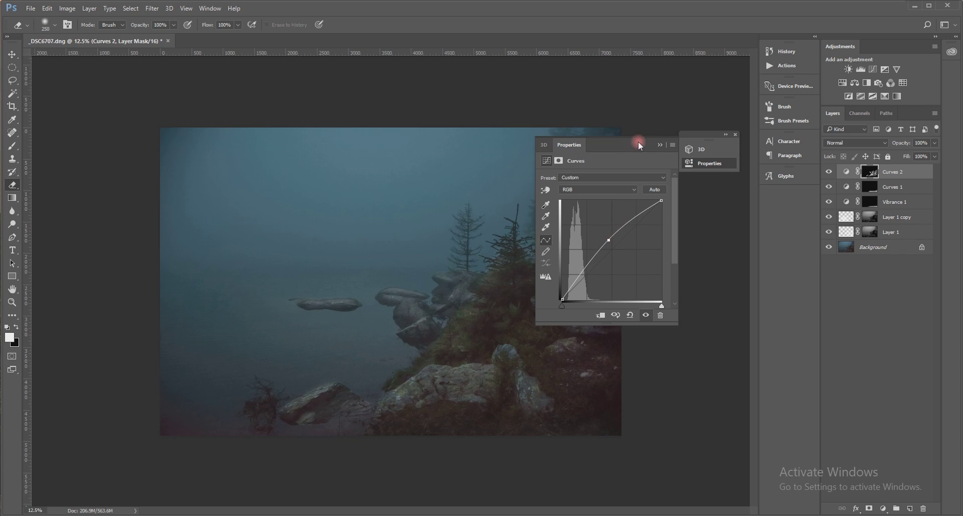
Step: Lower the Curves 2 midpoint to a very slight lift, and dock the floating Properties group below Glyphs
left_click_drag(637, 161, 730, 194)
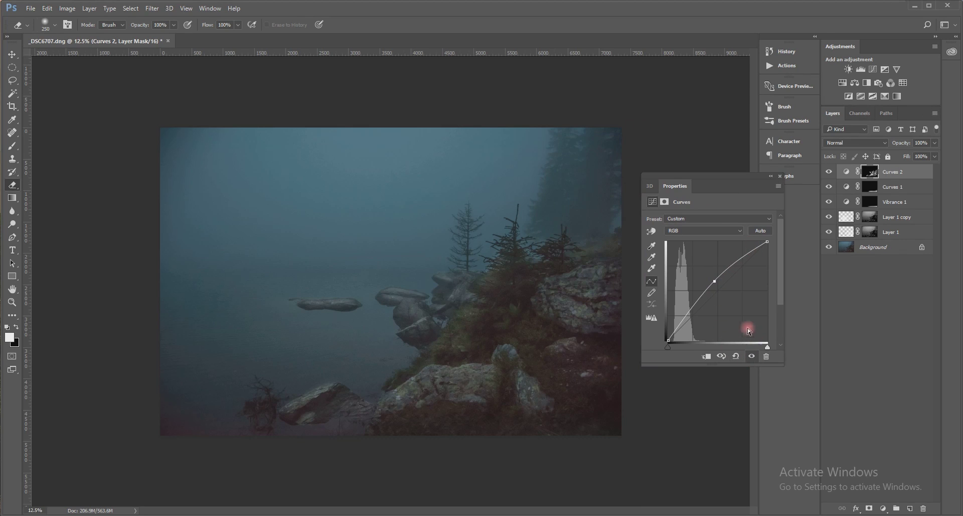
mouse_move(714, 280)
left_mouse_down()
mouse_move(709, 254)
mouse_move(714, 285)
left_mouse_up()
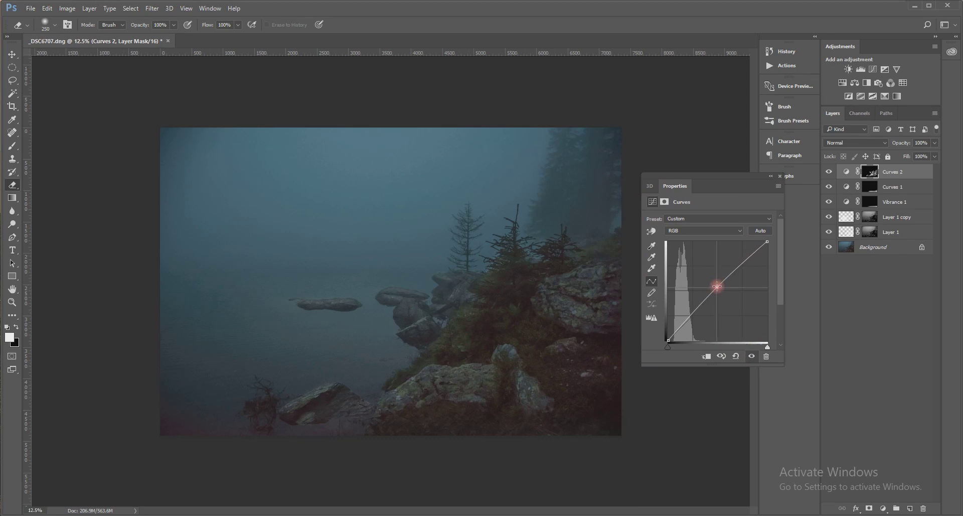
left_click(771, 177)
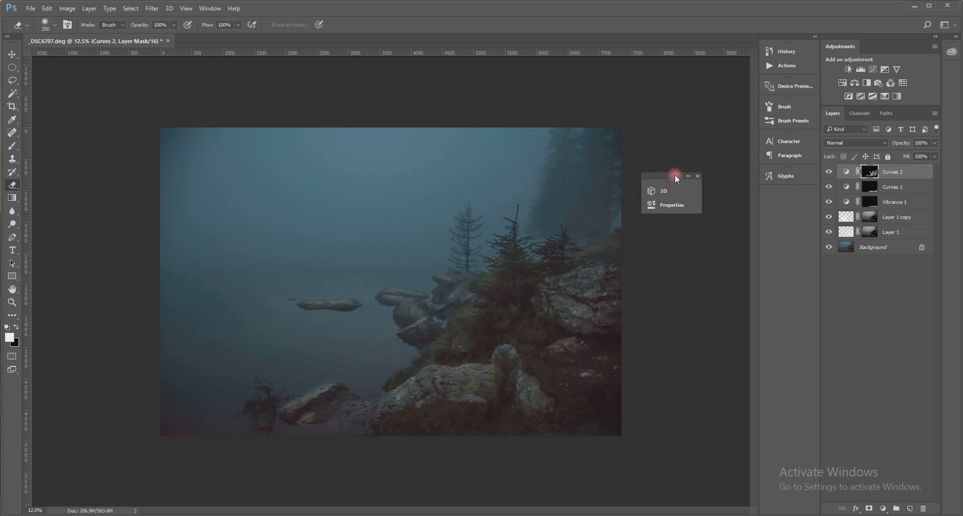
mouse_move(676, 175)
left_mouse_down()
mouse_move(744, 219)
mouse_move(794, 201)
left_mouse_up()
Step: Add a Vibrance adjustment layer above Curves 2 and raise its Saturation
left_click(873, 173)
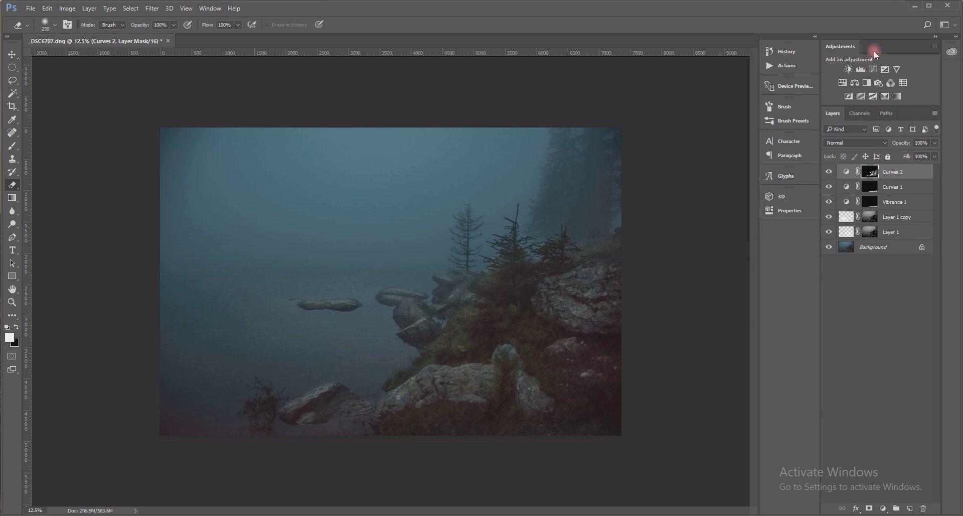
left_click(897, 69)
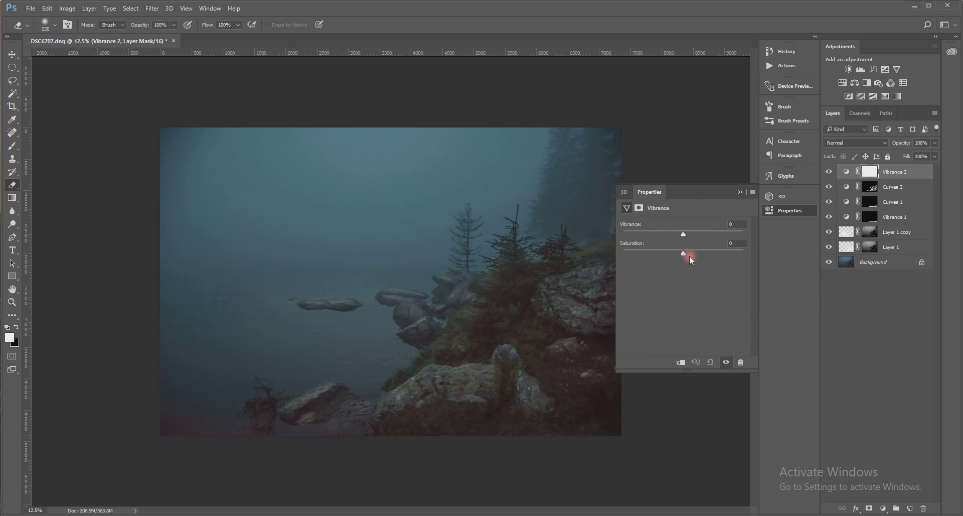
left_click_drag(683, 250, 718, 254)
left_click(741, 192)
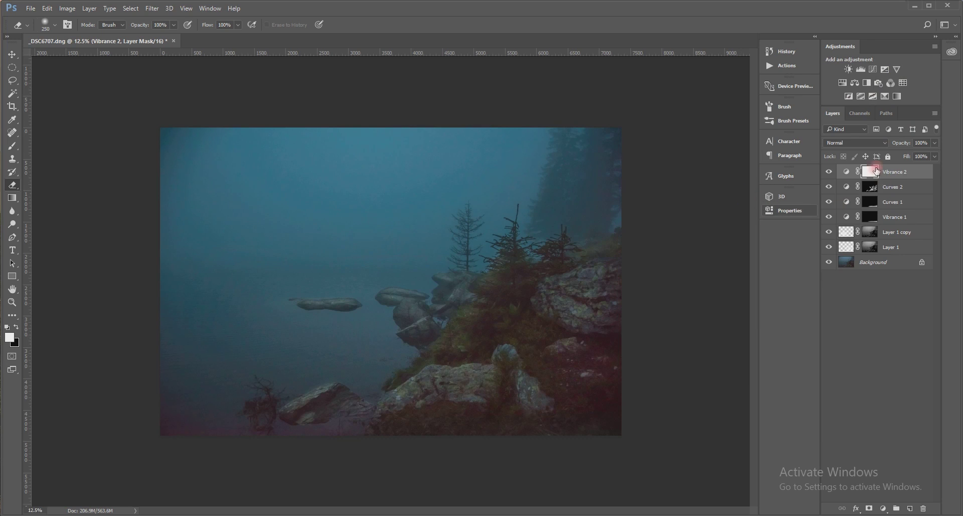
Step: Copy the Curves 2 mask onto the Vibrance 2 layer, replacing its existing mask
left_click(873, 188)
left_click_drag(874, 188, 872, 172)
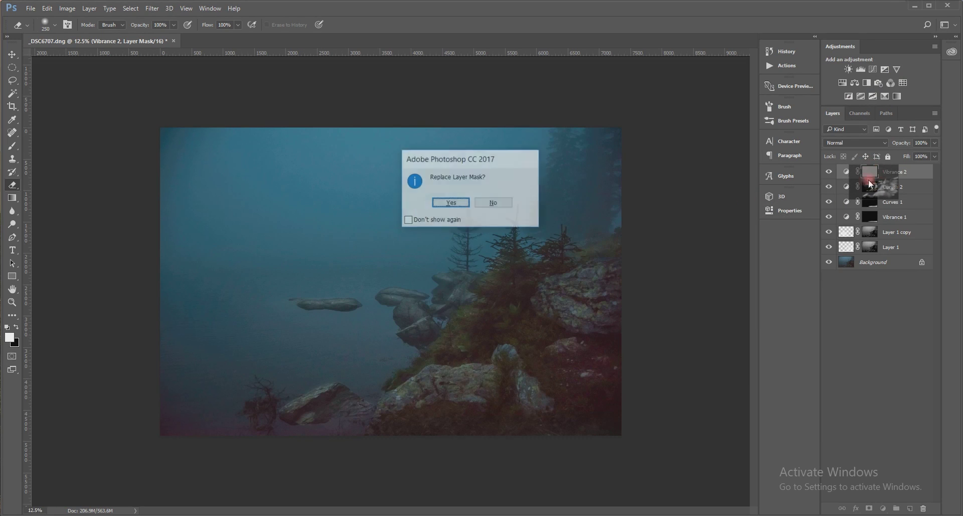
left_click(460, 203)
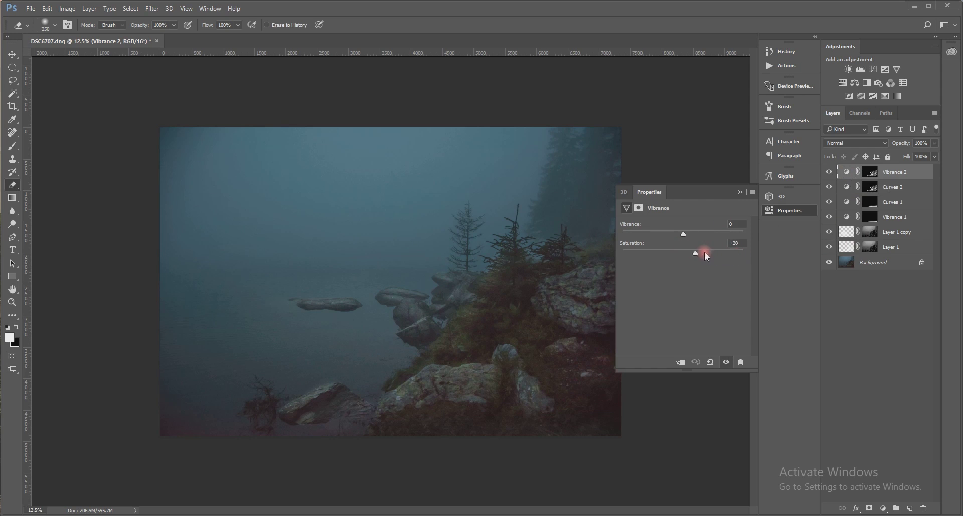
Step: Bring the Saturation of Vibrance 2 back down and reduce its Vibrance to mute the masked rocks and grass
left_click_drag(737, 254, 683, 248)
left_click_drag(683, 234, 716, 236)
left_click_drag(719, 242, 659, 234)
left_click(741, 192)
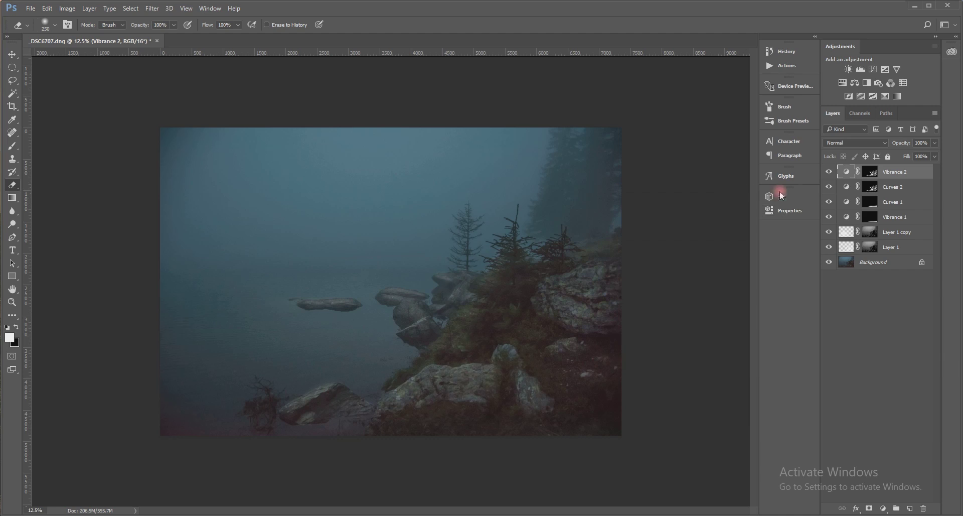
Step: Examine the foreground rocks and ground at 50% zoom, from the shoreline to the photo's right edge
key("ctrl+plus")
key("ctrl+plus")
key("ctrl+plus")
key("ctrl+plus")
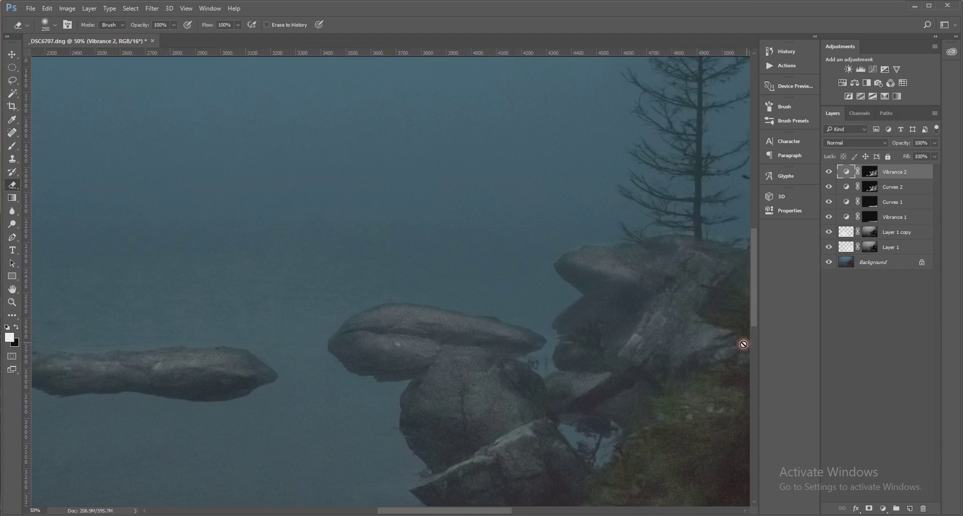
left_click_drag(630, 338, 497, 153)
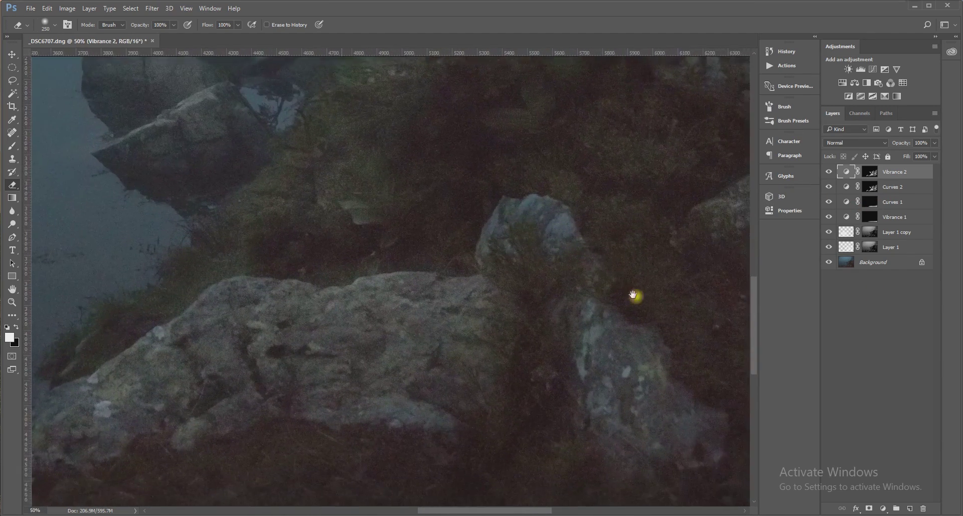
left_click_drag(637, 294, 528, 105)
left_click_drag(619, 271, 482, 343)
mouse_move(559, 260)
left_mouse_down()
mouse_move(566, 323)
mouse_move(540, 333)
left_mouse_up()
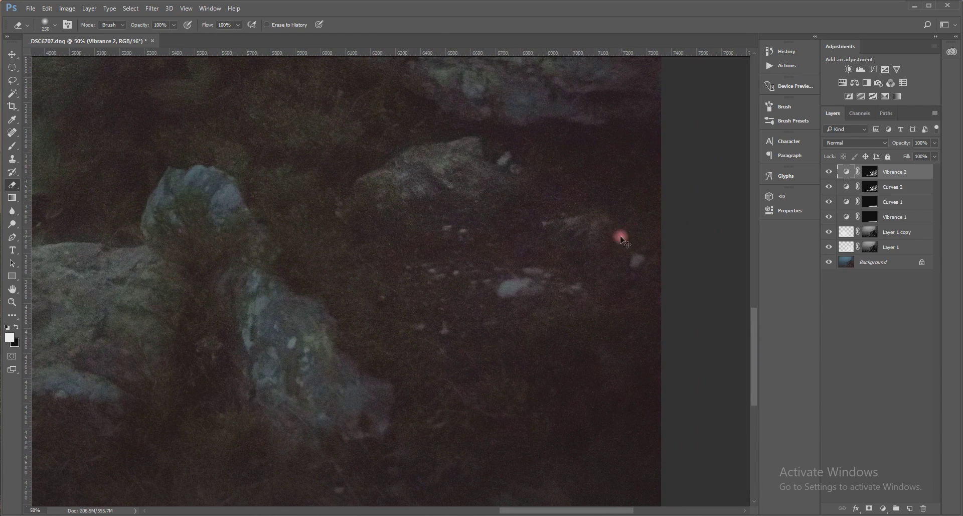
key("ctrl+0")
key("ctrl+minus")
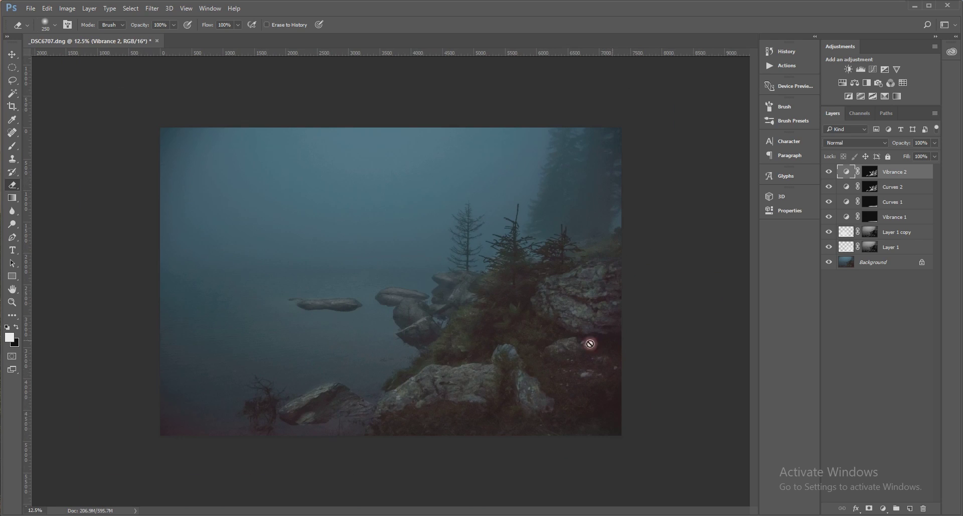
Step: Paint white on the Vibrance 1 mask over the ground beside the upright rock with the Brush at 18% flow
left_click(873, 220)
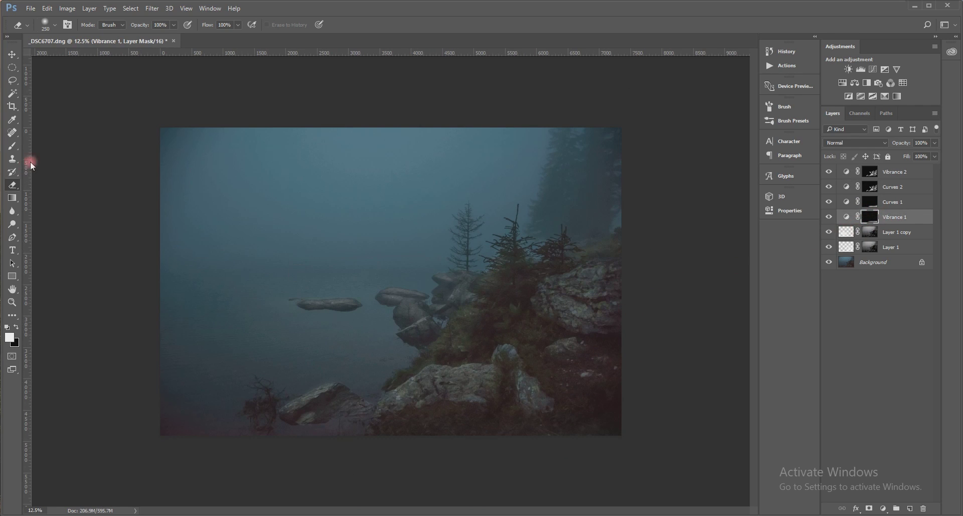
left_click(16, 147)
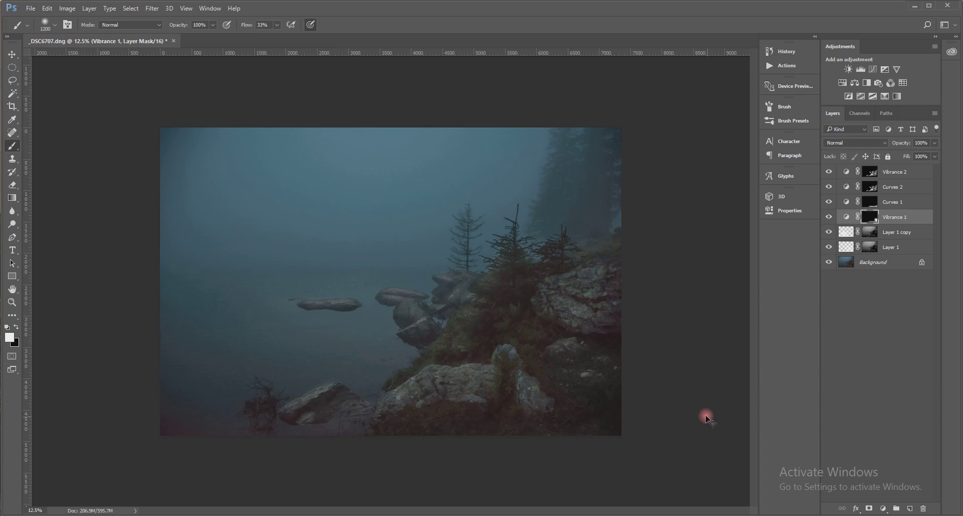
left_click(277, 24)
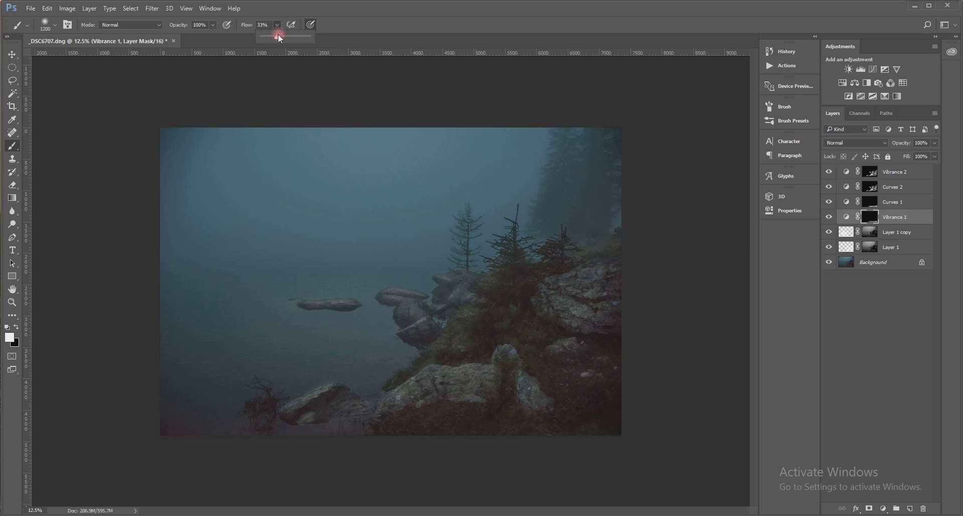
left_click_drag(271, 40, 273, 40)
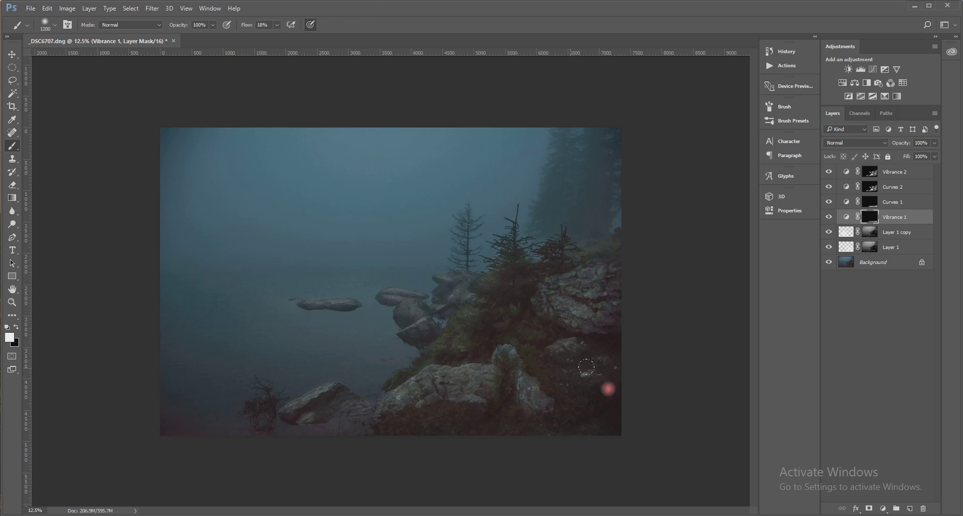
left_click_drag(585, 368, 552, 359)
Step: Continue painting white on the Vibrance 1 mask over the reddish ground in the photo's bottom-right corner
key("ctrl+plus")
key("ctrl+plus")
key("ctrl+plus")
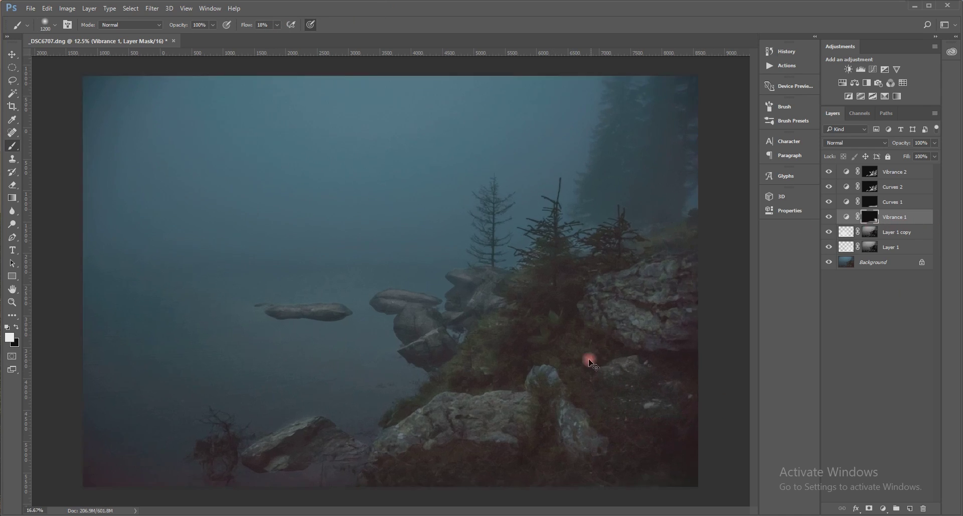
left_click_drag(630, 403, 383, 133)
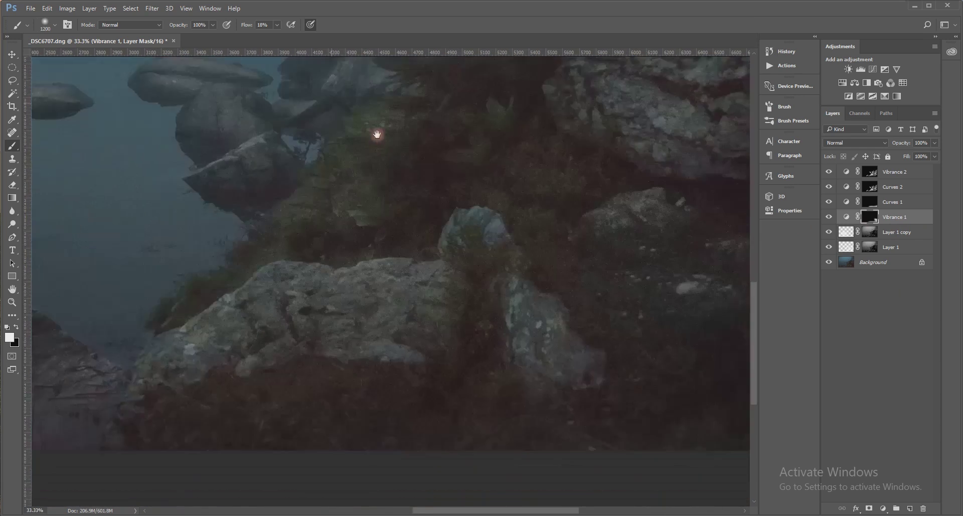
mouse_move(512, 314)
left_mouse_down()
mouse_move(602, 416)
mouse_move(555, 383)
left_mouse_up()
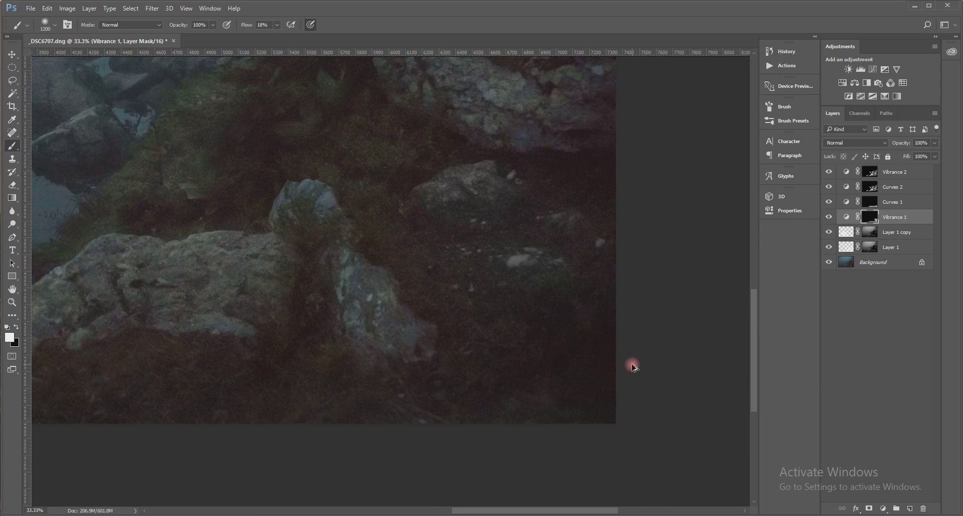
left_click(577, 330)
left_click(653, 174)
left_click(607, 361)
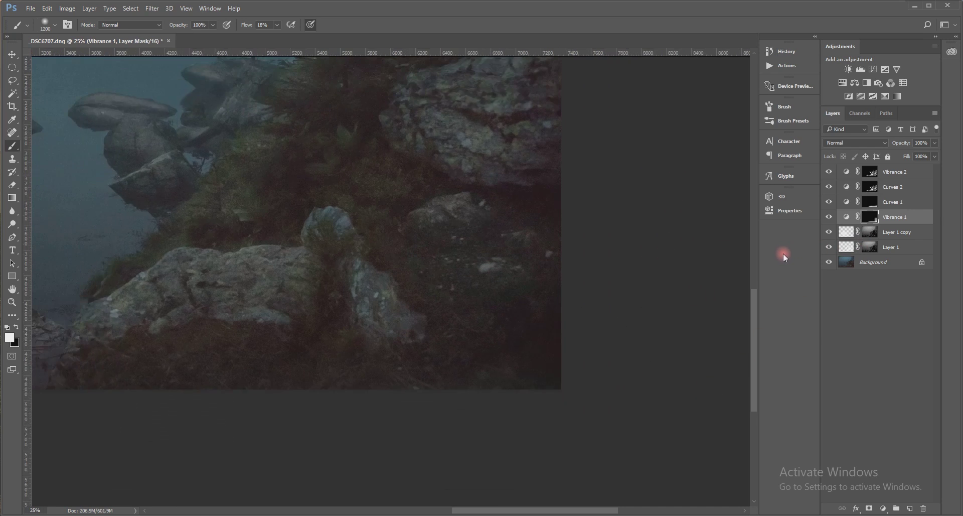
Step: Stamp all visible layers onto a new layer above Vibrance 2
key("ctrl+minus")
key("ctrl+minus")
key("ctrl+minus")
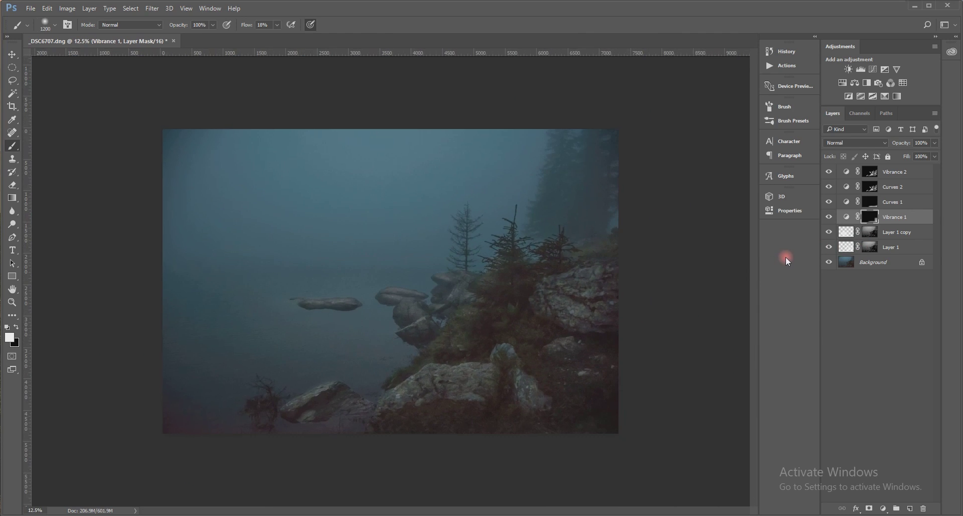
key("ctrl+minus")
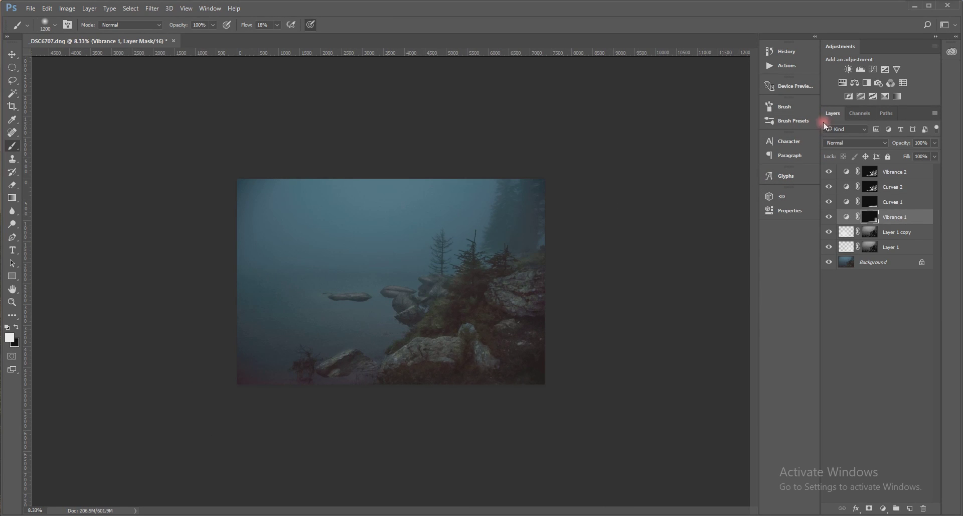
left_click(847, 174)
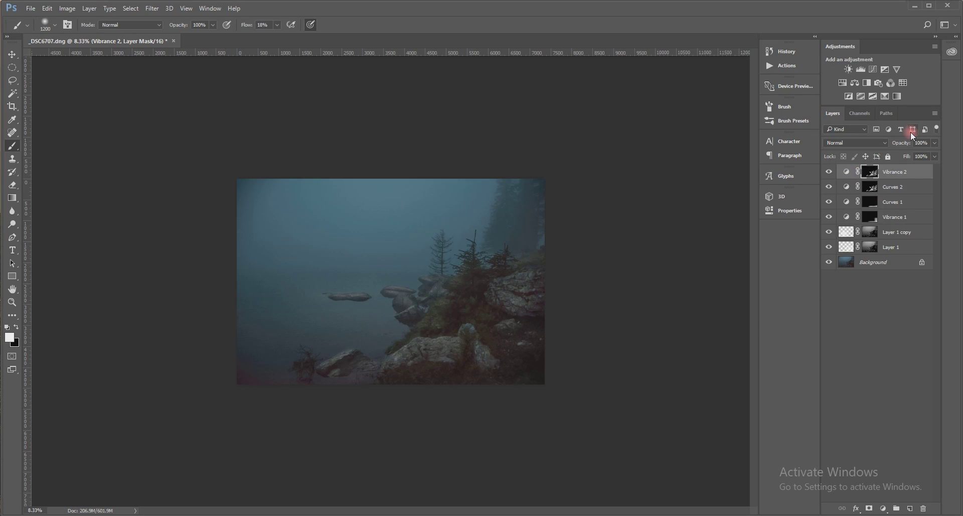
key("ctrl+shift+alt+n")
key("ctrl+shift+alt+e")
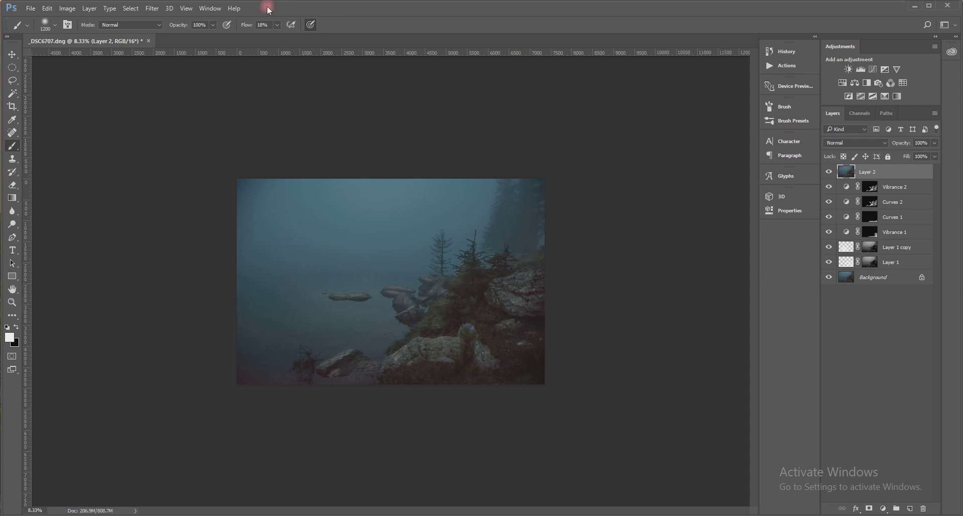
Step: Apply a Gaussian Blur with an 89.9-pixel radius to the merged Layer 2
left_click(152, 8)
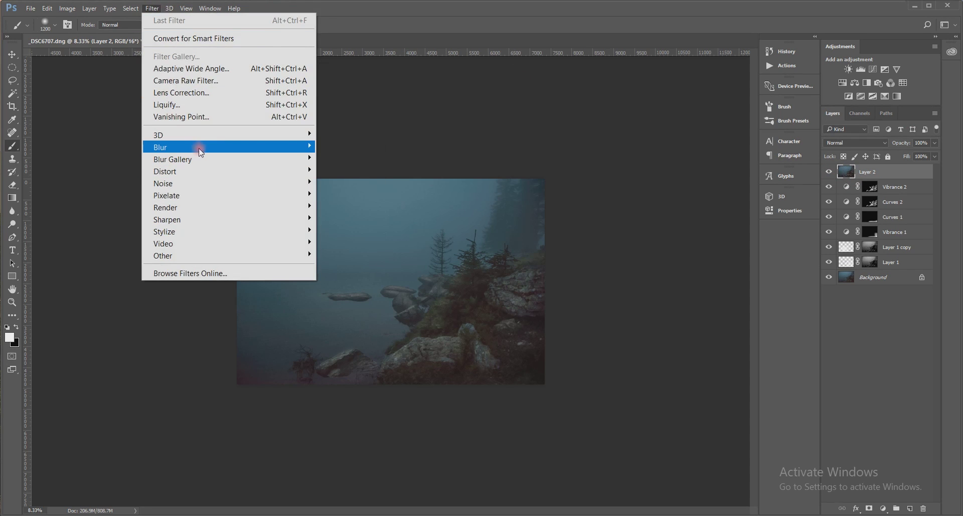
mouse_move(194, 147)
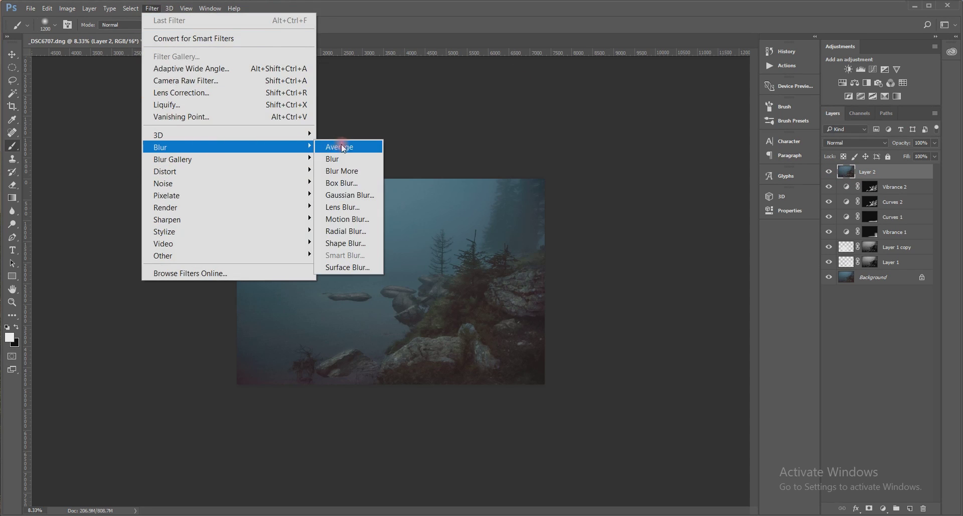
left_click(365, 195)
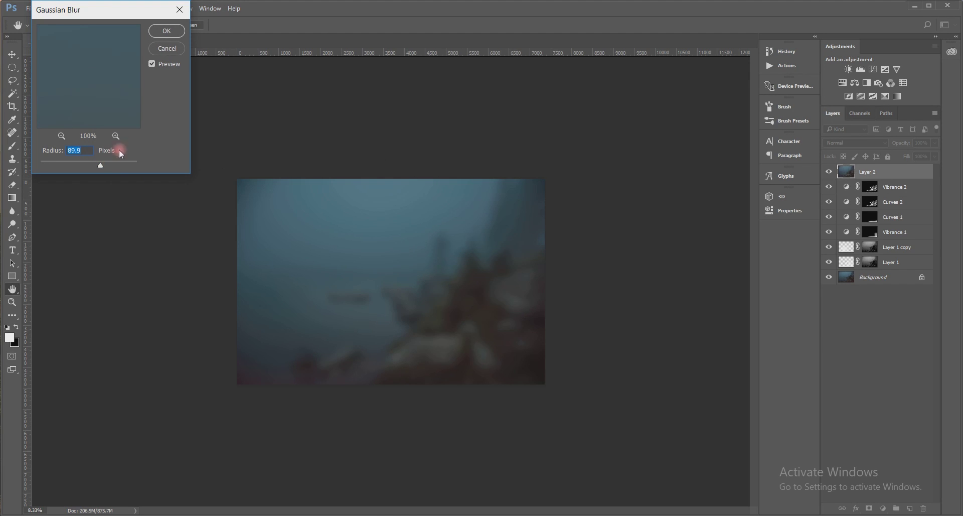
left_click(166, 31)
key("b")
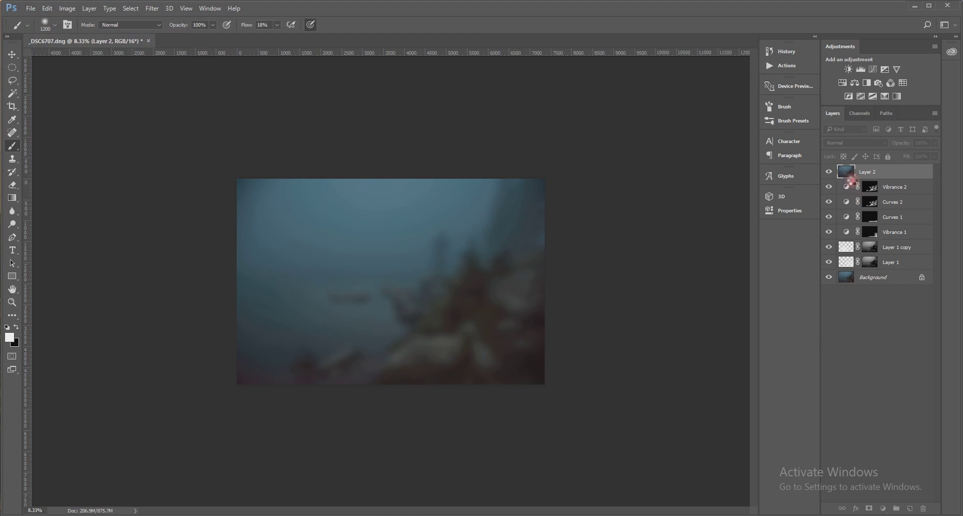
Step: Set Layer 2's blend mode to Screen and lower its opacity to 26%
left_click(845, 173)
left_click(854, 143)
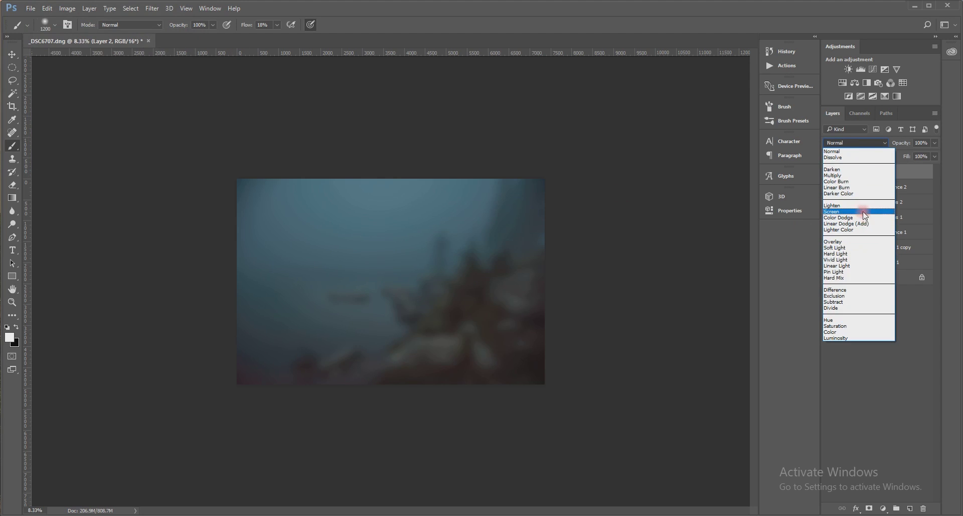
left_click(864, 211)
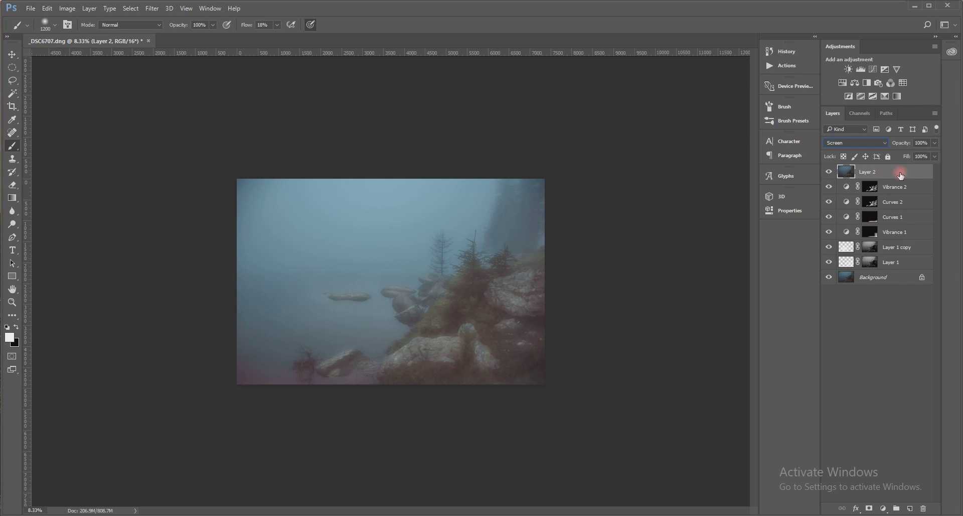
left_click(935, 142)
left_click_drag(905, 151, 896, 150)
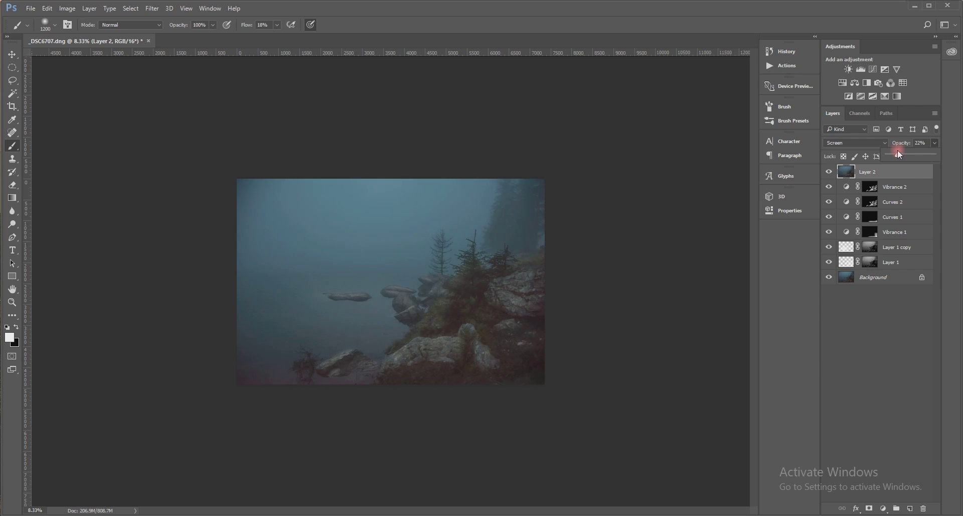
left_click_drag(898, 150, 896, 151)
left_click(873, 172)
left_click(934, 143)
Step: Add a mask to Layer 2 and fill it with a vertical white-to-black linear gradient that hides the glow over the lower foreground
left_click(848, 171)
left_click(871, 508)
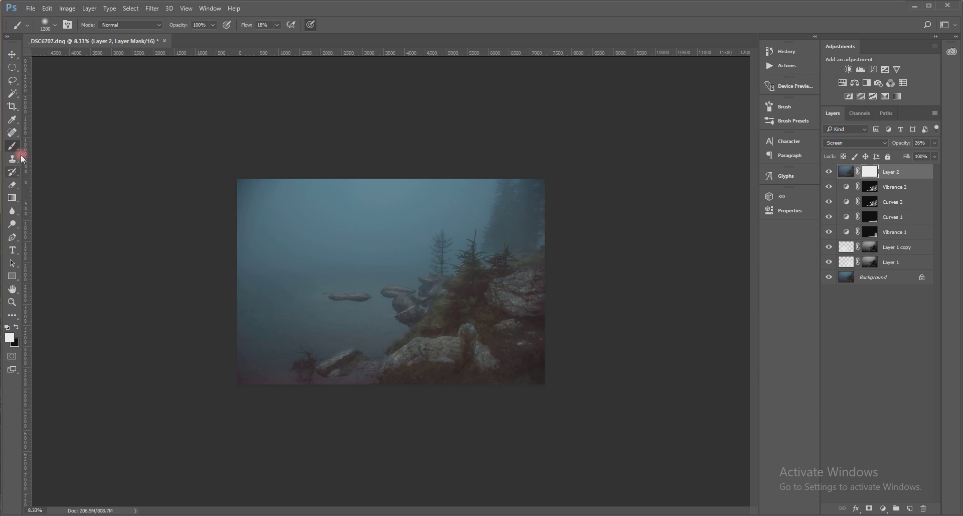
left_click(12, 199)
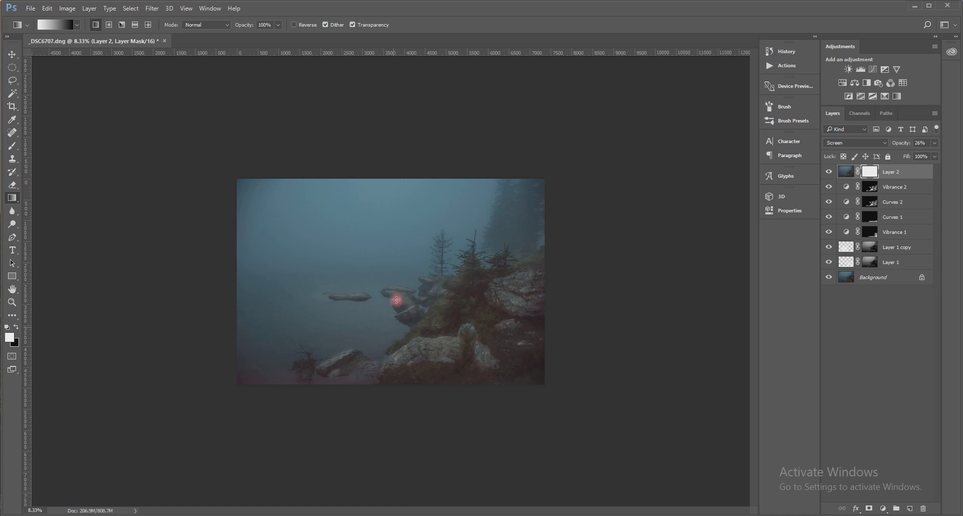
left_click_drag(382, 145, 379, 312)
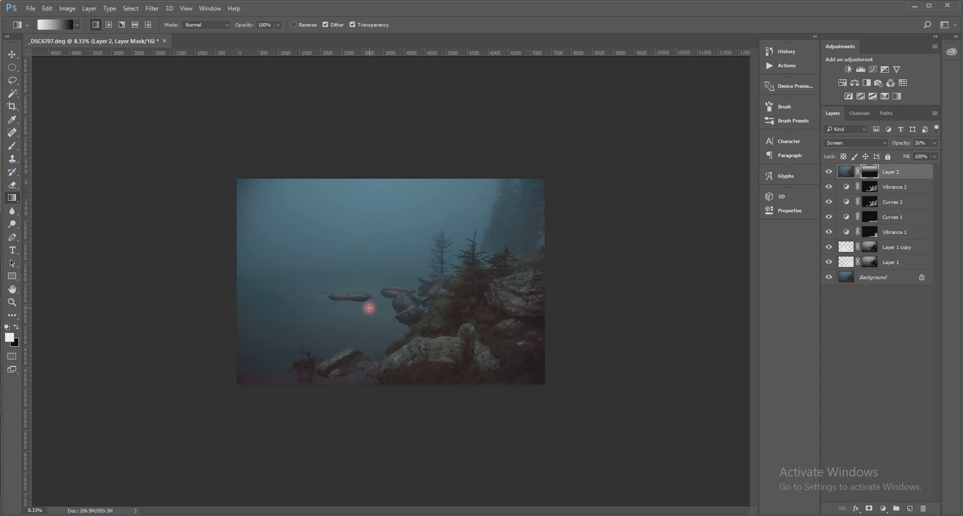
left_click_drag(391, 155, 390, 380)
left_click_drag(407, 254, 407, 364)
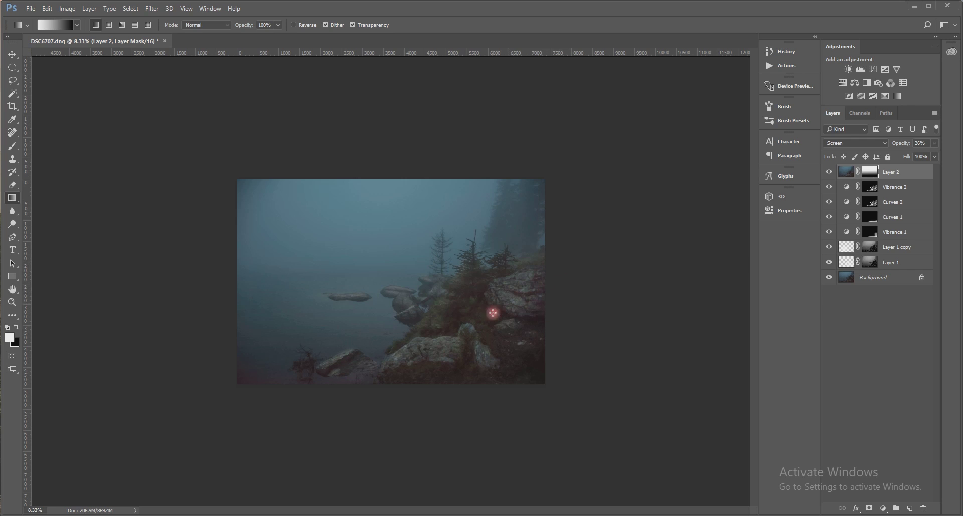
scroll(510, 330, "up", 3)
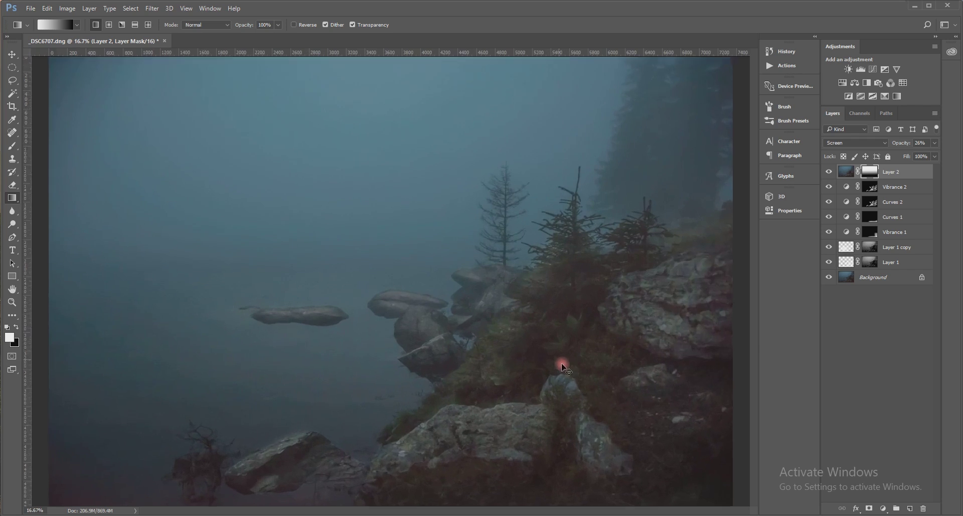
left_click_drag(547, 374, 396, 272)
scroll(403, 272, "down", 1)
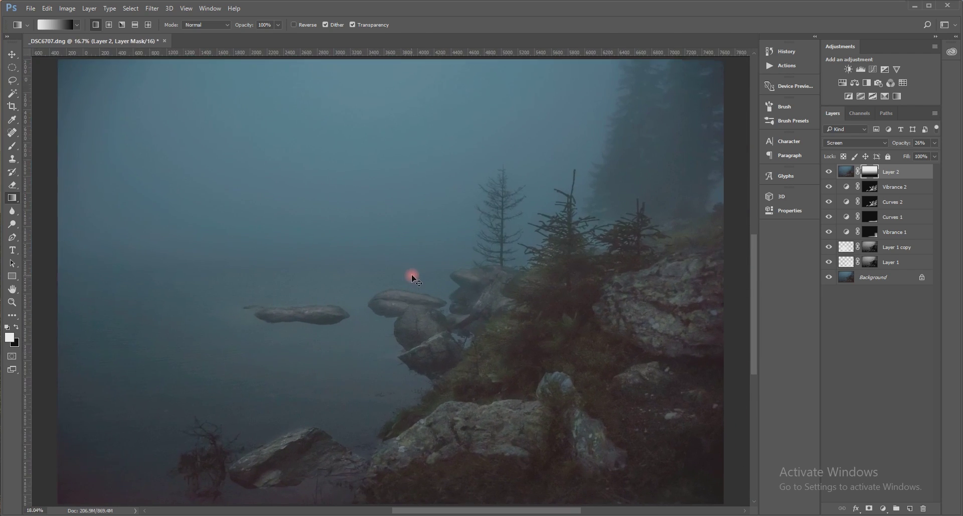
scroll(416, 279, "down", 1)
scroll(417, 279, "down", 1)
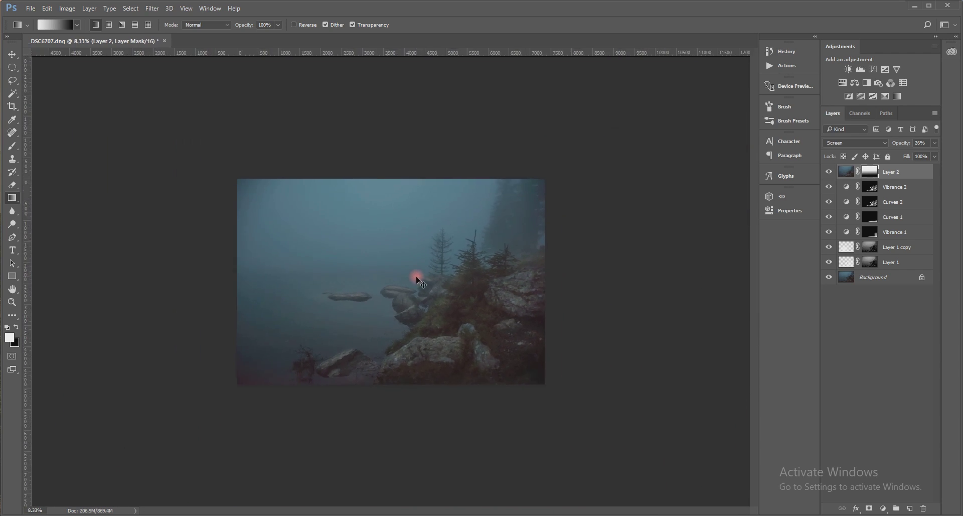
scroll(419, 280, "up", 1)
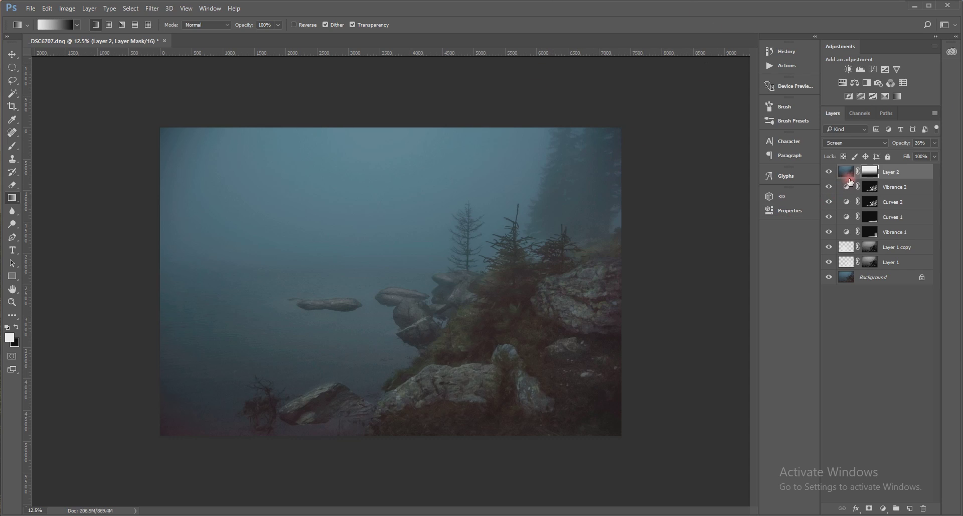
Step: Create a new top layer and stamp a merged copy of all visible layers onto it
left_click(945, 136)
key("ctrl+shift+alt+n")
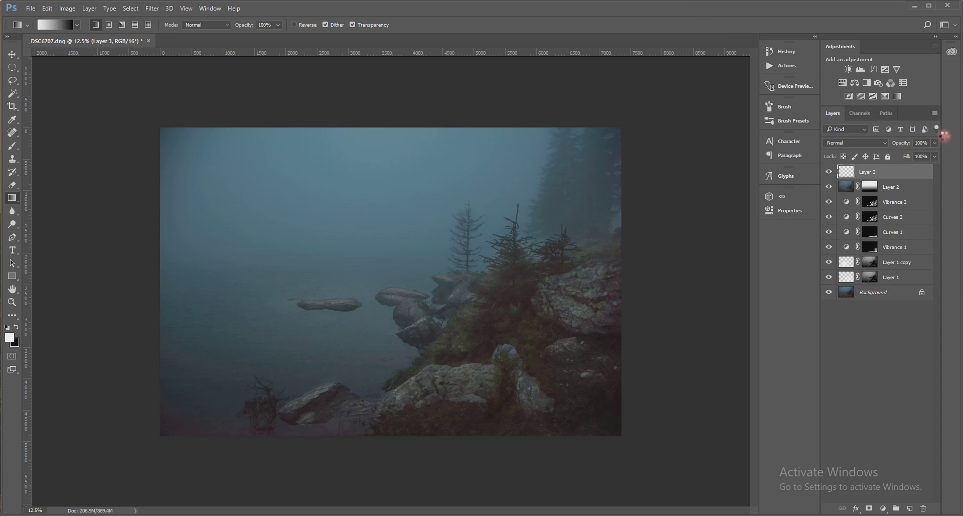
key("ctrl+shift+alt+e")
Step: Apply the Reduce Noise filter to the merged layer, raising Strength, slightly raising Sharpen Details and lowering Preserve Details
left_click(155, 8)
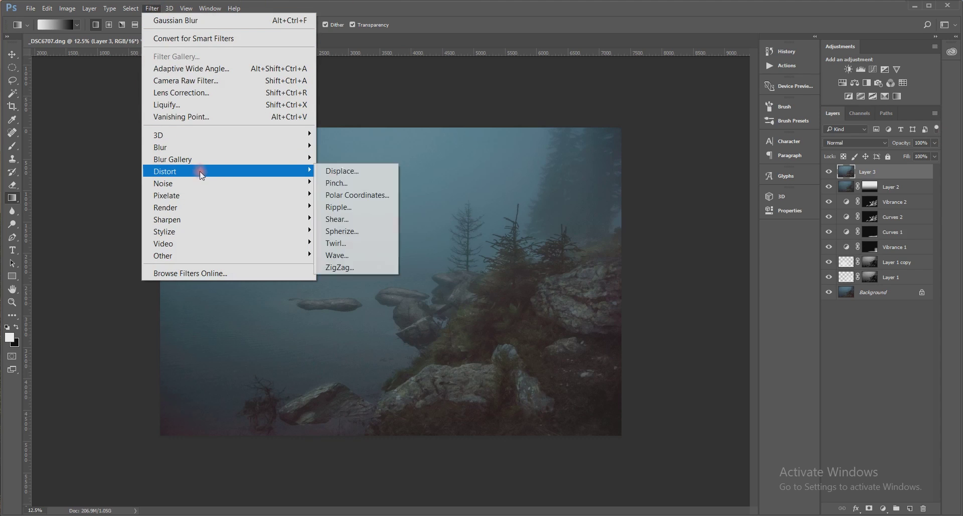
mouse_move(307, 186)
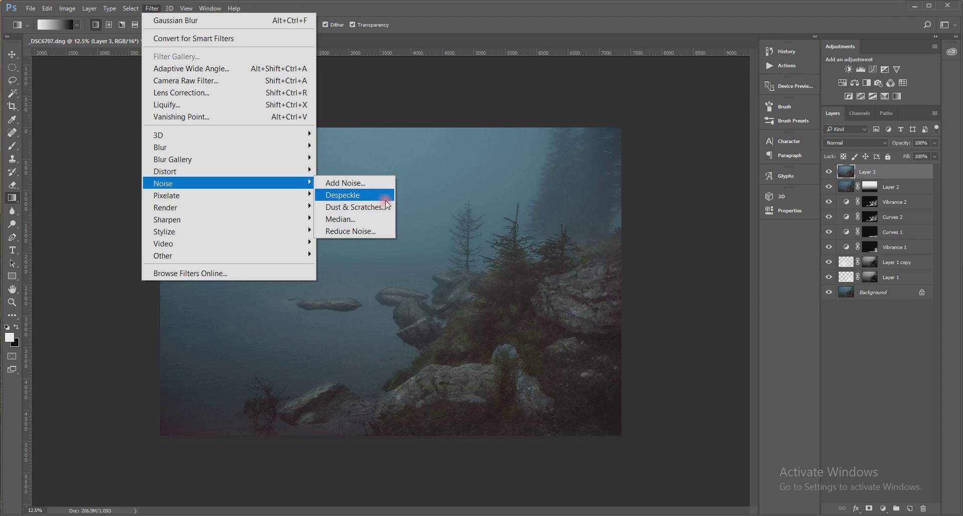
left_click(370, 230)
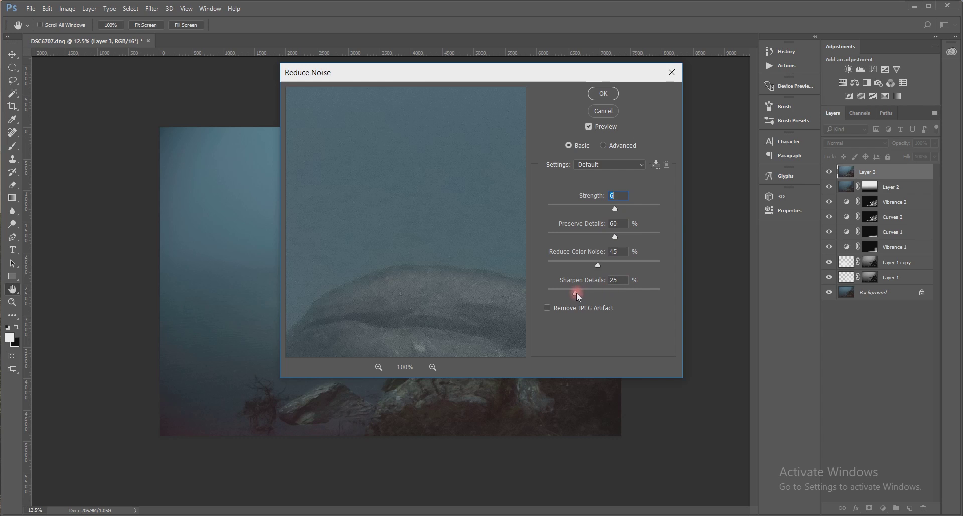
left_click_drag(576, 292, 581, 294)
left_click_drag(615, 212, 627, 212)
left_click_drag(628, 209, 634, 210)
left_click_drag(615, 237, 600, 234)
left_click(632, 210)
left_click(607, 96)
key("g")
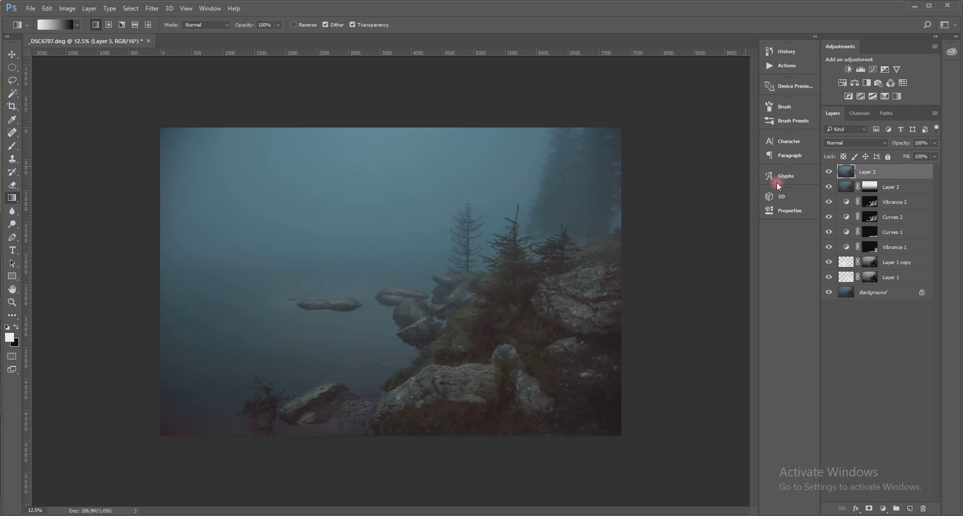
Step: Compare the rocks and water up close with the noise-reduced layer hidden and shown
key("ctrl+plus")
key("ctrl+plus")
key("ctrl+plus")
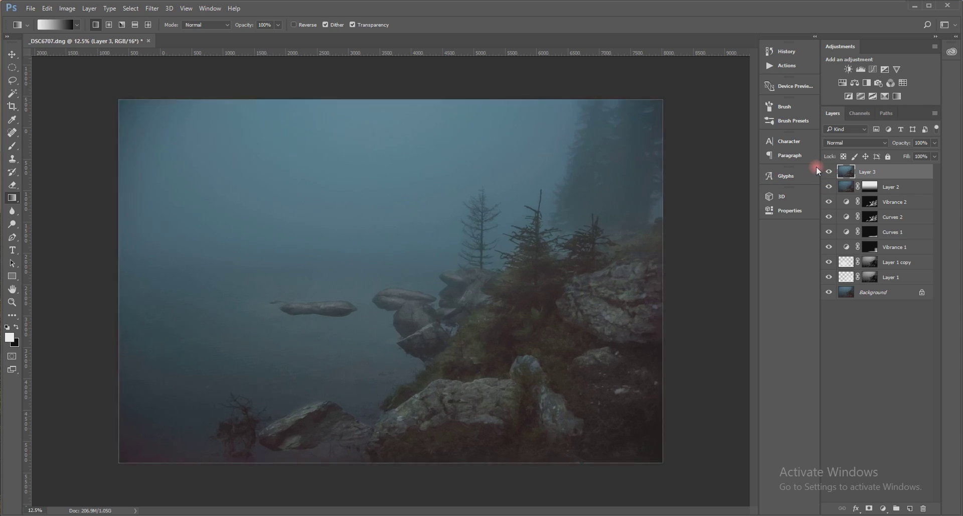
key("ctrl+plus")
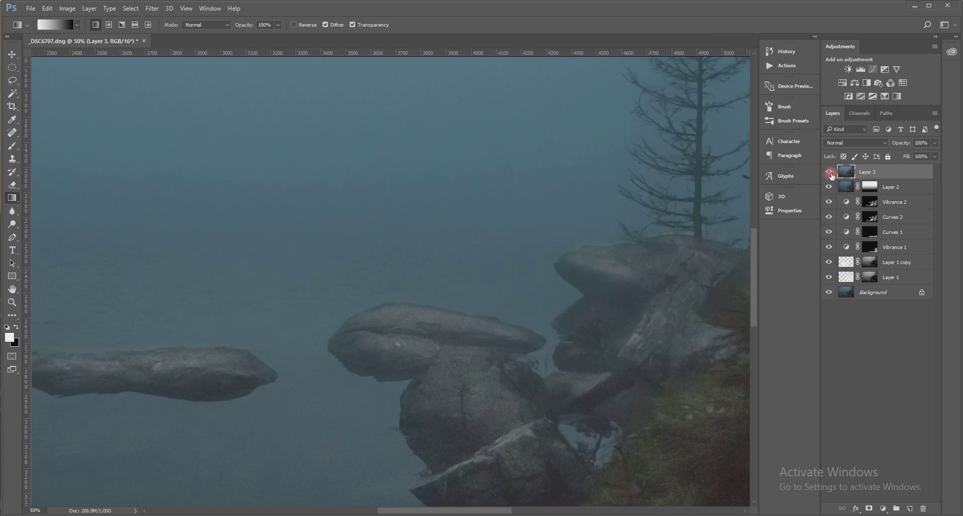
left_click(828, 171)
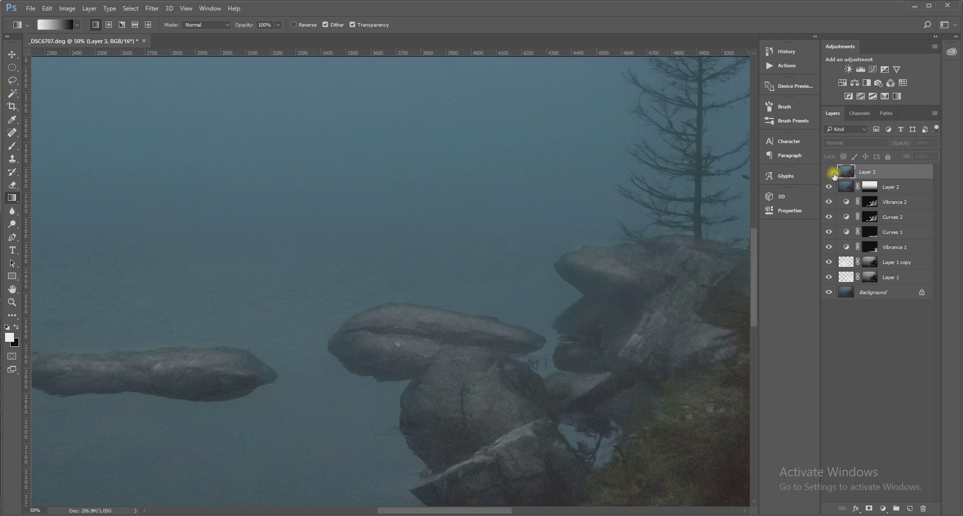
left_click(829, 172)
left_click(829, 171)
left_click(833, 174)
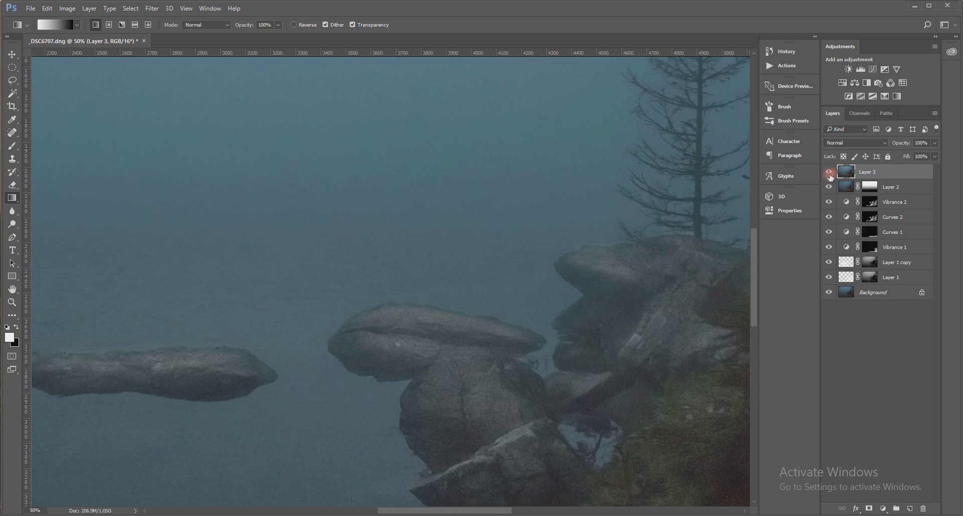
key("ctrl+minus")
key("ctrl+minus")
key("ctrl+minus")
key("ctrl+minus")
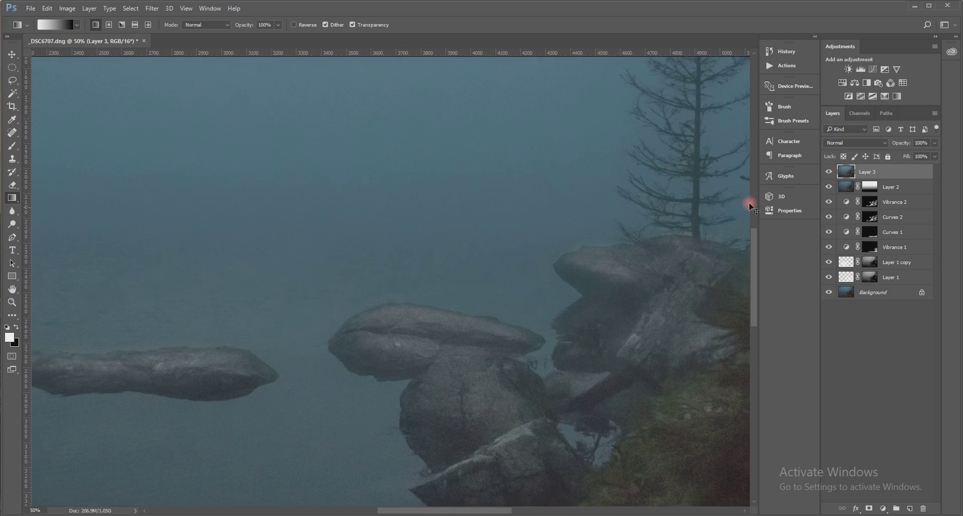
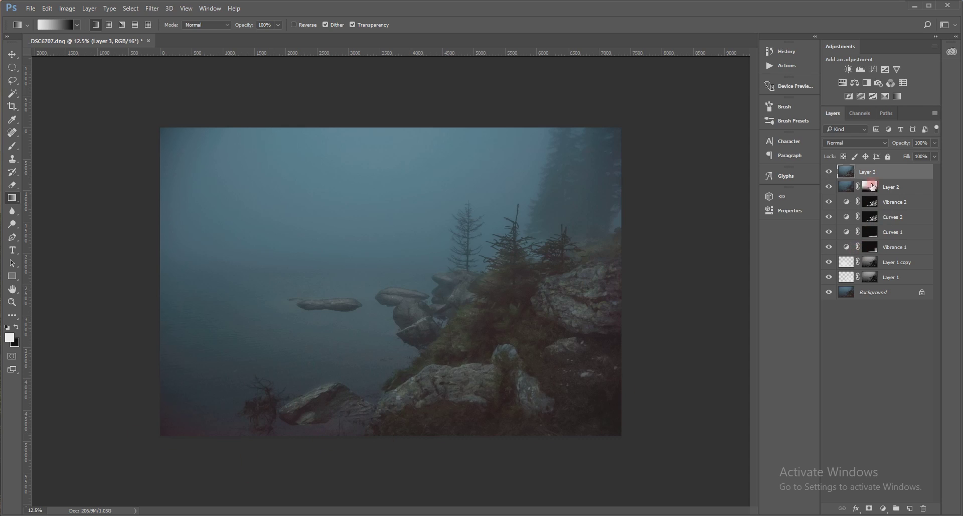
Step: Add a Vibrance adjustment layer with Saturation -65 and limit it to the purple-tinted lower-left corner using a black, brush-painted mask
left_click(898, 69)
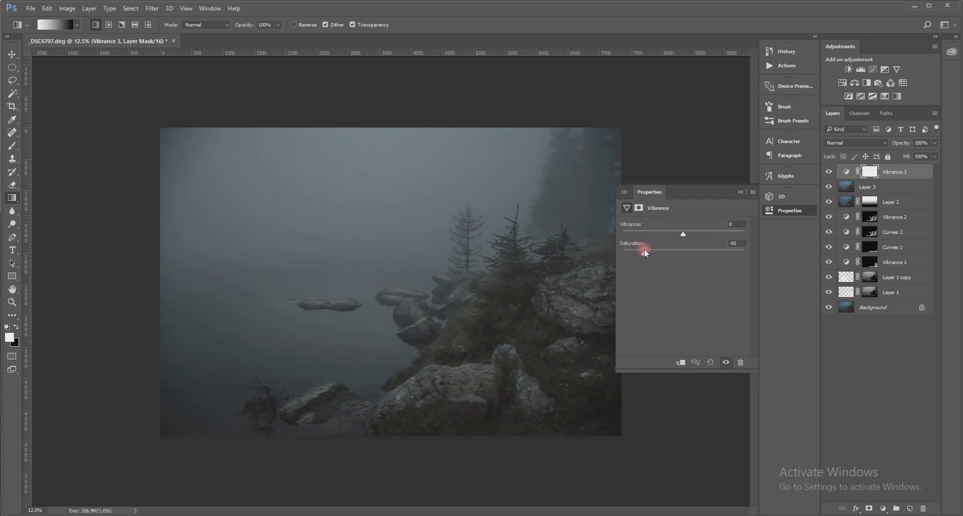
left_click(741, 192)
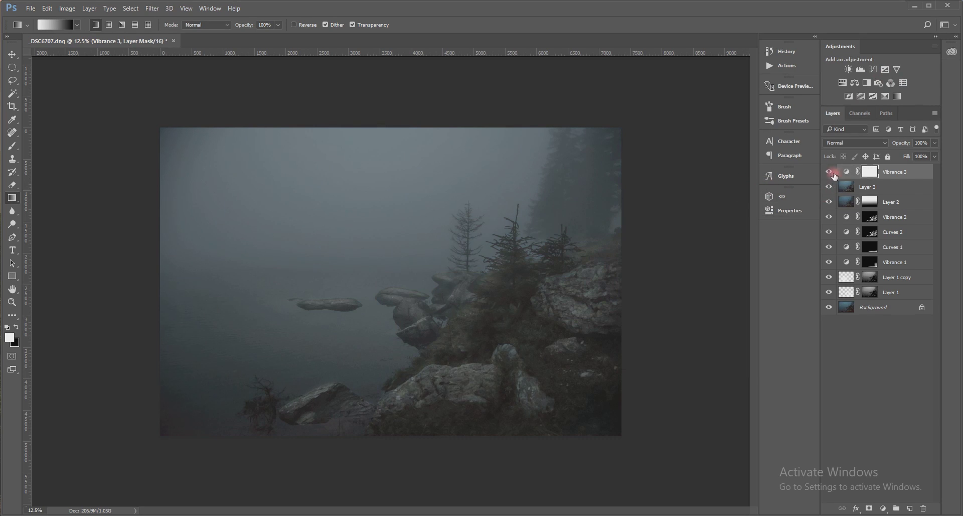
left_click(921, 464)
left_click(14, 149)
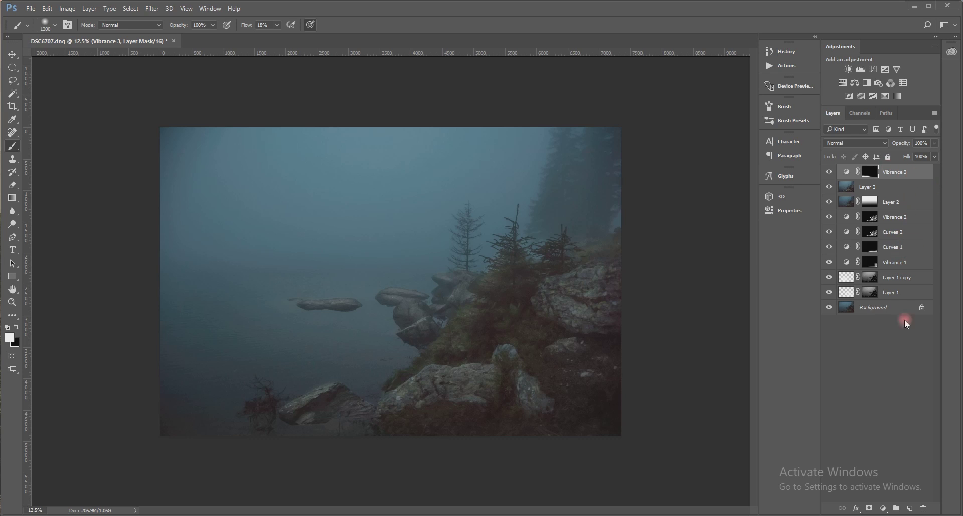
Step: Paint a large soft white glow in the photo's upper-left sky on a new layer, using a 4800 px brush at 100% flow
left_click(910, 508)
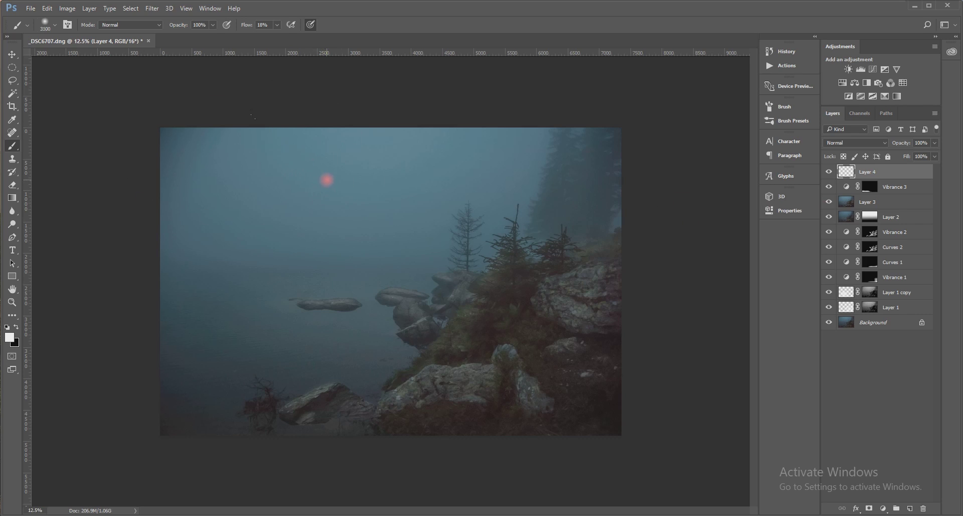
left_click(278, 25)
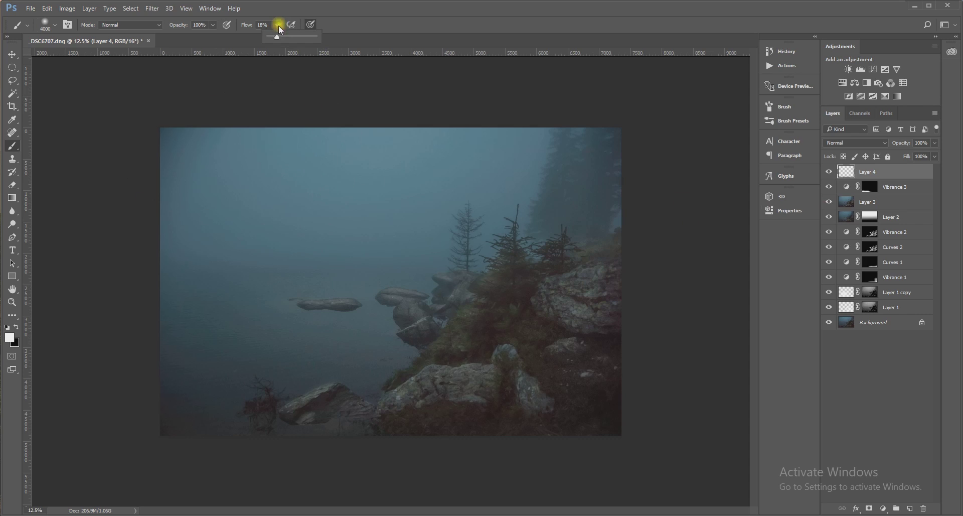
left_click_drag(280, 37, 324, 36)
left_click(420, 20)
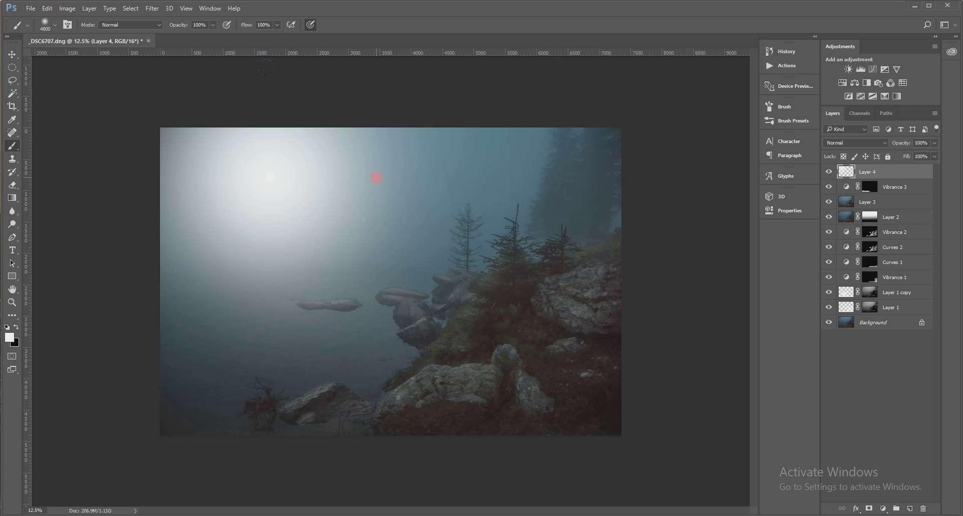
Step: Reduce the white glow layer's opacity to 5%
left_click(935, 143)
left_click_drag(910, 151, 890, 154)
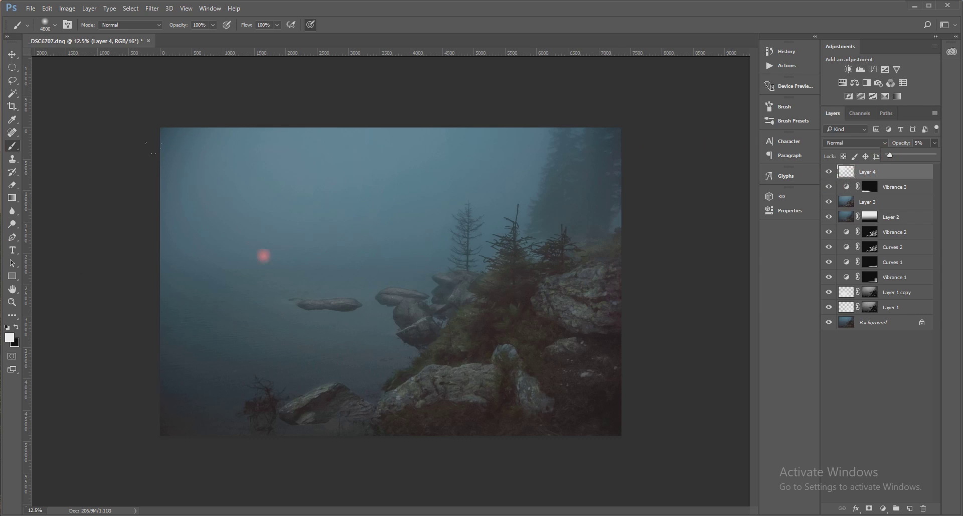
left_click(853, 181)
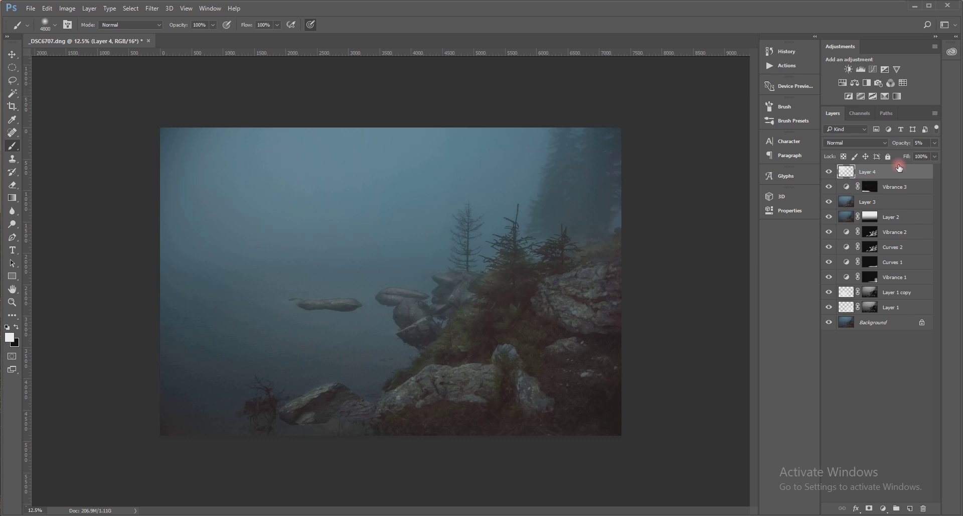
Step: Stamp all visible layers onto a new top layer and apply a High Pass filter with a 2.1 pixel radius
key("ctrl+shift+alt+n")
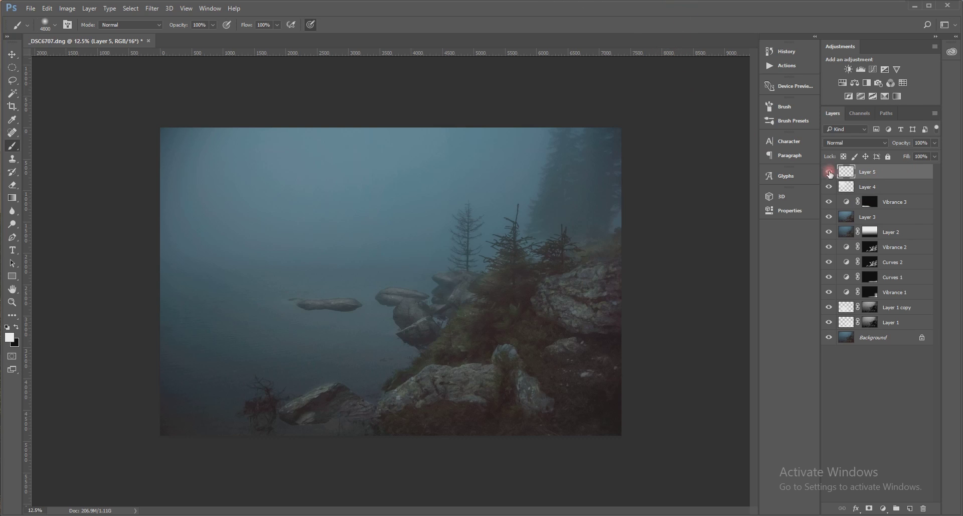
key("ctrl+shift+alt+e")
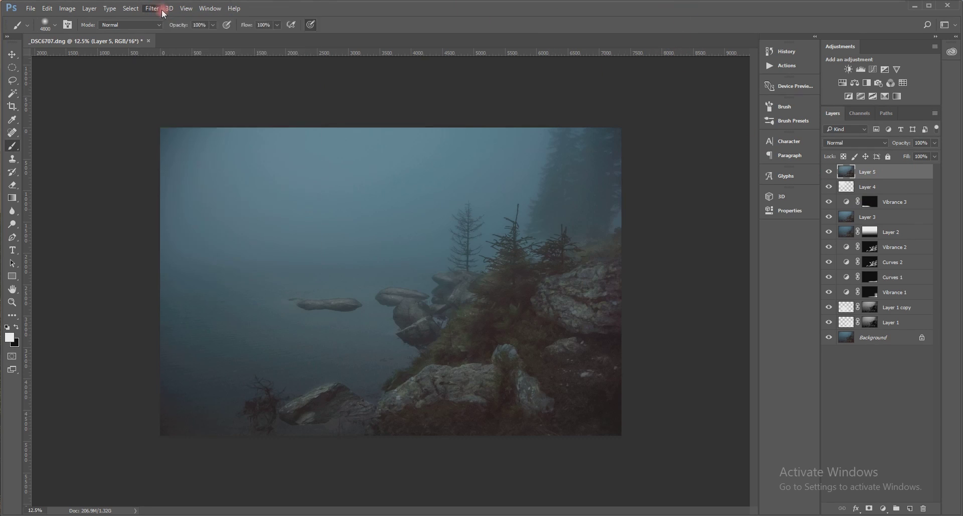
left_click(156, 9)
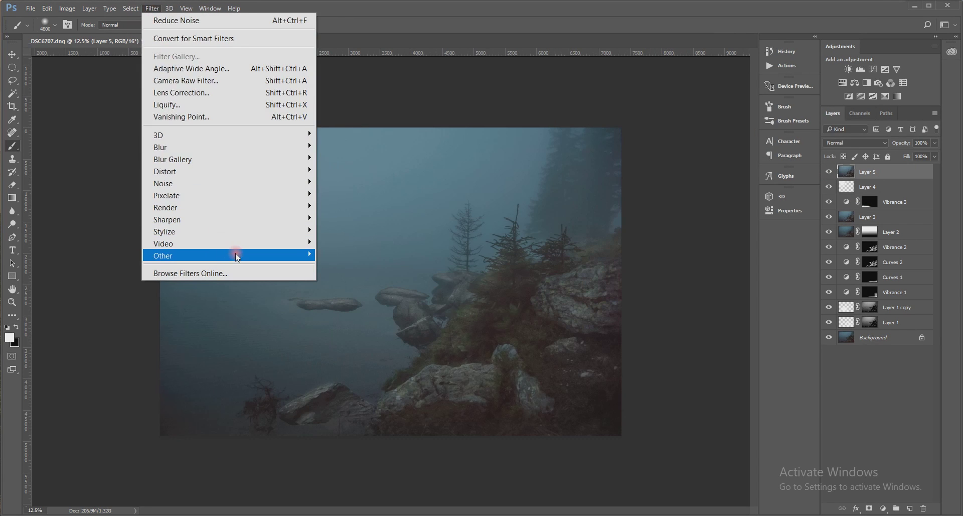
mouse_move(253, 255)
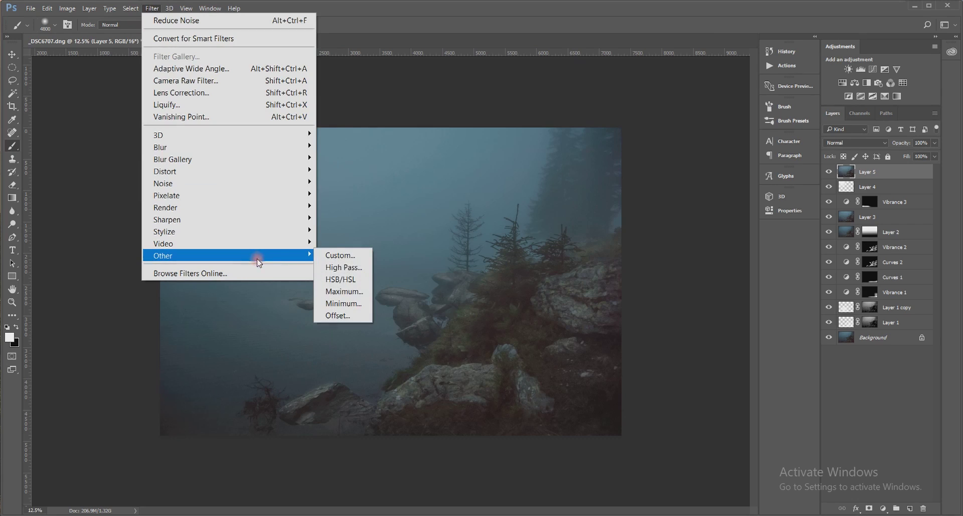
left_click(354, 268)
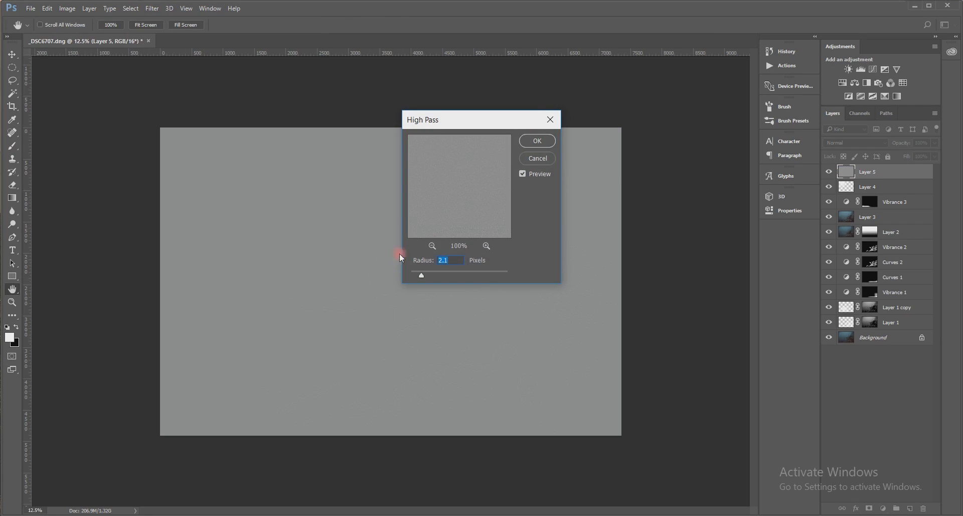
left_click(542, 142)
key("b")
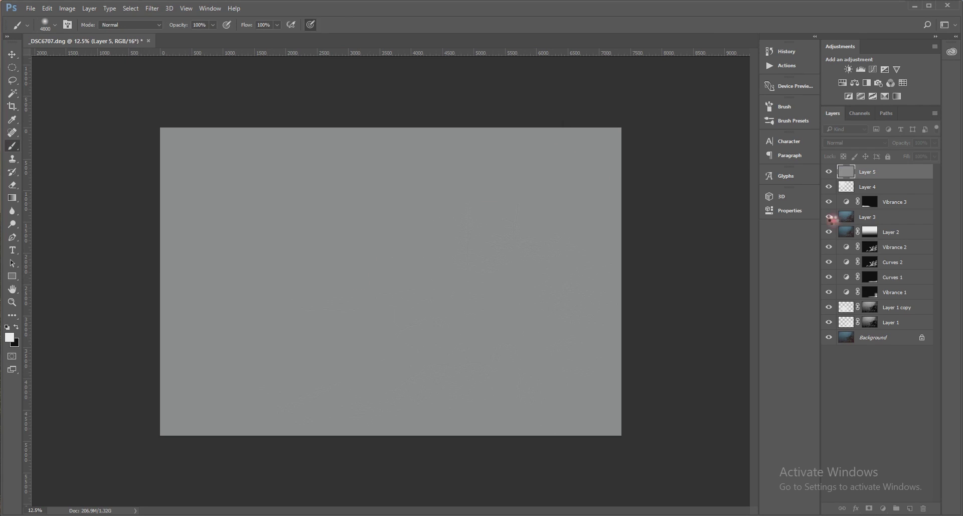
Step: Set the high-pass layer's blend mode to Hard Light and give it the gradient layer mask from Layer 2
left_click(860, 143)
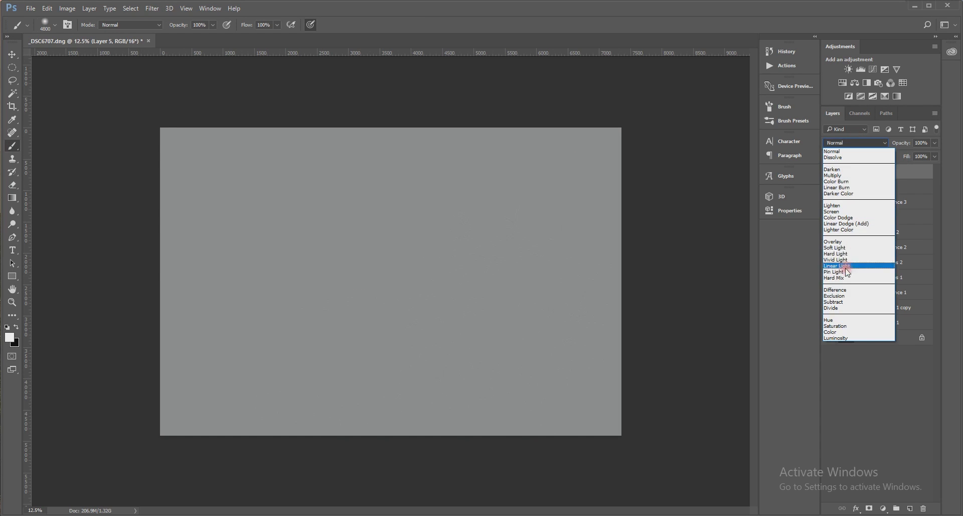
left_click(868, 255)
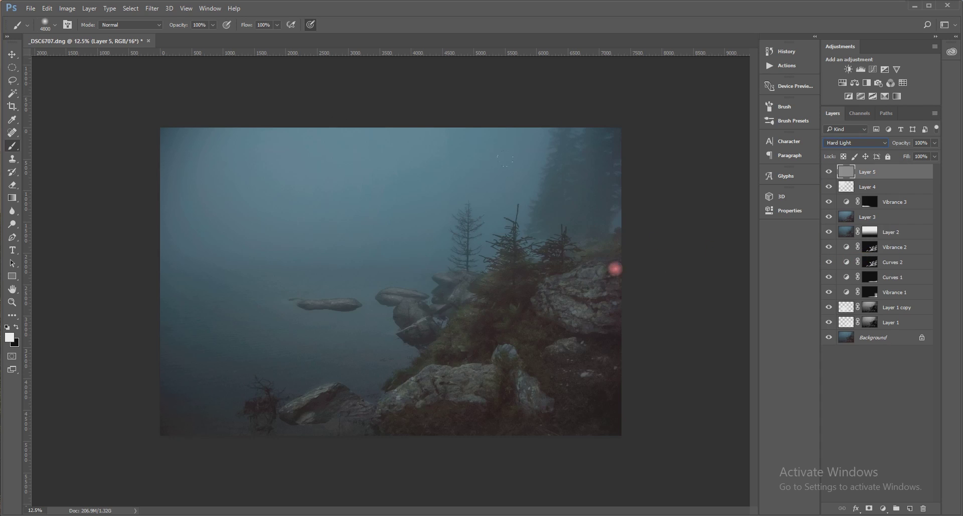
left_click(869, 508)
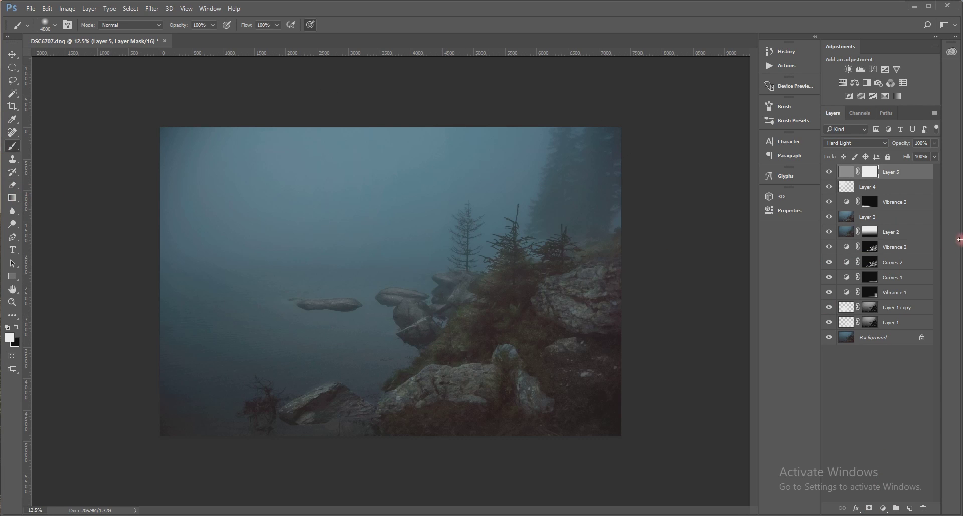
left_click_drag(865, 233, 872, 241)
left_click_drag(872, 234, 876, 173)
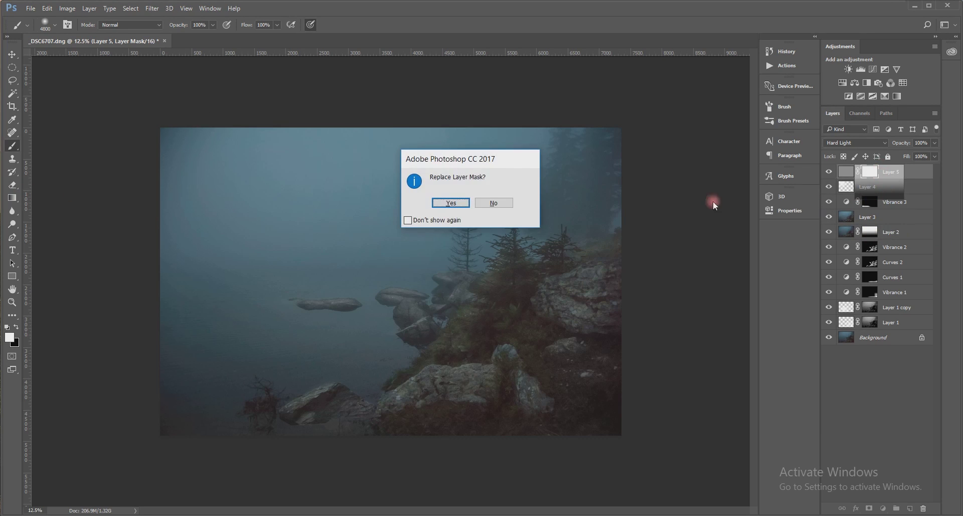
left_click(448, 210)
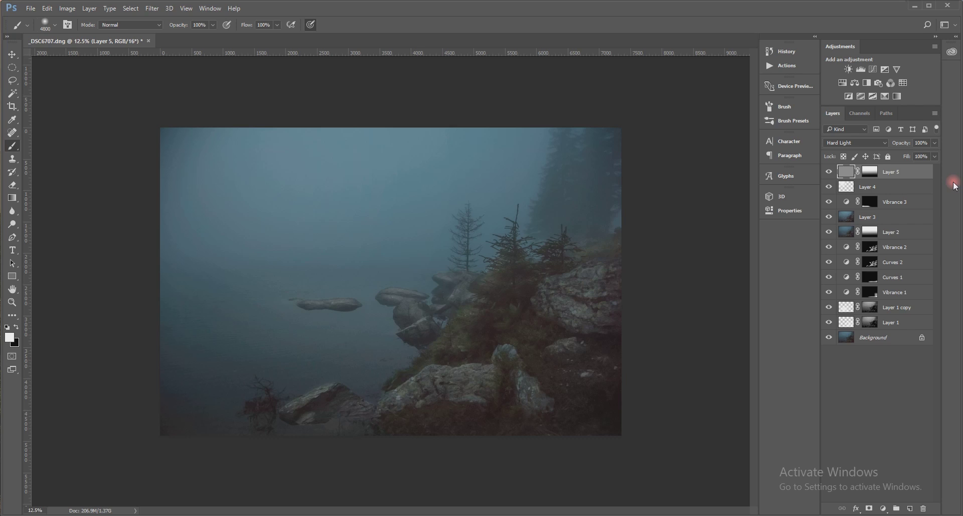
Step: Stamp all visible layers onto a new top layer and start a Camera Raw adjustment with Highlights +5 and Whites +18
key("ctrl+shift+alt+n")
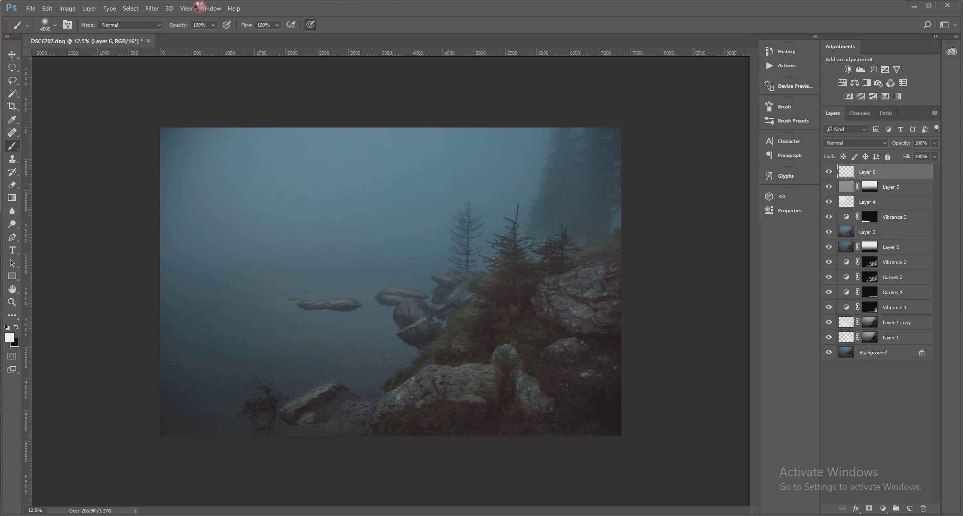
left_click(152, 9)
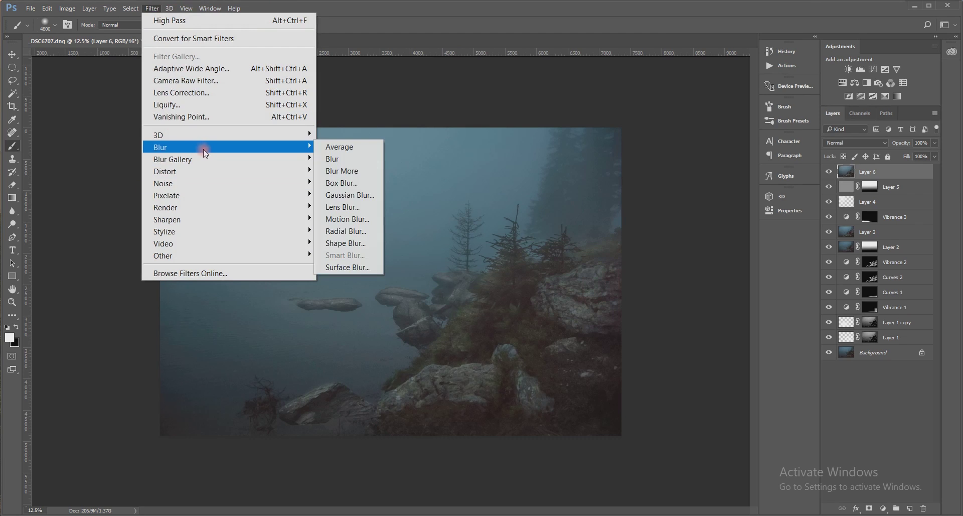
left_click(226, 83)
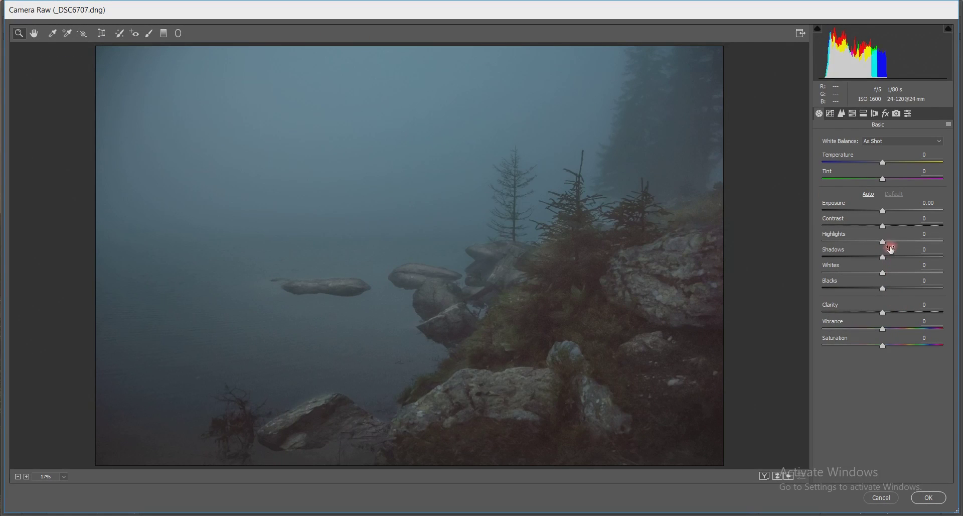
mouse_move(885, 244)
left_mouse_down()
mouse_move(900, 246)
mouse_move(888, 245)
mouse_move(882, 272)
mouse_move(897, 272)
left_mouse_up()
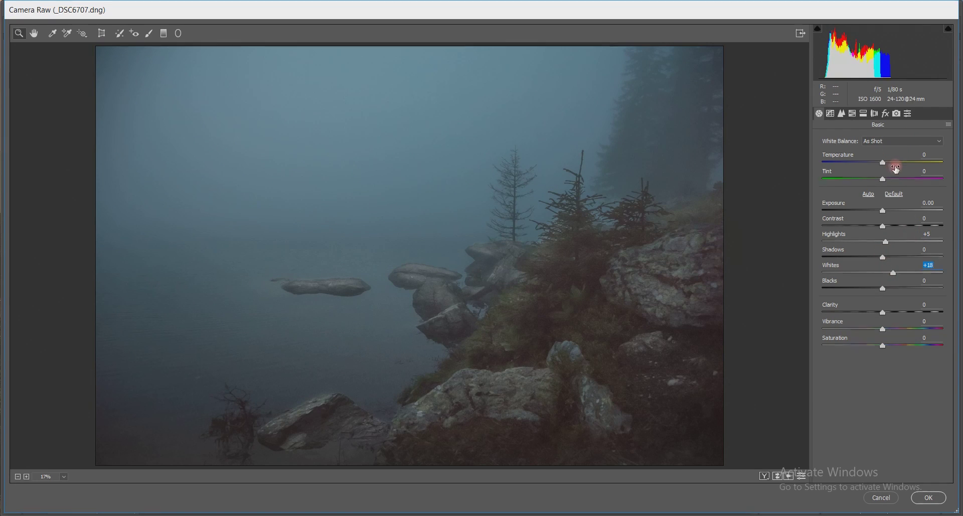
Step: Raise the Camera Raw Clarity to +53
left_click_drag(885, 315, 907, 318)
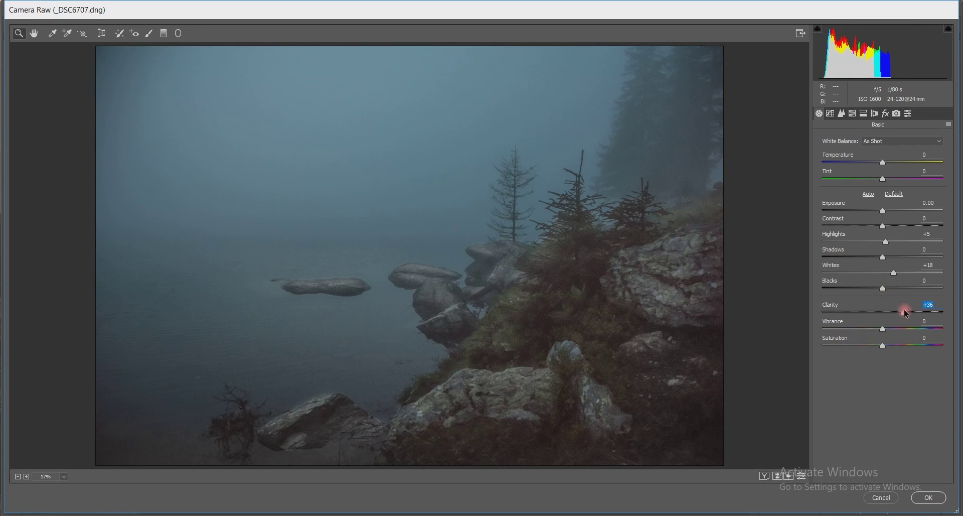
mouse_move(904, 315)
left_mouse_down()
mouse_move(886, 316)
mouse_move(894, 318)
left_mouse_up()
left_click_drag(901, 319, 900, 319)
left_click_drag(901, 314, 919, 316)
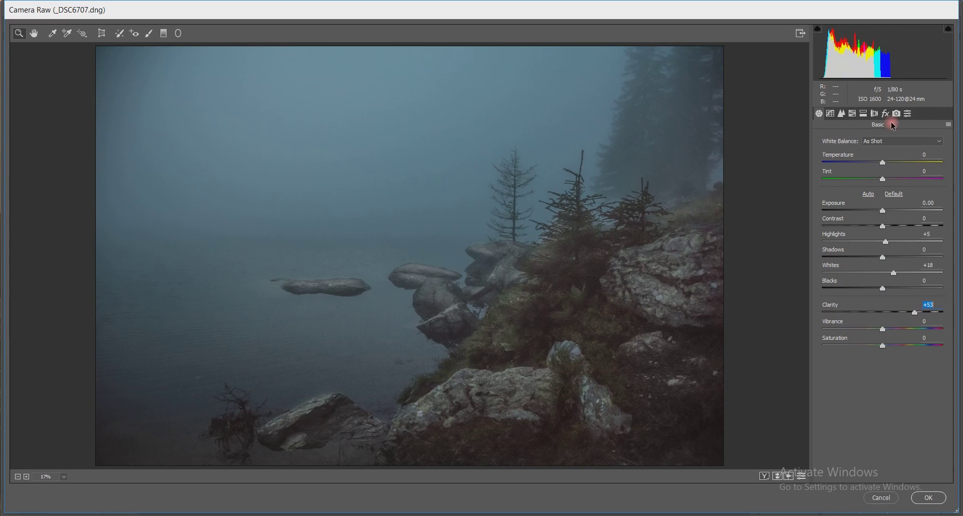
Step: Cool the white balance with Temperature -9 and Tint -6
key("ctrl+minus")
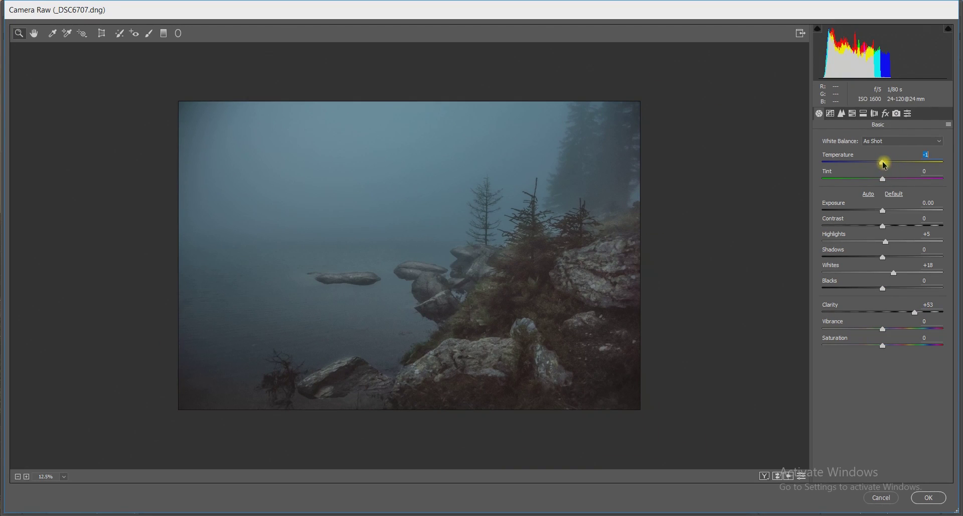
left_click_drag(884, 165, 879, 166)
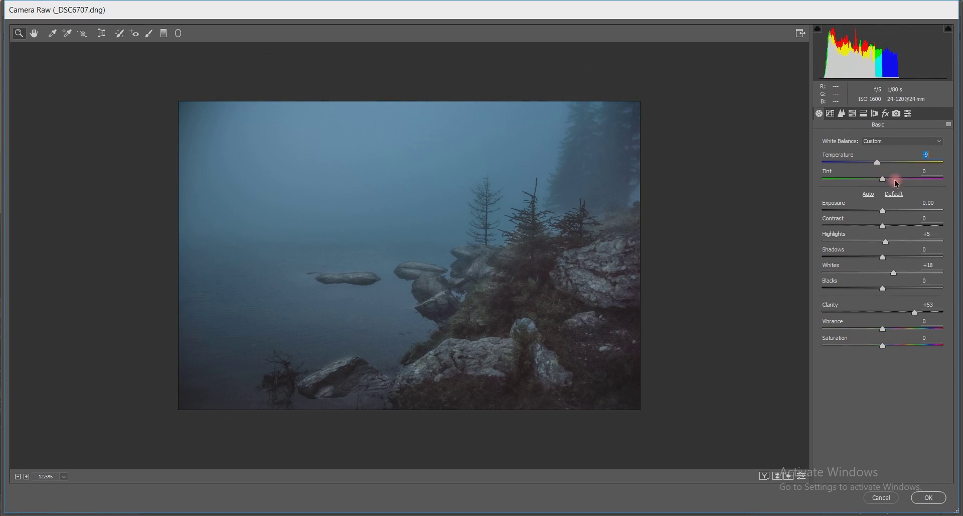
left_click_drag(883, 180, 880, 182)
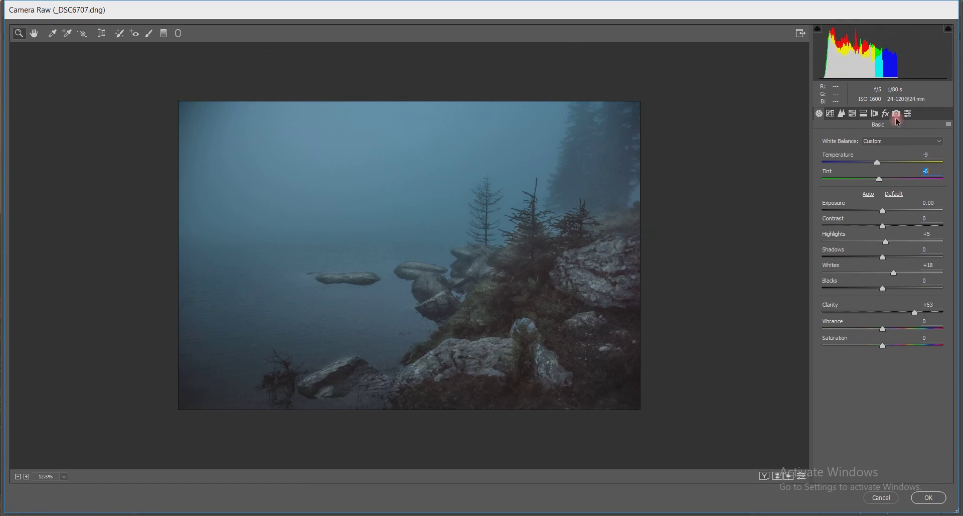
Step: Add a post-crop vignette with an amount of -5 and apply the Camera Raw filter
left_click(886, 114)
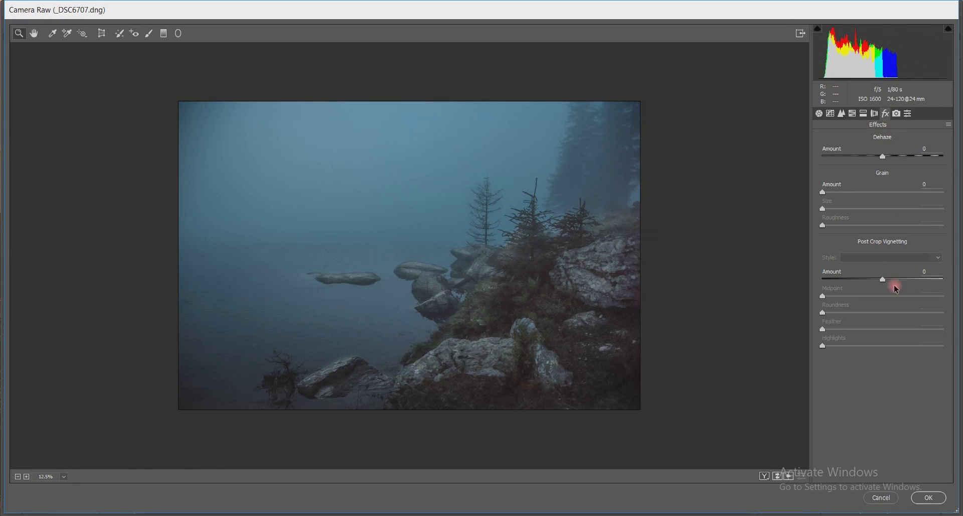
mouse_move(885, 287)
left_mouse_down()
mouse_move(875, 282)
mouse_move(884, 282)
left_mouse_up()
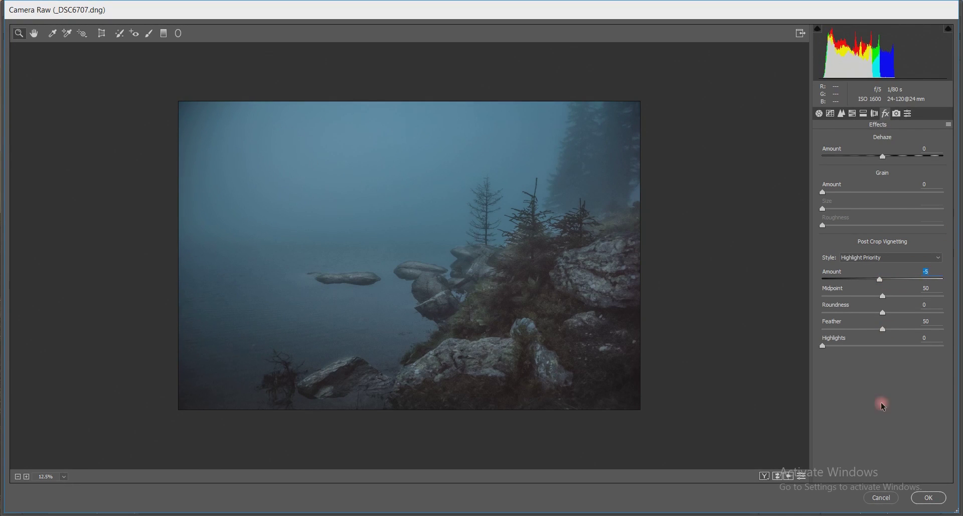
left_click(931, 498)
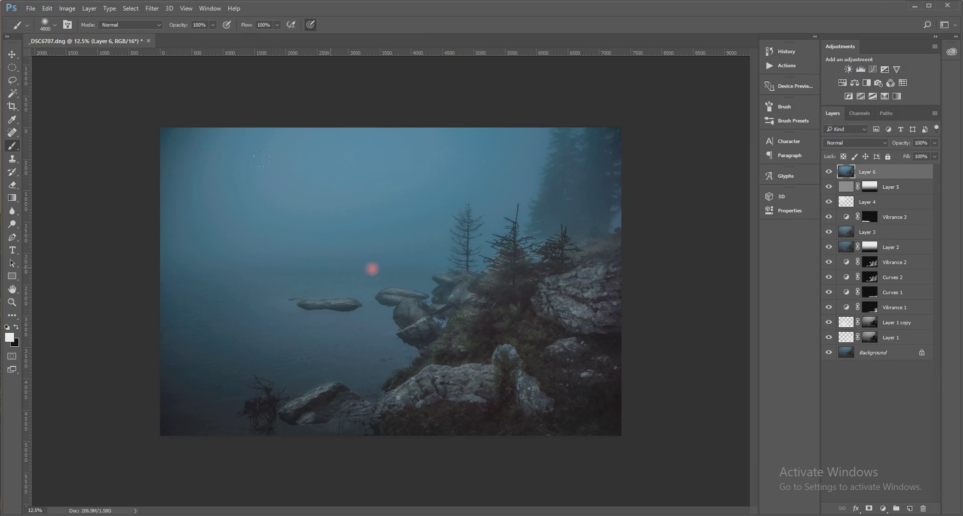
Step: Add a mask to Layer 6 and try painting black over the water beside the rocks with a 1000 px brush
left_click(870, 508)
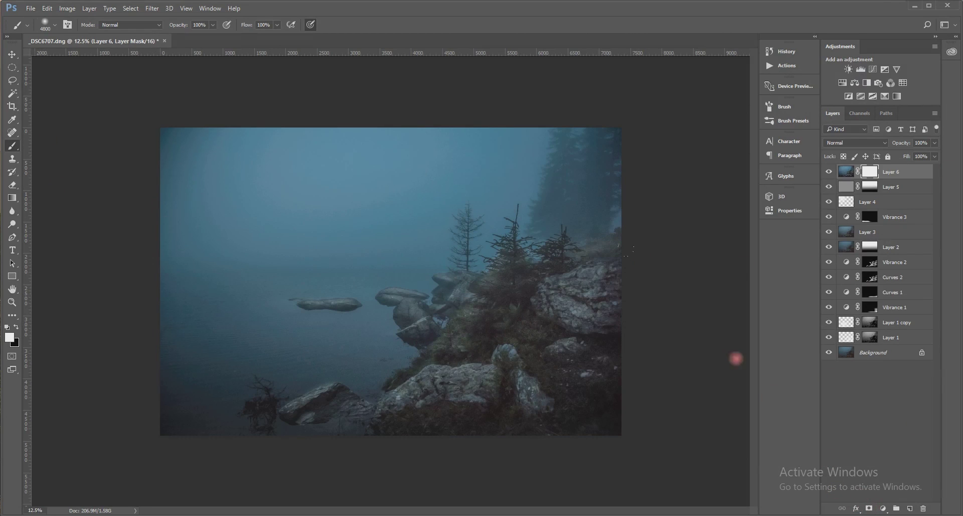
key("bracketleft")
key("bracketleft")
key("bracketleft")
key("bracketleft")
key("bracketleft")
key("bracketleft")
key("bracketleft")
key("bracketleft")
key("bracketleft")
key("bracketleft")
key("bracketleft")
key("bracketleft")
key("bracketleft")
key("bracketleft")
key("bracketleft")
key("bracketleft")
key("bracketleft")
key("bracketleft")
key("bracketleft")
key("bracketleft")
key("bracketleft")
key("x")
mouse_move(301, 335)
left_mouse_down()
mouse_move(336, 332)
mouse_move(253, 321)
mouse_move(306, 339)
mouse_move(336, 334)
mouse_move(370, 277)
left_mouse_up()
key("ctrl+z")
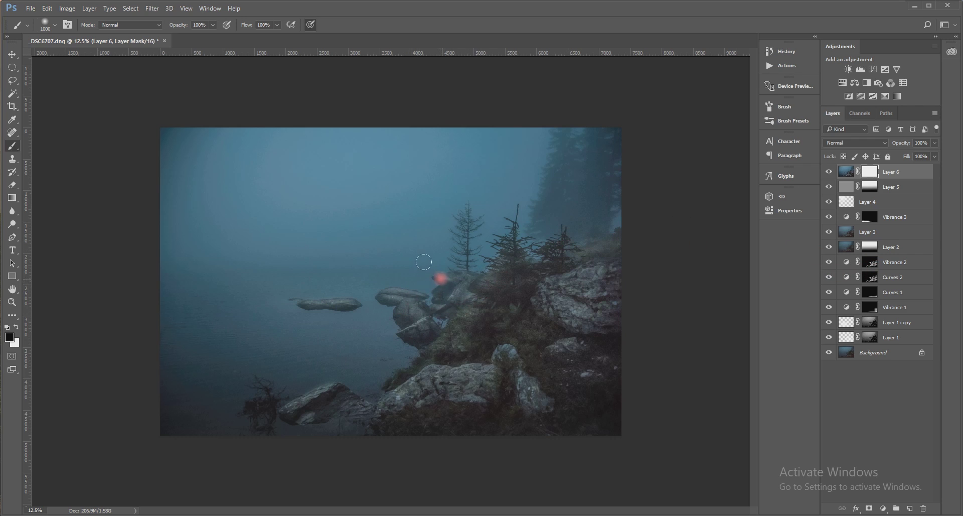
Step: Inspect the lake water and distant rocks up close, and delete the Camera Raw layer, Layer 6
scroll(437, 281, "up", 5)
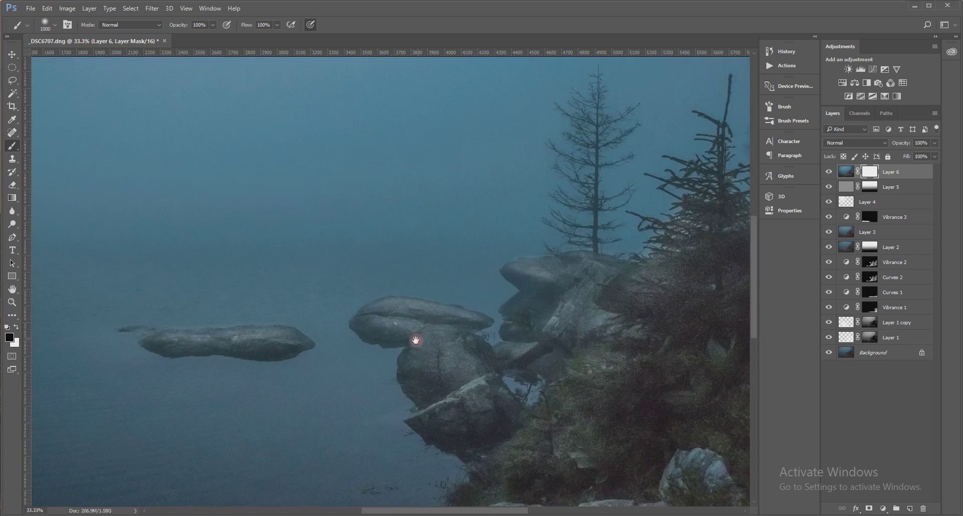
left_click_drag(415, 333, 606, 373)
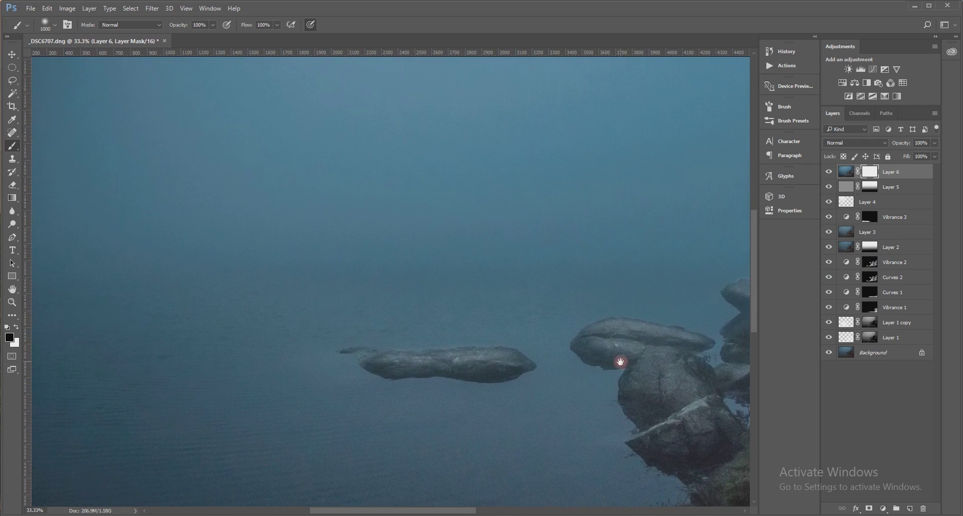
left_click_drag(660, 318, 733, 226)
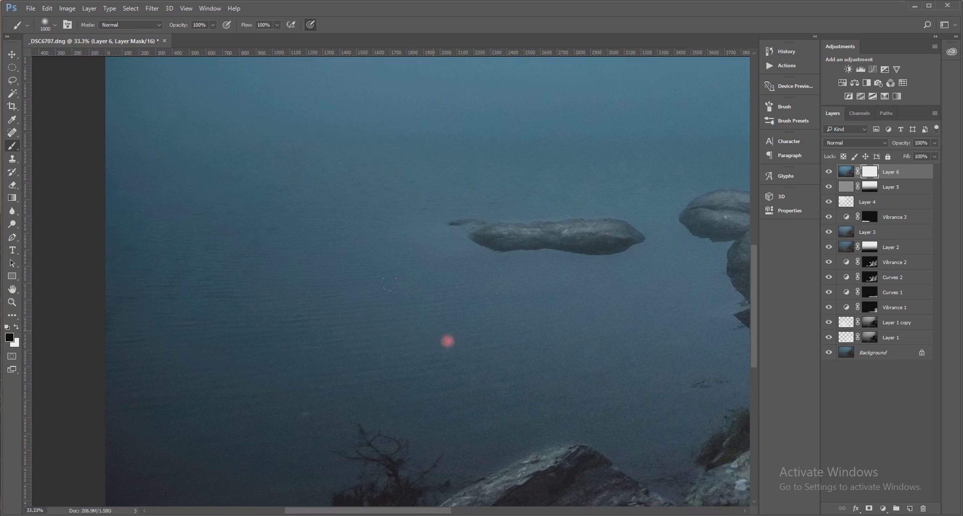
key("ctrl+minus")
key("ctrl+minus")
key("ctrl+minus")
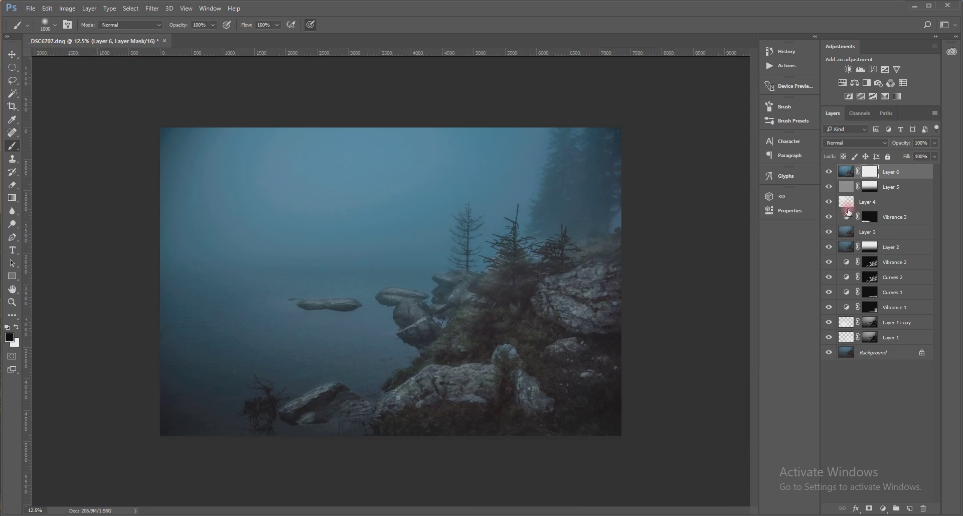
left_click_drag(847, 174, 924, 508)
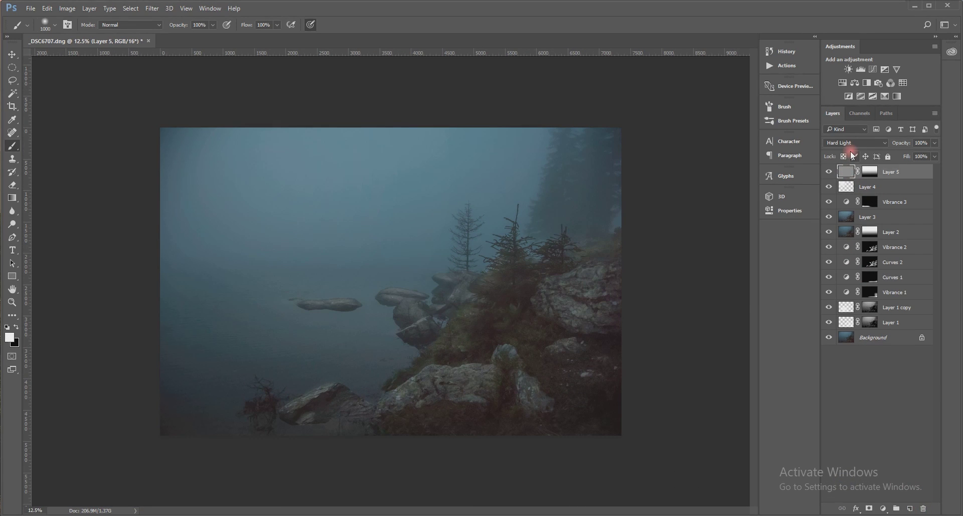
Step: Stamp all visible layers onto a new top layer and start a Camera Raw adjustment with Clarity +71
key("ctrl+z")
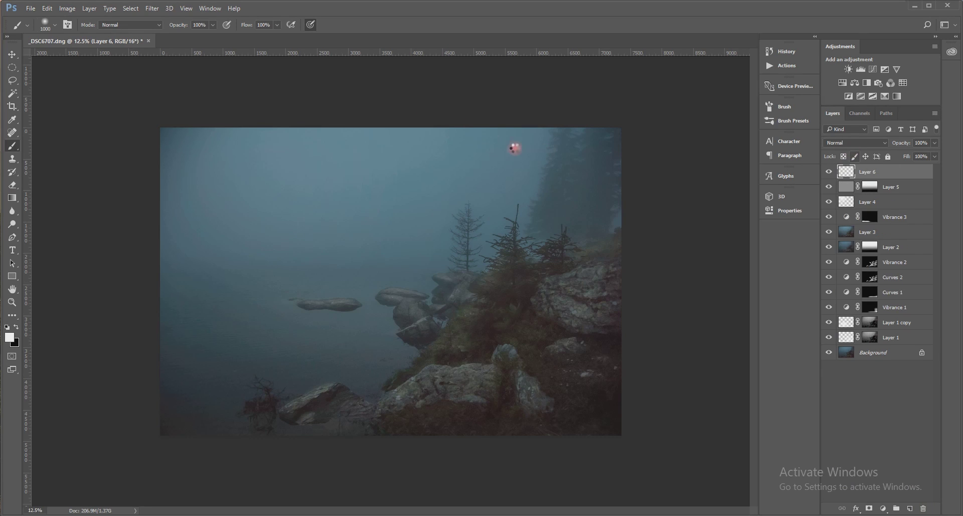
left_click(151, 8)
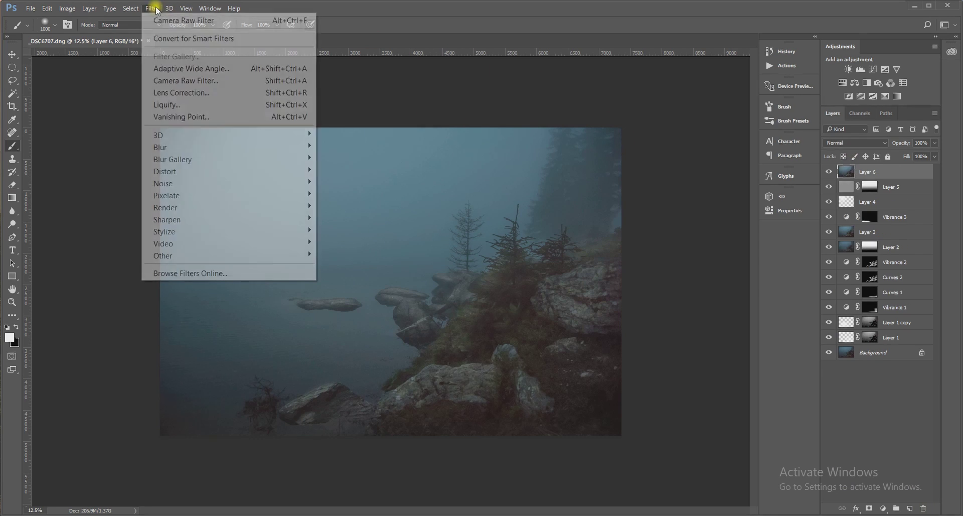
left_click(215, 81)
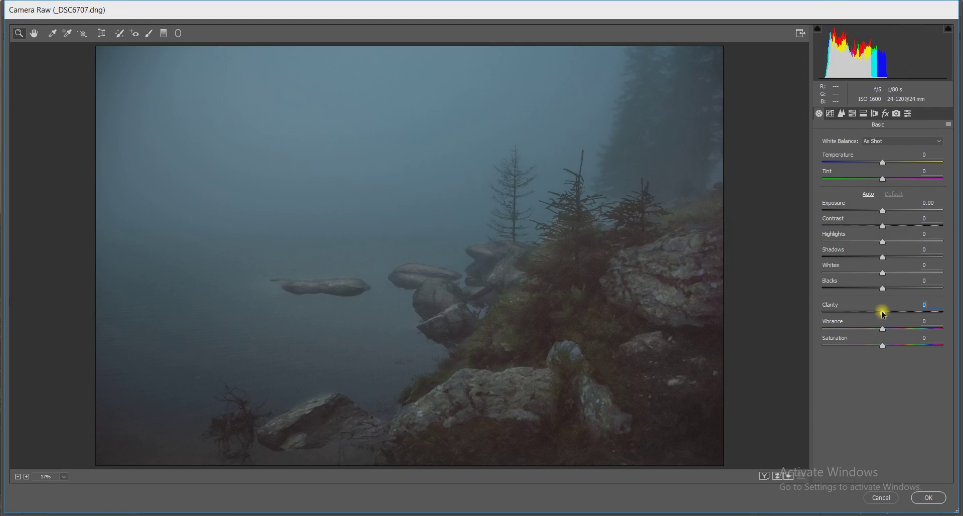
left_click_drag(884, 314, 926, 313)
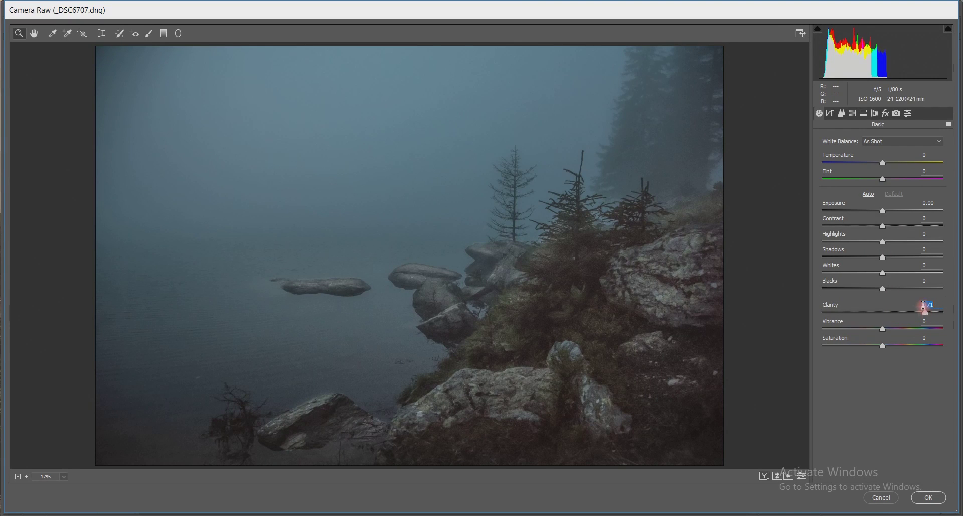
Step: Set Temperature to -4, Highlights to +25, Whites to +21 and Blacks to -1
left_click_drag(886, 165, 881, 166)
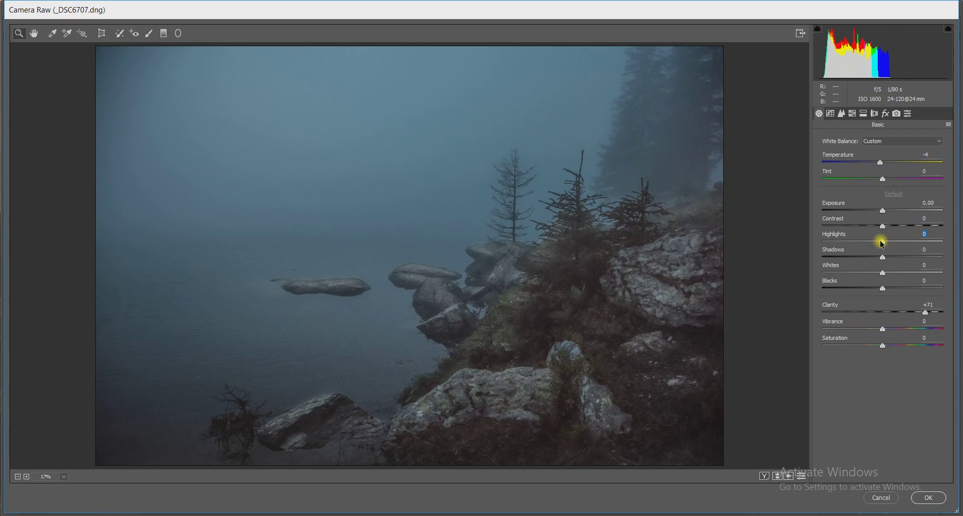
left_click_drag(883, 242, 898, 243)
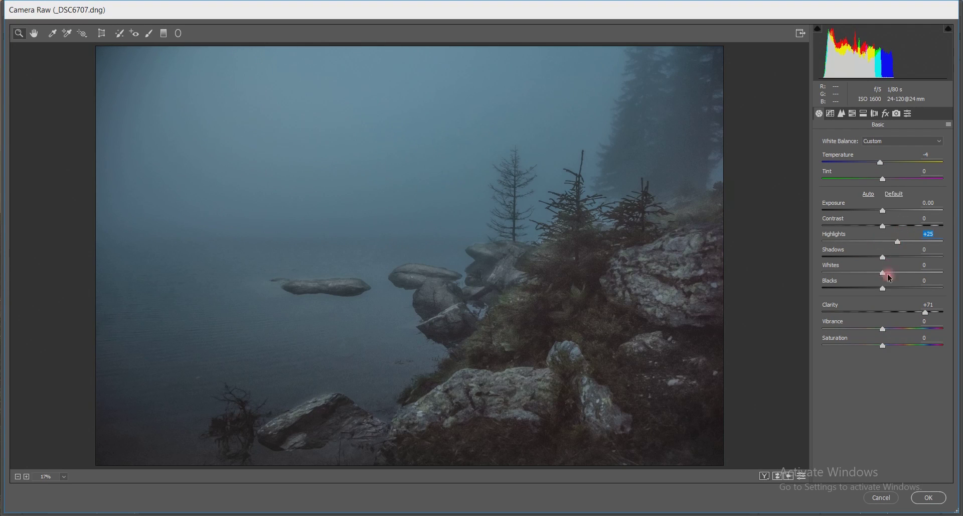
mouse_move(883, 273)
left_mouse_down()
mouse_move(899, 274)
mouse_move(883, 289)
left_mouse_up()
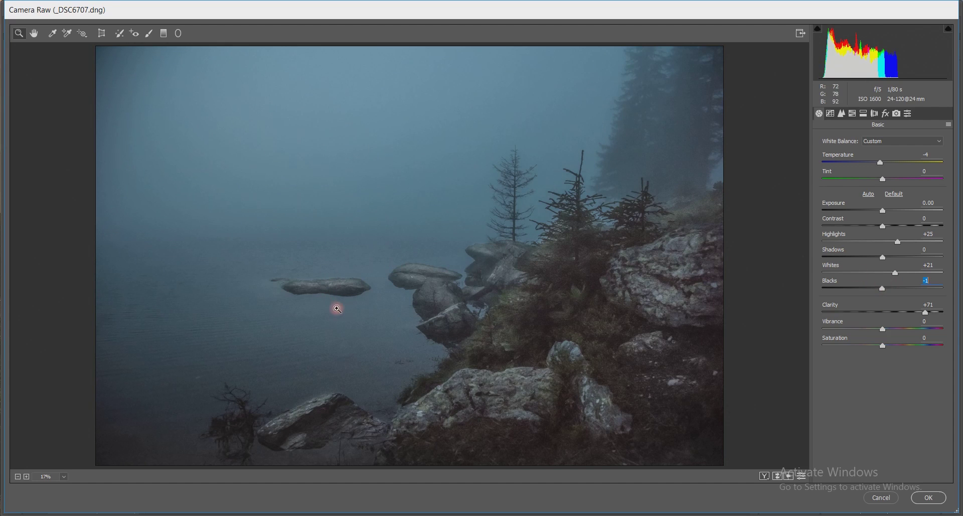
Step: Set up the Adjustment Brush with Temperature, Exposure and Saturation at 0 and Clarity at -70
left_click(149, 33)
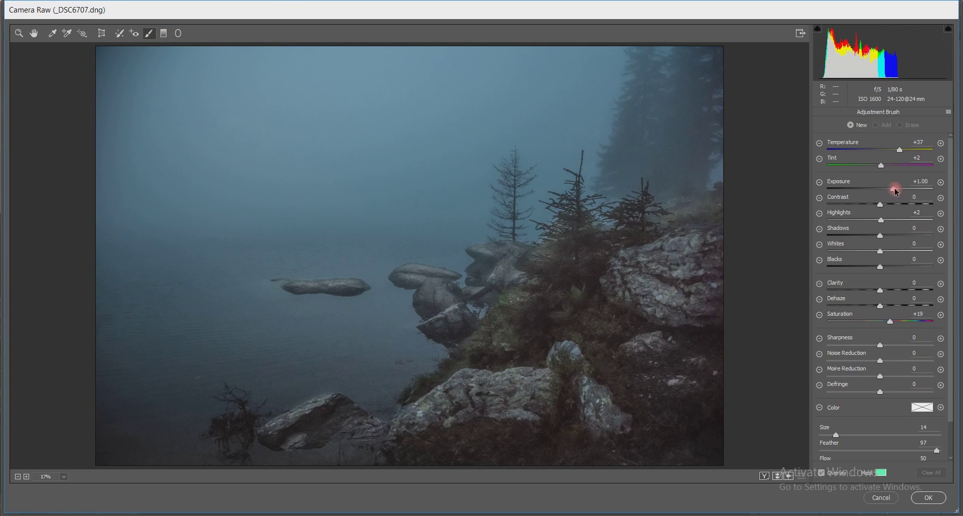
left_click(892, 321)
double_click(891, 323)
double_click(900, 150)
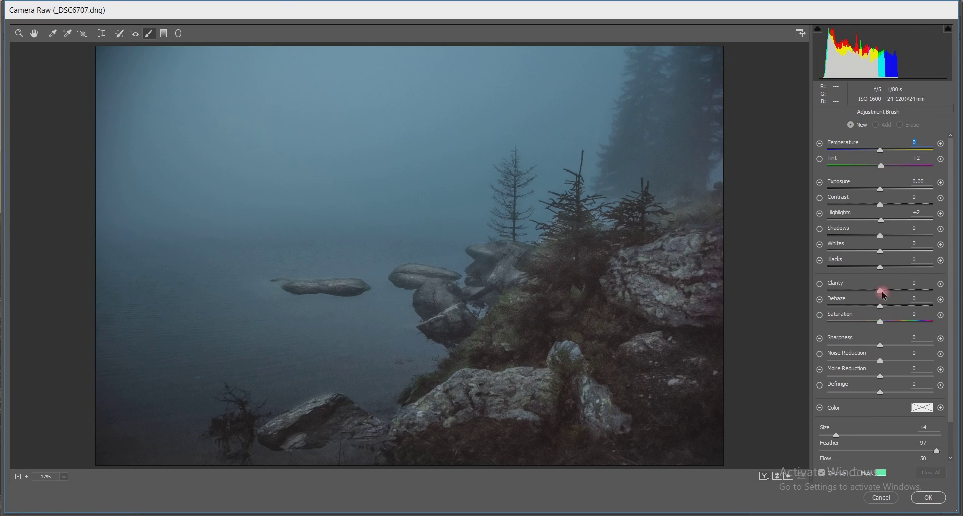
left_click_drag(883, 290, 844, 287)
Step: Paint the negative-clarity adjustment over the lake water and the foggy sky to soften them
mouse_move(377, 316)
left_mouse_down()
mouse_move(232, 339)
mouse_move(367, 345)
mouse_move(353, 357)
left_mouse_up()
mouse_move(316, 320)
left_mouse_down()
mouse_move(47, 291)
mouse_move(109, 238)
mouse_move(247, 183)
mouse_move(305, 198)
mouse_move(127, 201)
mouse_move(180, 212)
mouse_move(186, 267)
mouse_move(314, 315)
mouse_move(353, 315)
mouse_move(261, 281)
mouse_move(118, 295)
mouse_move(184, 249)
mouse_move(349, 197)
mouse_move(188, 190)
mouse_move(266, 159)
mouse_move(259, 135)
mouse_move(196, 136)
mouse_move(205, 105)
mouse_move(181, 61)
mouse_move(101, 35)
mouse_move(197, 41)
left_mouse_up()
mouse_move(470, 49)
left_mouse_down()
mouse_move(670, 39)
mouse_move(631, 65)
mouse_move(618, 95)
mouse_move(627, 97)
mouse_move(583, 126)
mouse_move(695, 121)
mouse_move(542, 92)
mouse_move(443, 101)
mouse_move(480, 146)
mouse_move(364, 164)
mouse_move(308, 186)
mouse_move(89, 207)
mouse_move(83, 311)
mouse_move(105, 347)
mouse_move(108, 382)
mouse_move(88, 423)
mouse_move(127, 421)
mouse_move(100, 432)
mouse_move(126, 447)
mouse_move(212, 465)
mouse_move(252, 457)
mouse_move(122, 439)
mouse_move(92, 399)
mouse_move(147, 328)
mouse_move(239, 309)
mouse_move(335, 318)
mouse_move(335, 302)
mouse_move(167, 293)
mouse_move(117, 221)
mouse_move(325, 180)
mouse_move(91, 155)
mouse_move(99, 66)
mouse_move(289, 24)
left_mouse_up()
left_click_drag(331, 92, 525, 61)
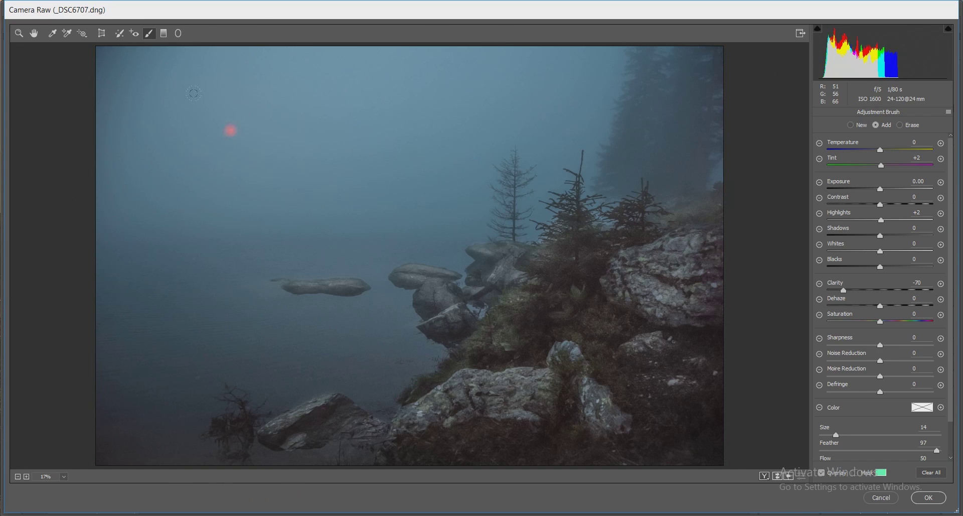
mouse_move(194, 93)
left_mouse_down()
mouse_move(97, 252)
mouse_move(135, 323)
mouse_move(544, 273)
mouse_move(457, 250)
mouse_move(240, 332)
mouse_move(199, 300)
mouse_move(657, 333)
mouse_move(547, 224)
mouse_move(414, 118)
mouse_move(92, 25)
mouse_move(167, 14)
mouse_move(111, 139)
mouse_move(144, 211)
mouse_move(266, 310)
mouse_move(331, 320)
mouse_move(176, 310)
mouse_move(116, 346)
mouse_move(122, 411)
mouse_move(199, 456)
mouse_move(75, 376)
mouse_move(67, 201)
mouse_move(147, 41)
mouse_move(217, 73)
left_mouse_up()
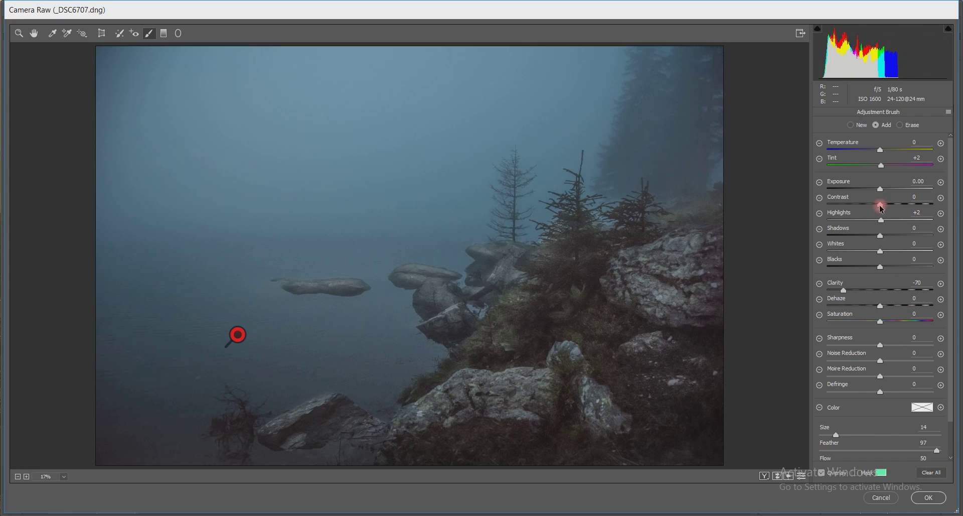
left_click_drag(881, 204, 879, 204)
Step: Set the overall Contrast to +30 and apply the Camera Raw filter to Layer 6
left_click(19, 33)
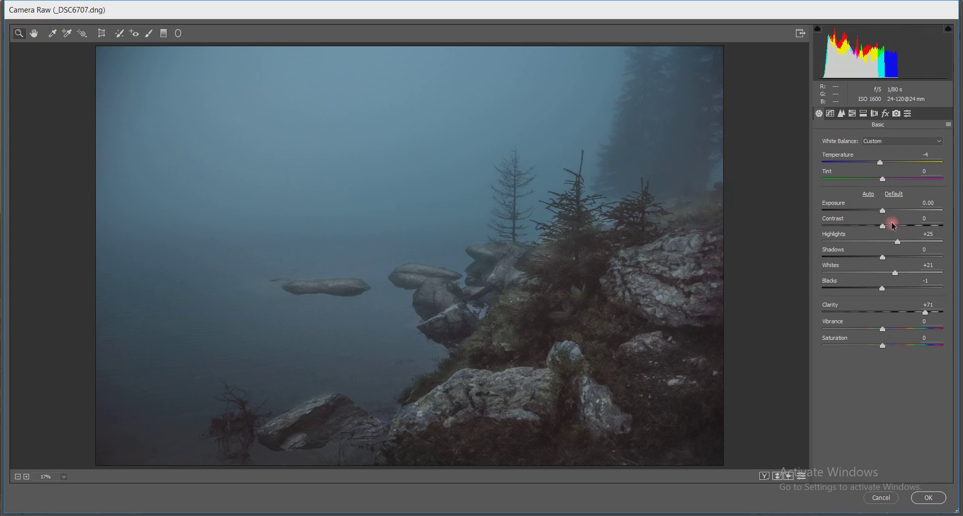
left_click_drag(885, 228, 901, 231)
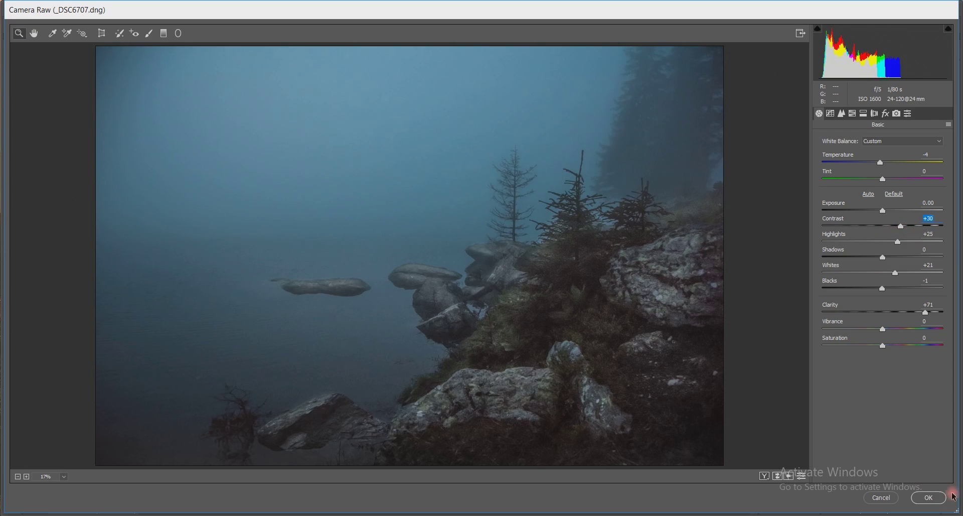
left_click(929, 497)
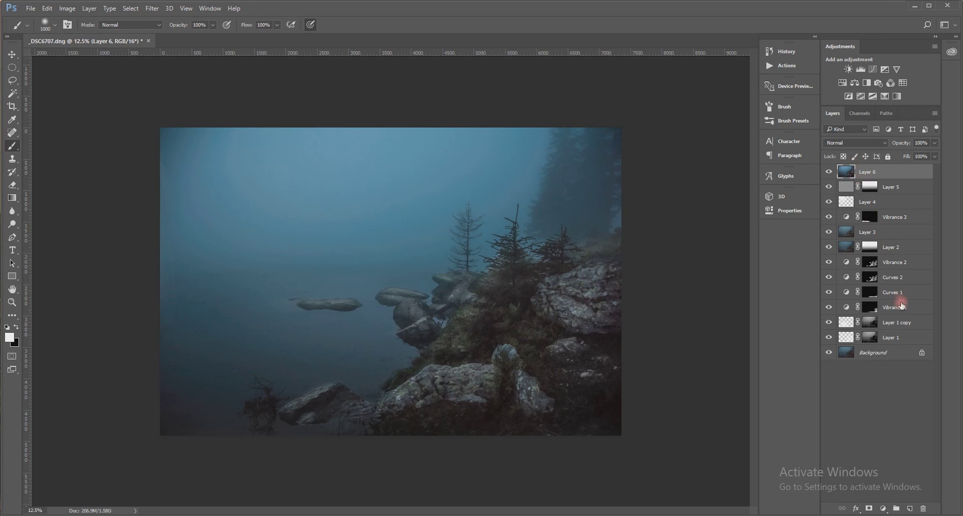
Step: Add a Photo Filter layer limited to the Curves 2 mask area, using Warming Filter (85) at 27% density
left_click(873, 282, "ctrl")
left_click(880, 83)
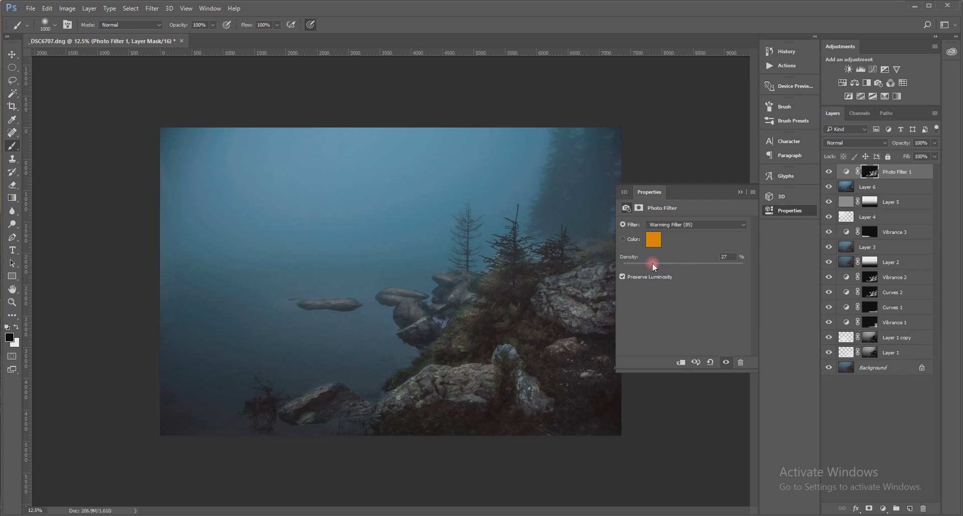
left_click(740, 192)
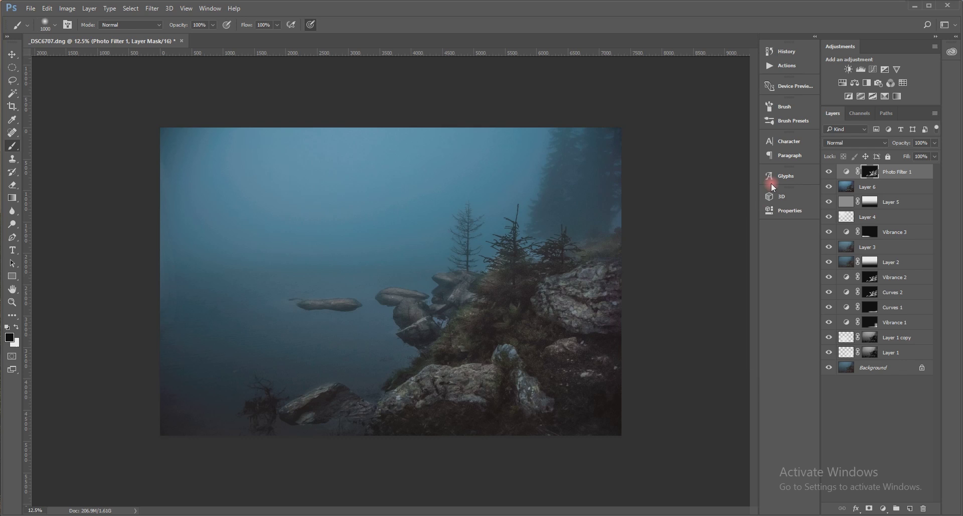
Step: Examine the rocks, trees and foreground vegetation up close, and check the warmed tones against the whole image
key("ctrl+plus")
key("ctrl+plus")
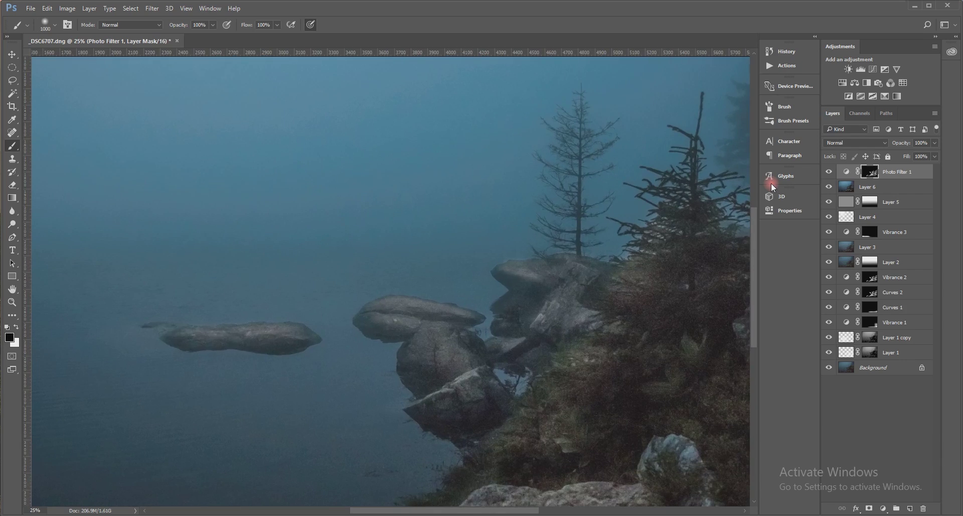
key("ctrl+plus")
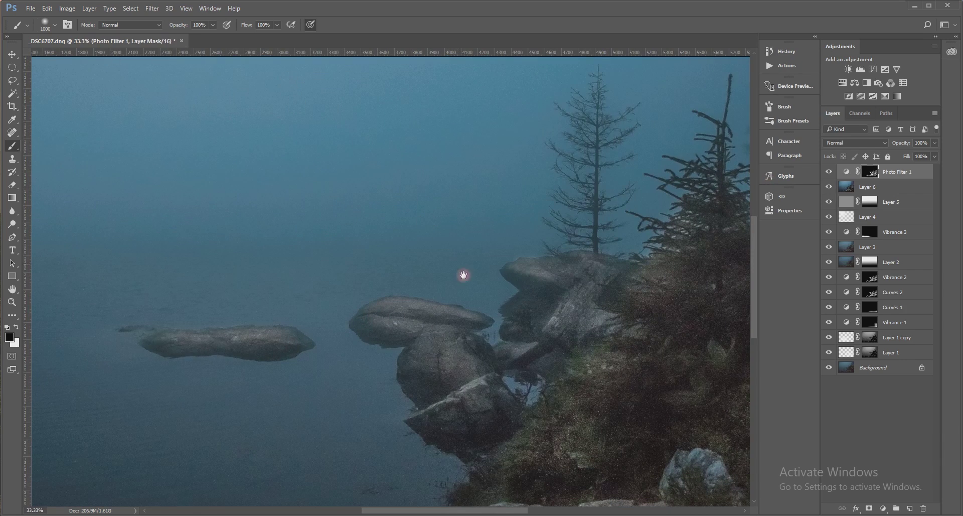
left_click_drag(473, 295, 333, 80)
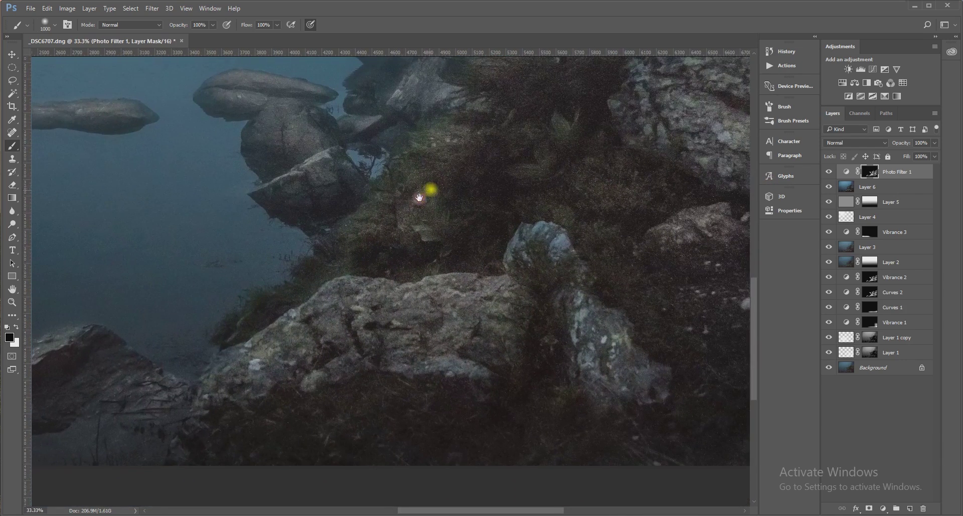
left_click_drag(426, 191, 225, 319)
mouse_move(304, 241)
left_mouse_down()
mouse_move(316, 273)
mouse_move(351, 308)
left_mouse_up()
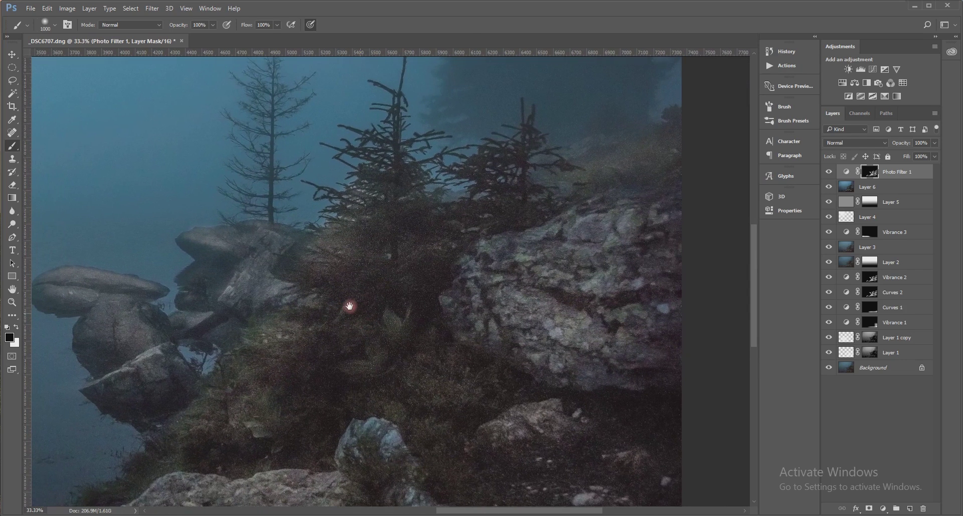
scroll(356, 265, "down", 5)
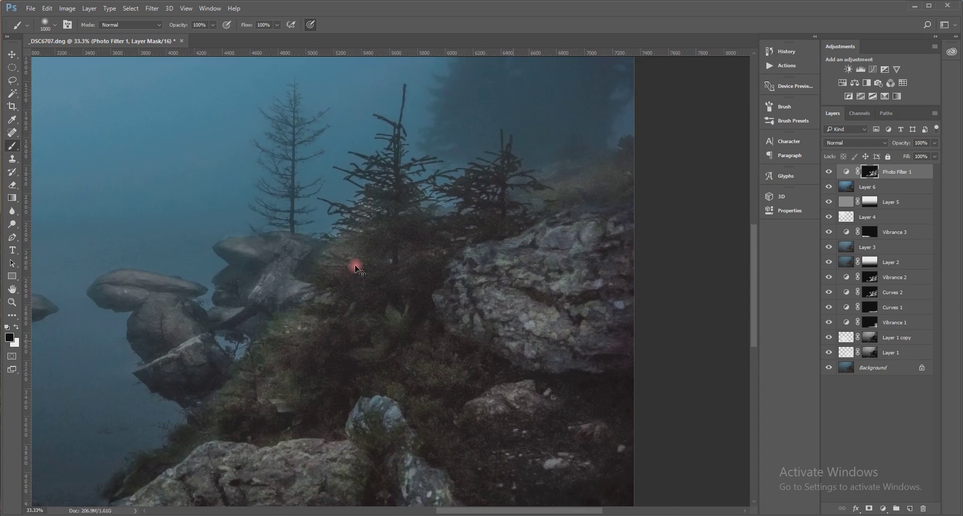
scroll(355, 266, "down", 4)
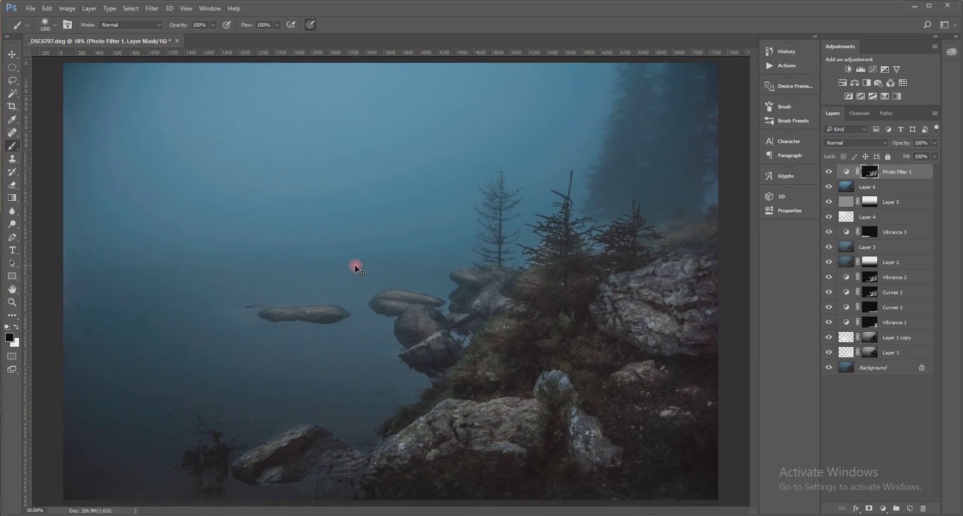
scroll(355, 266, "up", 4)
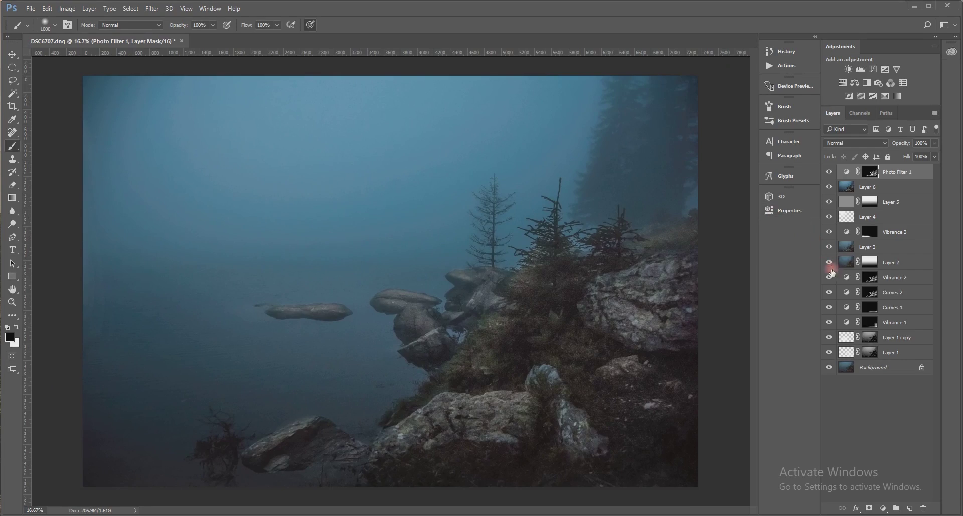
key("ctrl+plus")
key("ctrl+plus")
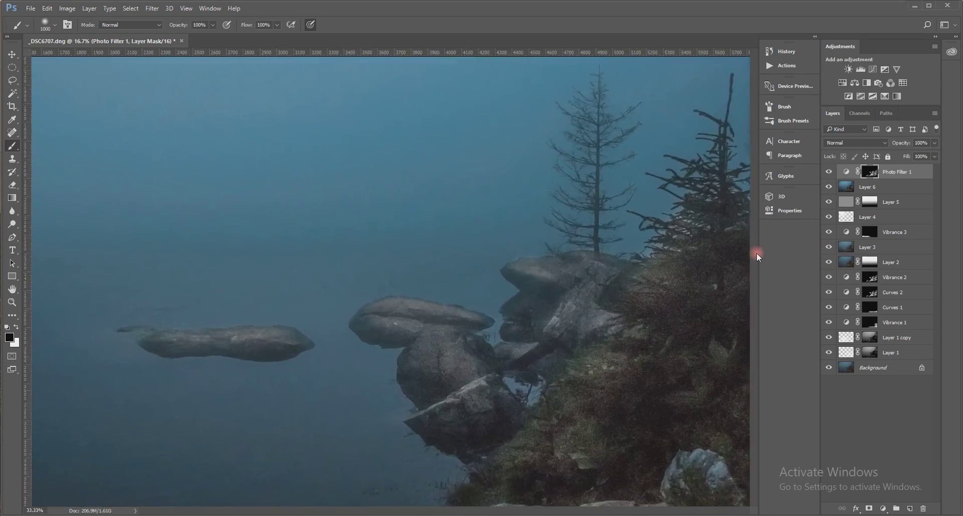
scroll(469, 313, "up", 2)
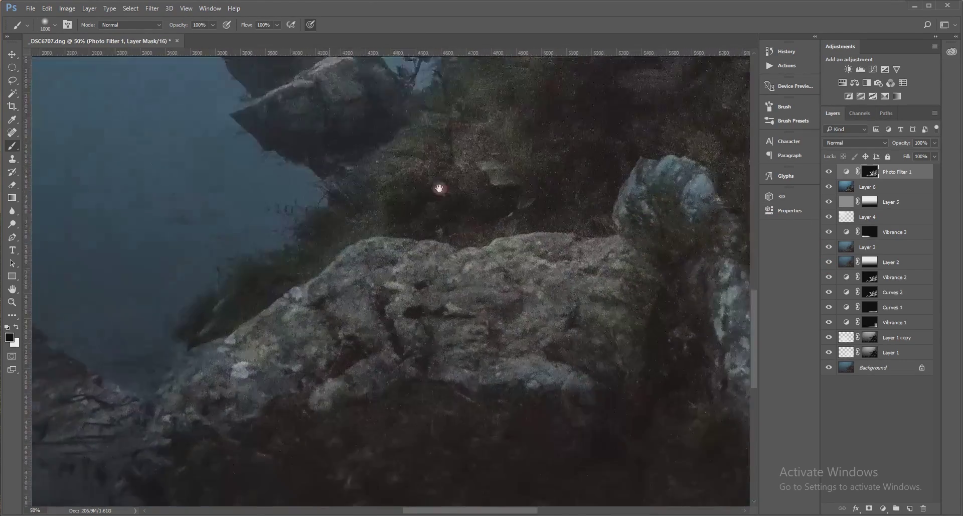
left_click_drag(439, 188, 415, 277)
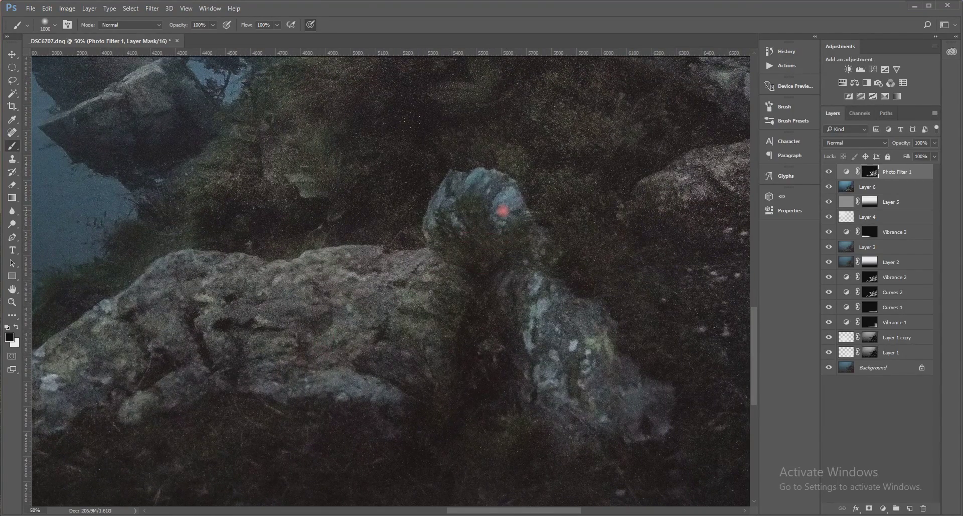
scroll(502, 211, "down", 5)
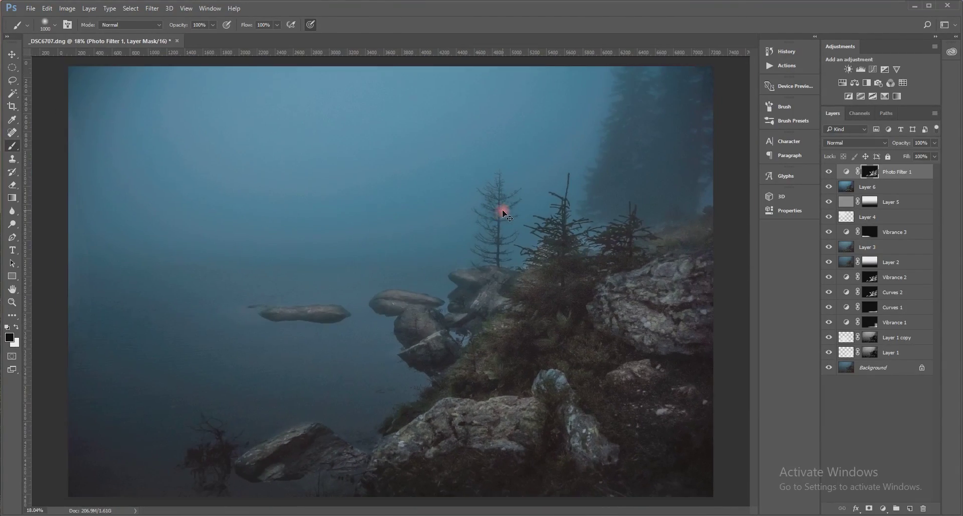
scroll(503, 213, "down", 2)
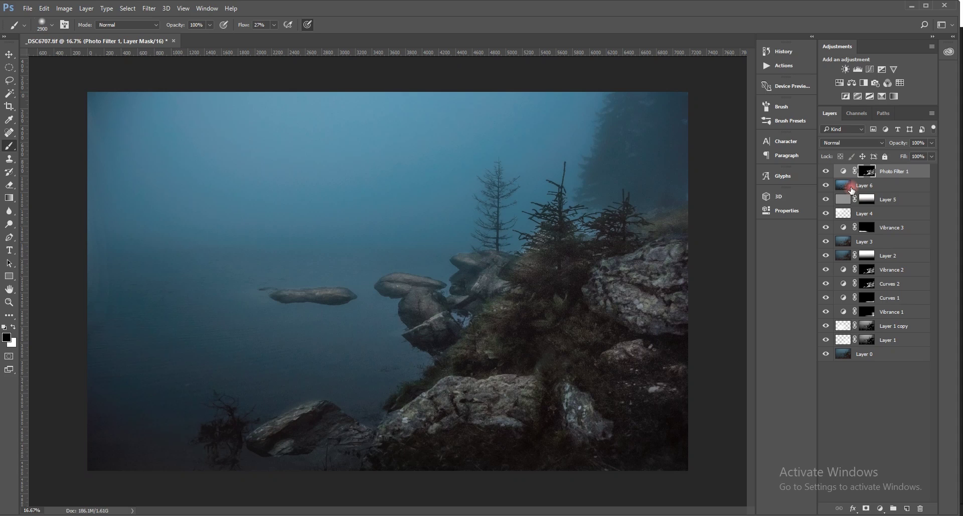
Step: Add a Vibrance adjustment layer above Photo Filter 1 with Saturation at -27
left_click(894, 69)
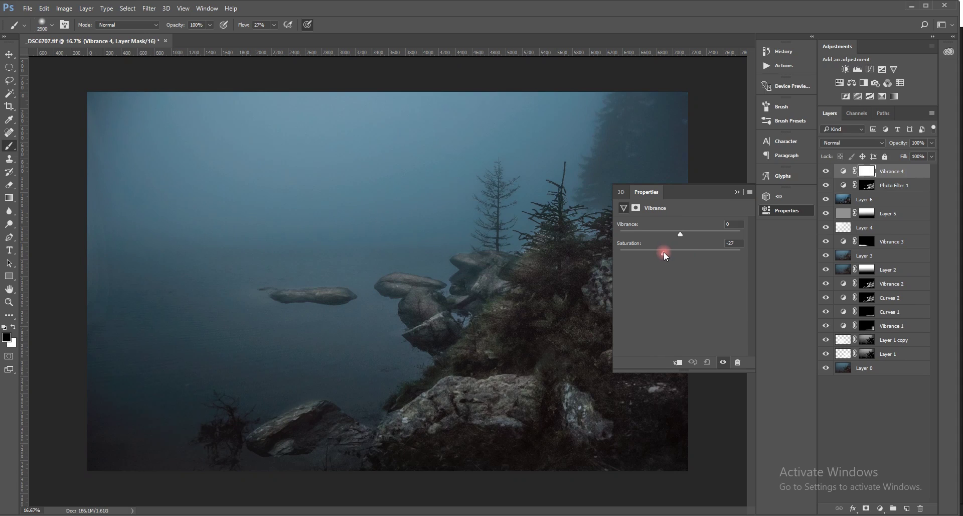
left_click_drag(665, 255, 665, 254)
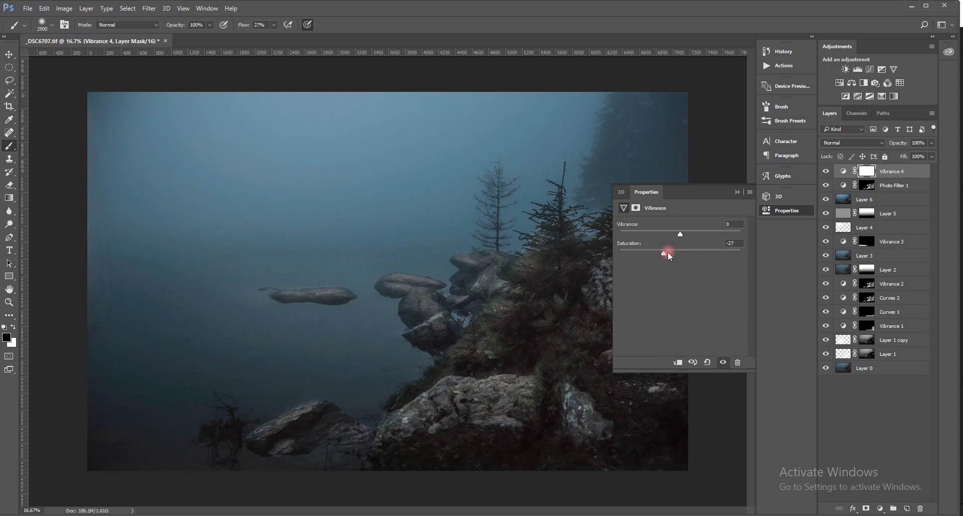
left_click(736, 191)
Step: Stamp all visible layers into a new layer above Vibrance 4
left_click(844, 172)
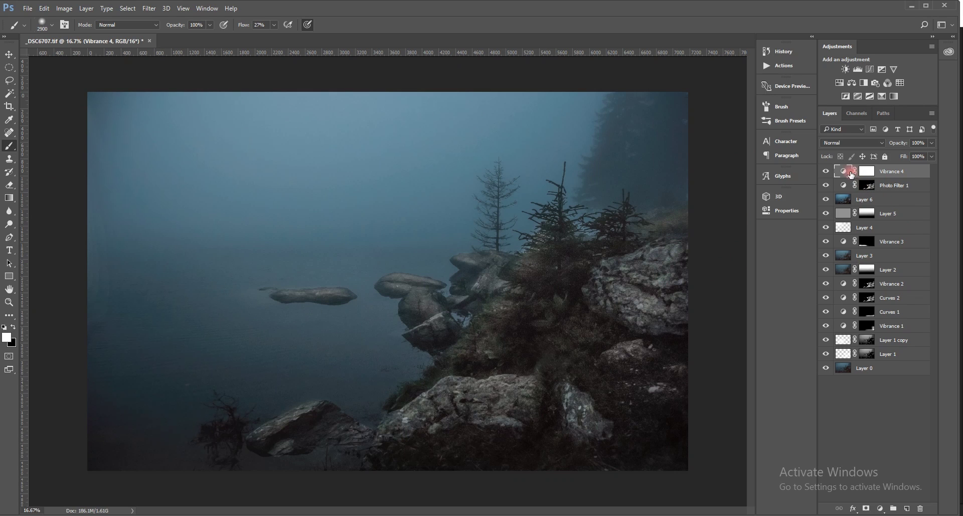
key("ctrl+shift+alt+n")
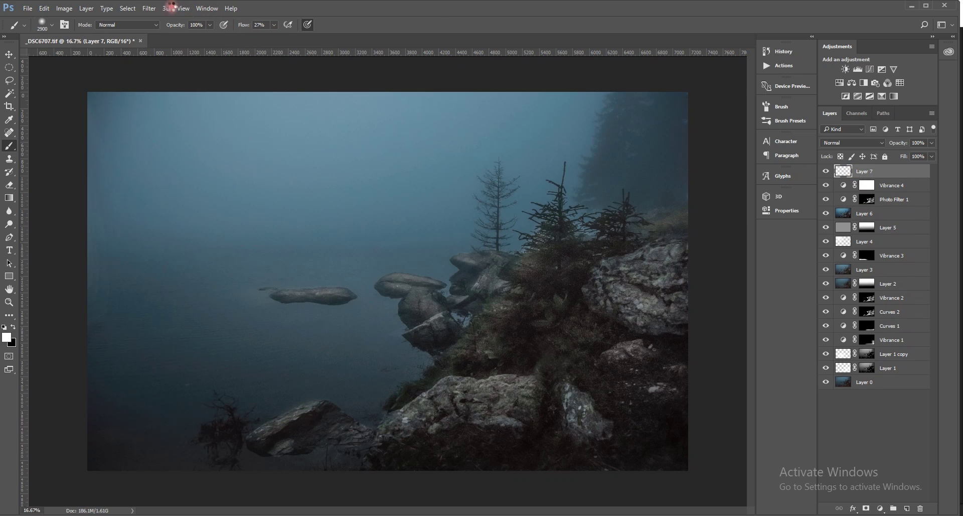
key("ctrl+shift+alt+e")
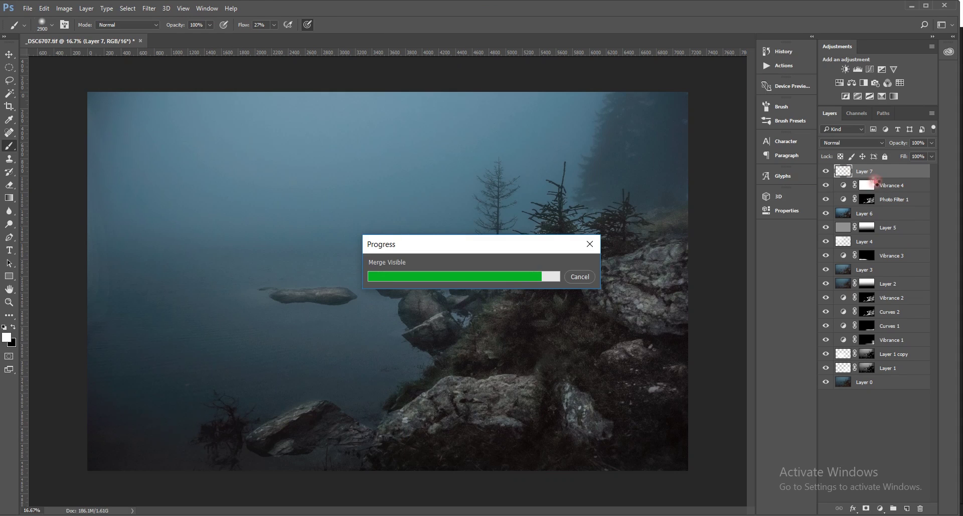
Step: Apply the Camera Raw filter to Layer 7 with Dehaze at -39, and compare the image with and without it
left_click(149, 8)
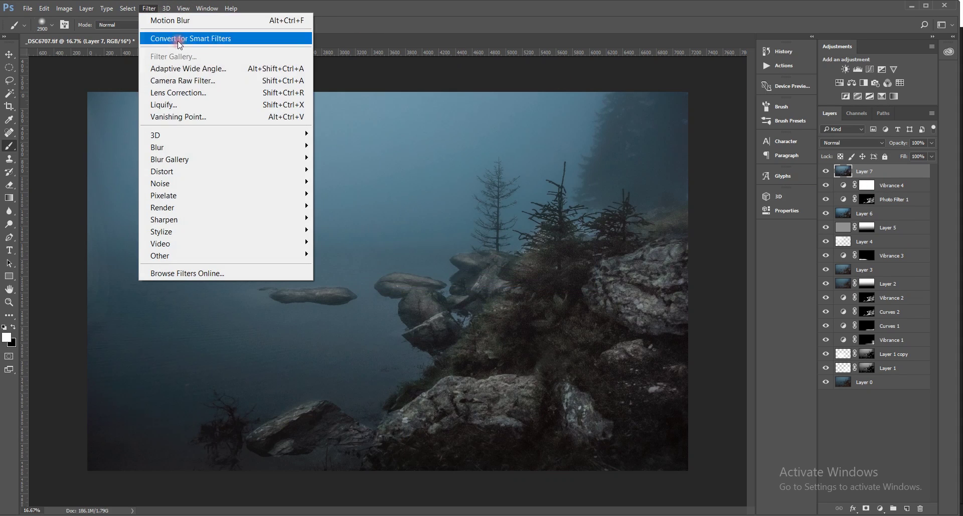
left_click(208, 81)
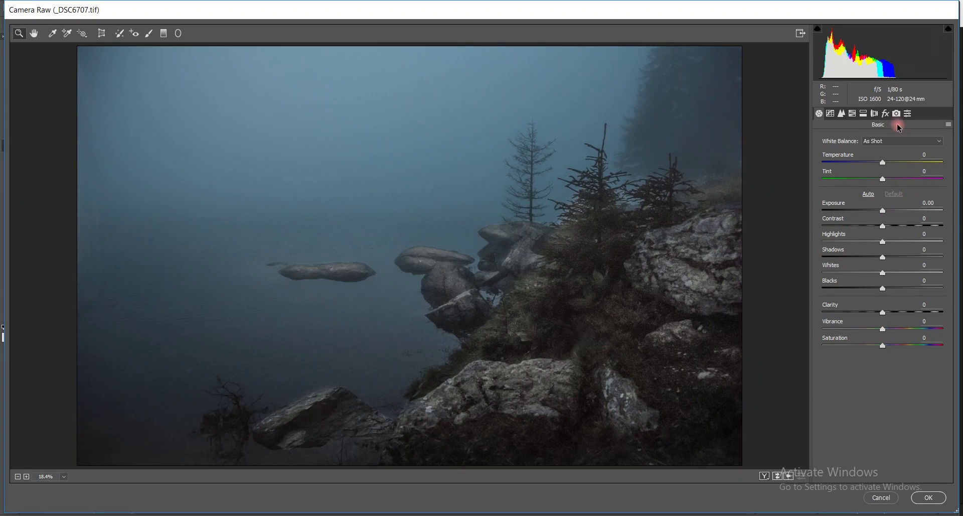
left_click(886, 114)
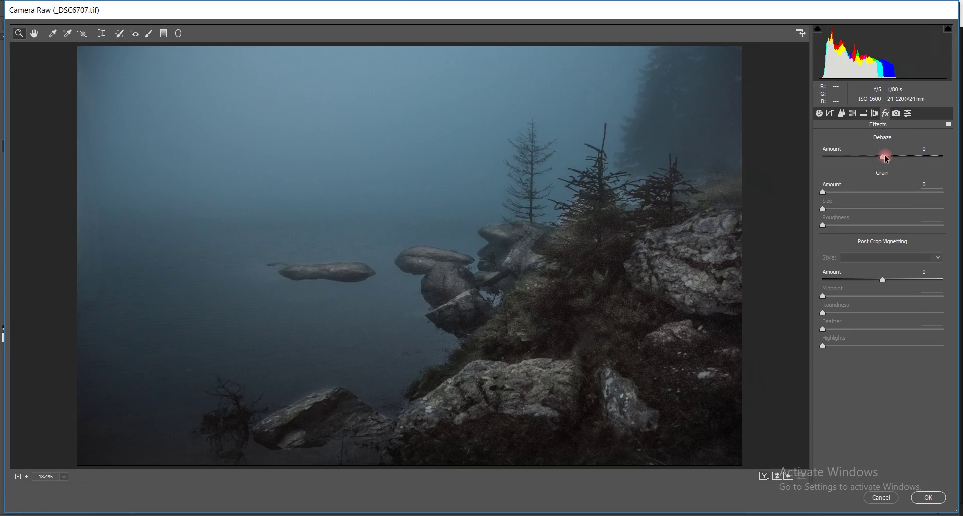
left_click_drag(886, 159, 867, 159)
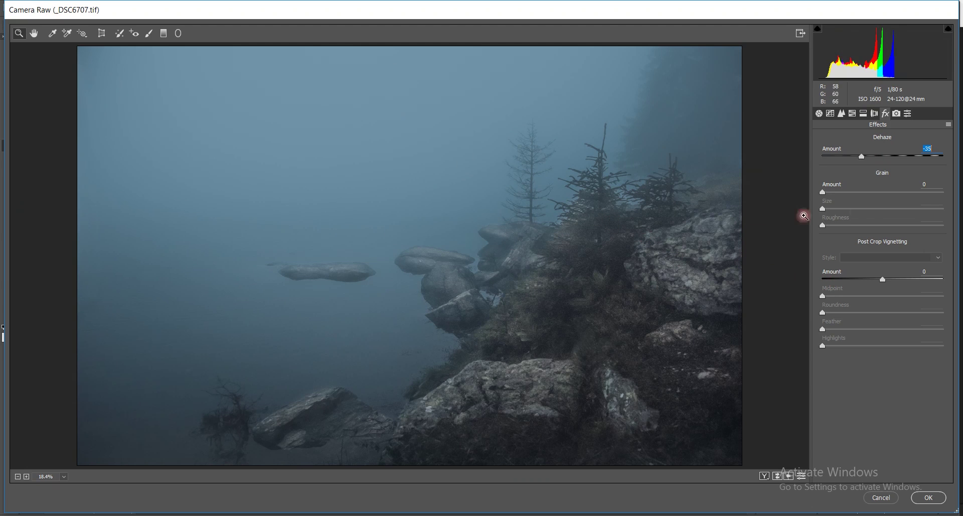
mouse_move(865, 159)
left_mouse_down()
mouse_move(880, 160)
mouse_move(863, 163)
left_mouse_up()
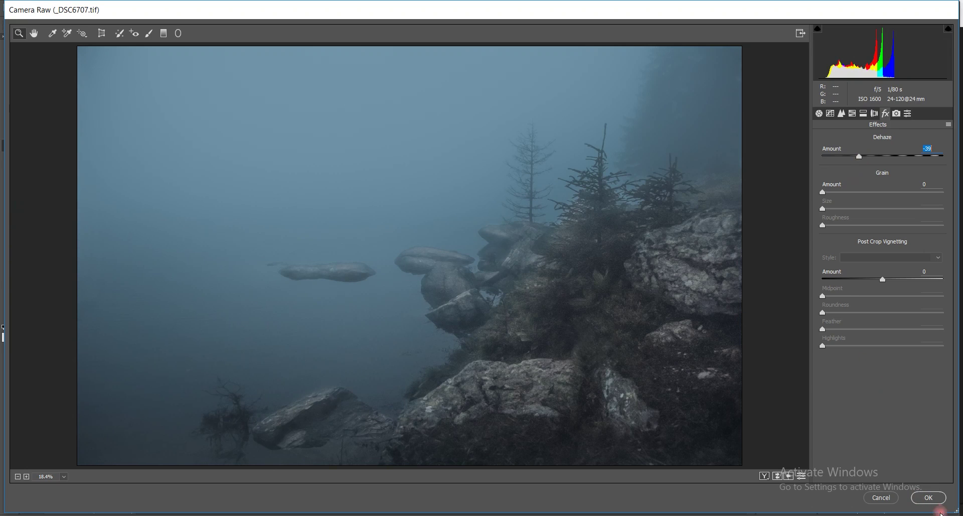
left_click(931, 498)
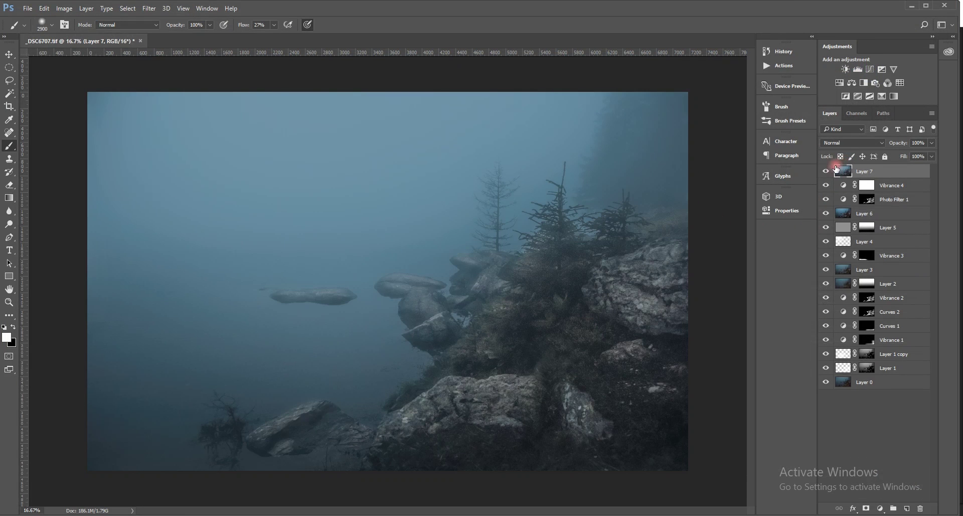
left_click(826, 172)
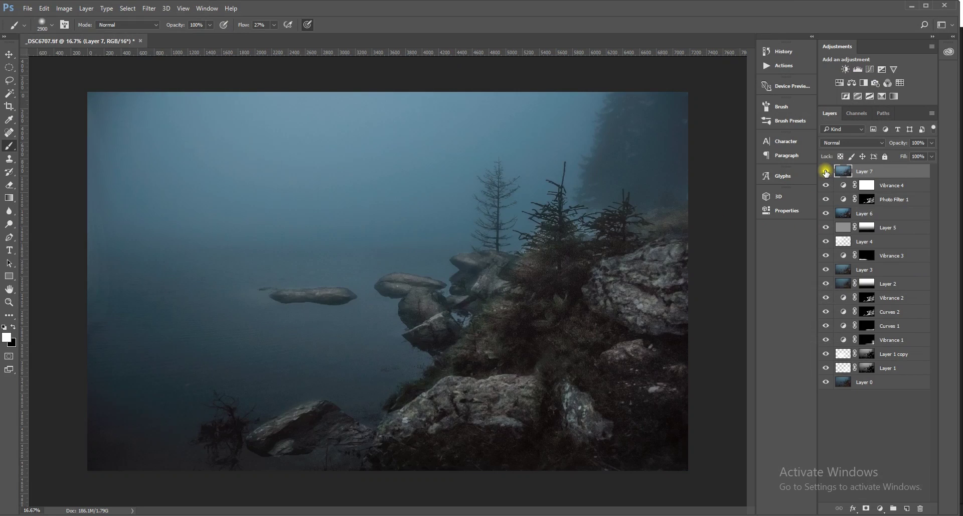
left_click(826, 172)
left_click(826, 172)
left_click(826, 172)
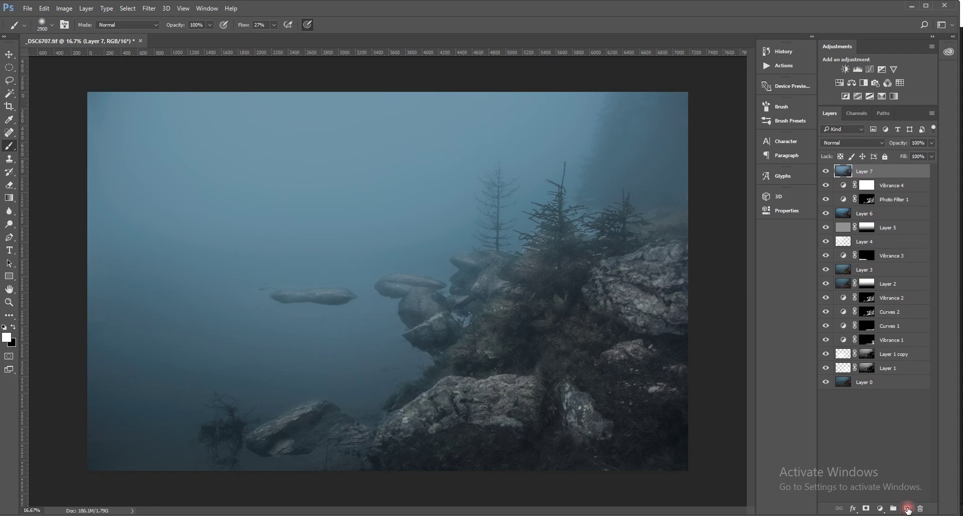
Step: Mask Layer 7 with an upward black-to-white linear gradient, keeping the haze over the sky and fading it out across the foreground
left_click(867, 508)
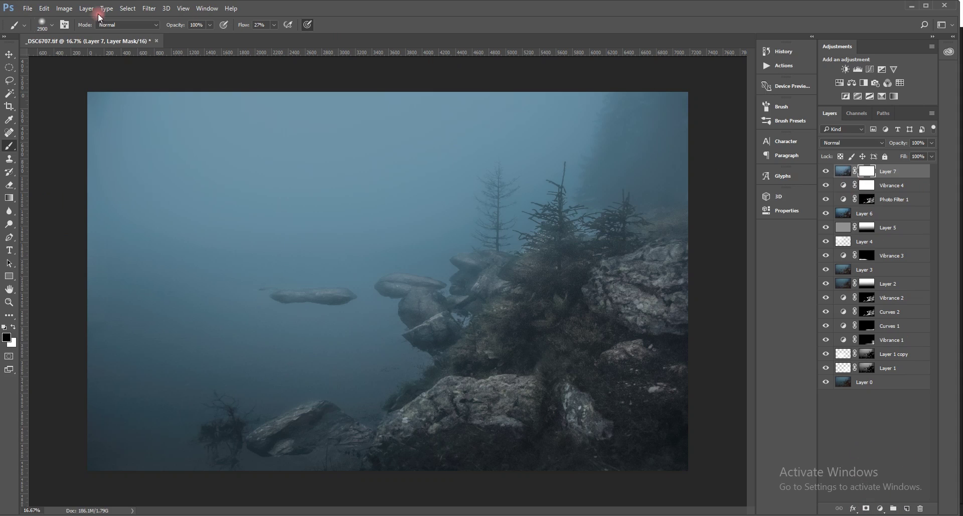
left_click(11, 197)
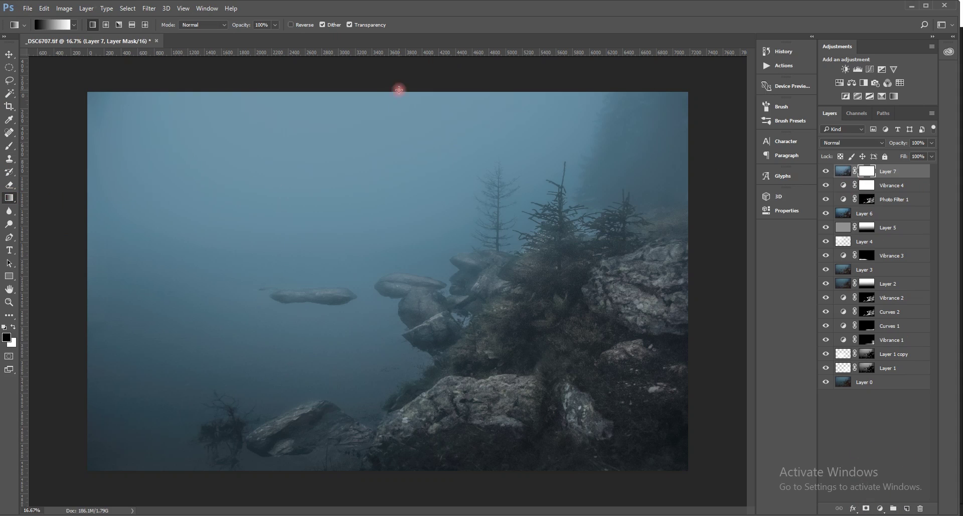
left_click_drag(389, 160, 393, 337)
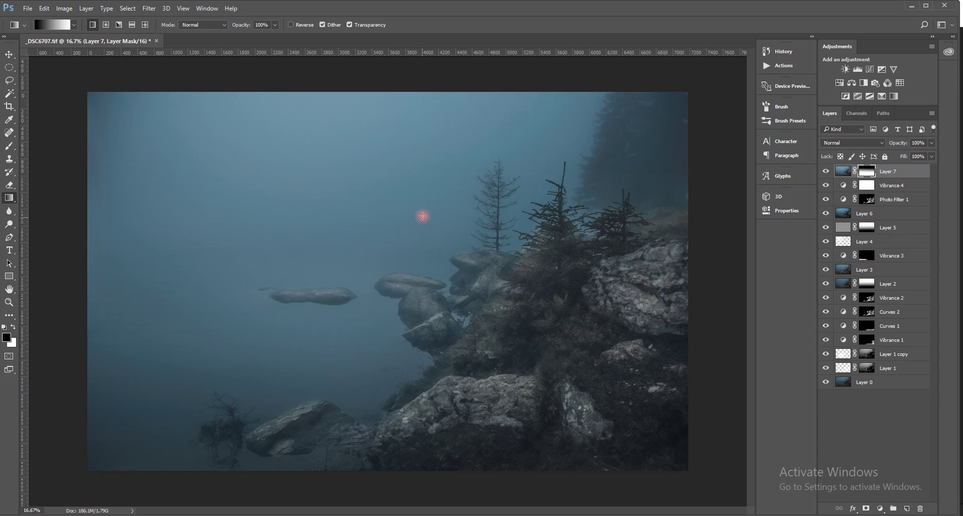
left_click_drag(404, 427, 407, 145)
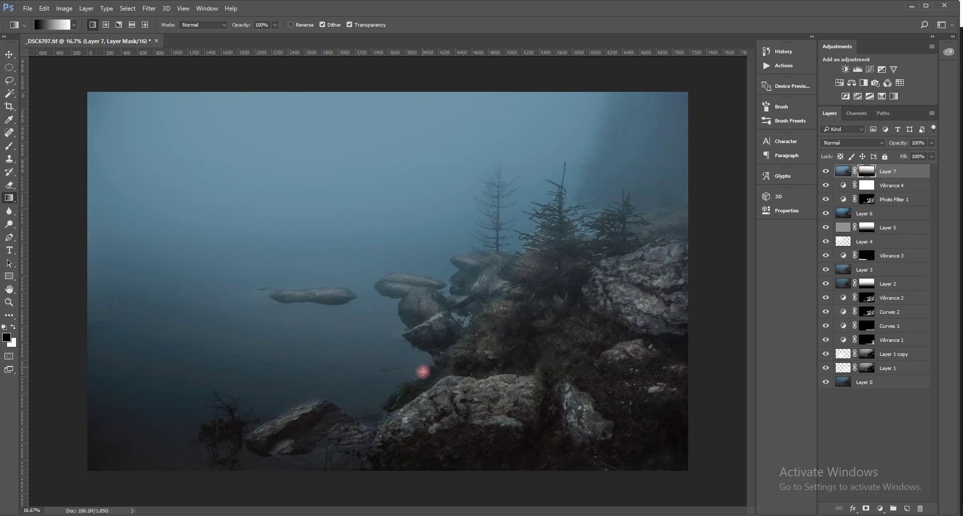
left_click_drag(417, 443, 410, 276)
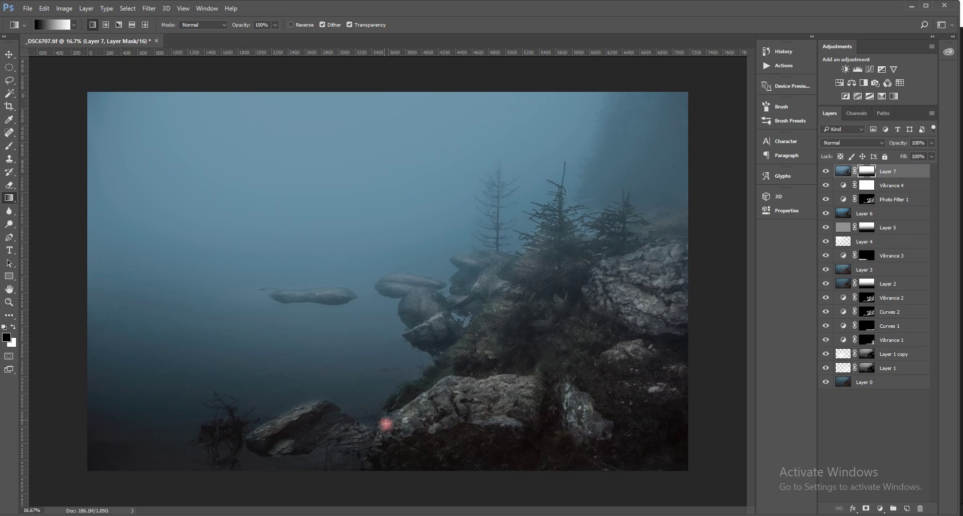
left_click_drag(390, 378, 392, 284)
mouse_move(391, 403)
left_mouse_down()
mouse_move(395, 260)
mouse_move(385, 192)
left_mouse_up()
left_click_drag(401, 304, 399, 207)
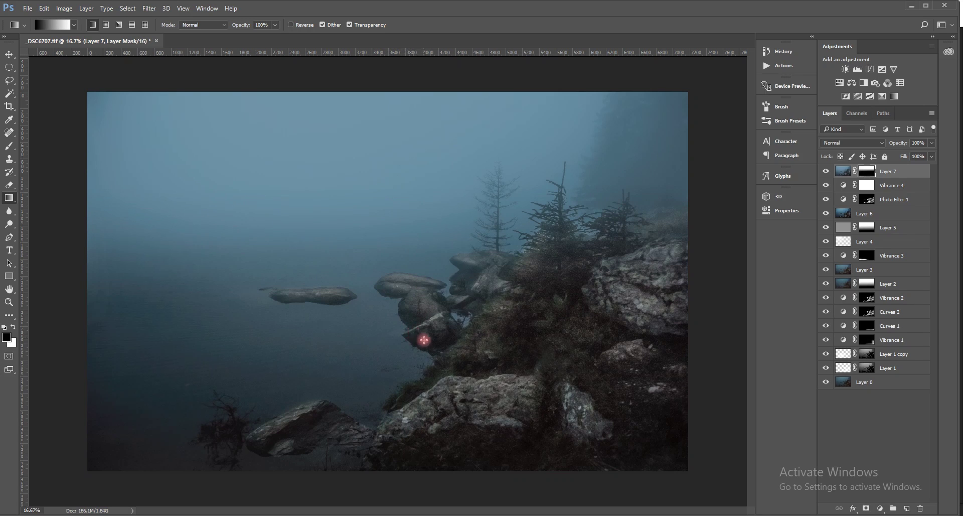
left_click_drag(414, 361, 413, 221)
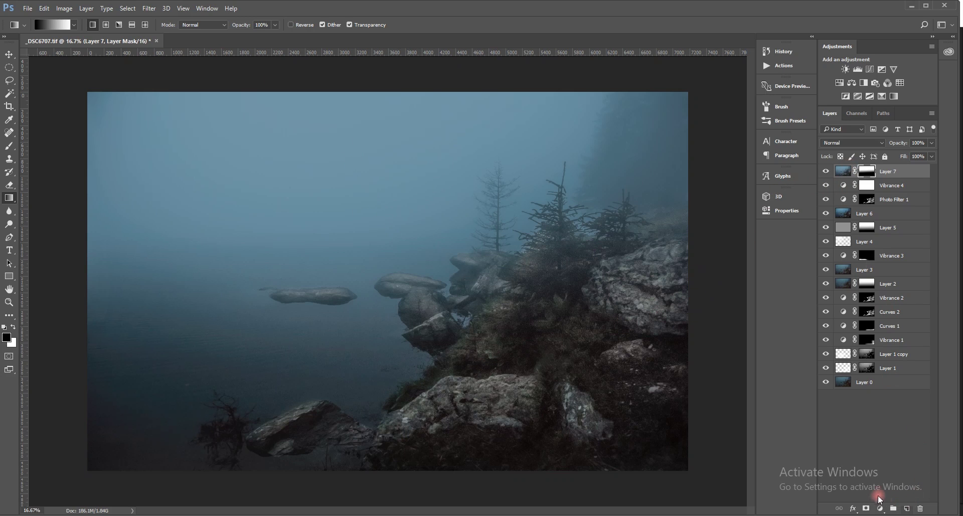
Step: Add a Curves adjustment layer above Layer 7 and pull the upper midtones of the RGB curve down slightly to darken the image
left_click(869, 69)
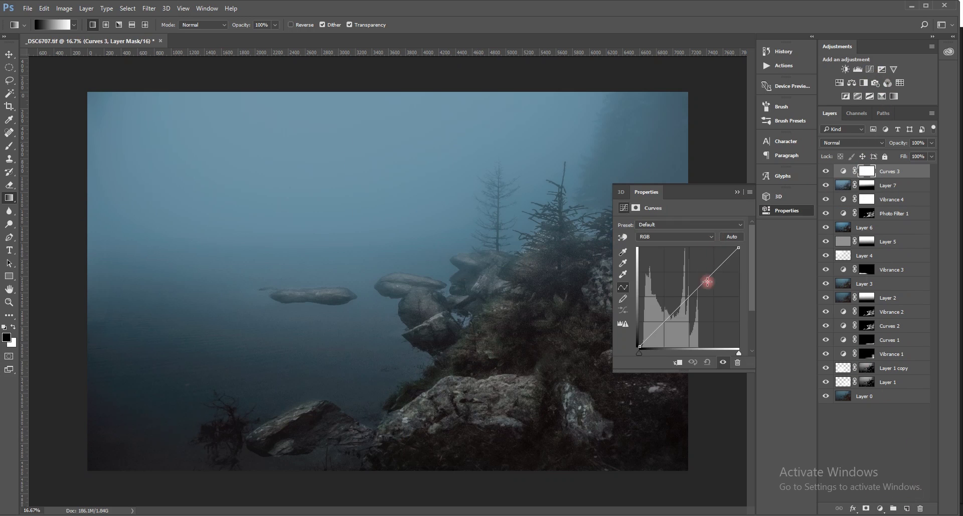
left_click_drag(695, 292, 701, 293)
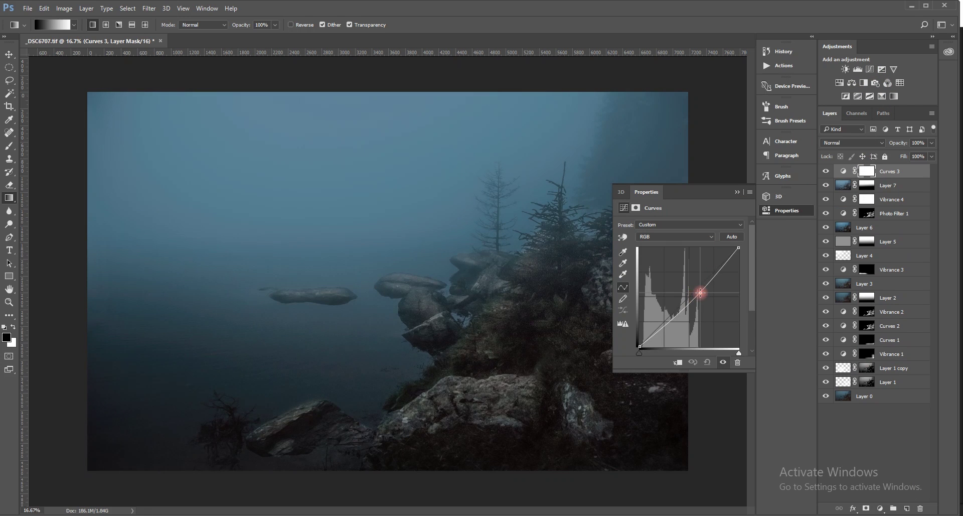
left_click(737, 191)
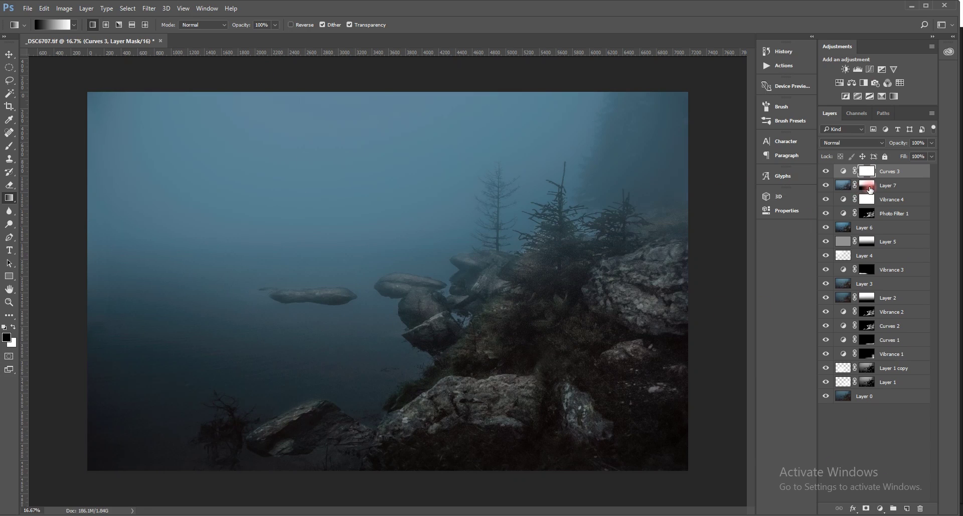
Step: Replace the Curves 3 mask with a copy of Layer 7's gradient mask, and compare the image with and without both layers
left_click_drag(871, 189, 868, 172)
left_click(451, 203)
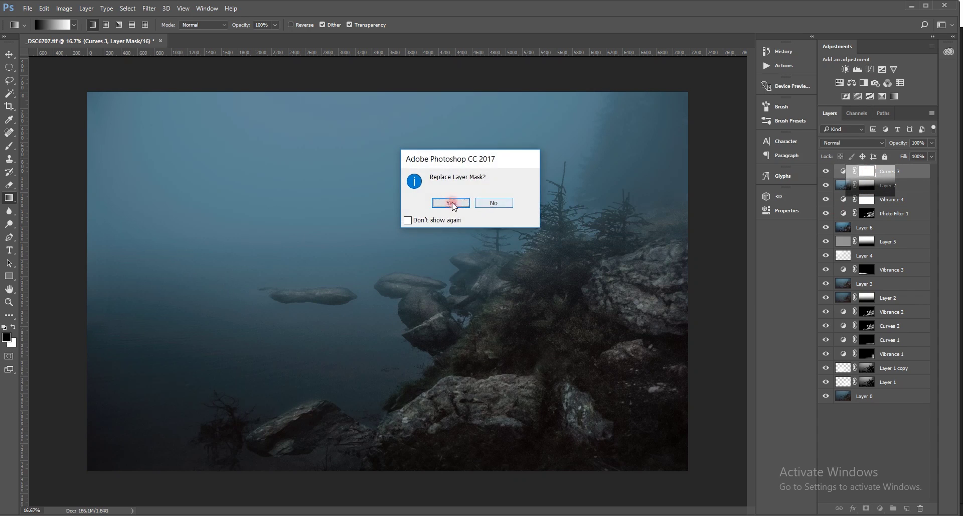
key("x")
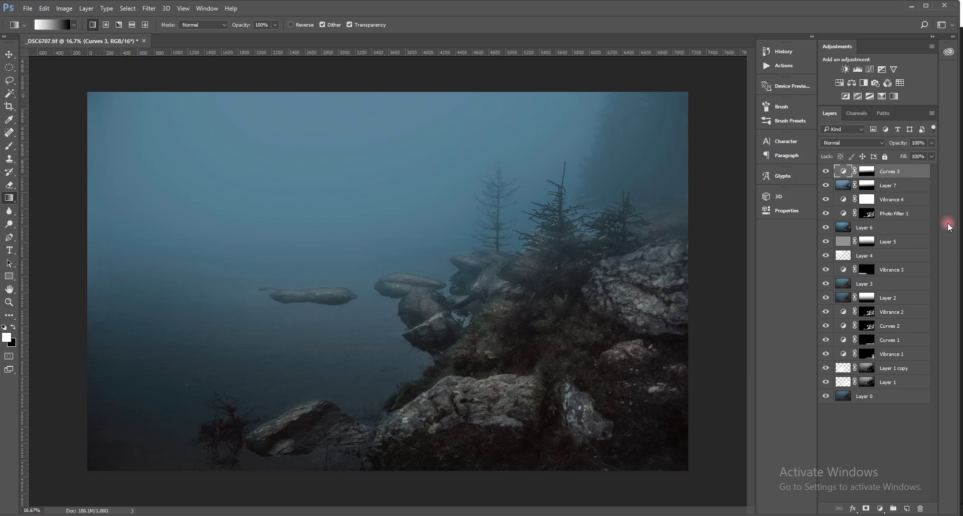
left_click_drag(826, 171, 829, 186)
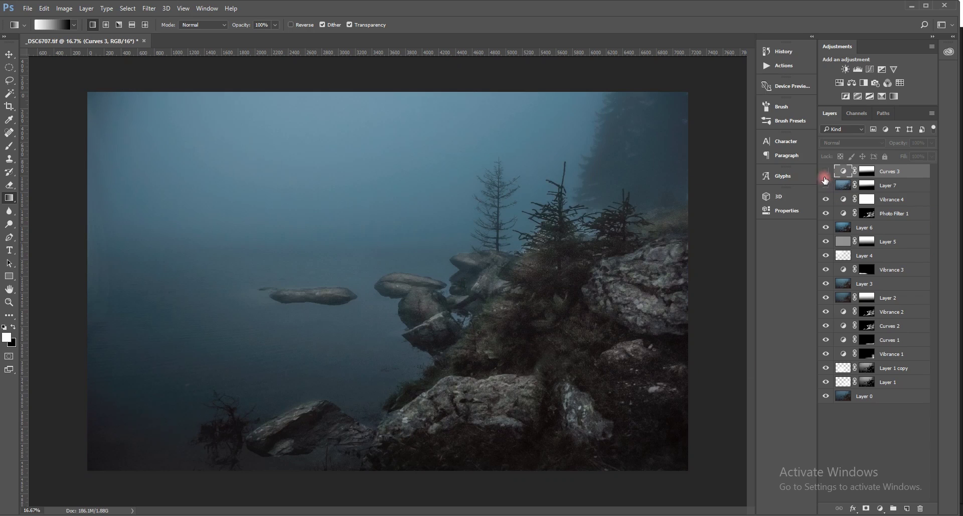
left_click_drag(826, 171, 828, 188)
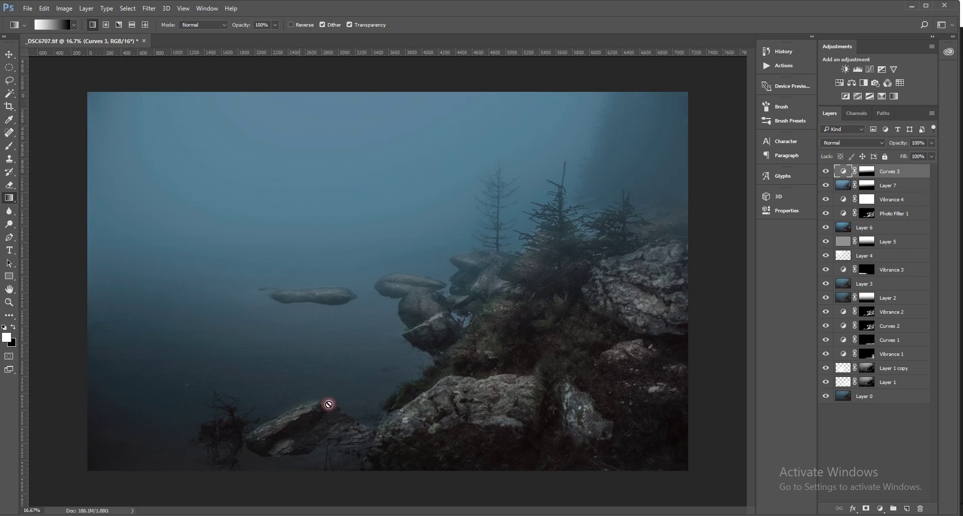
Step: Add a Vibrance adjustment layer above Curves 3 with Saturation at -30
left_click(895, 68)
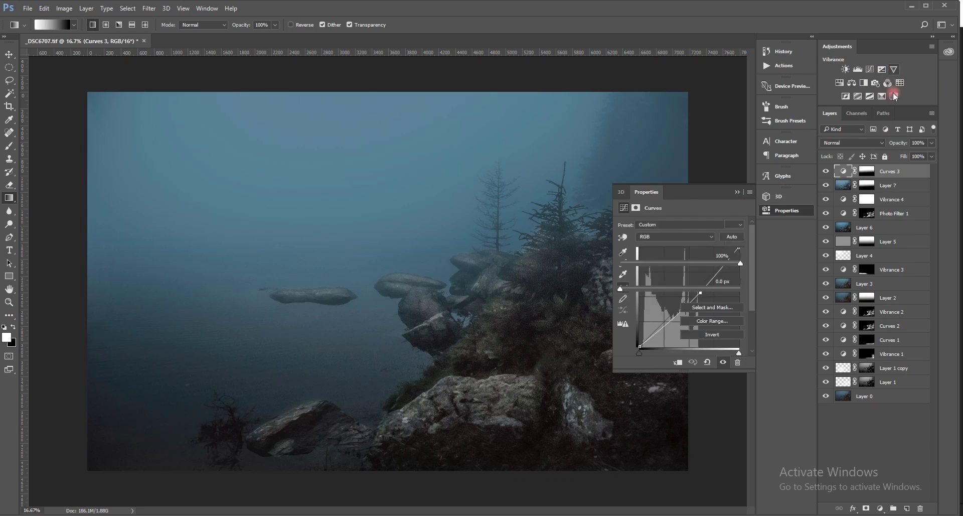
left_click_drag(679, 253, 666, 254)
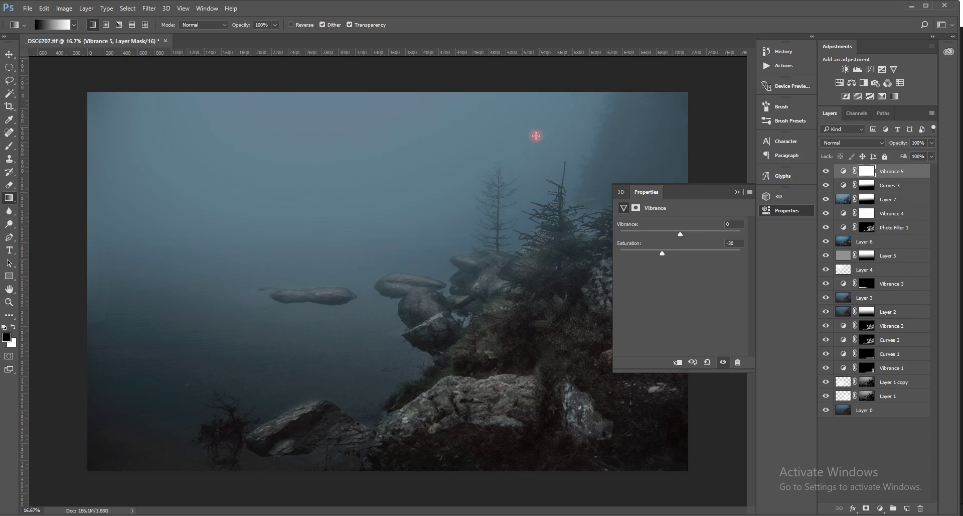
left_click(736, 192)
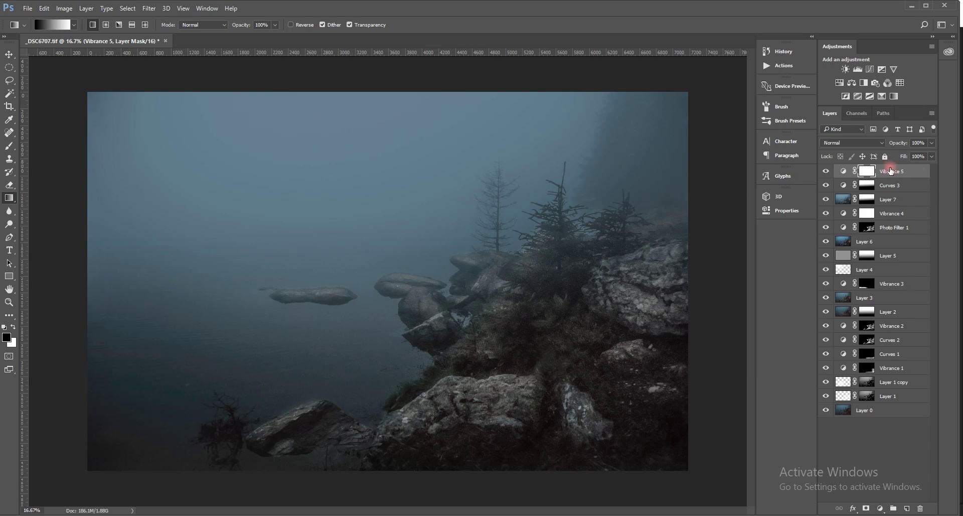
Step: Replace the Vibrance 5 mask with a copy of the Curves 3 mask, and compare the image with and without the adjustment
left_click_drag(868, 187, 870, 173)
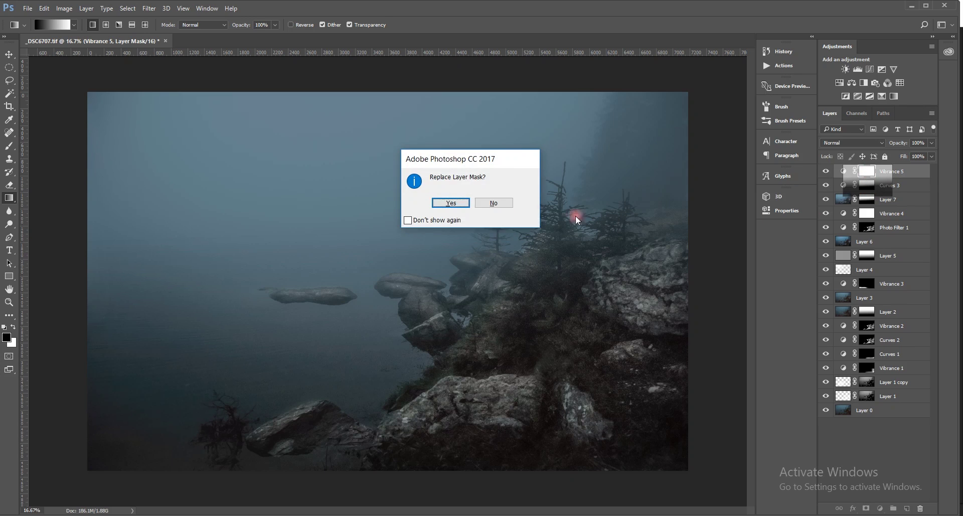
left_click(458, 201)
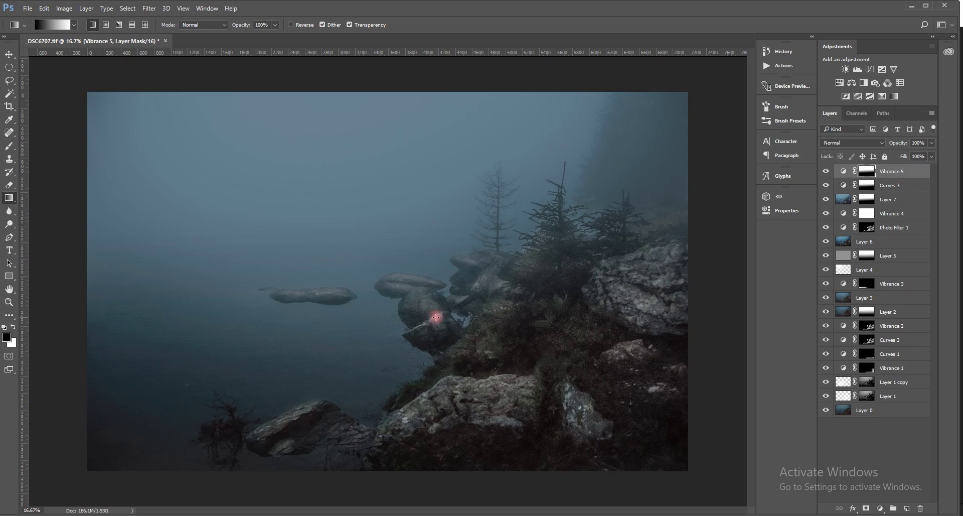
left_click(827, 172)
left_click(826, 171)
left_click(826, 171)
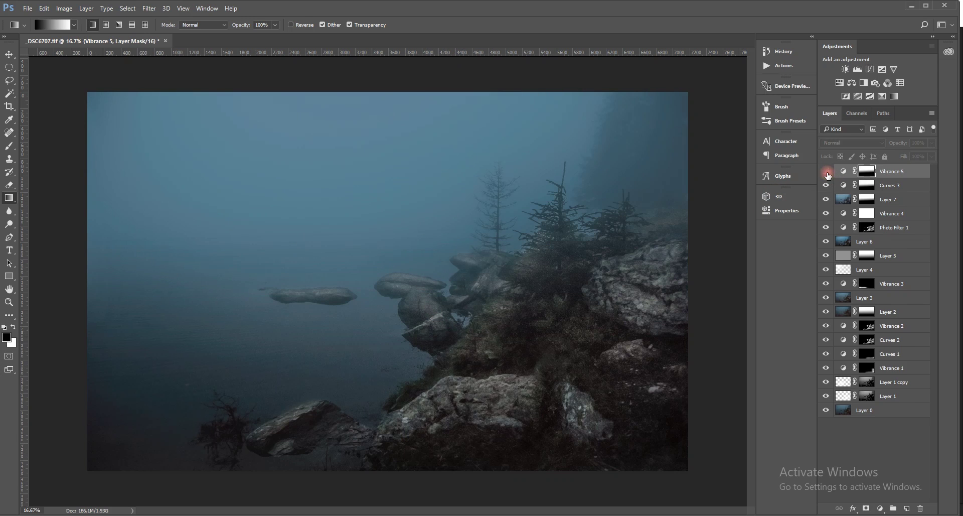
left_click(827, 172)
left_click(826, 171)
left_click(827, 172)
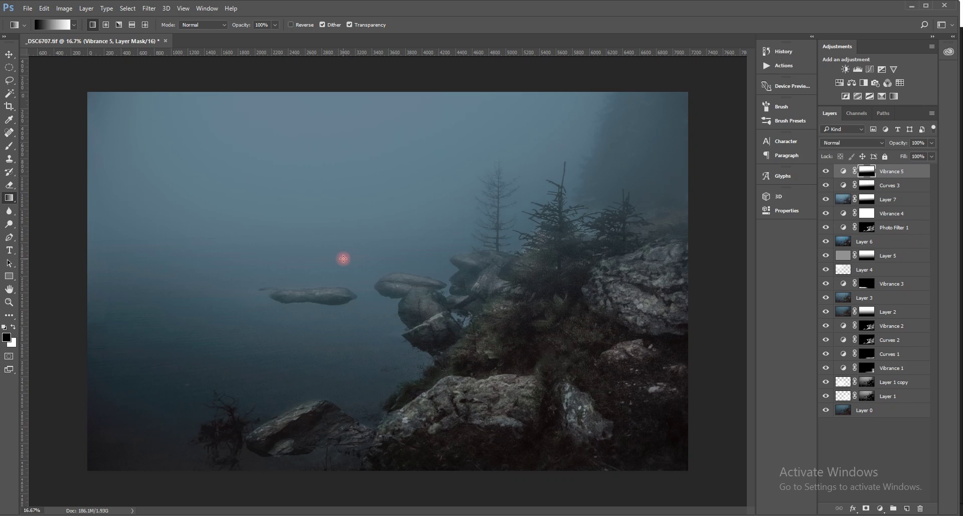
Step: Add a new layer above Vibrance 5 and paint a white moon in the open sky with a soft 400 px brush at 100% flow
left_click(908, 508)
key("x")
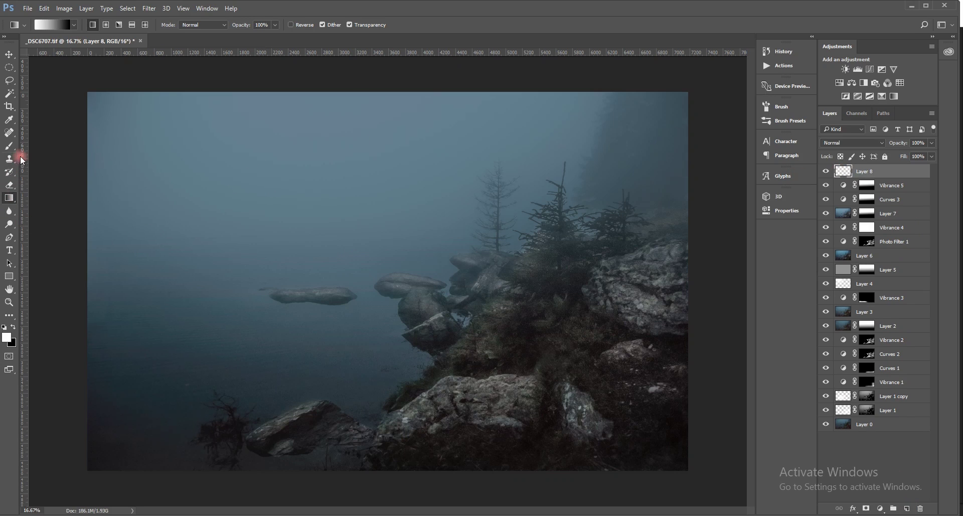
left_click(9, 145)
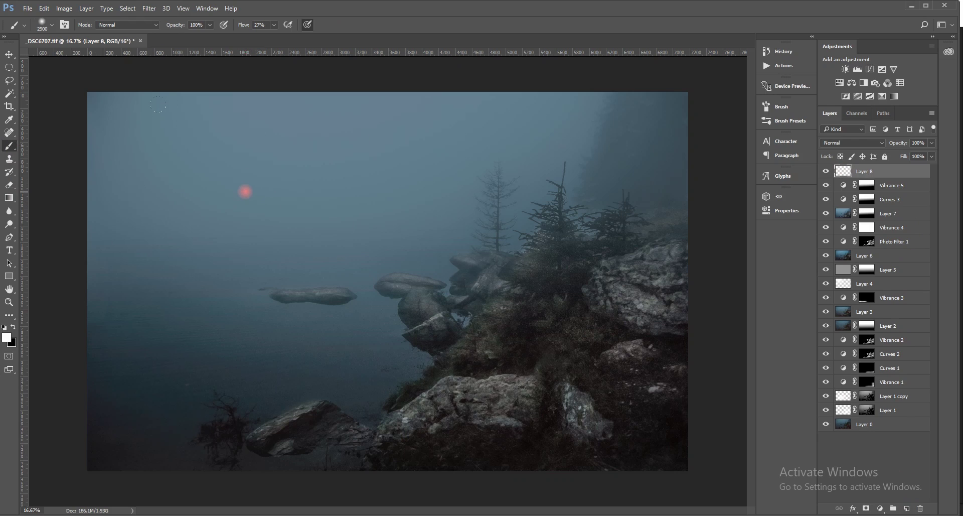
key("bracketleft")
key("bracketleft")
key("bracketleft")
key("bracketleft")
key("bracketleft")
key("bracketleft")
key("bracketleft")
key("bracketleft")
key("bracketleft")
key("bracketleft")
key("bracketleft")
key("bracketleft")
key("bracketleft")
key("bracketleft")
key("bracketleft")
key("bracketleft")
key("bracketleft")
left_click(274, 26)
left_click_drag(273, 36, 317, 38)
left_click(234, 174)
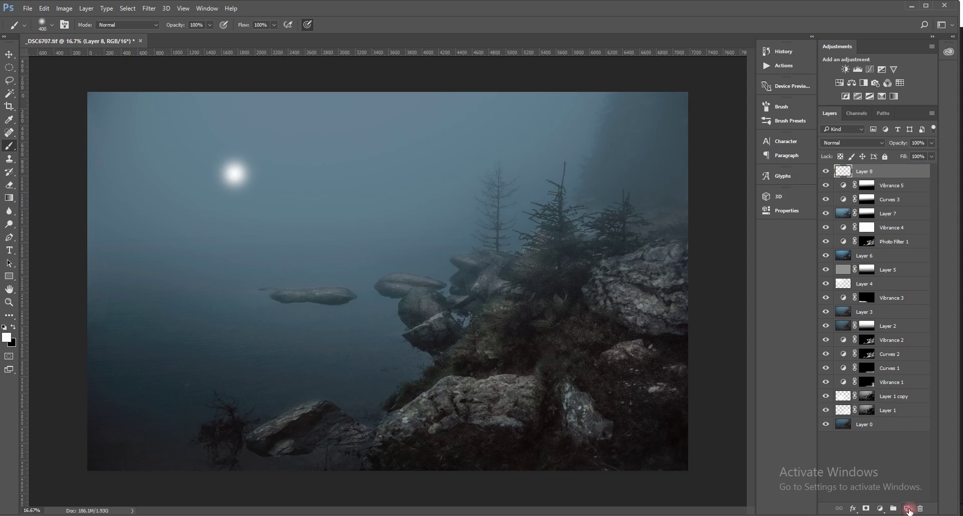
Step: Paint two larger soft white glows over the moon on separate new layers, using brush sizes of 1400 px and 2300 px
left_click(907, 508)
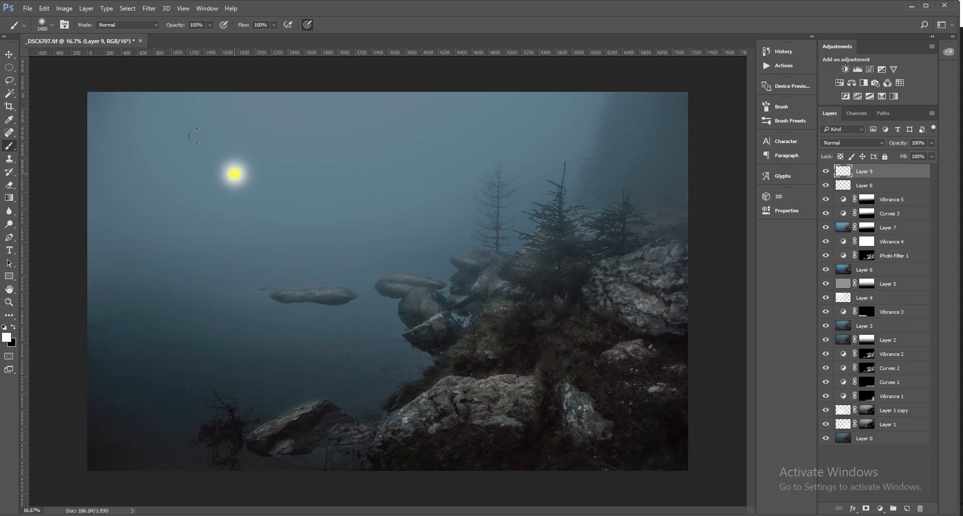
left_click(235, 174)
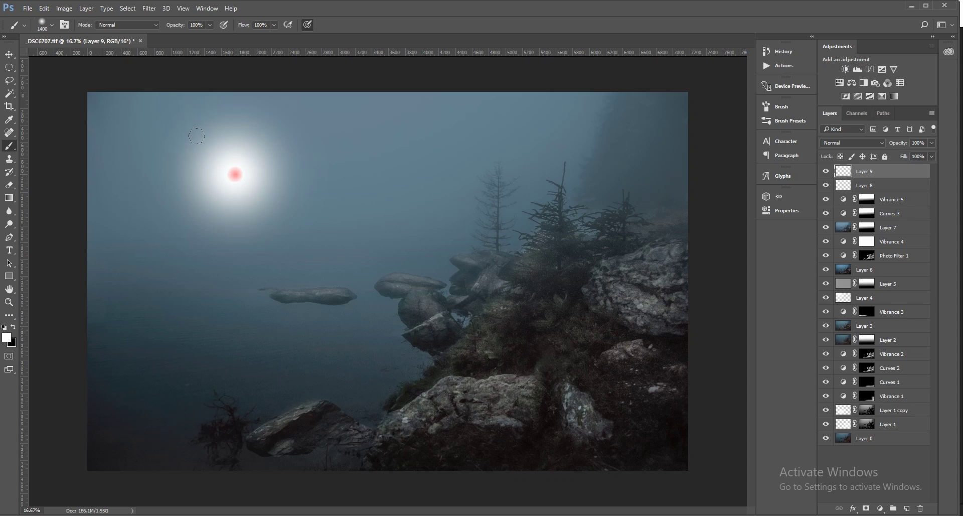
left_click(908, 508)
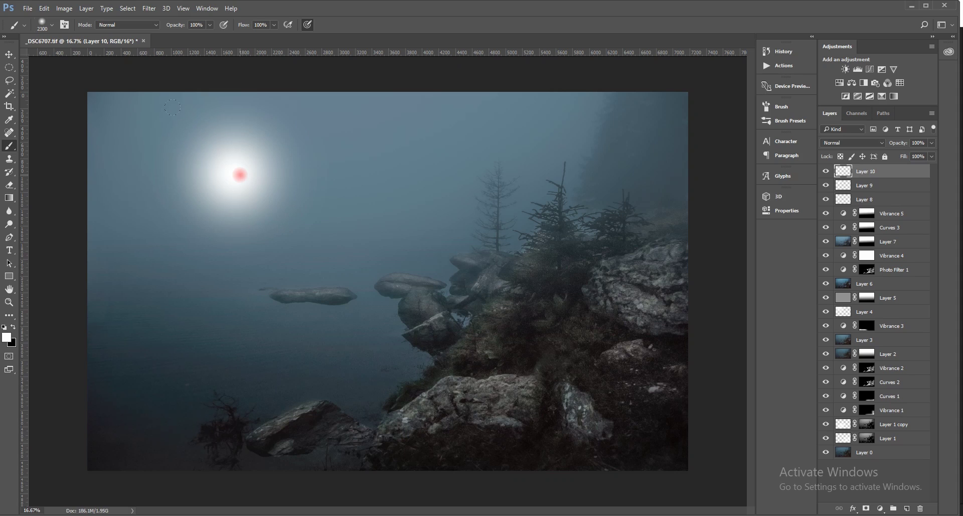
left_click(241, 174)
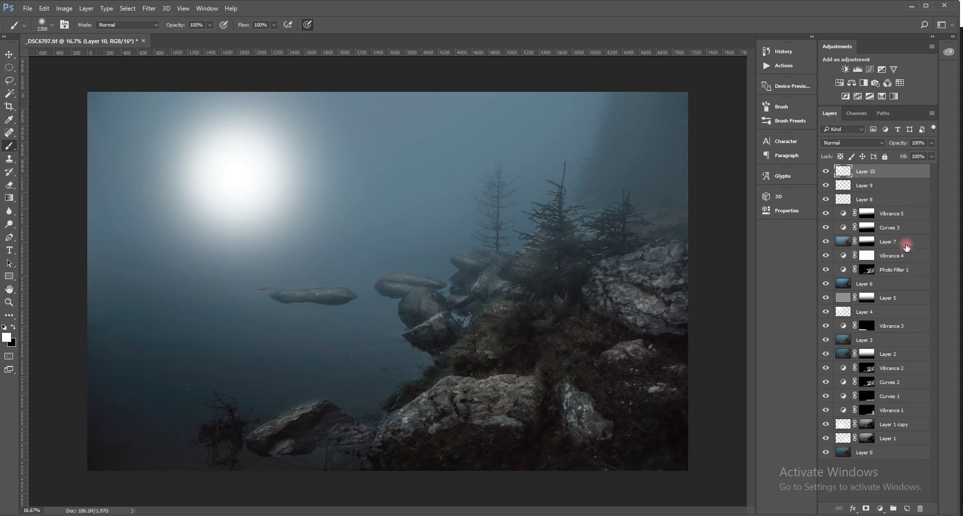
Step: Set the opacity of Layer 10, the largest moon glow, to 29%
left_click(845, 188)
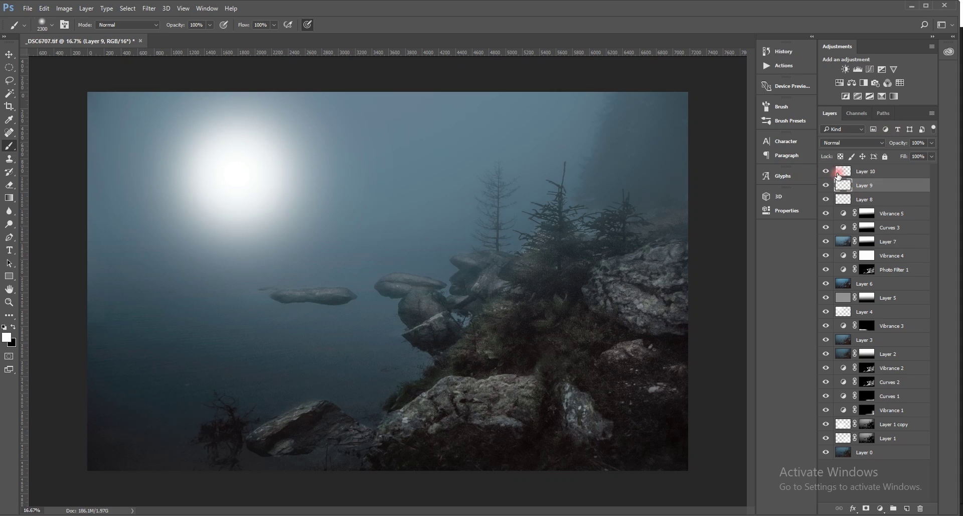
left_click(839, 174)
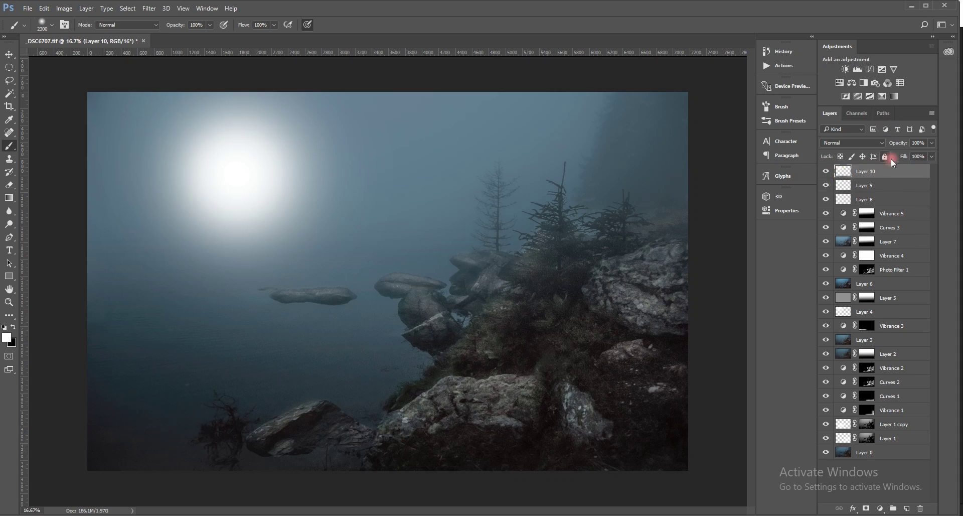
left_click(932, 142)
left_click_drag(922, 159, 909, 159)
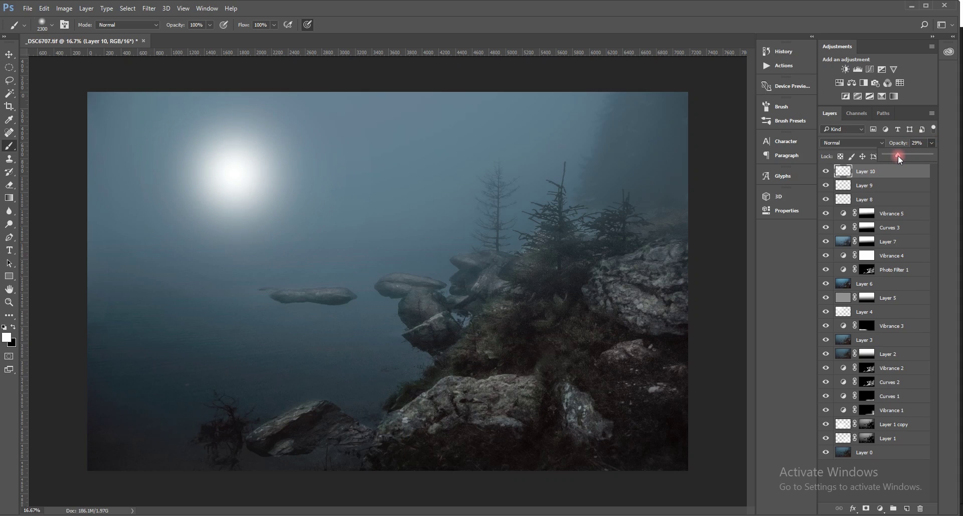
left_click_drag(898, 155, 899, 155)
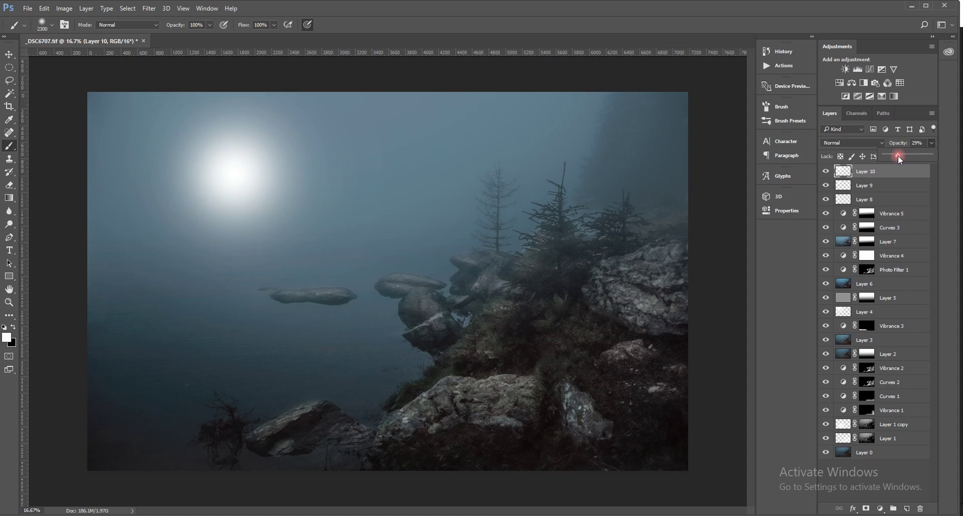
Step: Set the opacity of Layer 9, the middle moon glow, to 54%
left_click(842, 189)
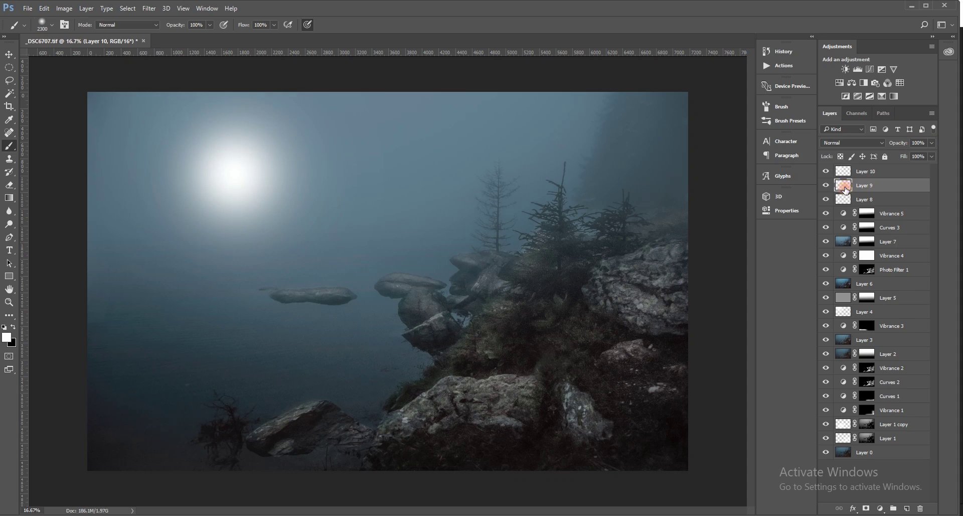
left_click(932, 142)
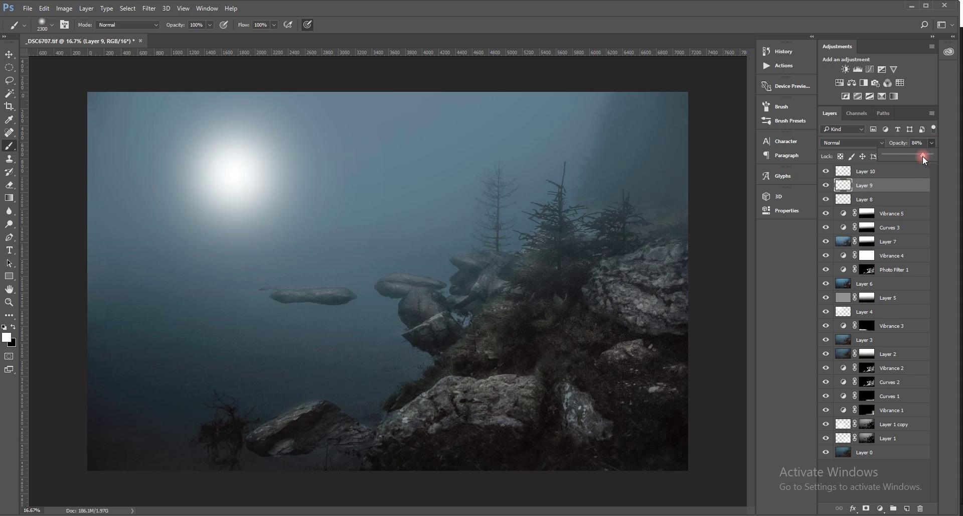
left_click_drag(912, 156, 913, 156)
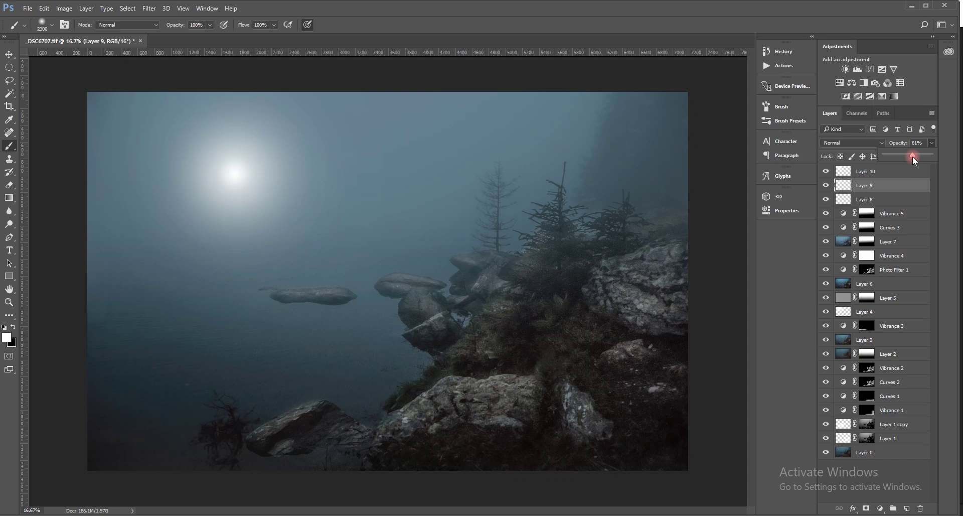
left_click_drag(913, 155, 913, 155)
left_click(844, 191)
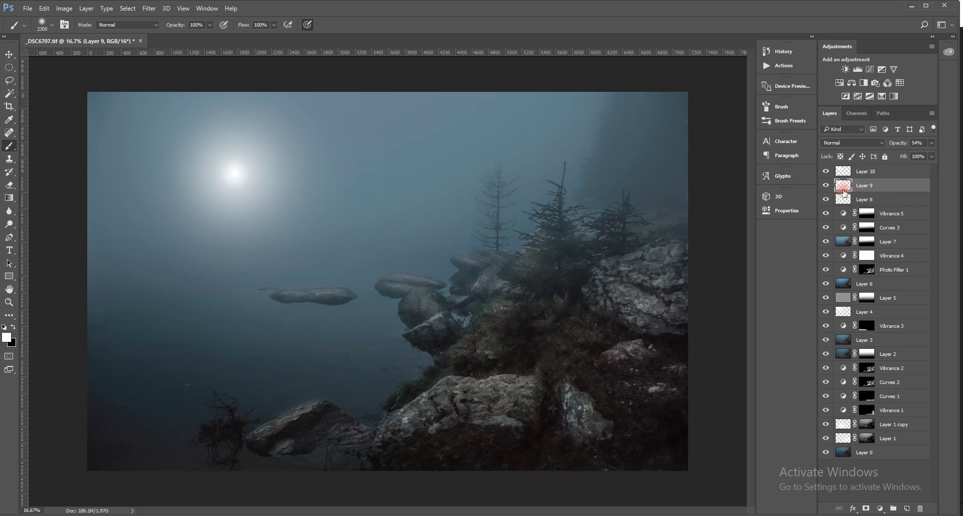
Step: Set the opacity of Layer 8, the moon's core, to 79%
left_click(877, 195)
left_click(878, 200)
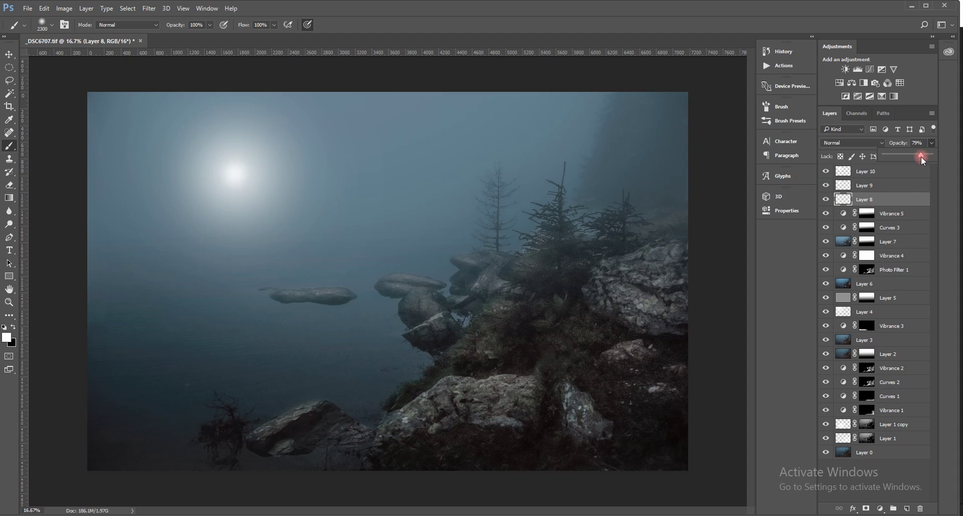
left_click_drag(921, 156, 922, 156)
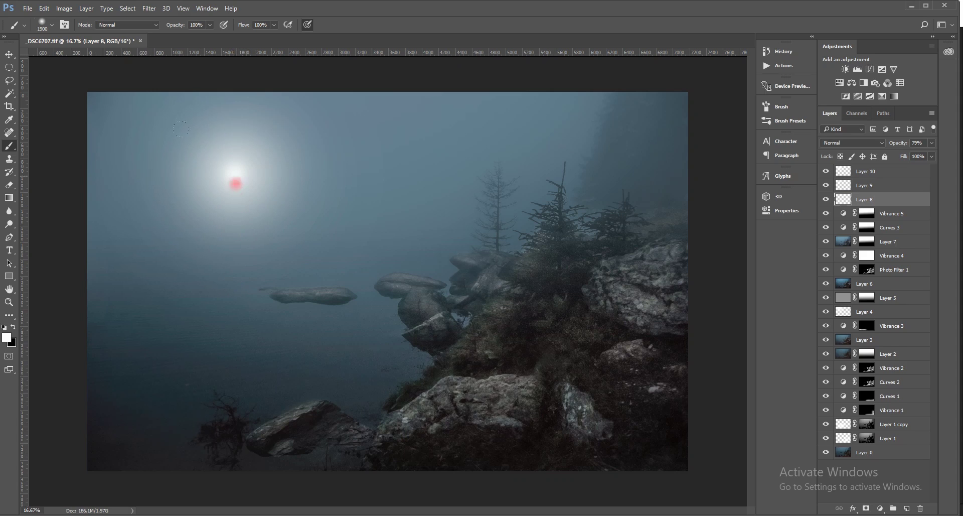
Step: Add a new layer above Layer 10 and reduce the soft brush to 900 px
key("bracketleft")
left_click(858, 172)
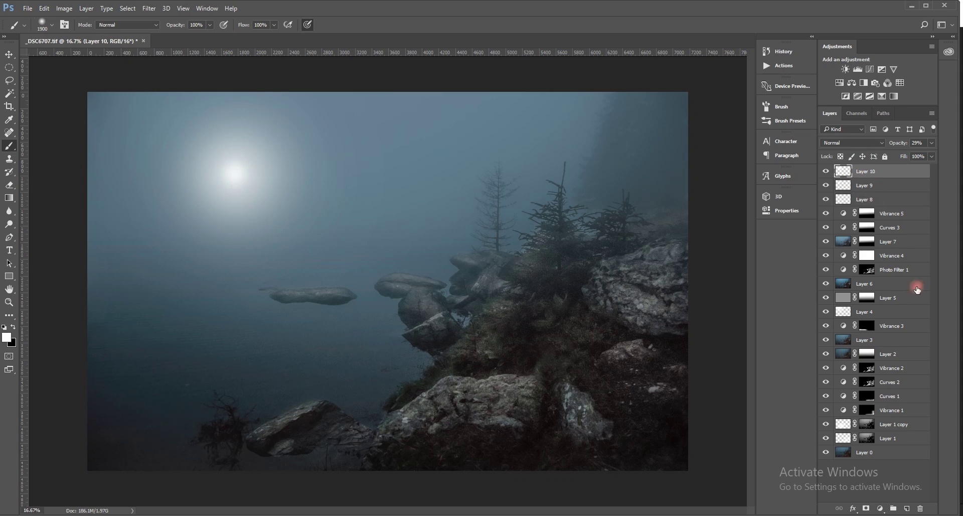
left_click(907, 508)
key("bracketleft")
key("bracketleft")
key("bracketleft")
key("bracketleft")
key("bracketleft")
key("bracketleft")
key("bracketleft")
key("bracketleft")
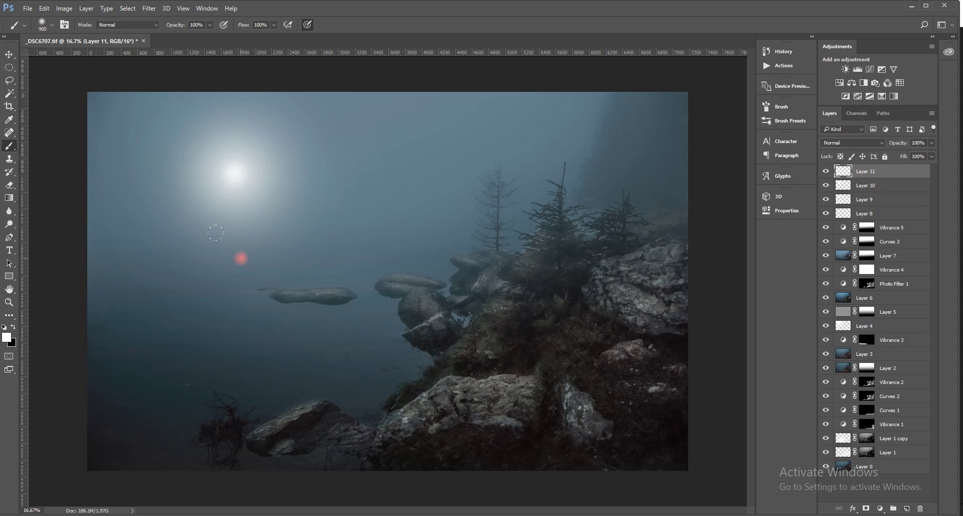
left_click(241, 258)
left_click(237, 255)
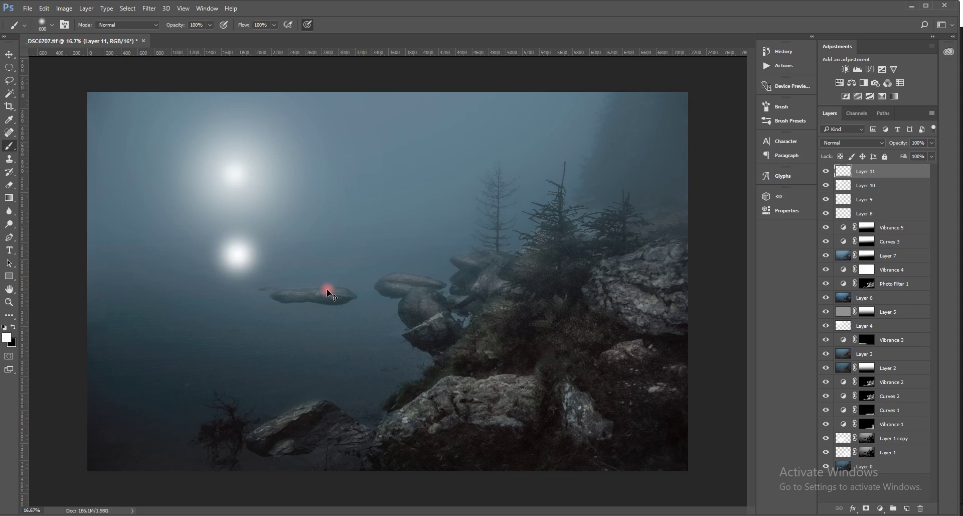
key("ctrl+z")
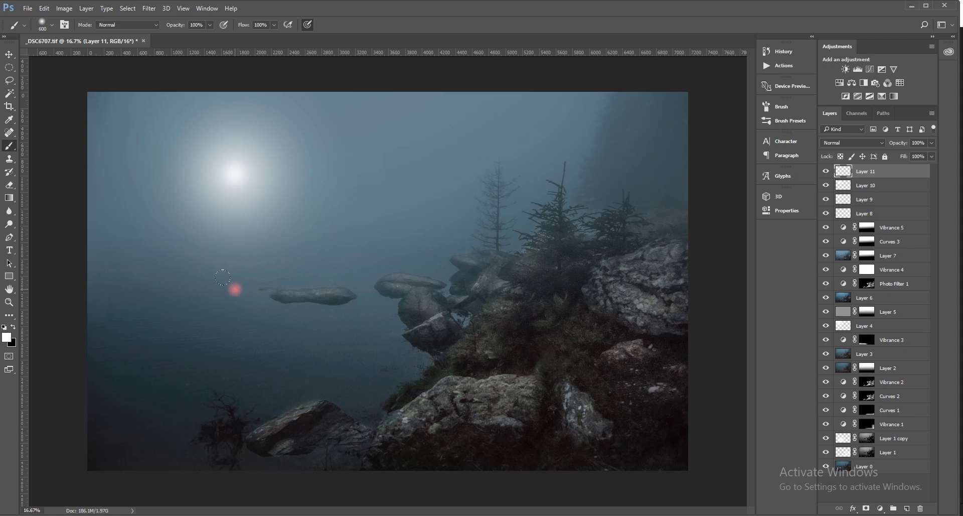
Step: Paint a soft white reflection on the water directly below the moon with a 600 px brush, and set Layer 11's opacity to 46%
left_click(238, 289)
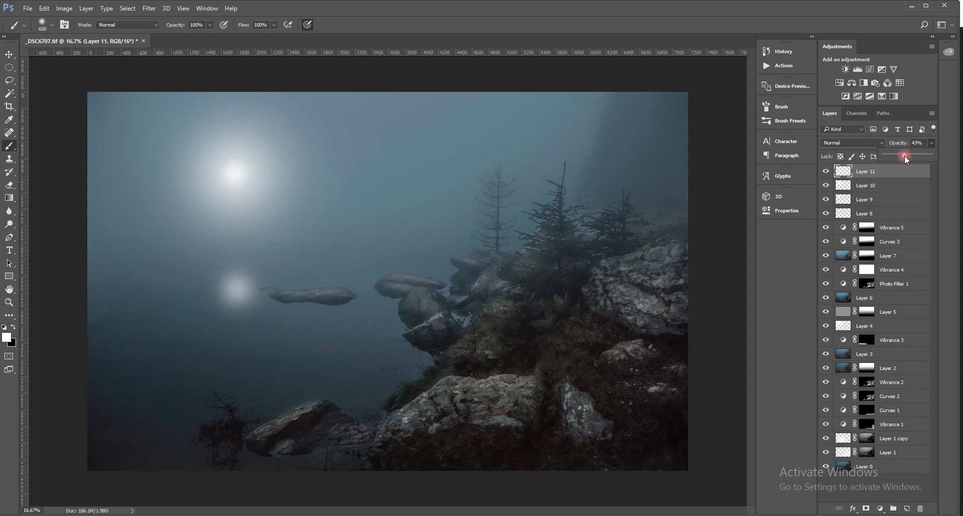
left_click_drag(905, 156, 901, 157)
left_click(846, 173)
Step: Apply a horizontal Motion Blur at a 0° angle to the white reflection on Layer 11
left_click(150, 8)
mouse_move(282, 157)
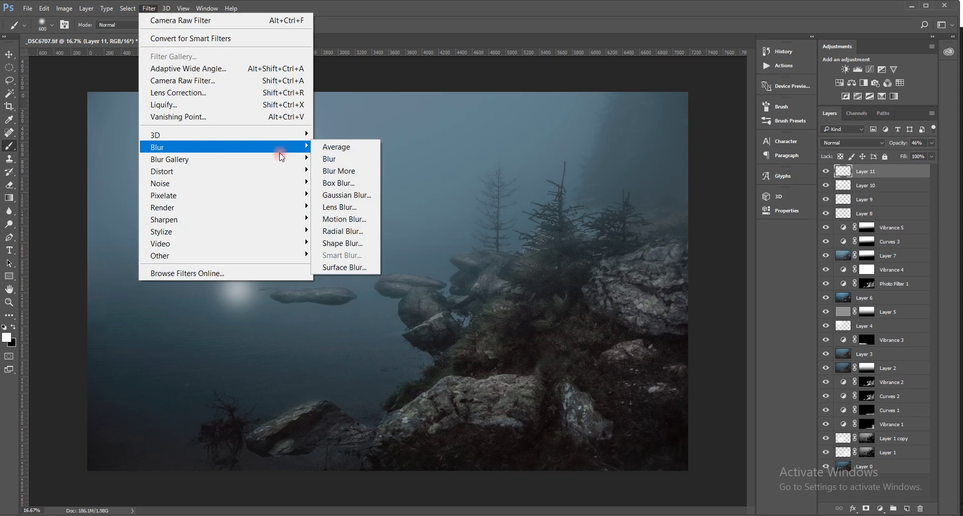
left_click(345, 219)
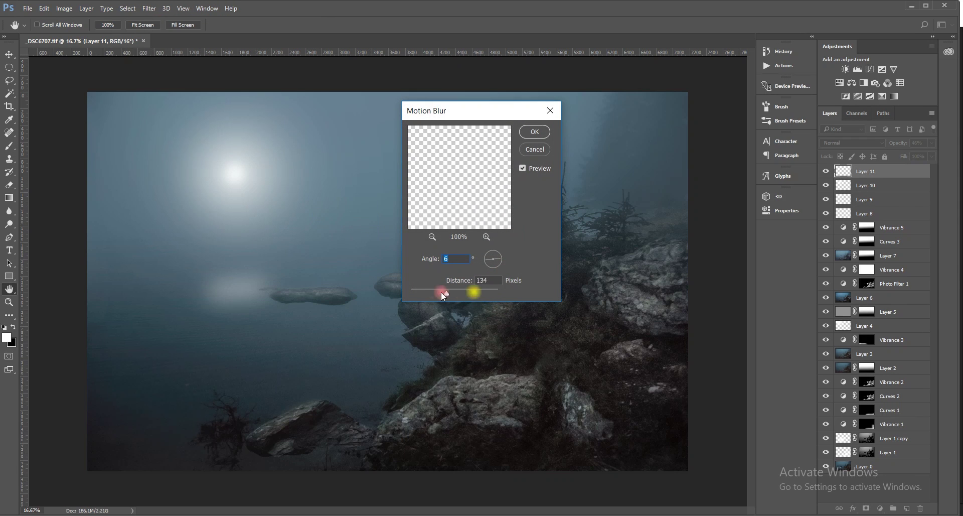
mouse_move(441, 291)
left_mouse_down()
mouse_move(425, 290)
mouse_move(440, 291)
left_mouse_up()
left_click_drag(488, 261, 495, 273)
left_click(483, 257)
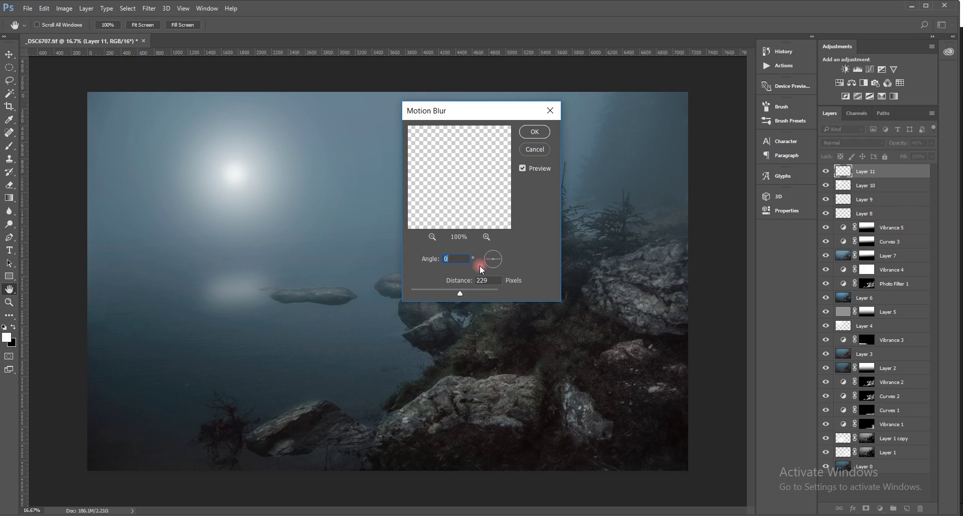
left_click(479, 293)
left_click(535, 133)
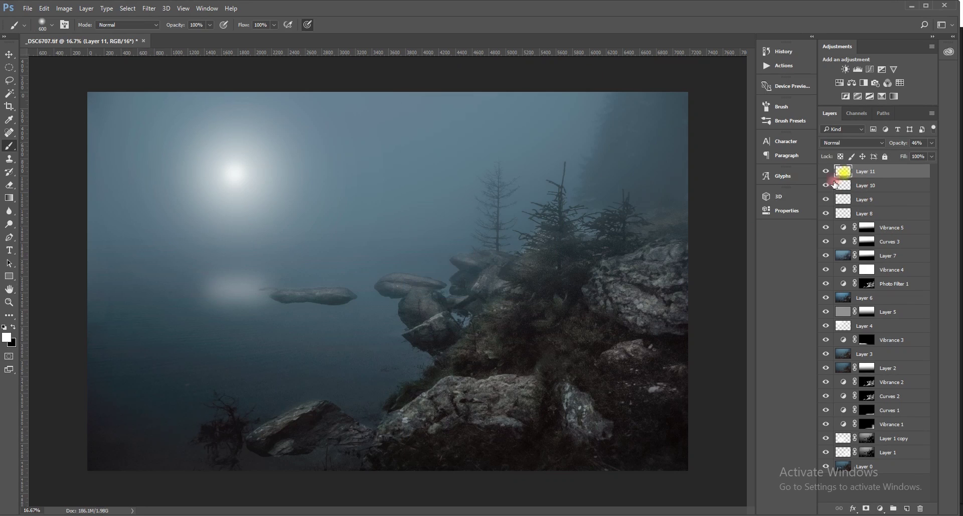
Step: Stretch the reflection to about 215% height, narrow it to about 80% width, and centre it below the moon
key("ctrl+t")
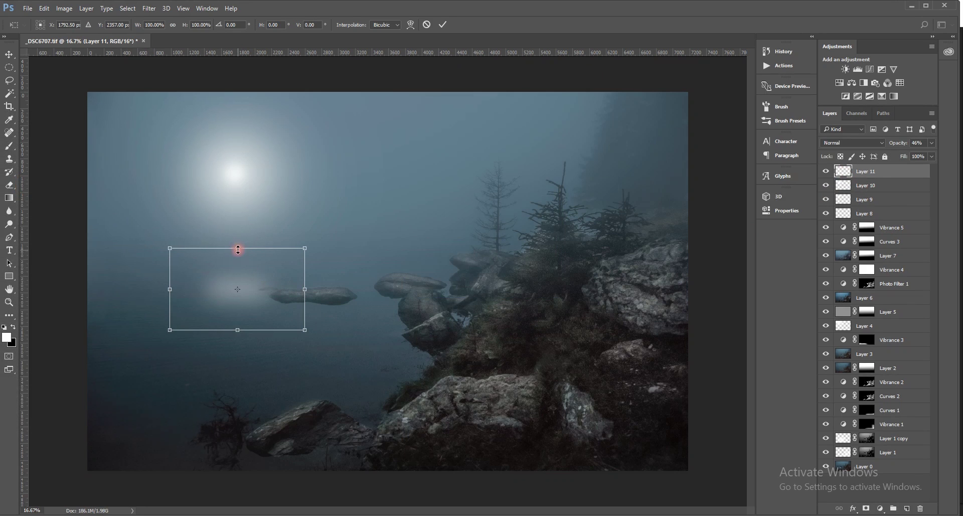
left_click_drag(238, 250, 242, 195)
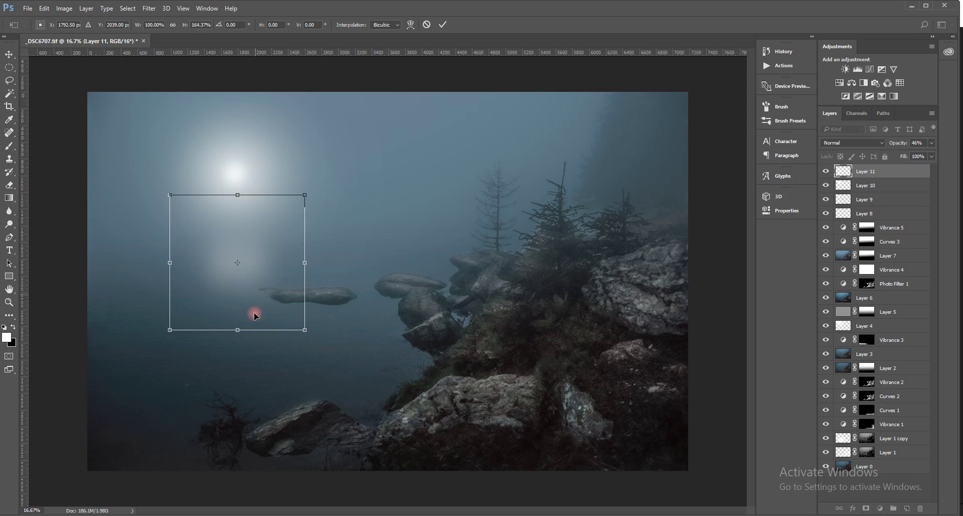
left_click_drag(237, 330, 242, 372)
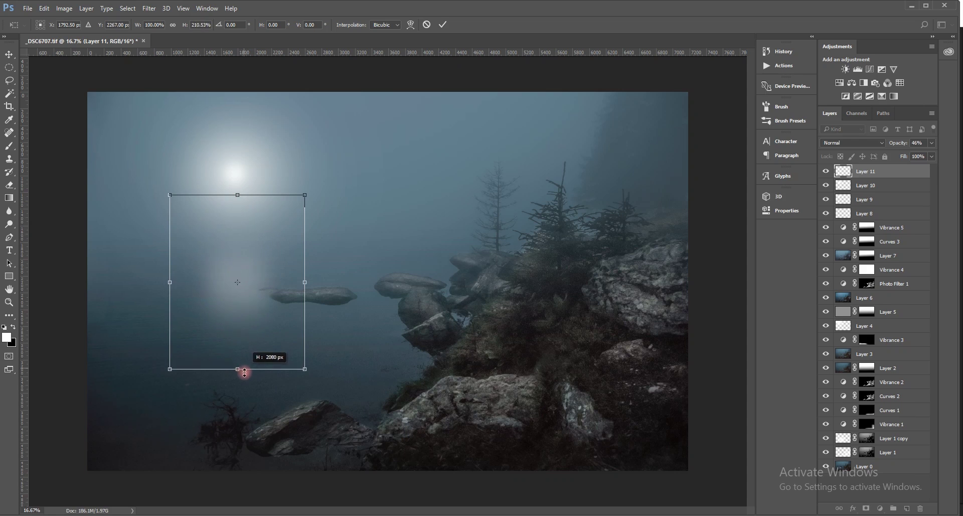
left_click_drag(252, 318, 254, 295)
left_click_drag(302, 271, 291, 272)
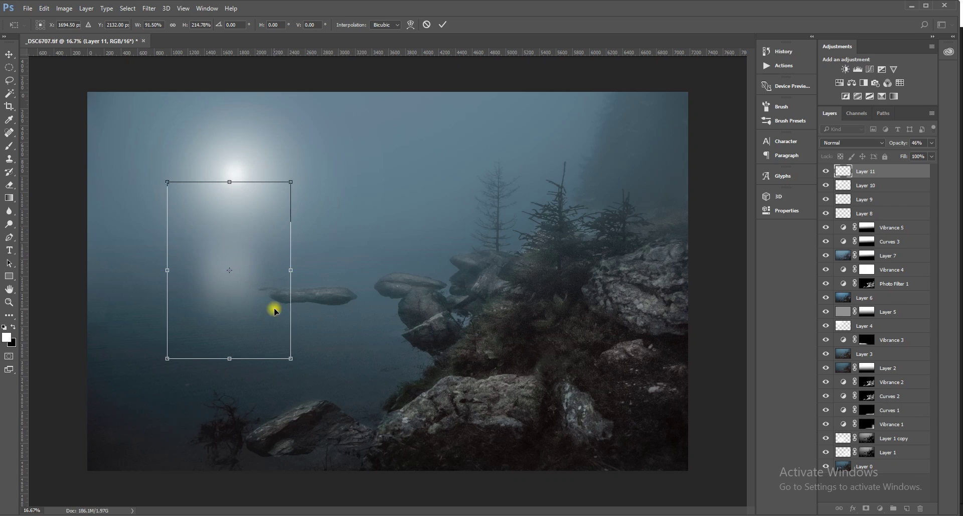
left_click_drag(274, 308, 273, 313)
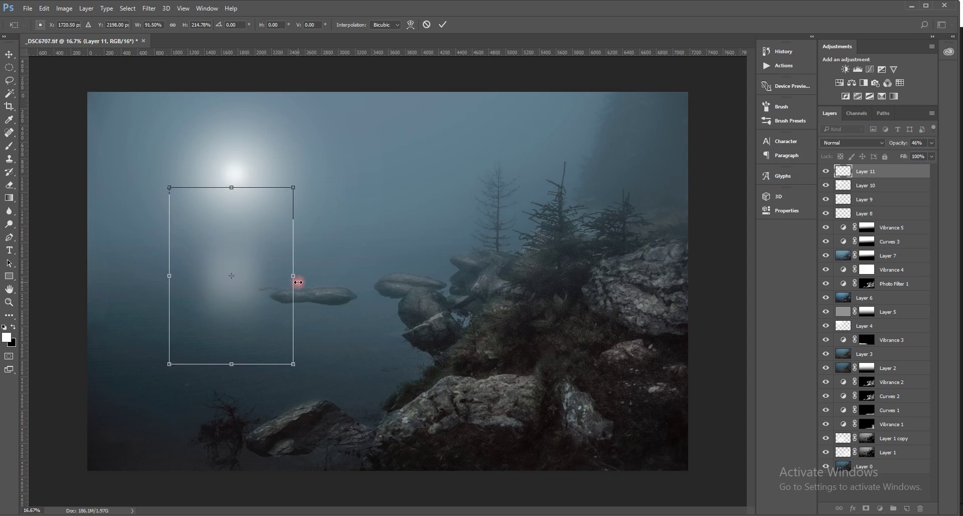
left_click_drag(294, 275, 278, 275)
left_click_drag(246, 310, 258, 309)
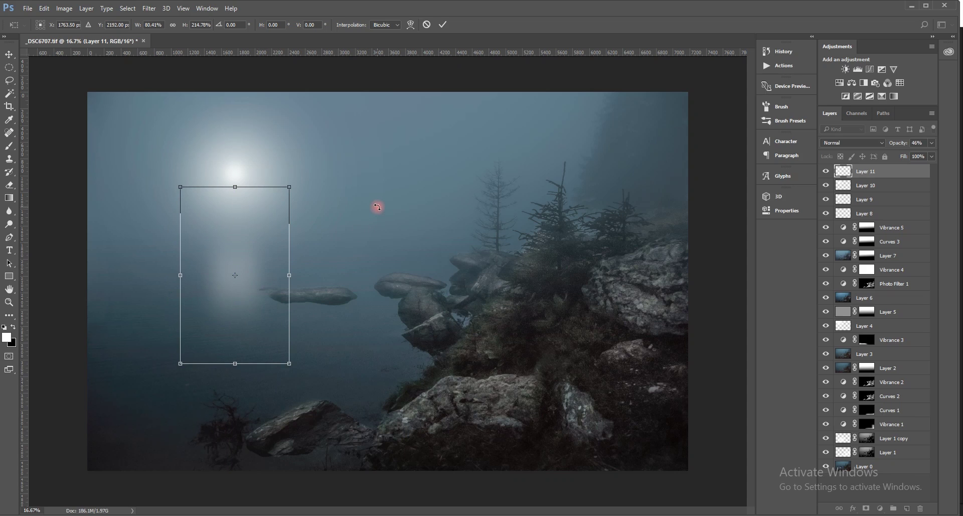
key("Return")
Step: Set the opacity of Layer 11, the moon's reflection, to 34%
key("b")
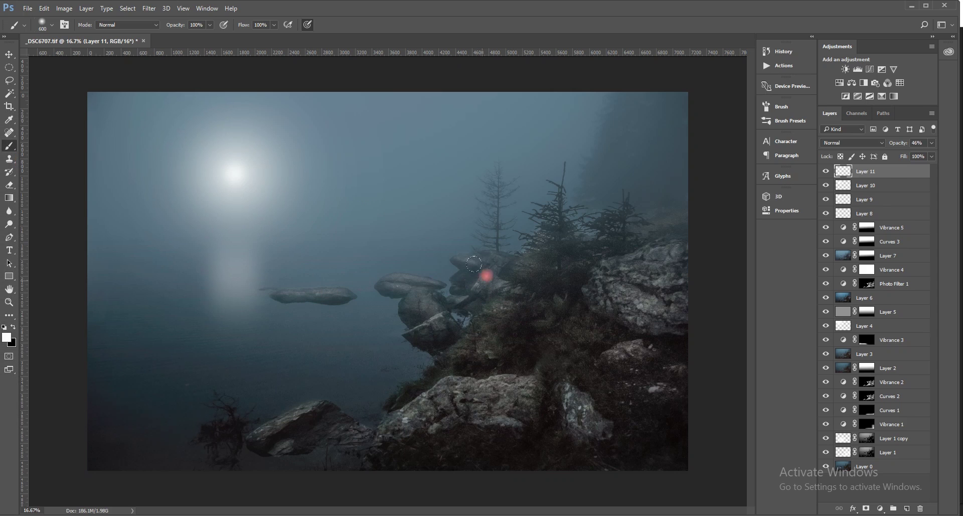
left_click(932, 144)
left_click_drag(900, 152, 899, 151)
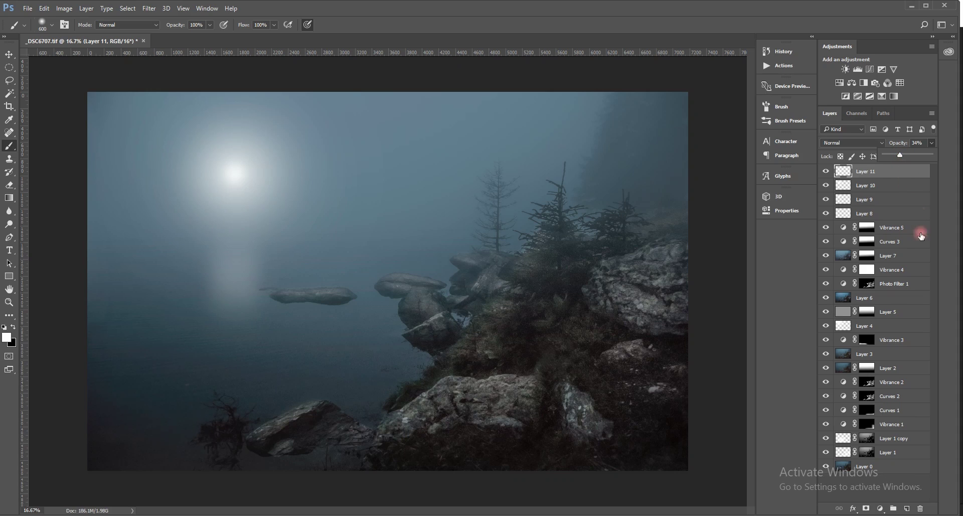
left_click(847, 178)
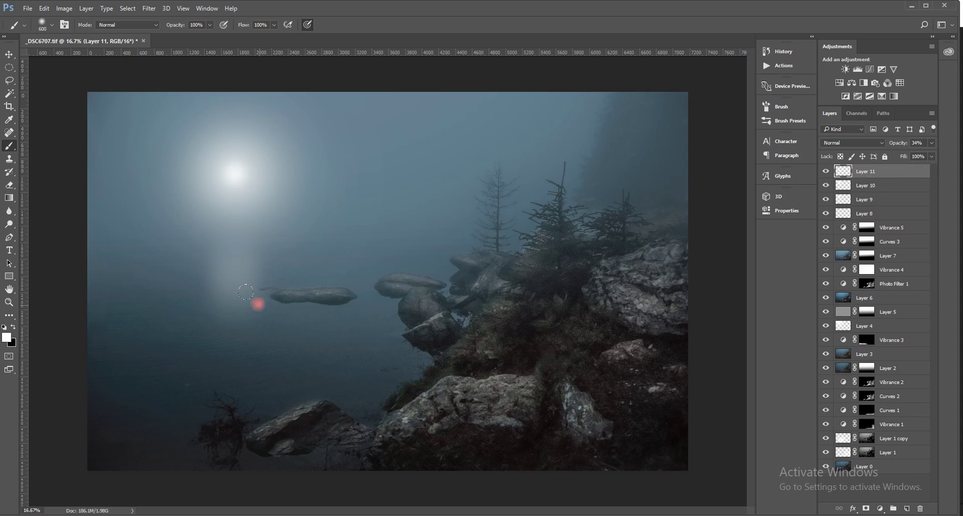
Step: Extend the reflection on Layer 11 further down the water, to about 112% of its height
key("ctrl+t")
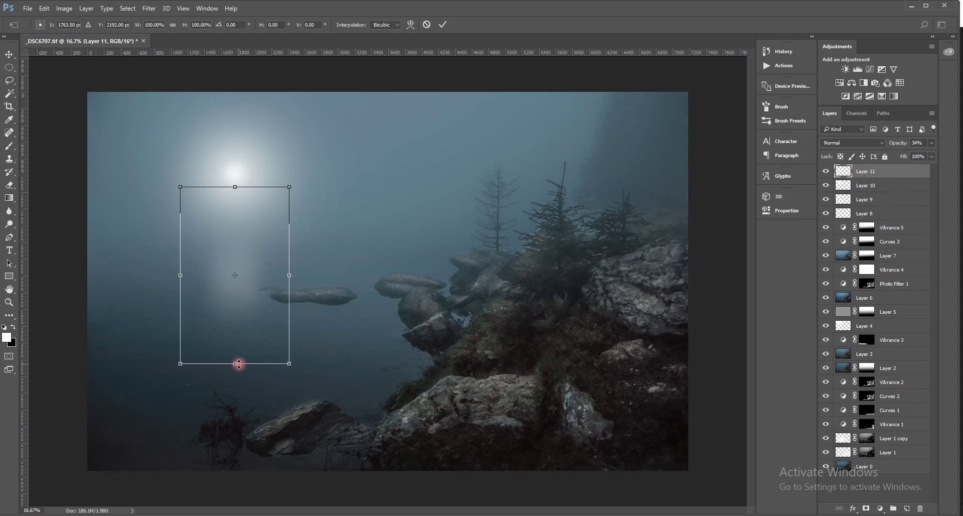
left_click_drag(234, 362, 230, 385)
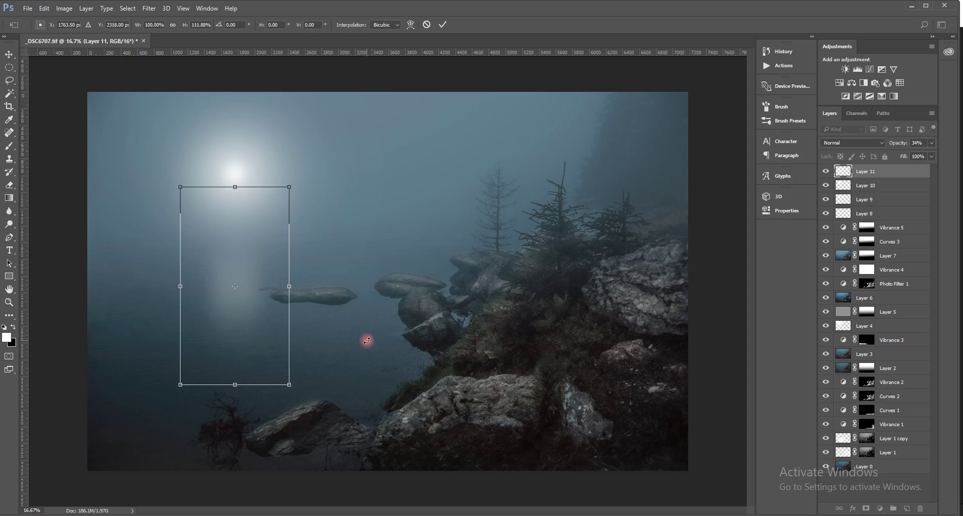
key("Return")
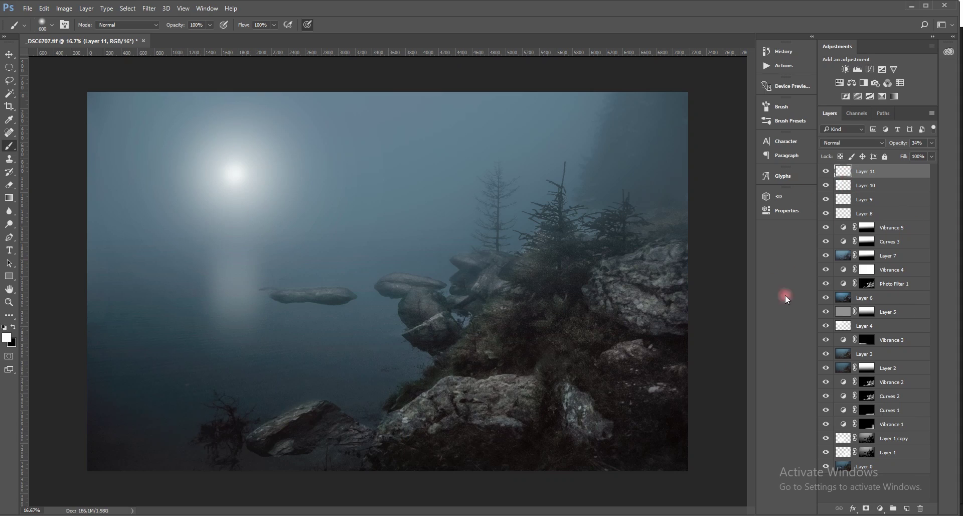
Step: Add a layer mask to Layer 11 and enlarge the soft brush to 1100 px for painting on it
left_click(867, 508)
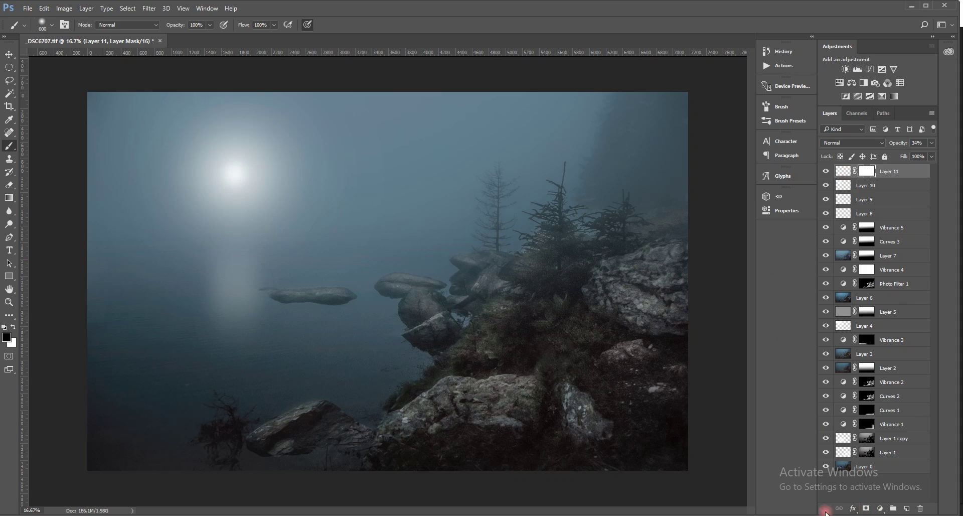
key("x")
key("bracketright")
key("bracketright")
key("bracketright")
key("bracketright")
Step: Try to fade the reflection by painting black at 100% flow on Layer 11's mask, and undo the stroke
left_click(168, 281)
left_click_drag(222, 314, 222, 269)
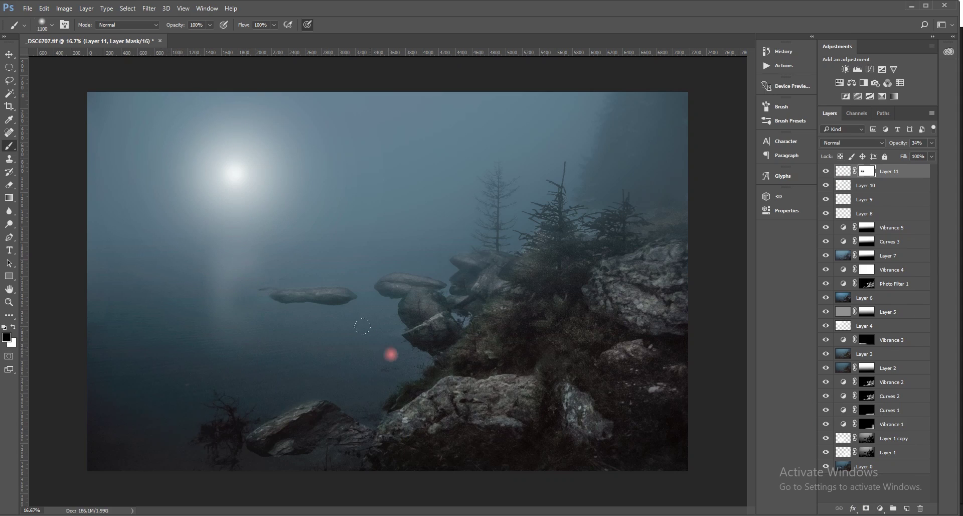
key("ctrl+z")
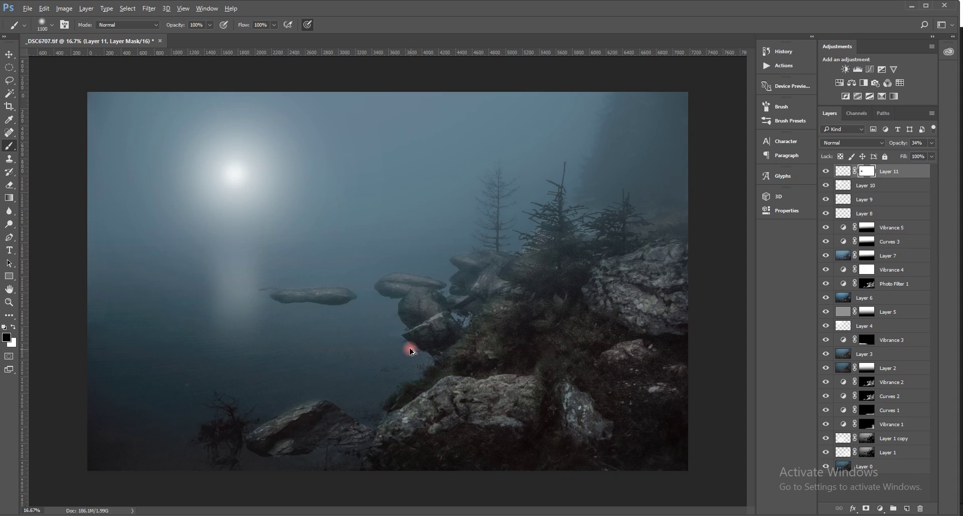
Step: Set the brush flow to 13% and lightly fade the upper part of the reflection on Layer 11's mask
left_click(275, 25)
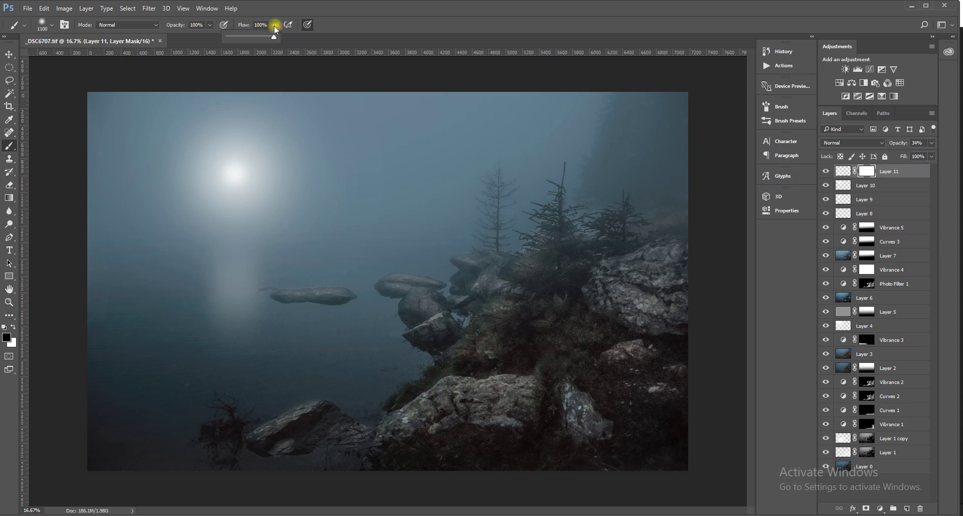
left_click_drag(237, 36, 234, 37)
left_click(394, 8)
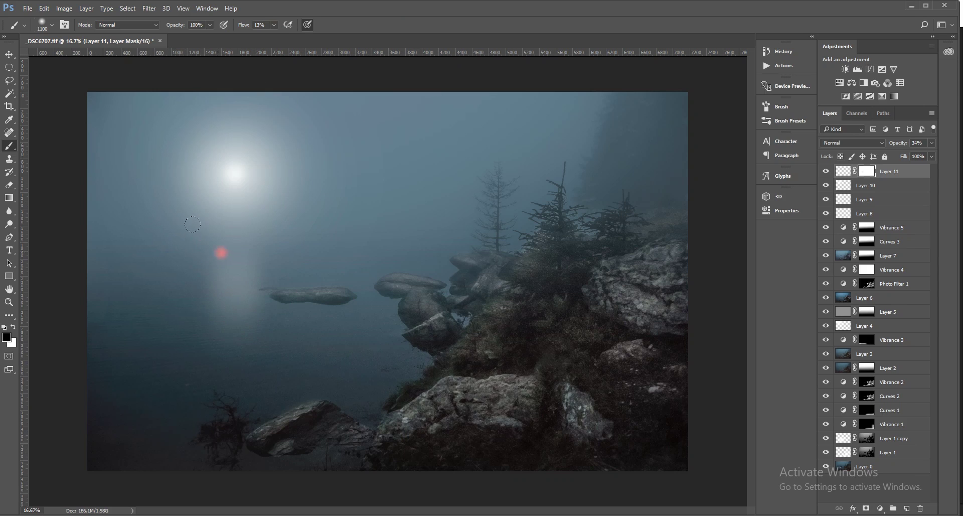
left_click(187, 239)
left_click(240, 270)
Step: Add a Curves adjustment layer above Layer 11 and pull the curve's middle down to darken the whole image
left_click(843, 171)
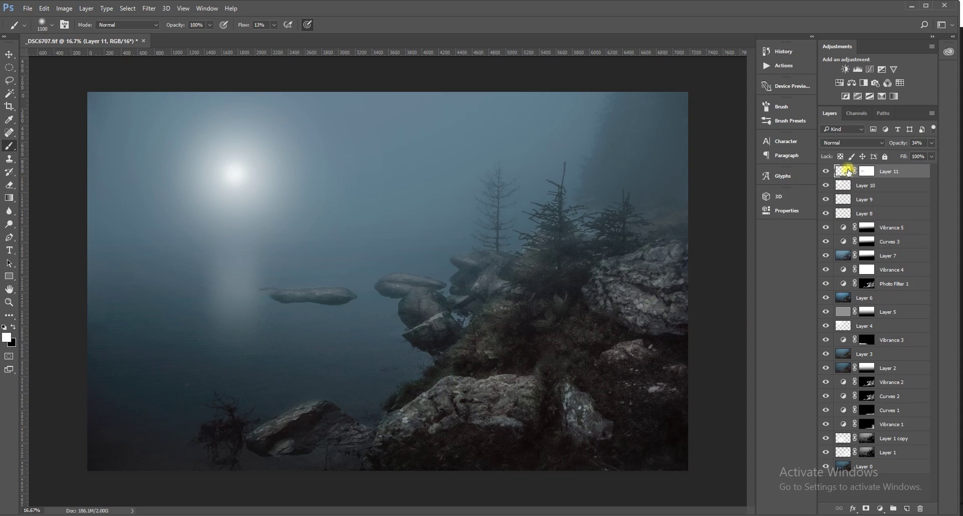
left_click(871, 71)
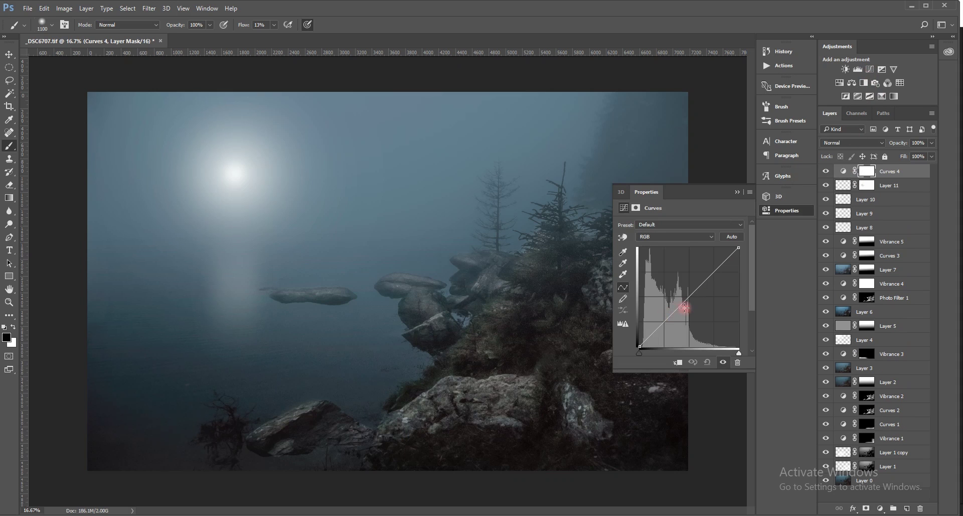
left_click_drag(692, 298, 702, 299)
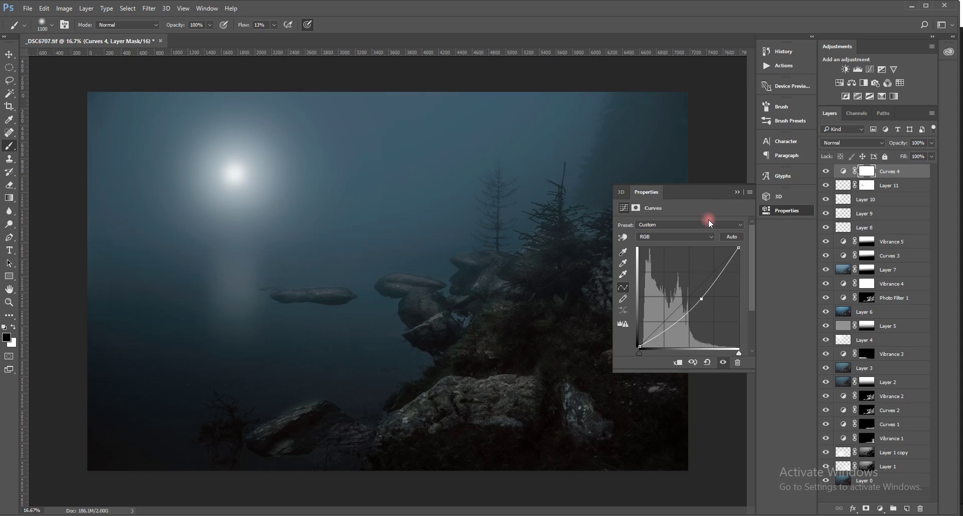
left_click(736, 191)
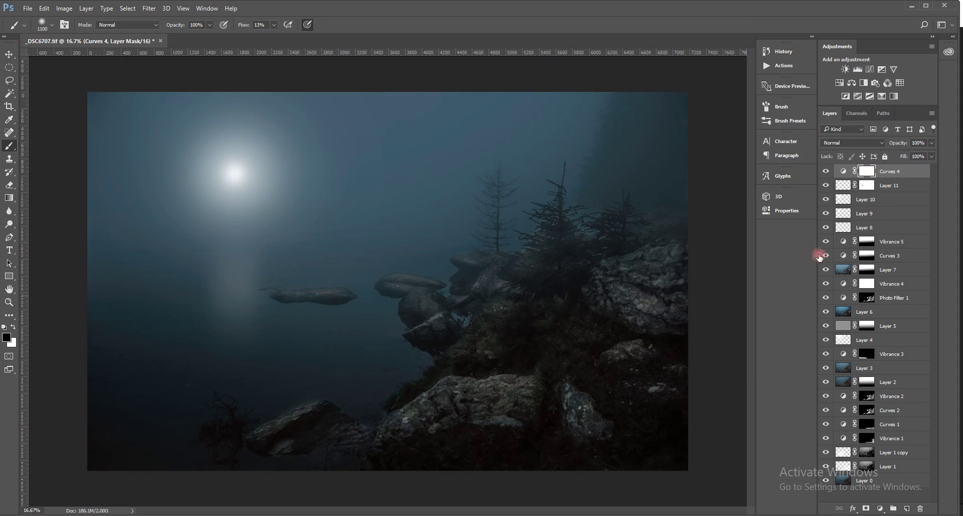
Step: Set the brush flow to 43% and paint black on the Curves 4 mask over the rocky shore, trees and foreground rock
key("x")
left_click(274, 24)
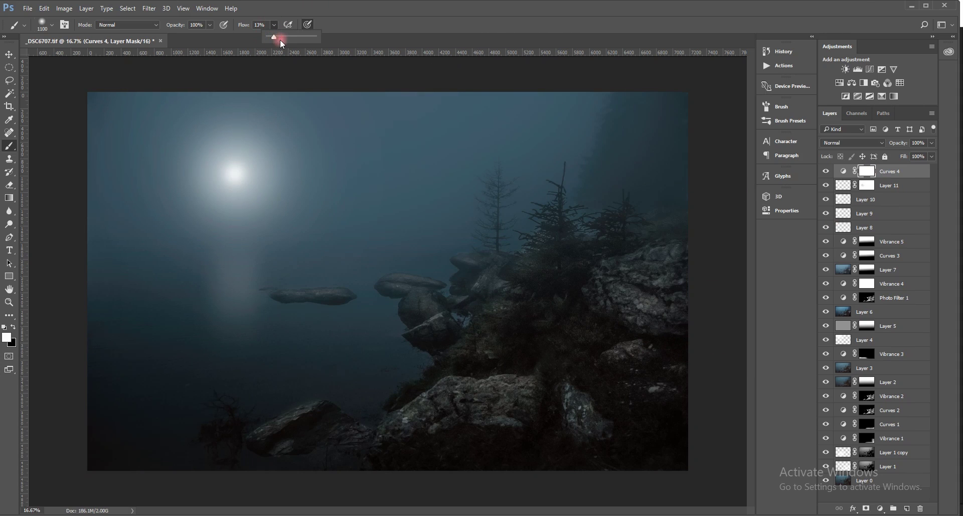
left_click(290, 36)
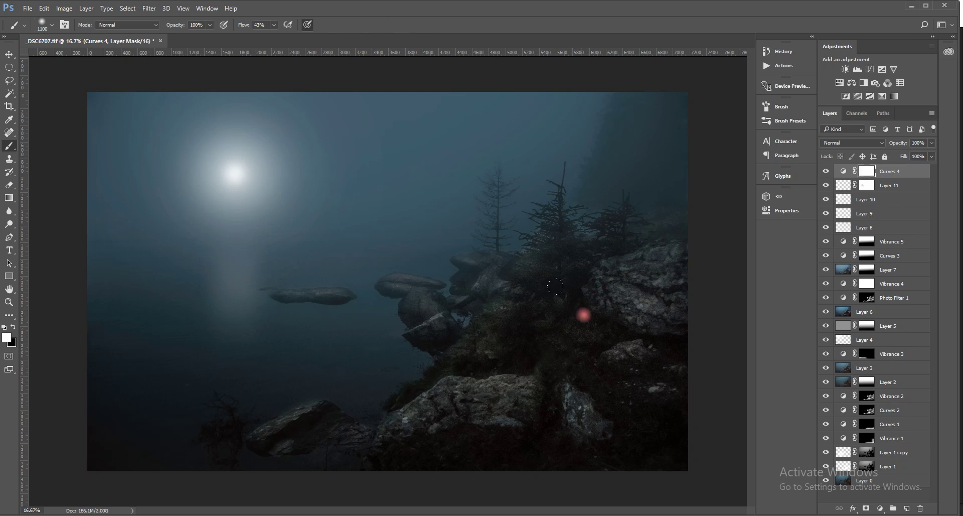
key("x")
mouse_move(681, 258)
left_mouse_down()
mouse_move(530, 333)
mouse_move(557, 276)
mouse_move(535, 238)
mouse_move(578, 245)
mouse_move(588, 305)
mouse_move(658, 300)
mouse_move(553, 323)
mouse_move(477, 258)
mouse_move(580, 262)
mouse_move(727, 364)
left_mouse_up()
left_click_drag(441, 337, 430, 305)
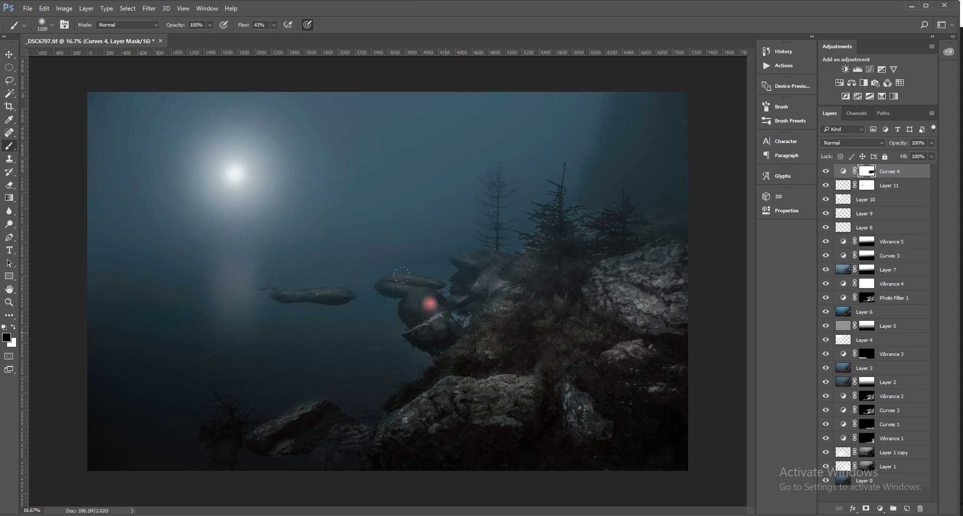
left_click_drag(512, 268, 595, 203)
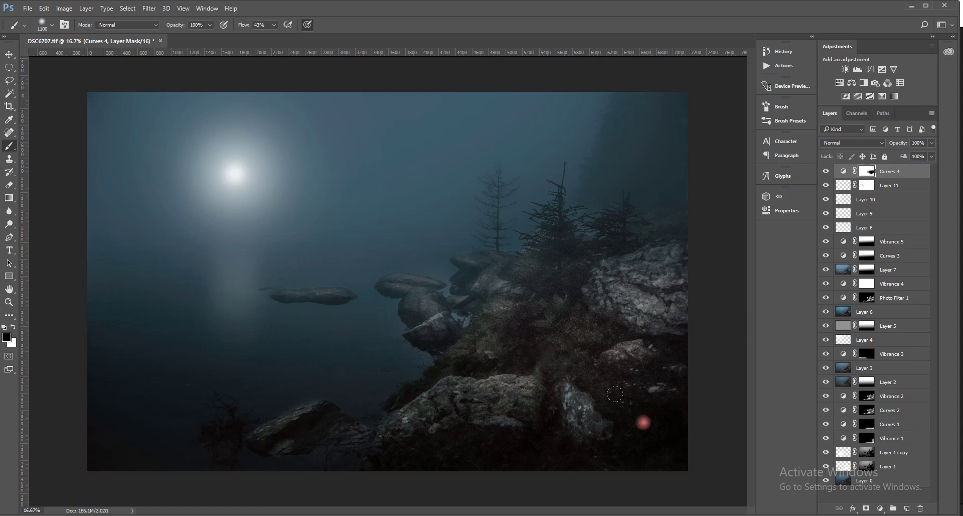
left_click(290, 404)
left_click(291, 433)
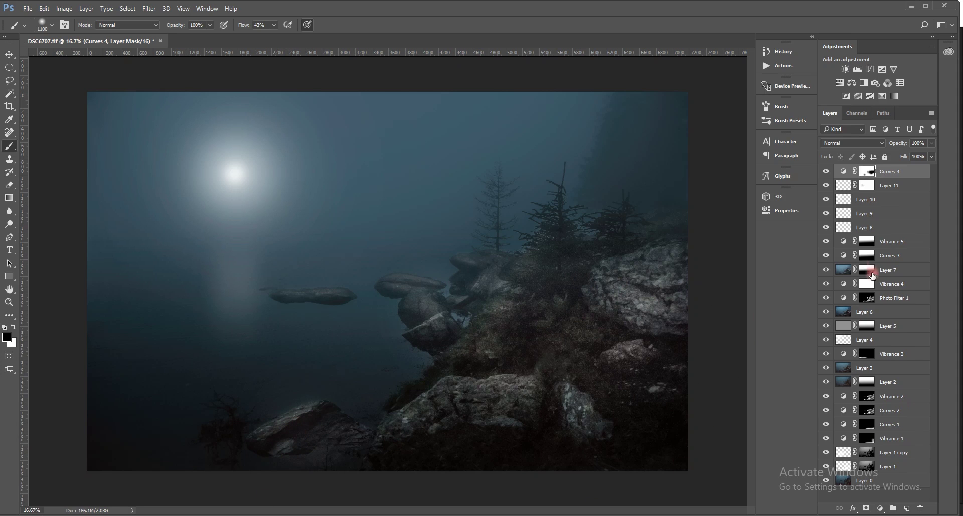
left_click(634, 326)
Step: Enlarge the brush to 1400 px and mask the Curves 4 darkening along the misty horizon, from the moon to the trees
key("bracketright")
key("bracketright")
key("bracketright")
mouse_move(309, 239)
left_mouse_down()
mouse_move(447, 223)
mouse_move(549, 229)
mouse_move(597, 215)
left_mouse_up()
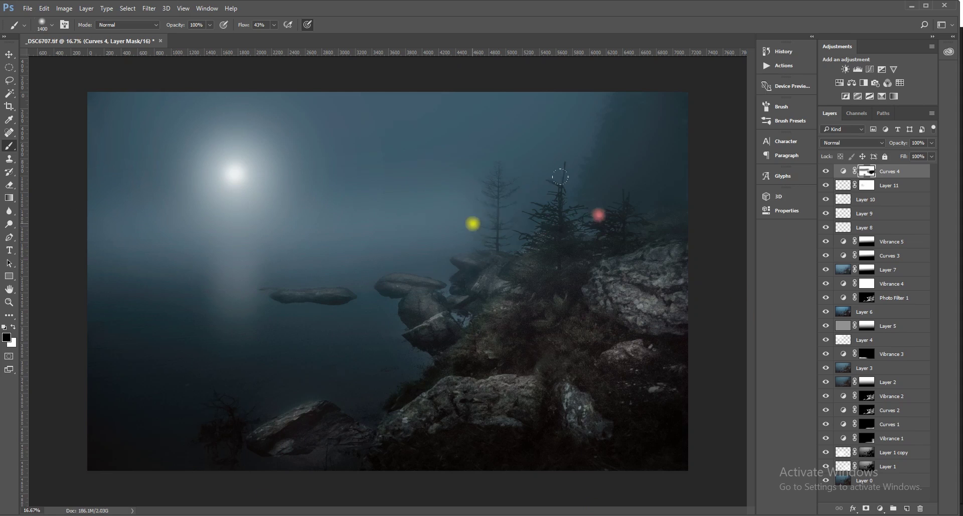
Step: Try to mask the darkening in the photo's upper-right fog, undo it, and try a broader 1900 px pass across the misty sky
left_click(633, 141)
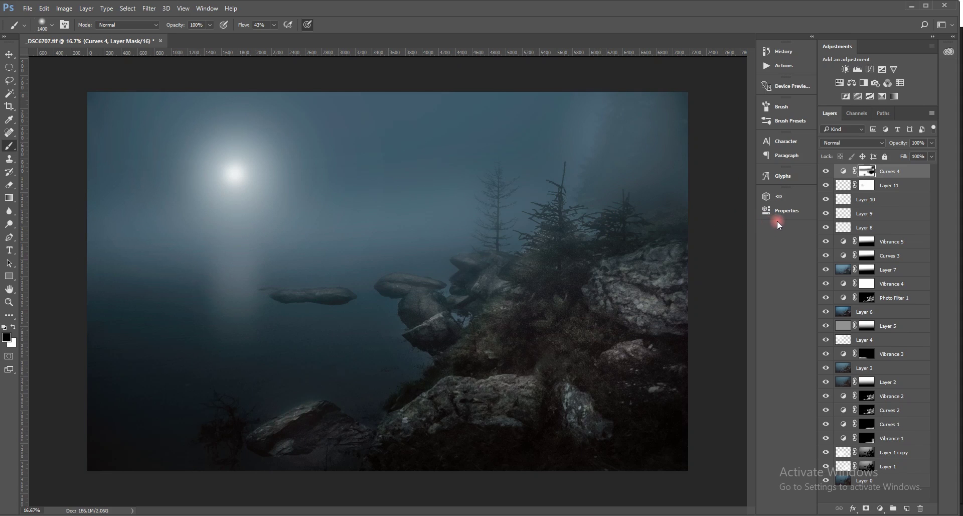
key("ctrl+z")
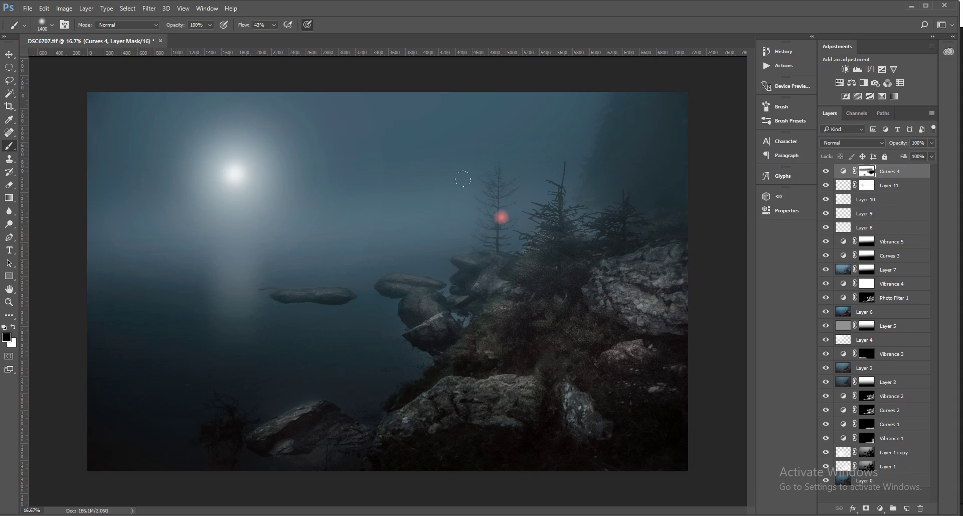
key("bracketright")
key("bracketright")
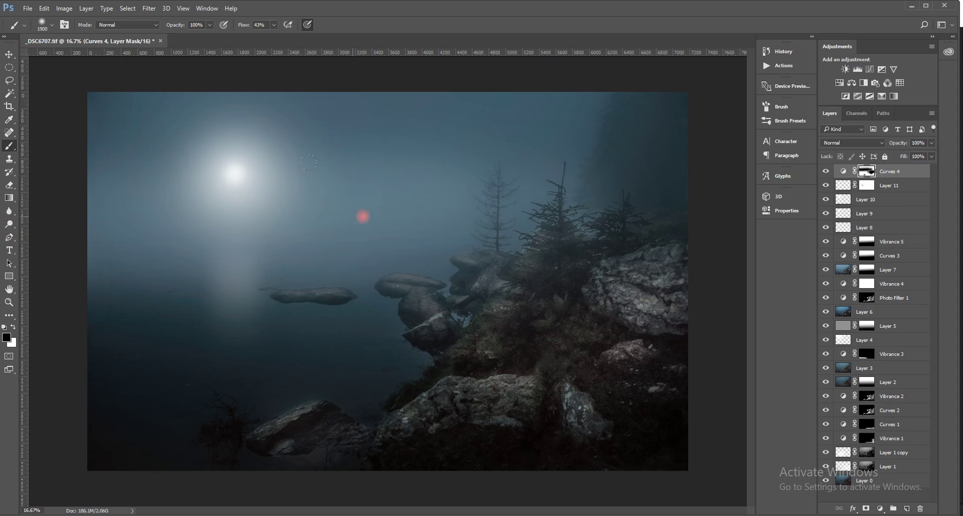
left_click(638, 205)
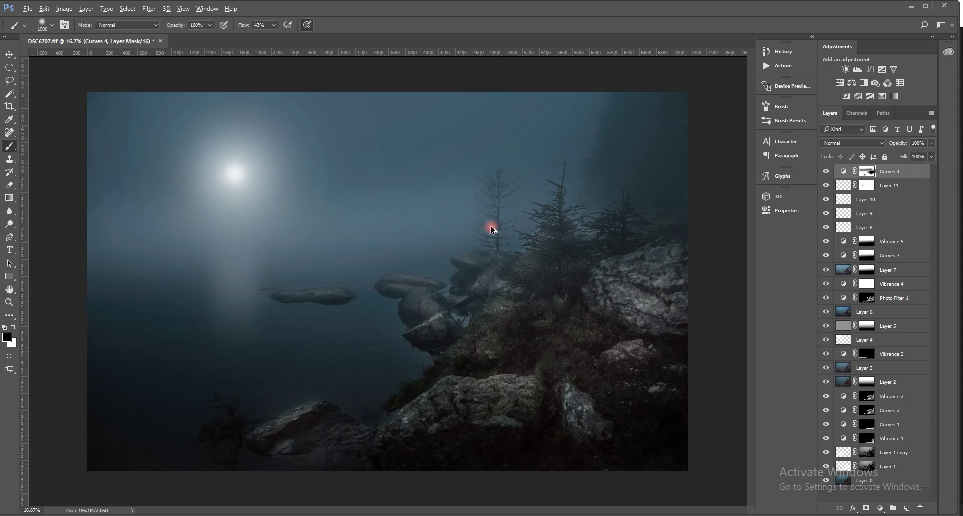
Step: Paint black on the Curves 4 mask across the moon and misty sky to restore their brightness
mouse_move(491, 230)
left_mouse_down()
mouse_move(118, 237)
mouse_move(425, 246)
mouse_move(692, 208)
mouse_move(849, 246)
mouse_move(961, 293)
mouse_move(961, 304)
mouse_move(961, 292)
mouse_move(691, 294)
mouse_move(642, 256)
mouse_move(822, 254)
mouse_move(592, 253)
mouse_move(858, 240)
left_mouse_up()
key("bracketleft")
key("bracketleft")
key("bracketleft")
key("bracketleft")
key("bracketleft")
key("bracketleft")
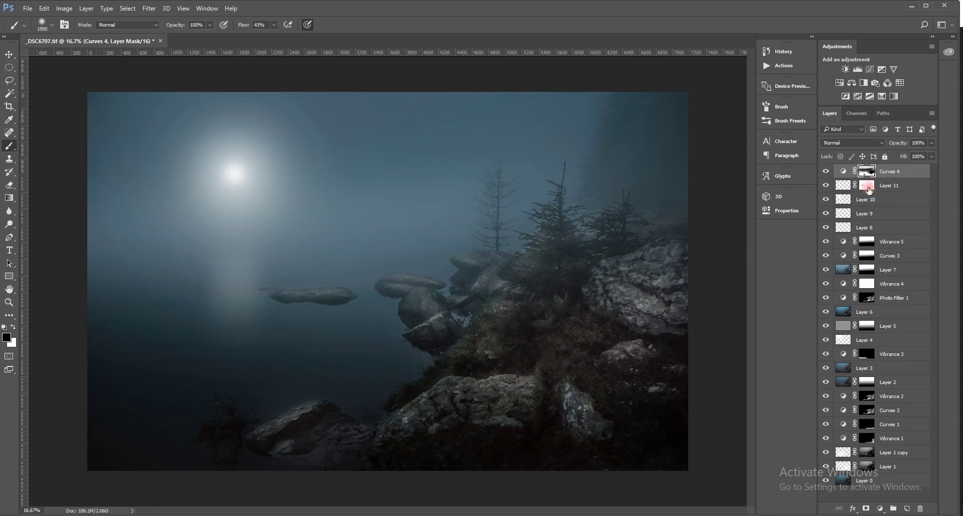
Step: Adjust the opacity of Layer 8 to about 46%
left_click(857, 225)
key("x")
left_click_drag(936, 135, 928, 158)
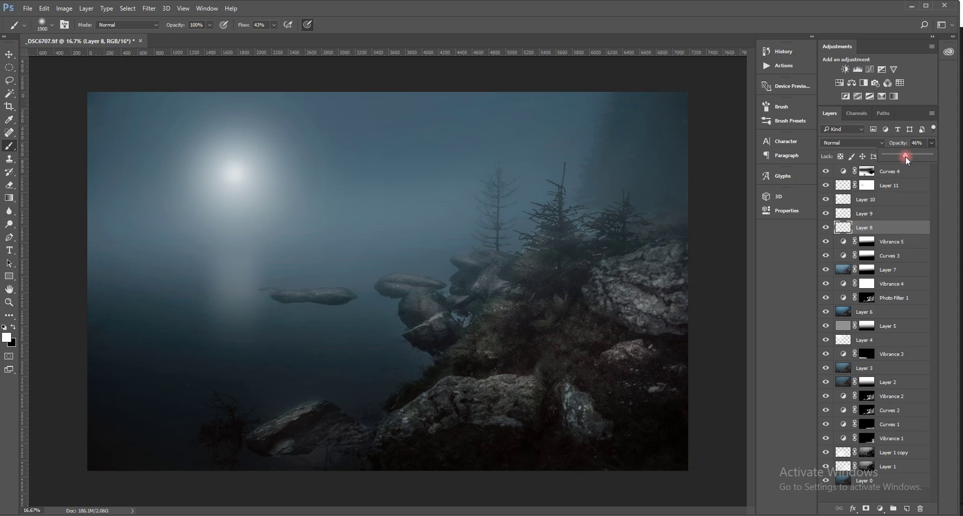
left_click(863, 227)
left_click(950, 283)
Step: Paint black on the Curves 4 mask over the large shore rock beside the trees
left_click(847, 191)
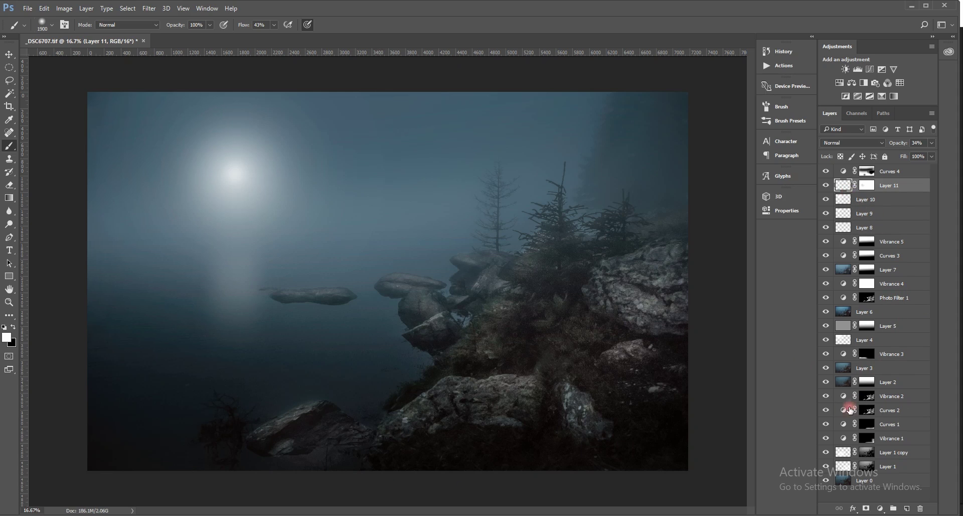
left_click(862, 176)
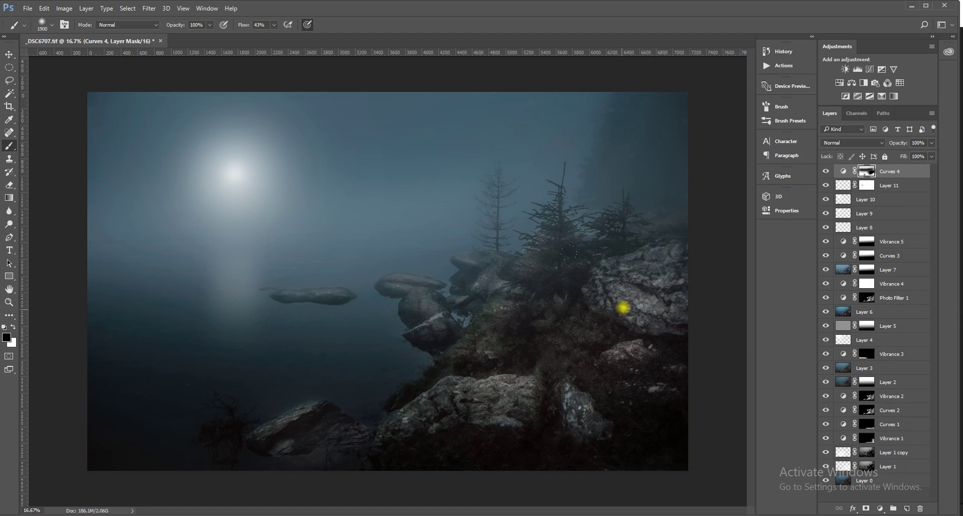
mouse_move(613, 303)
left_mouse_down()
mouse_move(538, 329)
mouse_move(695, 337)
mouse_move(624, 335)
left_mouse_up()
Step: Add a Curves adjustment layer above Curves 4, raise its midtones to brighten the image, and invert its mask to black
left_click(882, 69)
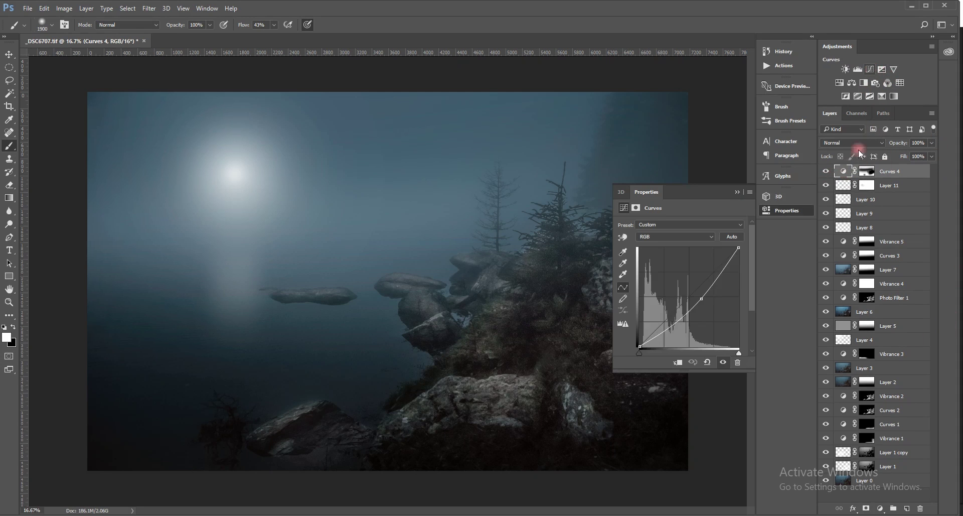
mouse_move(697, 289)
left_mouse_down()
mouse_move(684, 298)
mouse_move(684, 288)
left_mouse_up()
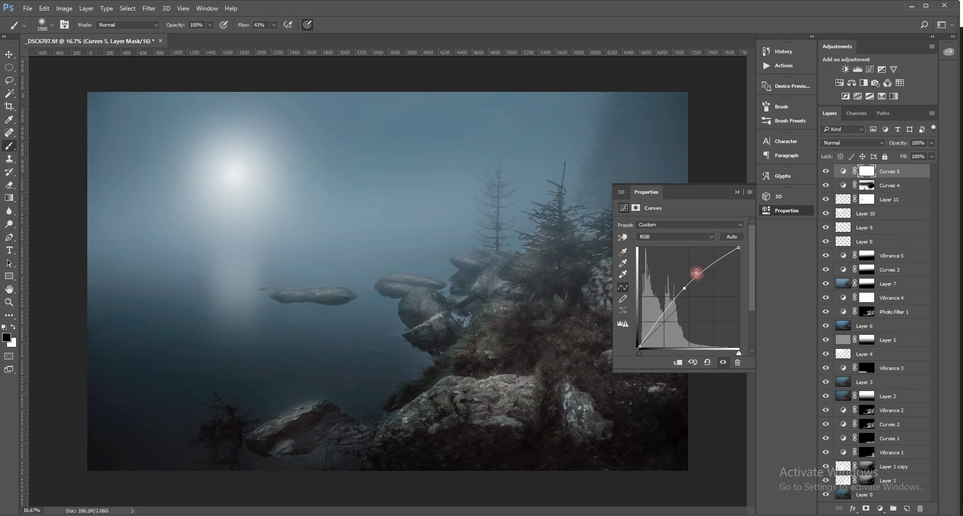
left_click(736, 192)
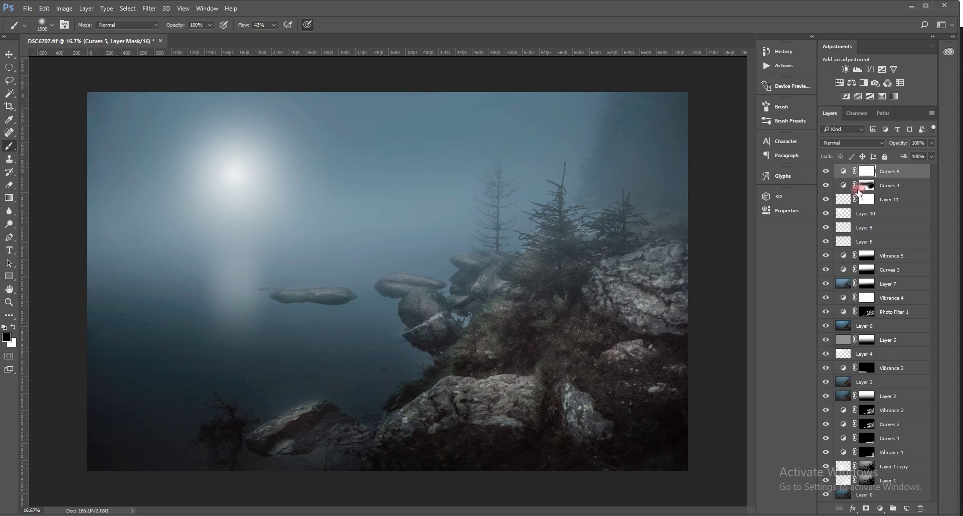
key("ctrl+i")
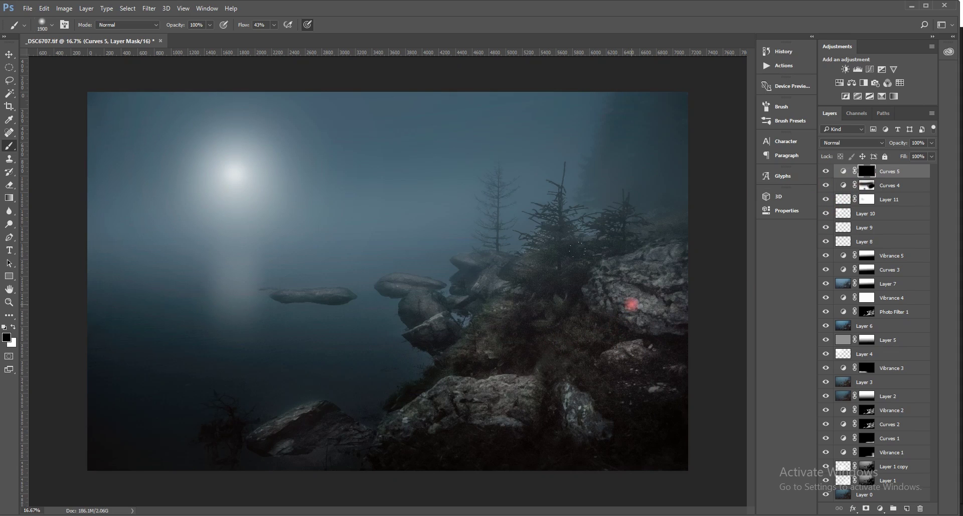
Step: Paint white on the Curves 5 mask over the large rock, the grassy slope and the foreground rock to brighten them
key("x")
mouse_move(614, 309)
left_mouse_down()
mouse_move(581, 305)
mouse_move(564, 285)
left_mouse_up()
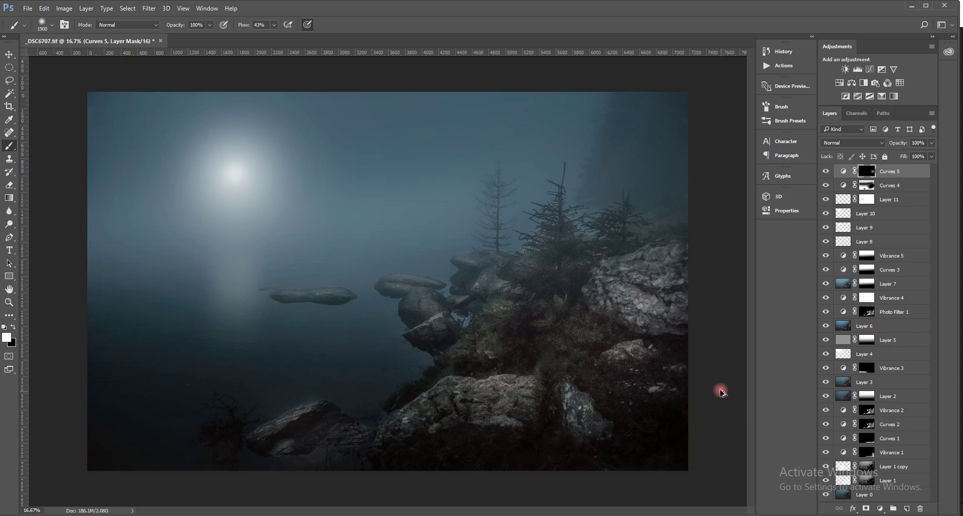
left_click(617, 305)
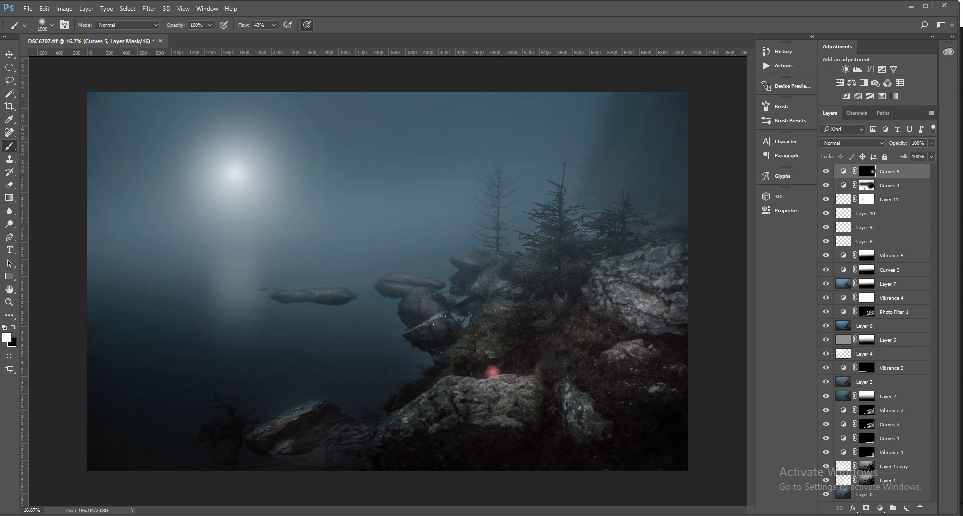
left_click(497, 330)
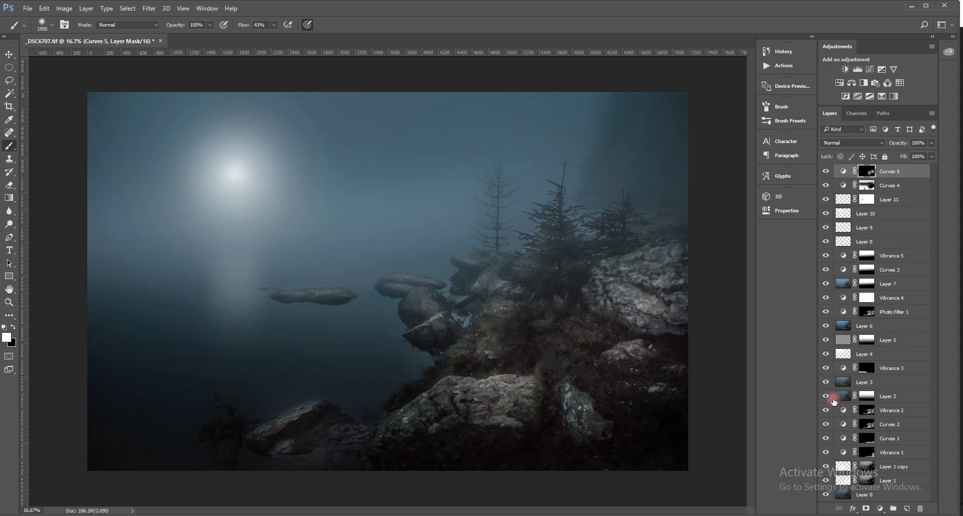
left_click(520, 385)
Step: Add a Brightness/Contrast adjustment layer above Curves 5 and adjust its contrast
left_click(848, 172)
left_click(847, 68)
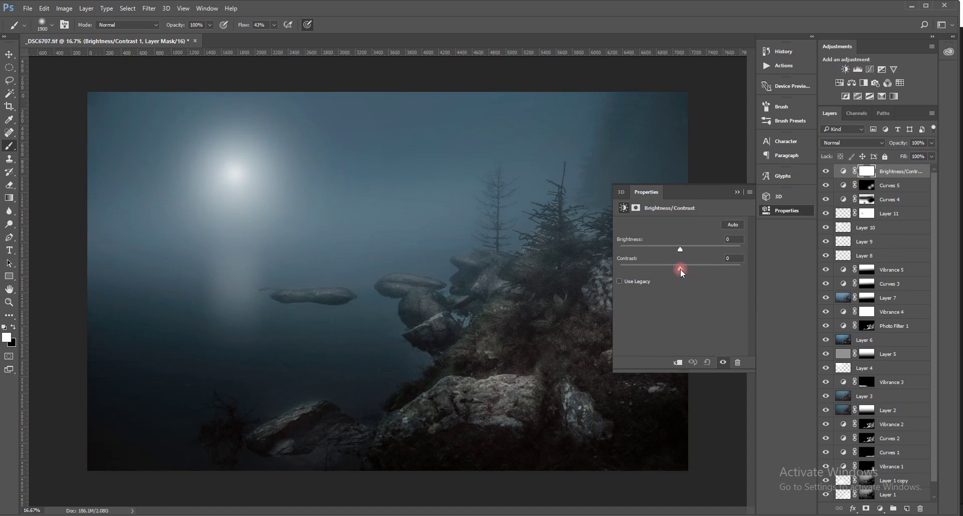
left_click(737, 192)
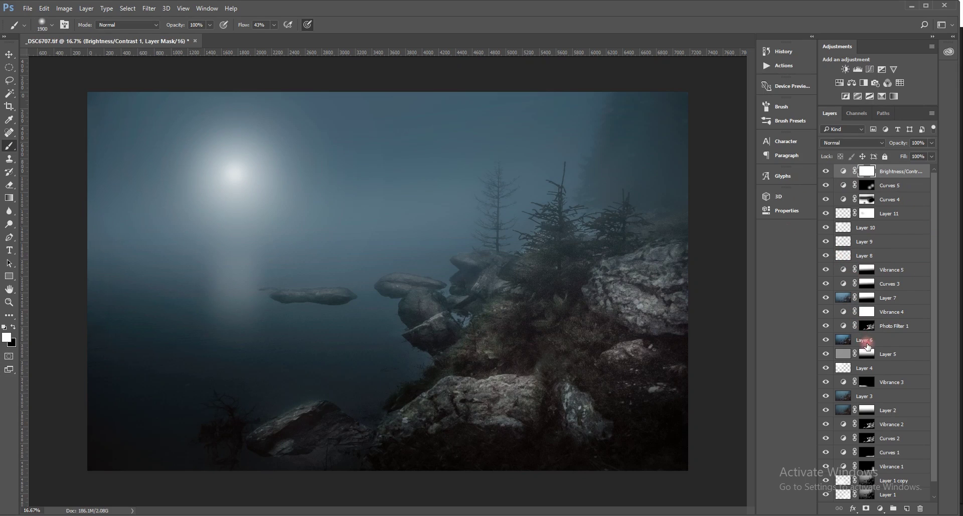
Step: Group the layers from Brightness/Contrast 1 down to Vibrance 4 and compare the photo with and without the group
left_click(844, 312, "shift")
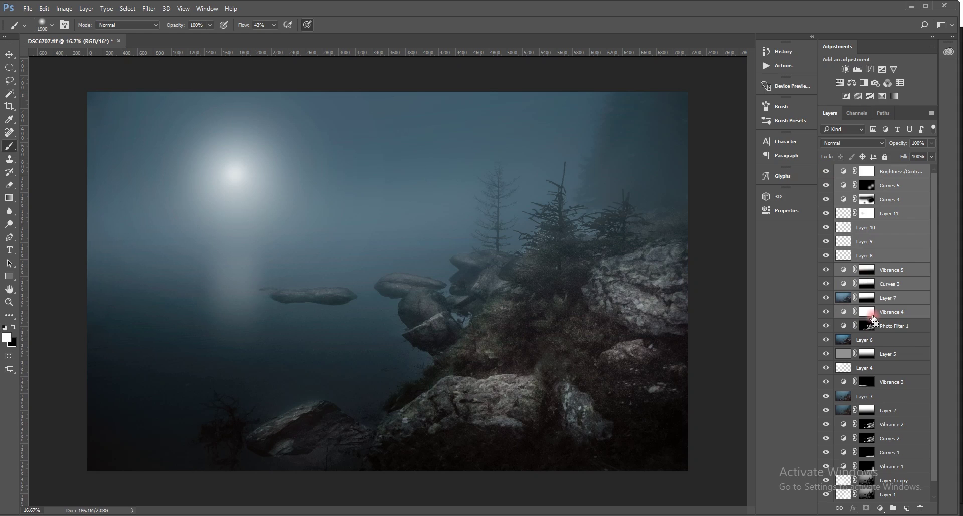
key("ctrl+g")
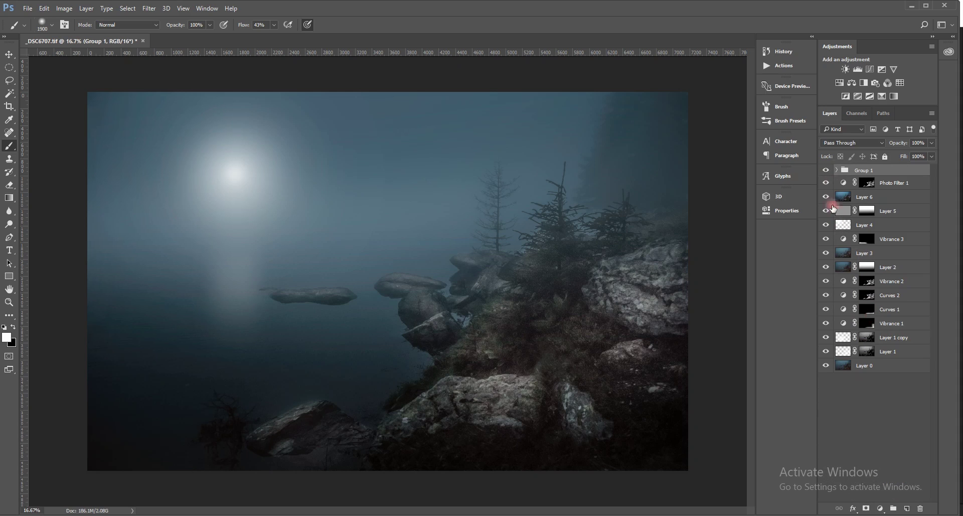
left_click(826, 171)
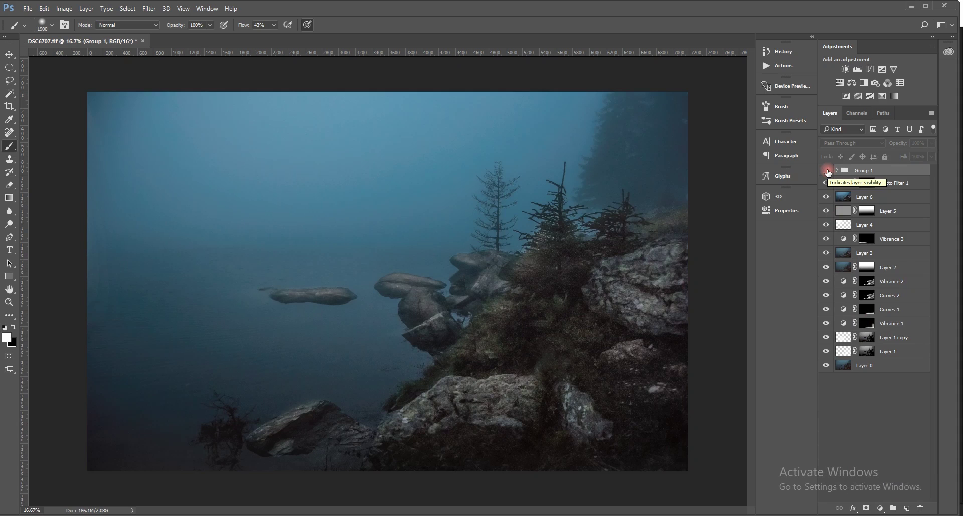
left_click(826, 171)
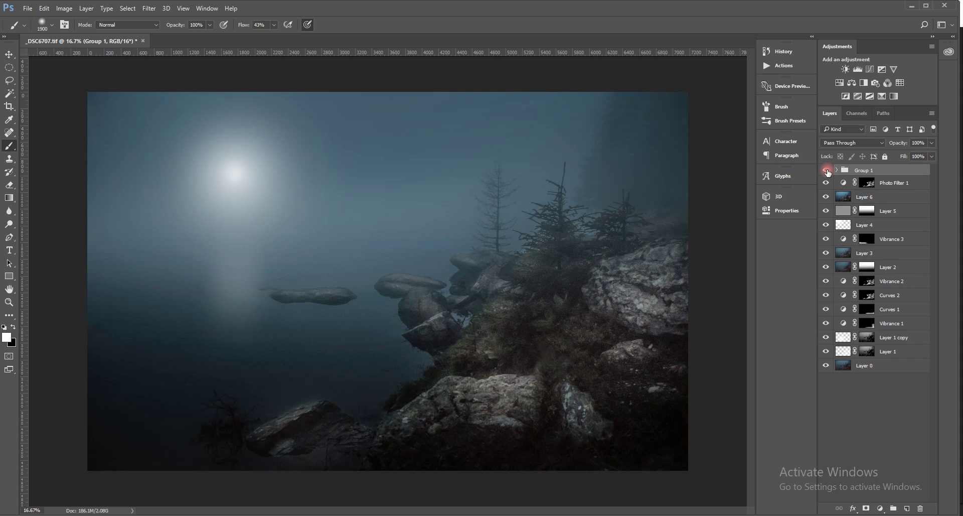
left_click(827, 171)
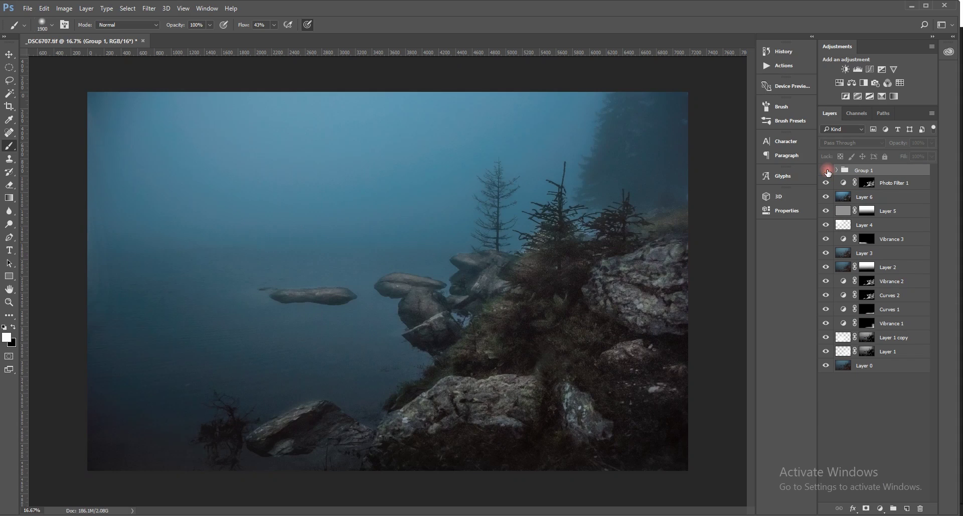
left_click(827, 171)
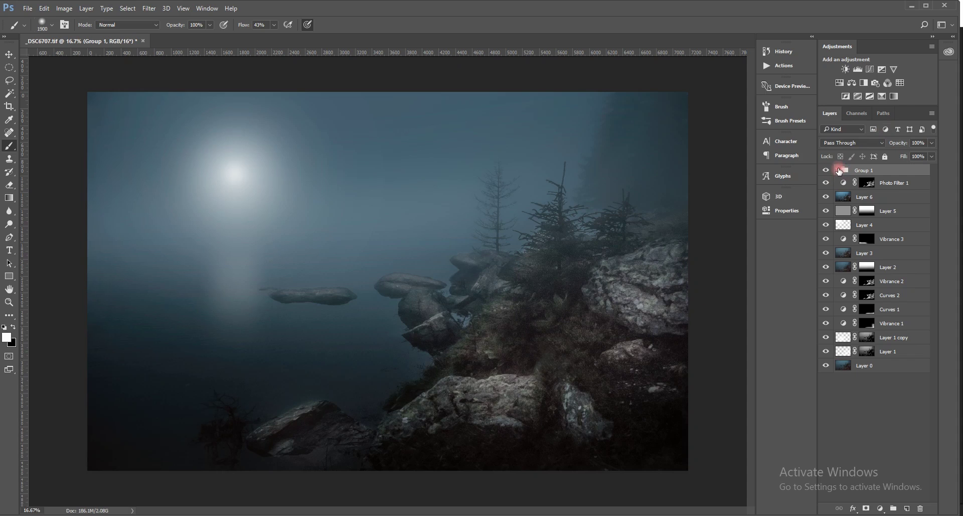
Step: Add a Vibrance adjustment layer above Group 1 and raise its saturation slightly
left_click(896, 69)
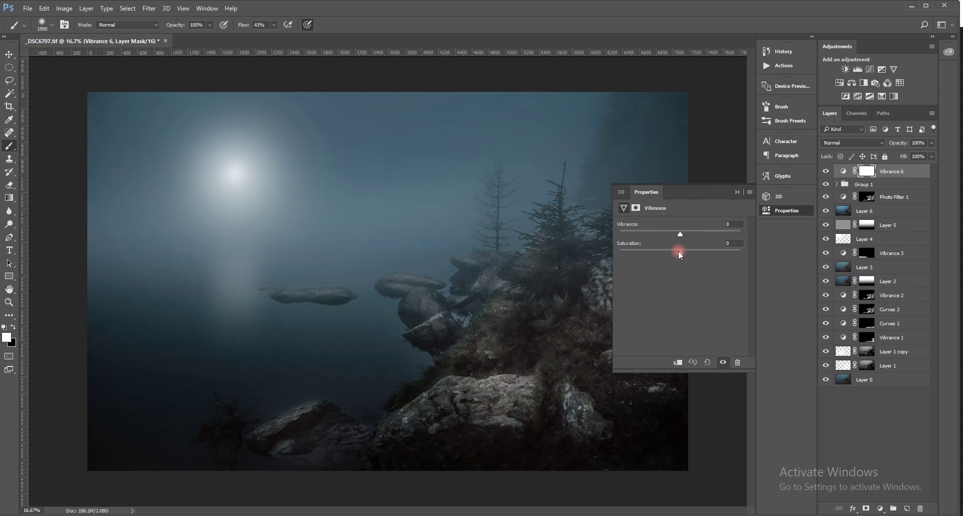
left_click_drag(678, 251, 684, 252)
left_click(742, 196)
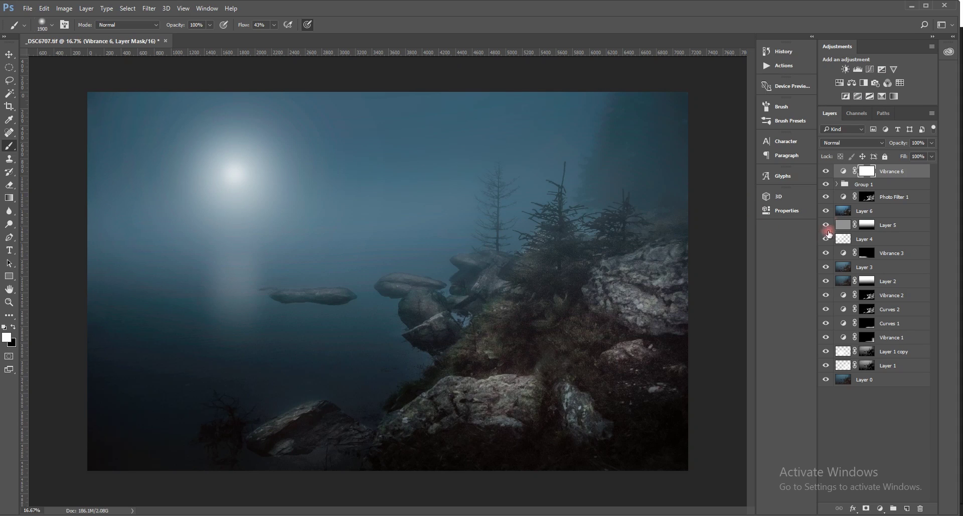
Step: Compare the photo with and without Vibrance 6, and set its saturation to about +23
left_click(826, 171)
left_click(826, 171)
left_click(826, 172)
left_click(826, 171)
left_click(826, 171)
left_click(825, 172)
double_click(843, 171)
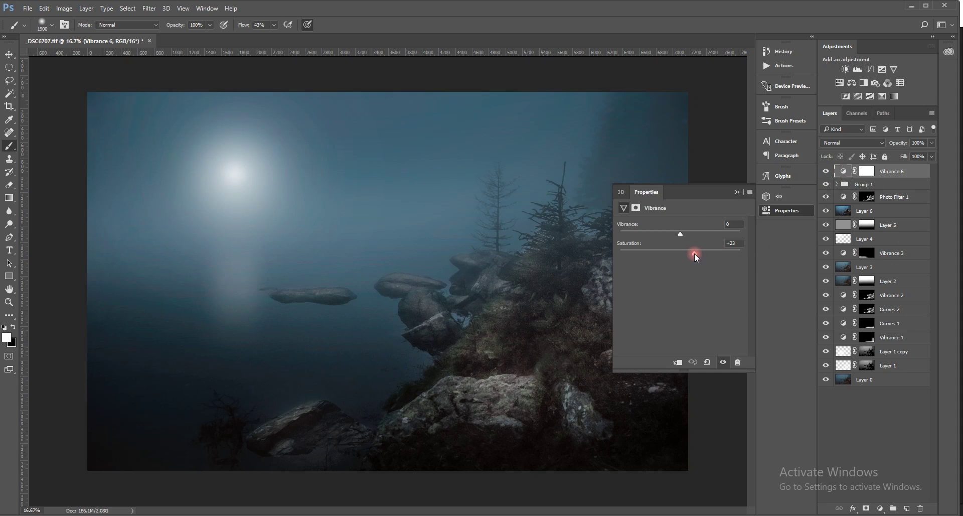
left_click(738, 192)
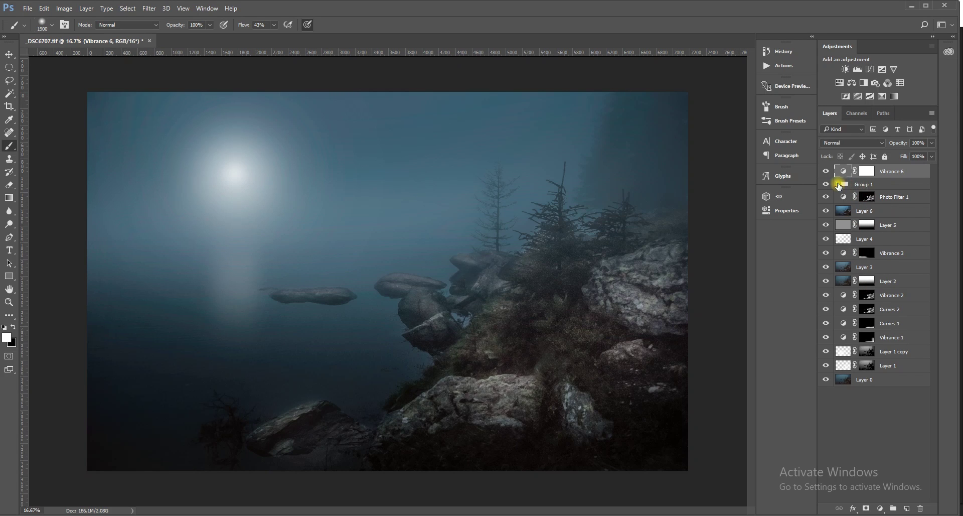
Step: Expand Group 1, select Layer 11 and toggle its visibility to examine the moon's reflection
left_click(838, 184)
left_click(841, 245)
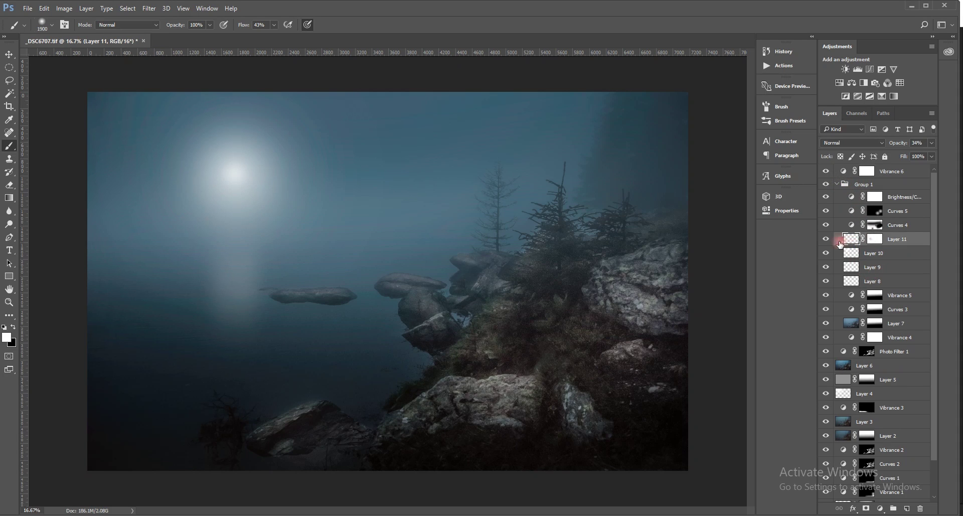
left_click(826, 239)
left_click(826, 239)
Step: Widen the moon's reflection on Layer 11 to about 119% and shift it slightly left on the water
left_click(303, 353)
key("ctrl+t")
left_click_drag(252, 366, 253, 377)
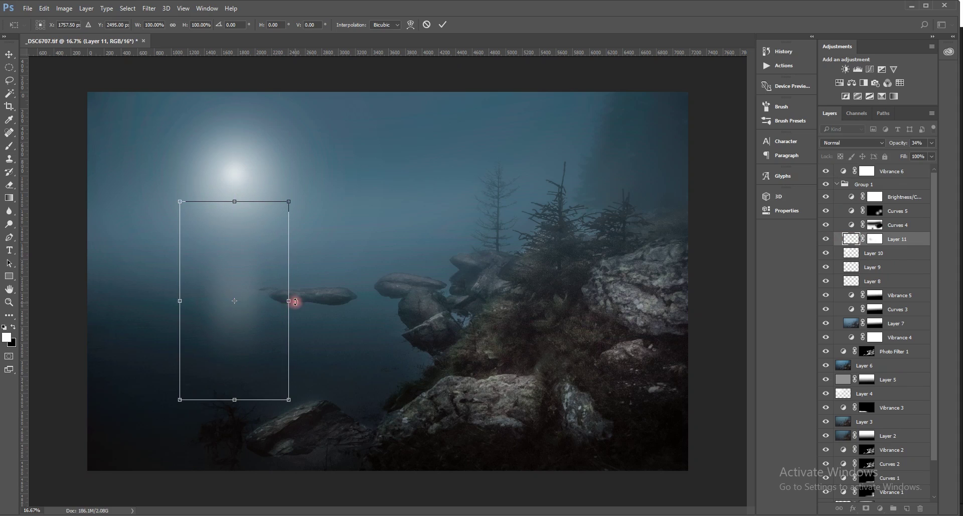
left_click_drag(283, 301, 300, 305)
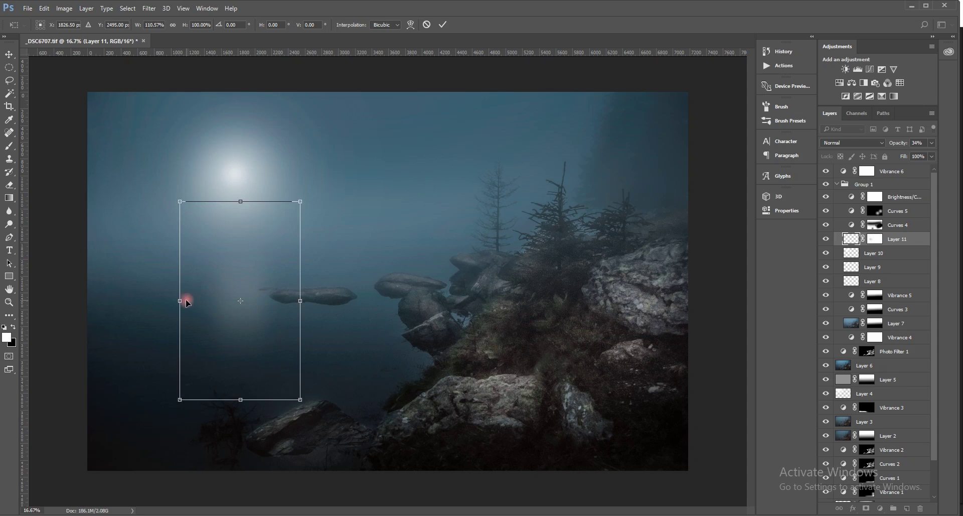
left_click_drag(178, 304, 169, 304)
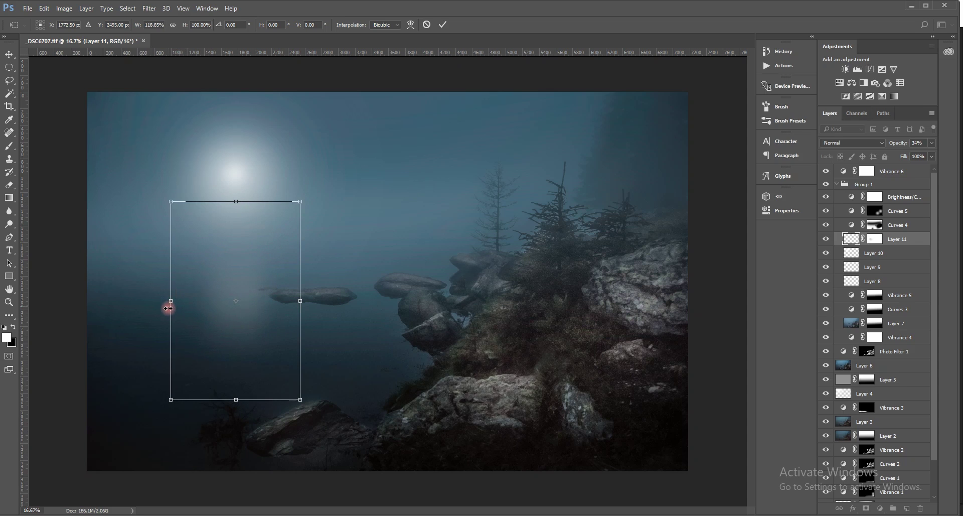
mouse_move(269, 348)
left_mouse_down()
mouse_move(251, 348)
mouse_move(259, 347)
left_mouse_up()
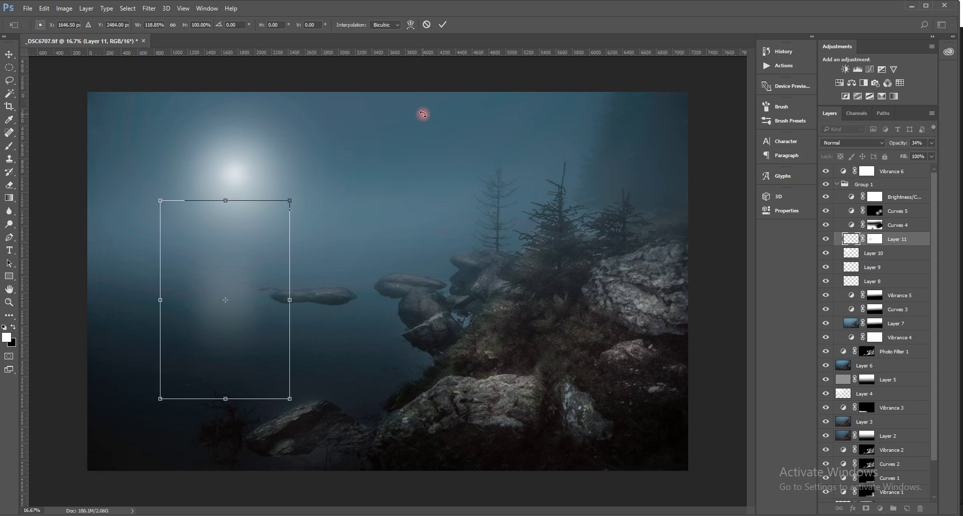
key("Return")
key("b")
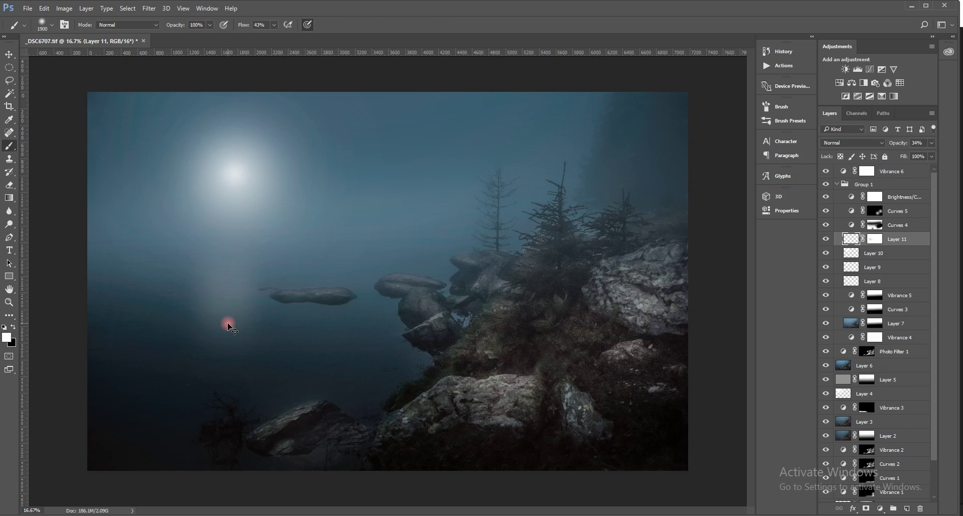
Step: Stretch the moon's reflection on Layer 11 further down the water and nudge it into place
key("ctrl+t")
left_click_drag(223, 402, 222, 440)
mouse_move(236, 350)
left_mouse_down()
mouse_move(241, 335)
mouse_move(240, 345)
left_mouse_up()
key("Return")
key("b")
Step: Set Layer 11's blend mode to Soft Light and its opacity to 89%
left_click(880, 147)
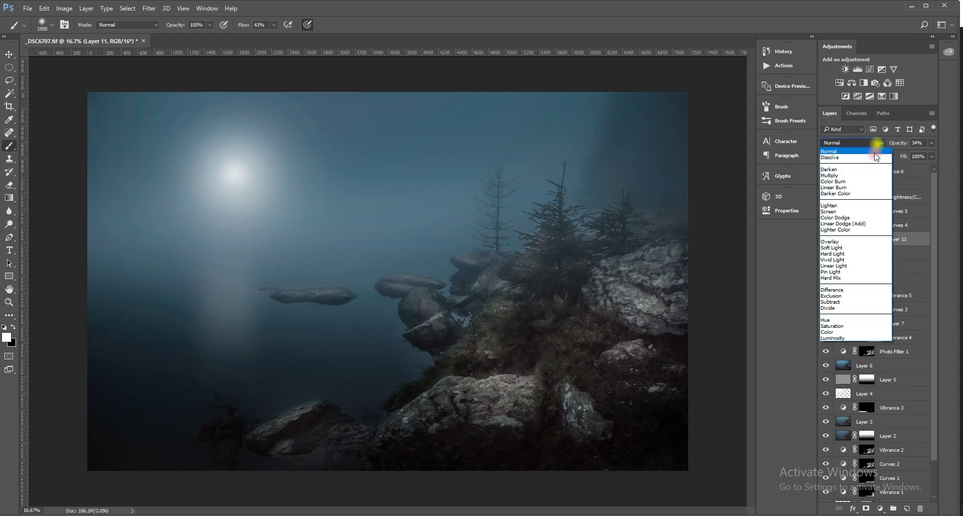
left_click(876, 248)
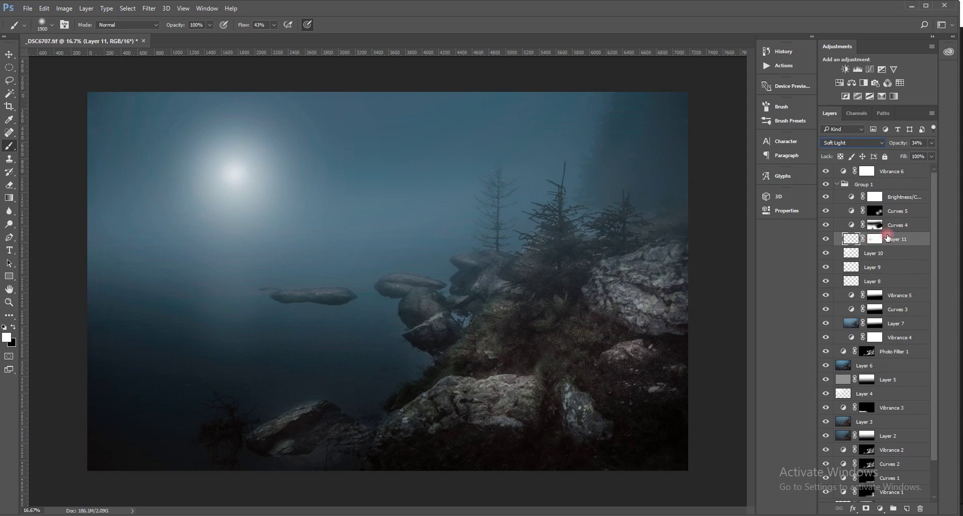
left_click(851, 239)
left_click_drag(923, 155, 925, 155)
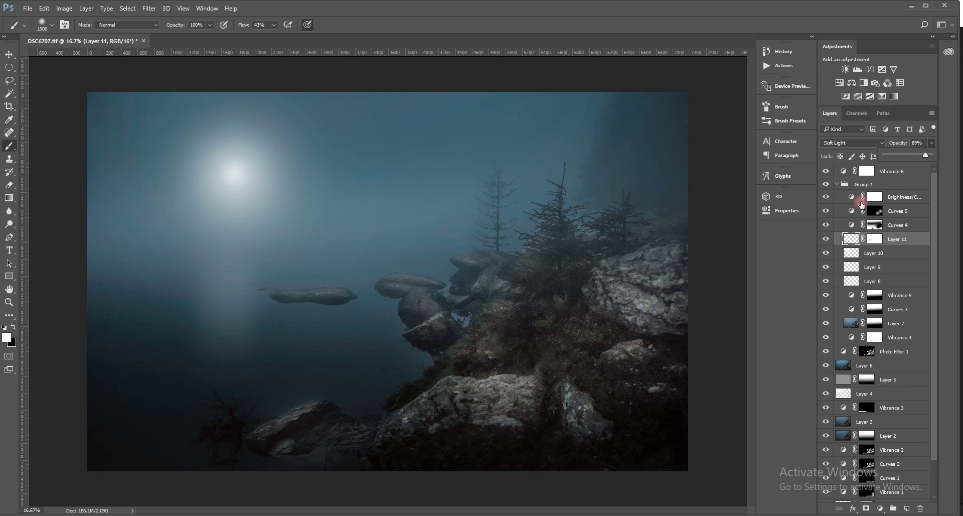
left_click(846, 241)
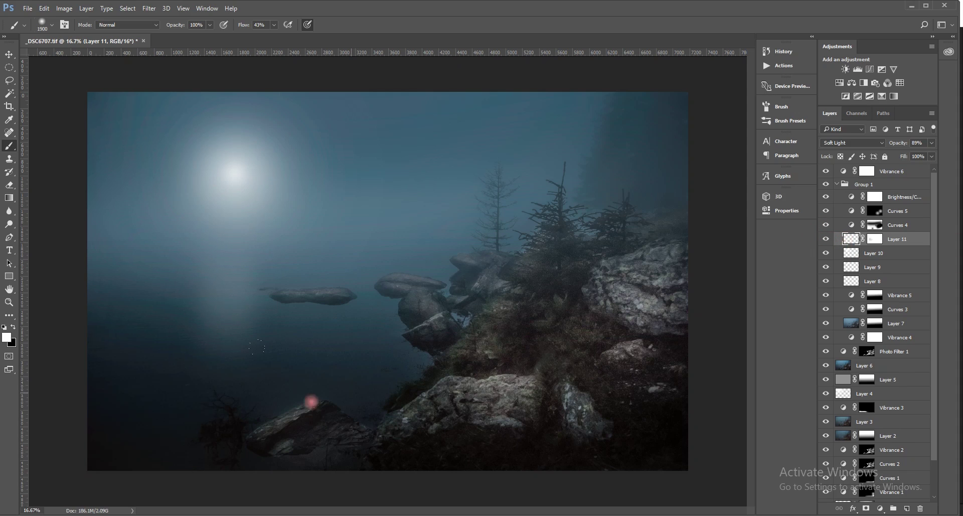
key("ctrl+t")
mouse_move(227, 337)
left_mouse_down()
mouse_move(230, 320)
mouse_move(248, 324)
mouse_move(234, 323)
left_mouse_up()
key("ctrl+z")
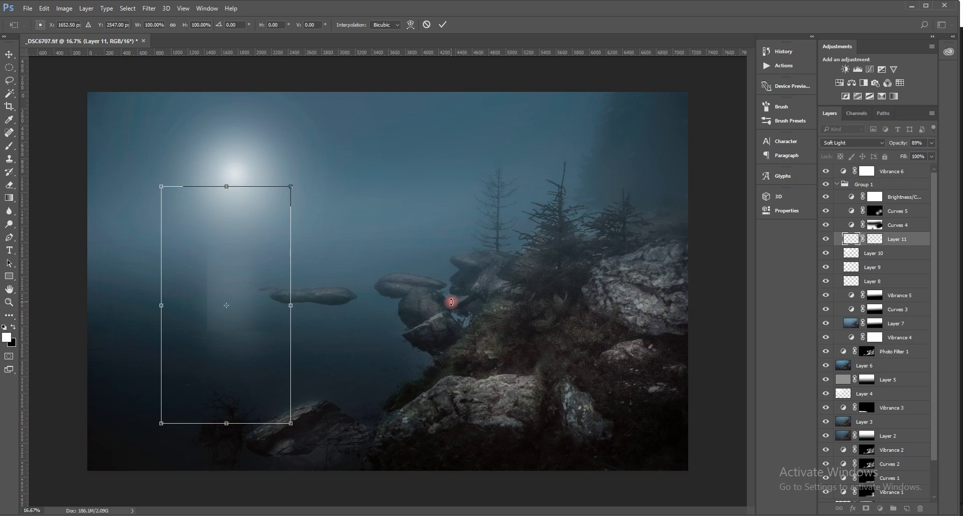
key("b")
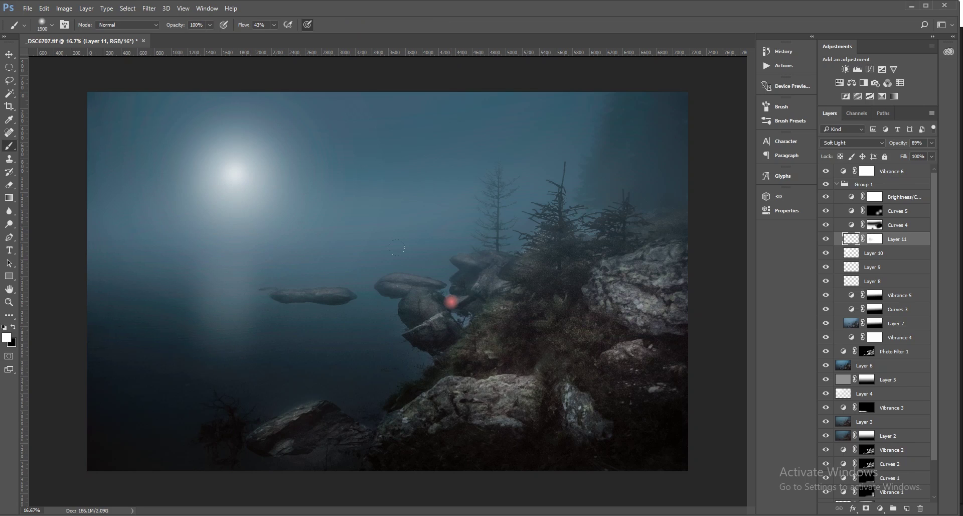